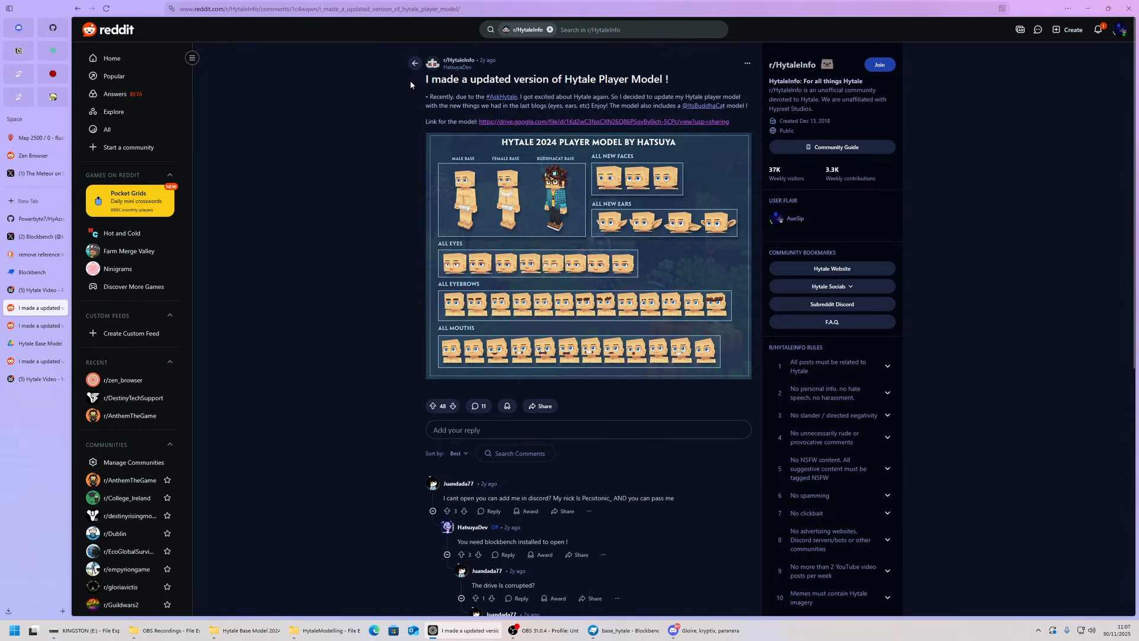
Step: Review the Reddit post on the updated Hytale player model and the HyAssets GitHub repository's file list and README
left_click_drag(411, 80, 751, 111)
left_click(750, 112)
scroll(742, 135, "down", 1)
scroll(739, 137, "up", 1)
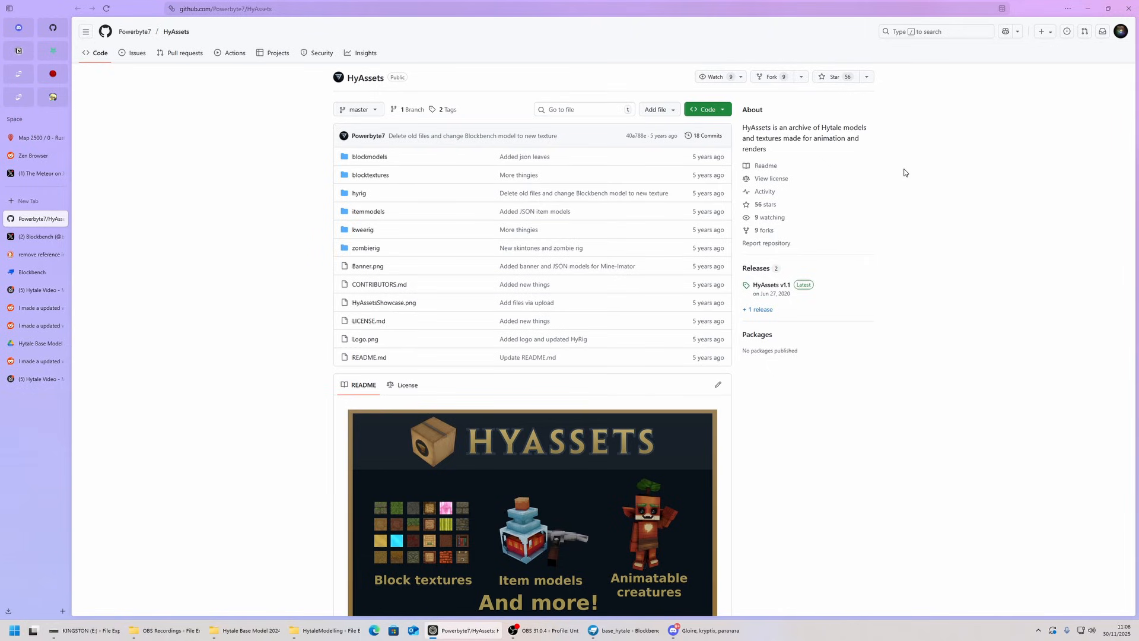
scroll(904, 173, "down", 3)
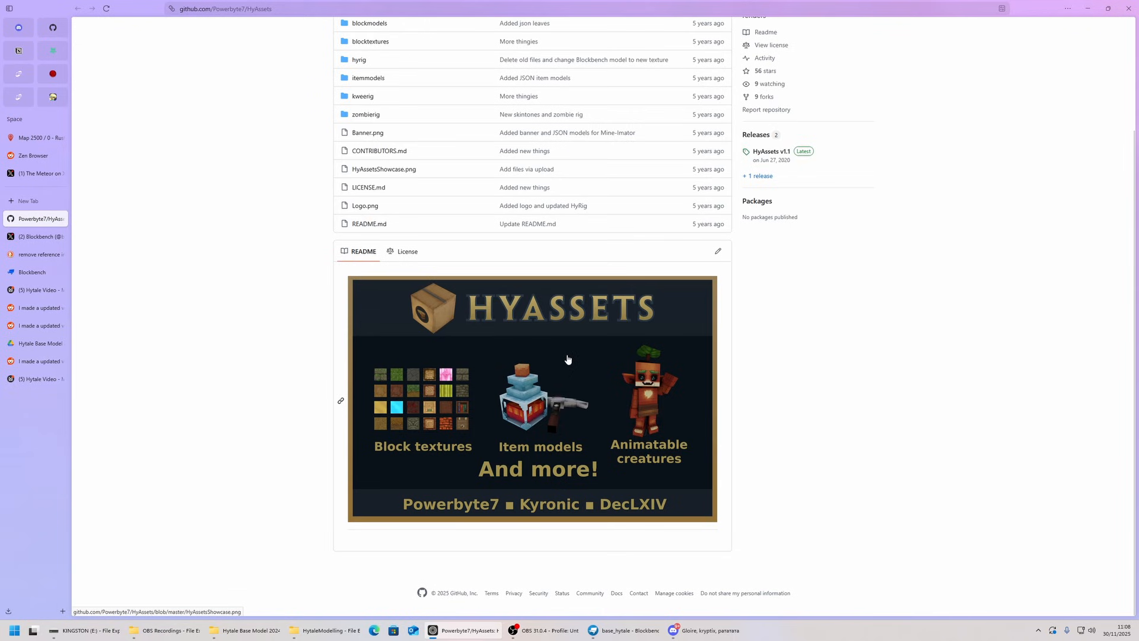
scroll(562, 370, "up", 1)
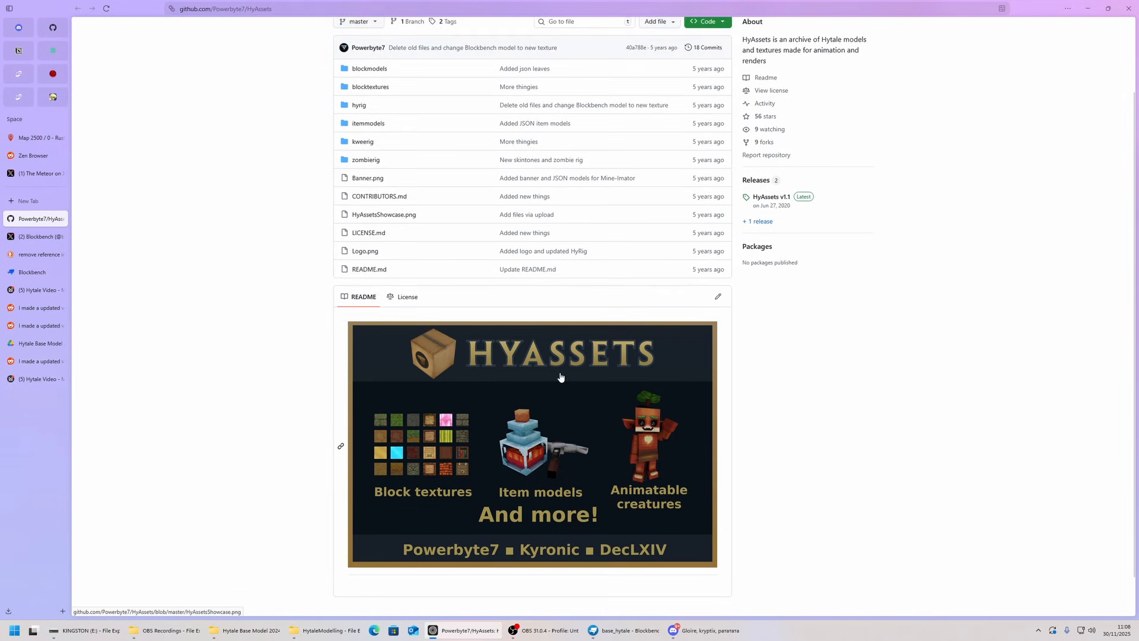
scroll(560, 377, "up", 1)
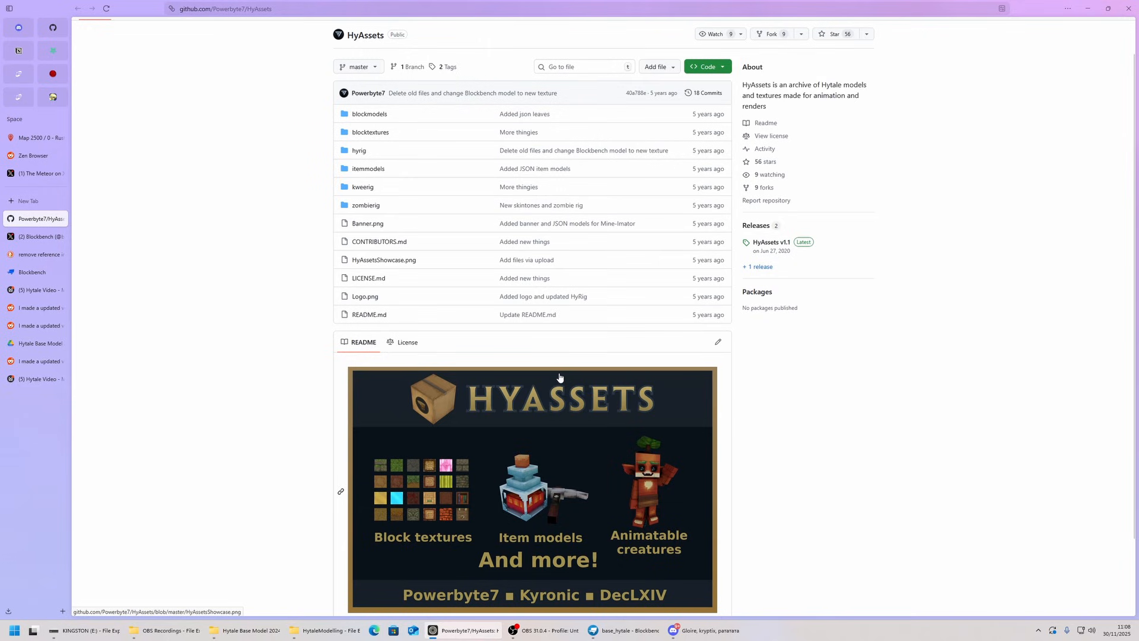
scroll(559, 378, "down", 2)
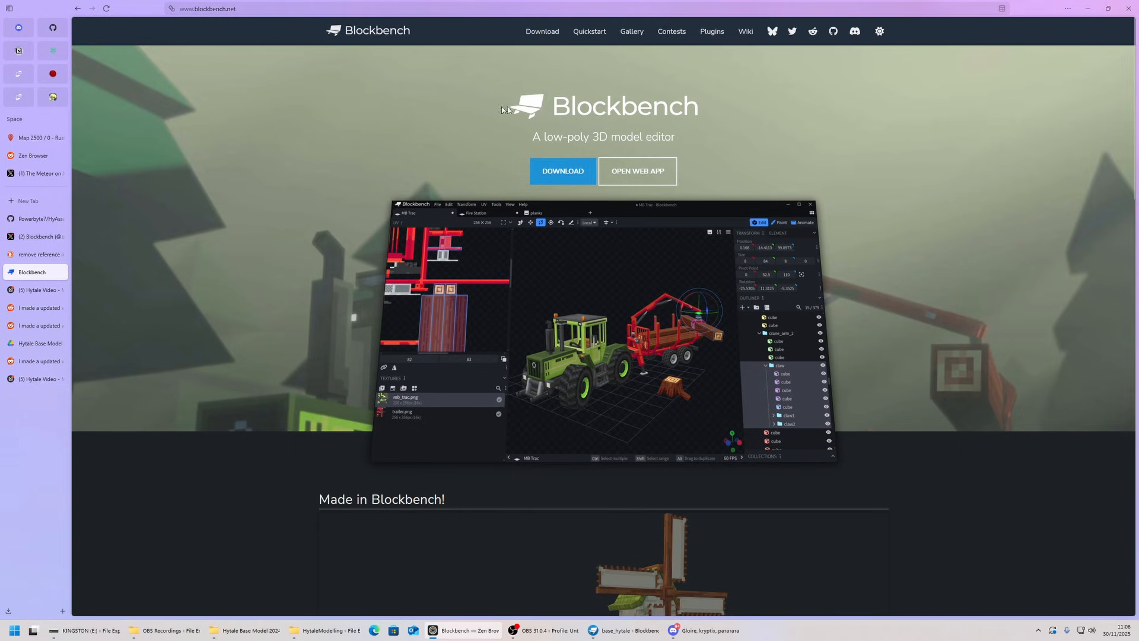
Step: Look through the Blockbench homepage and its Downloads page
scroll(883, 129, "down", 3)
scroll(908, 142, "down", 10)
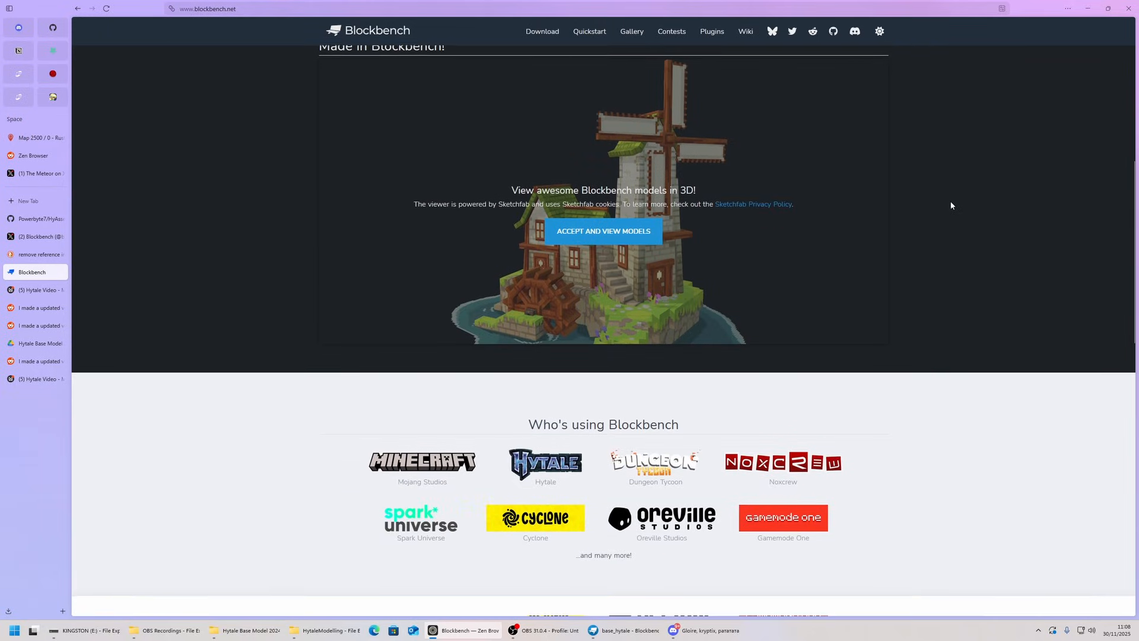
scroll(961, 257, "down", 8)
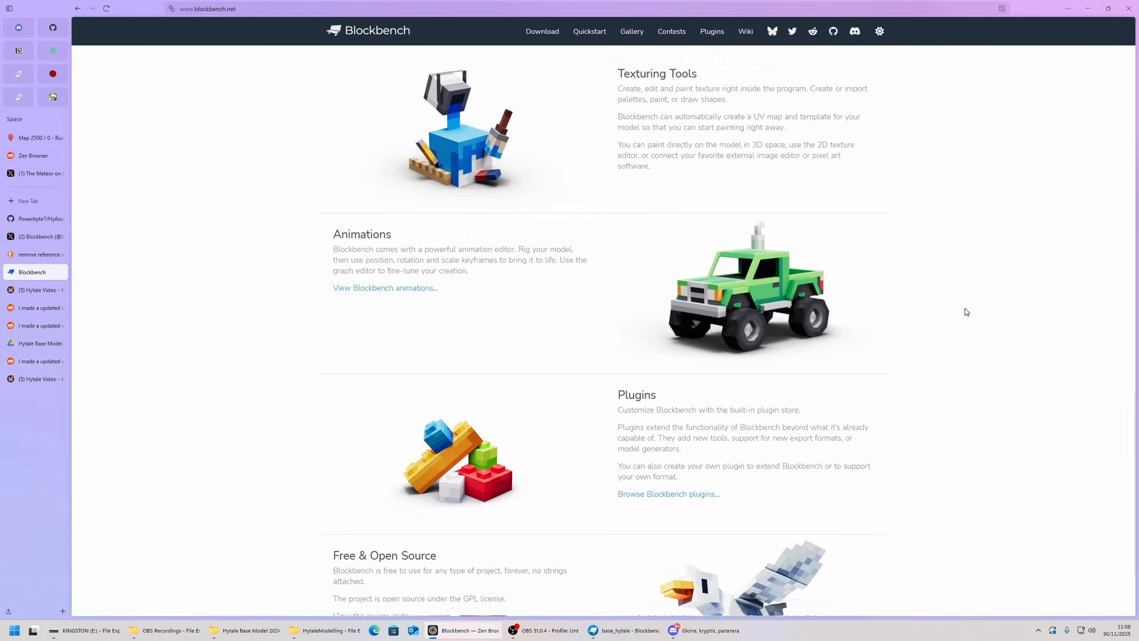
left_click(533, 27)
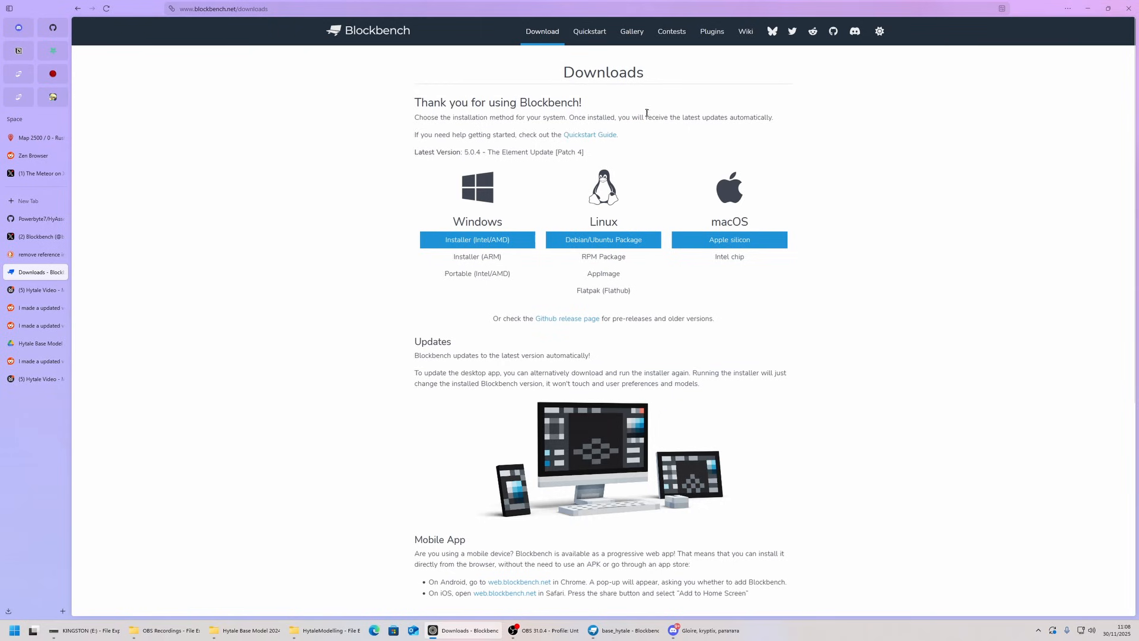
left_click(42, 236)
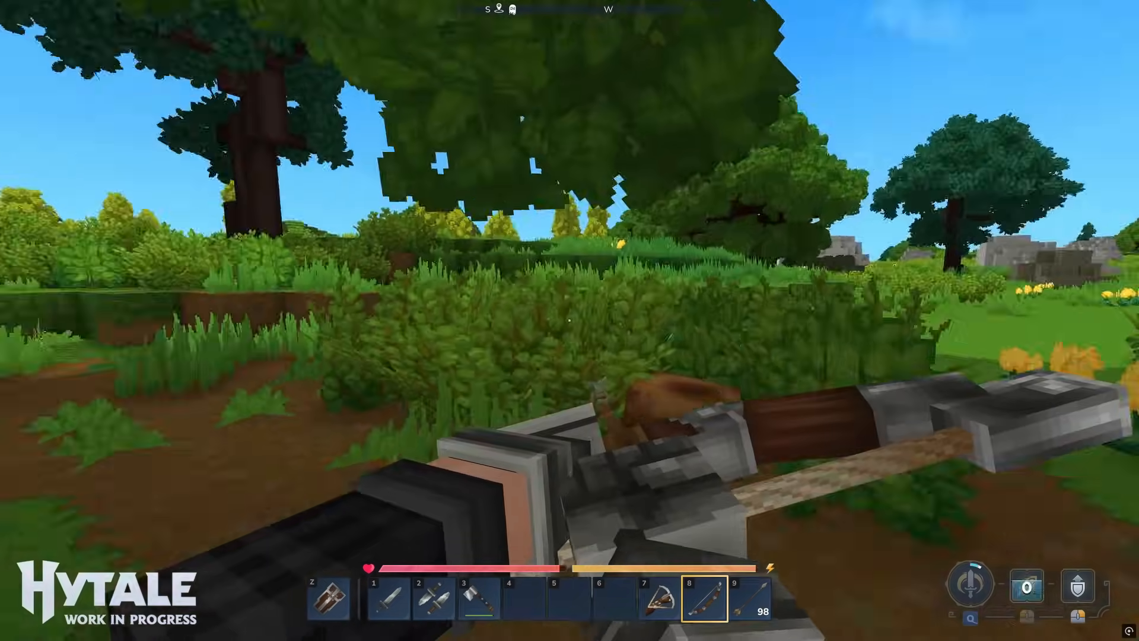
key("w")
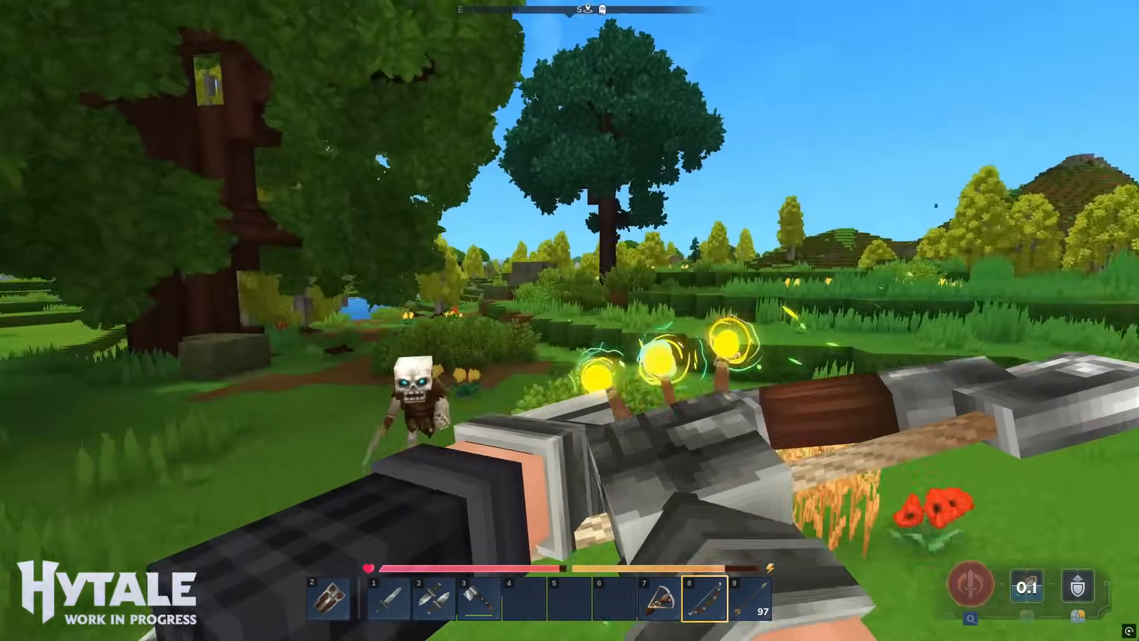
left_click(569, 320)
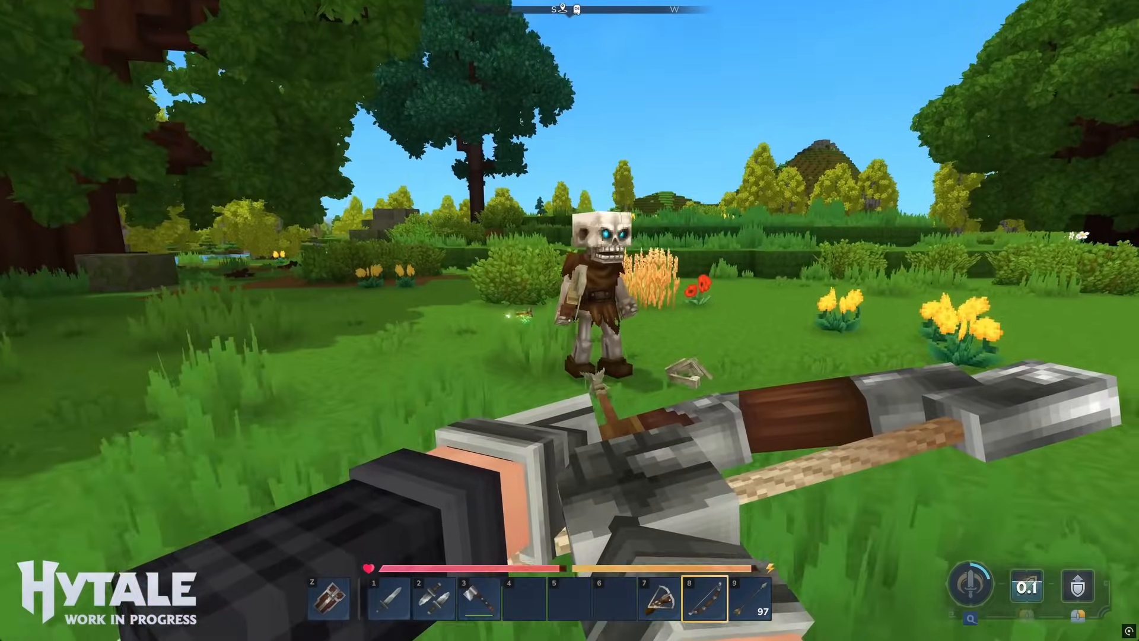
left_click(570, 320)
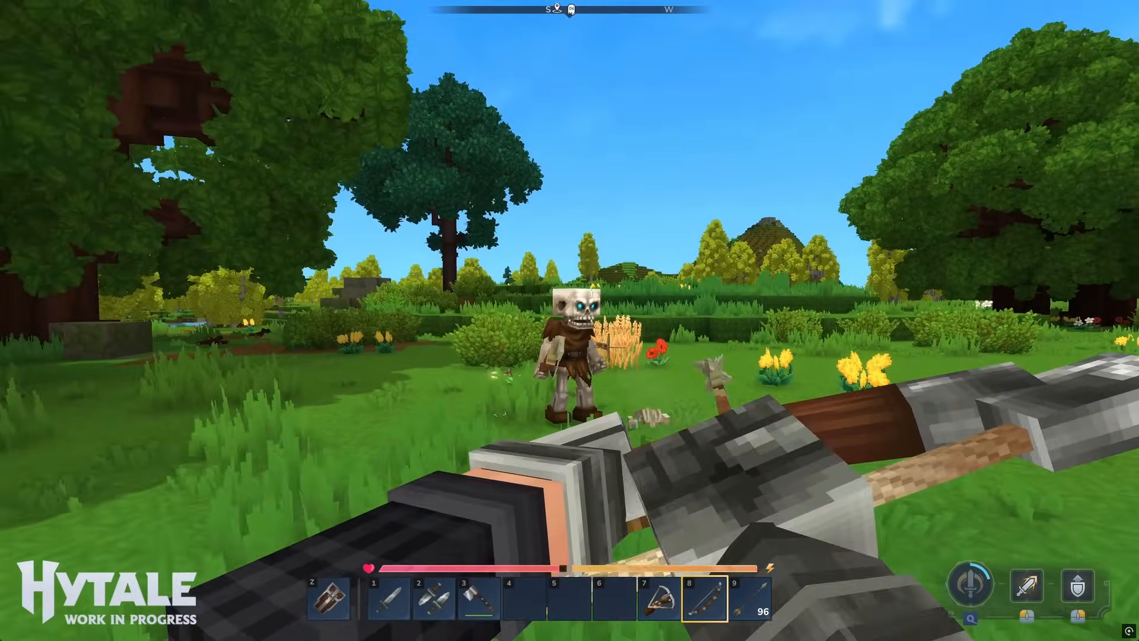
key("w")
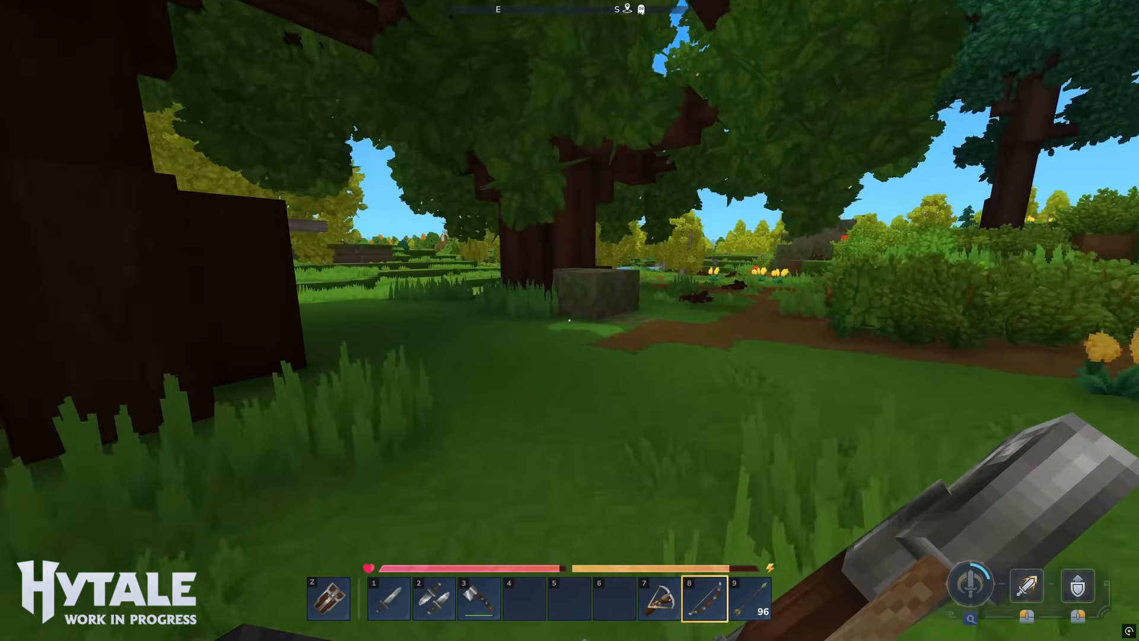
key("w")
key("f")
key("f")
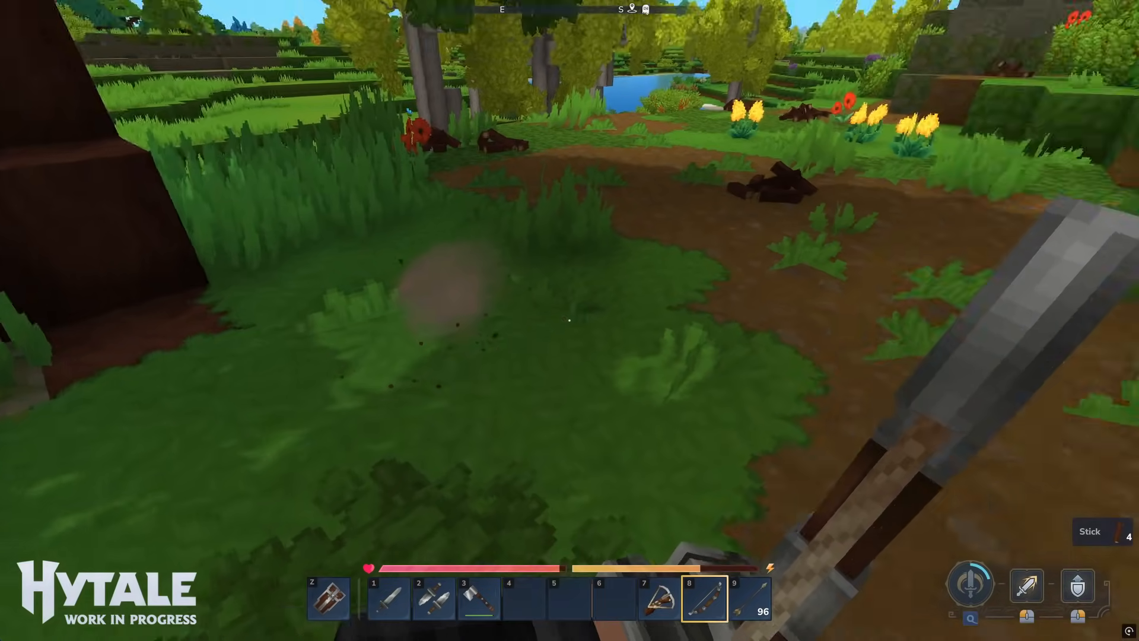
key("w")
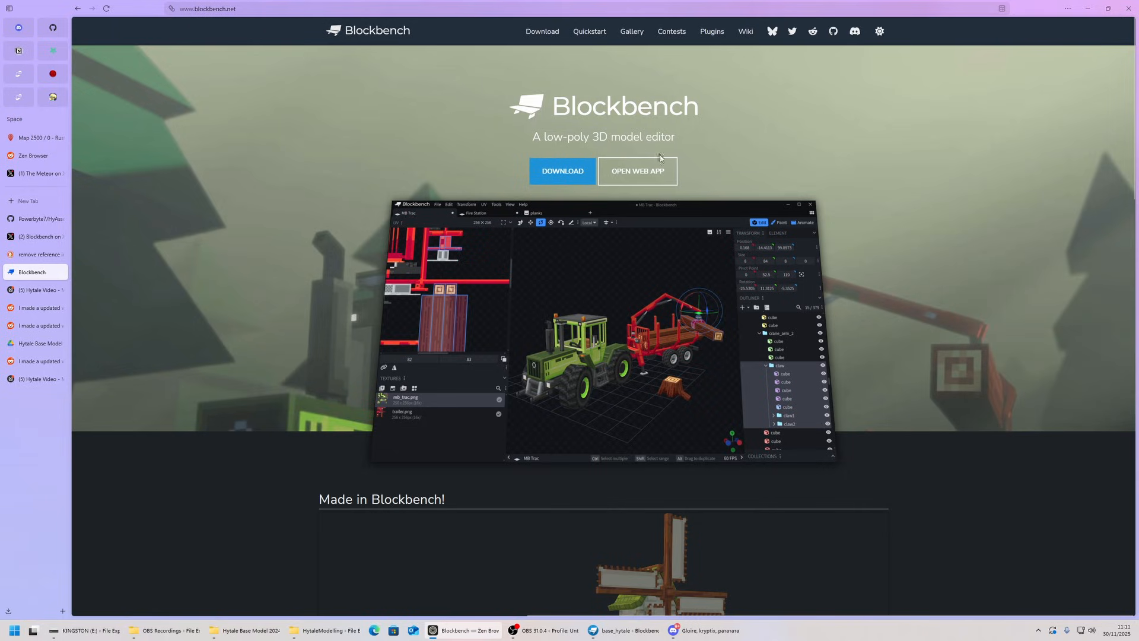
Step: Get the Windows Installer (Intel/AMD) from the Blockbench Downloads page
left_click(567, 172)
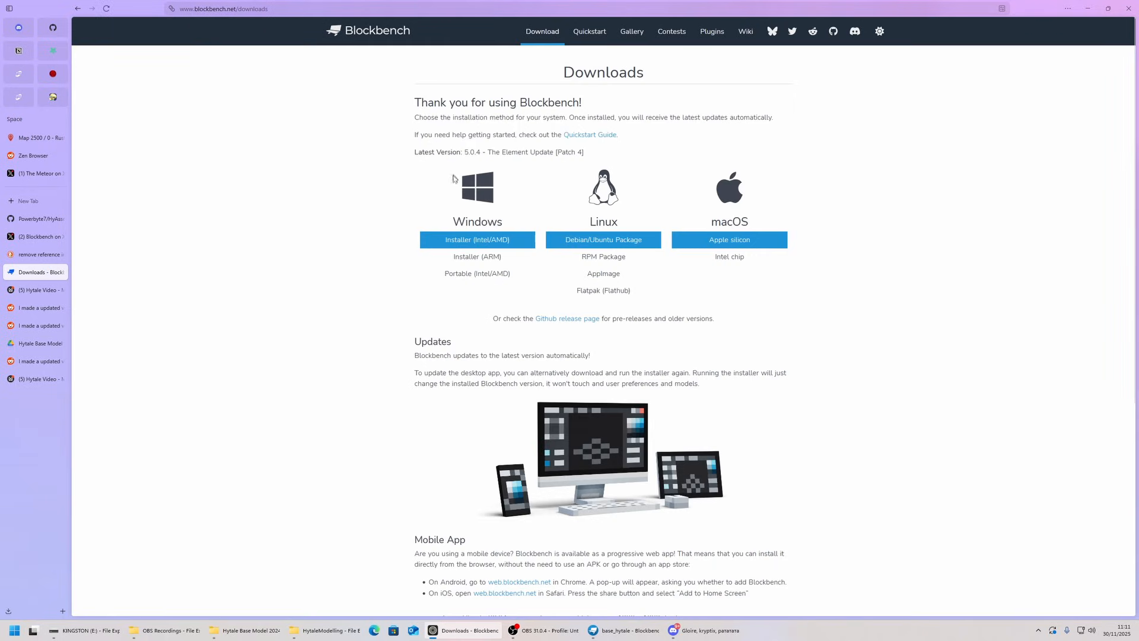
left_click(472, 243)
scroll(605, 148, "down", 5)
left_click_drag(414, 235, 375, 225)
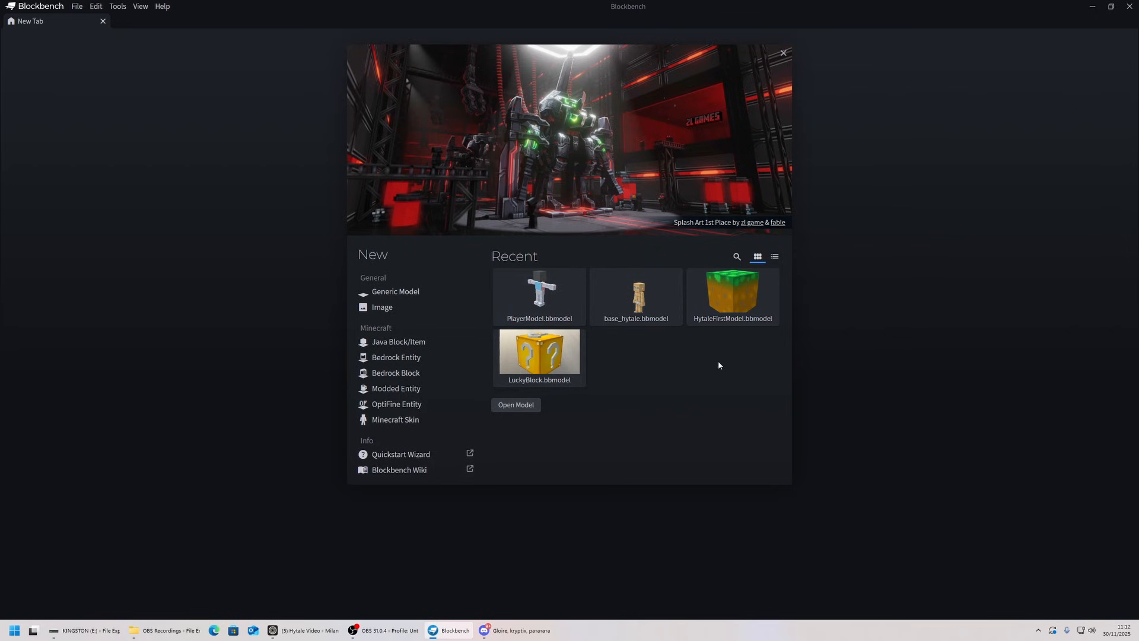
Step: Switch to Blockbench and create a new Generic Model project with the file name Basics
left_click(389, 292)
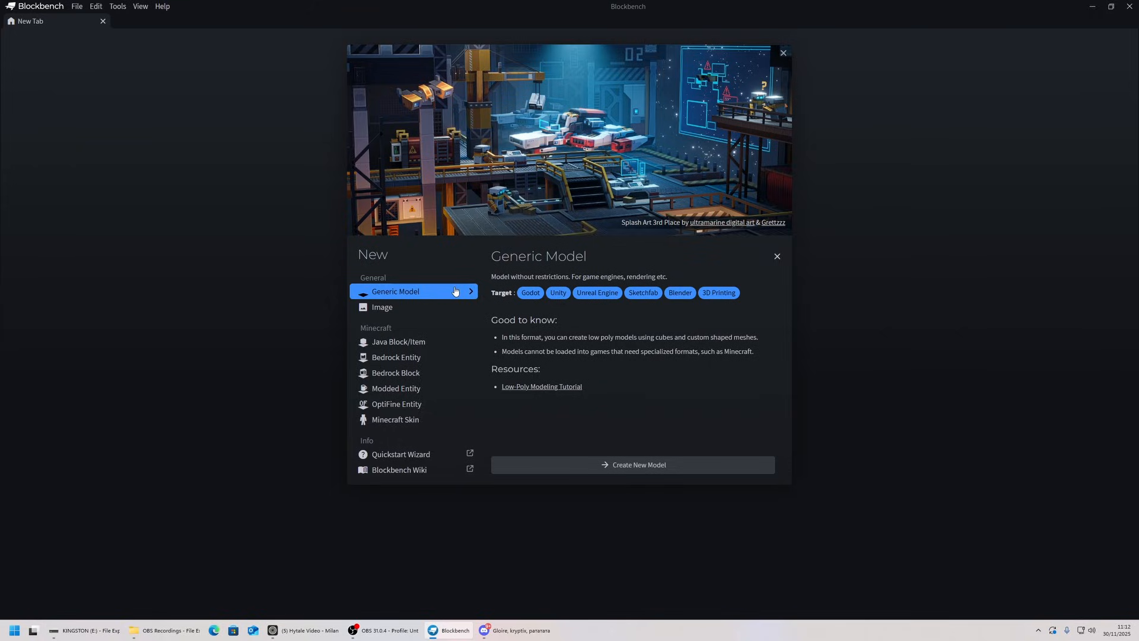
left_click(641, 466)
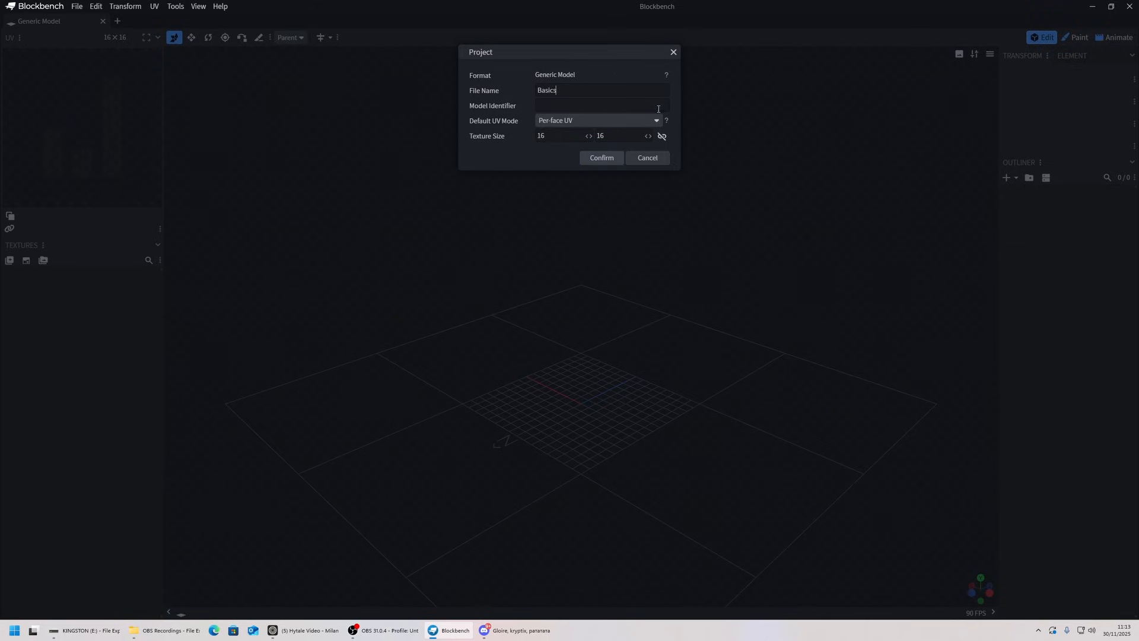
left_click(600, 159)
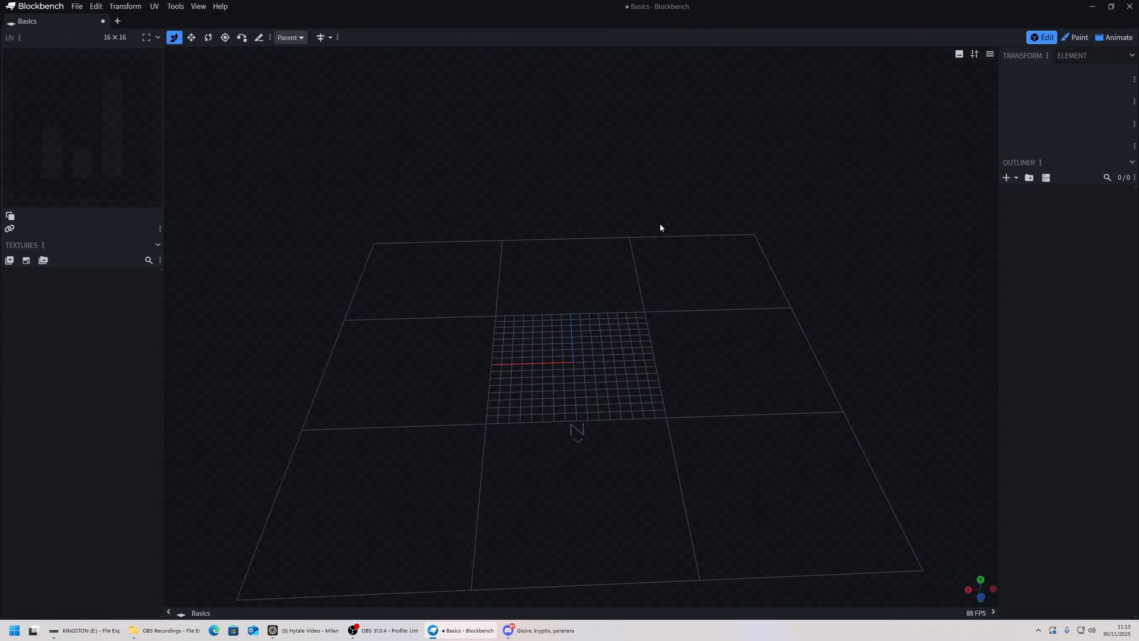
Step: Add a cube to the empty Basics model
left_click_drag(673, 231, 714, 227)
scroll(628, 301, "up", 4)
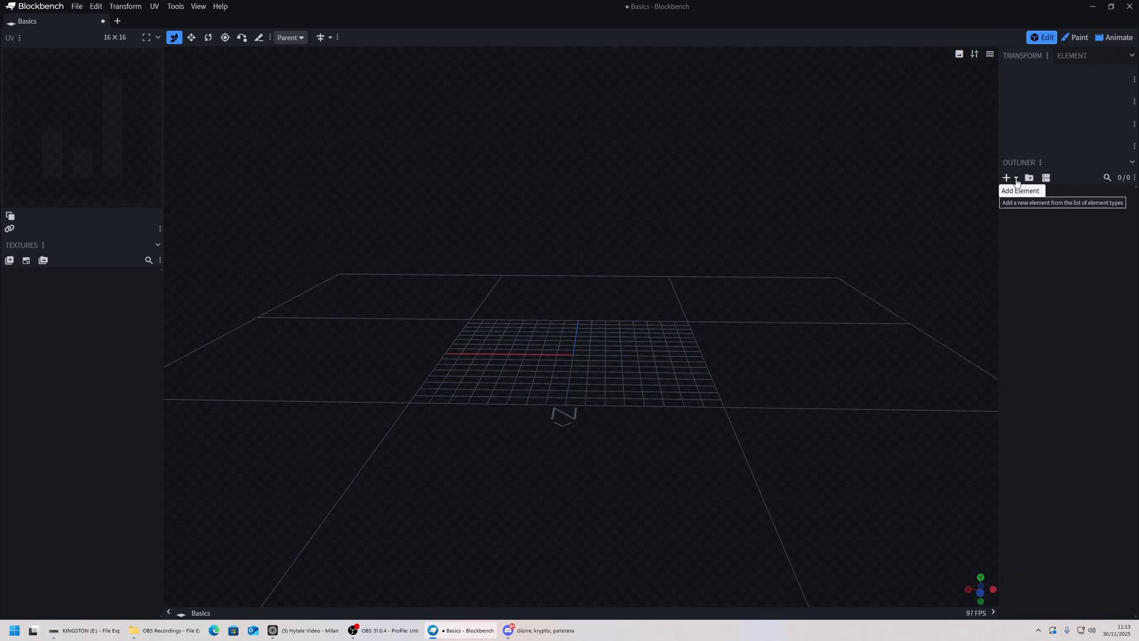
left_click(1017, 180)
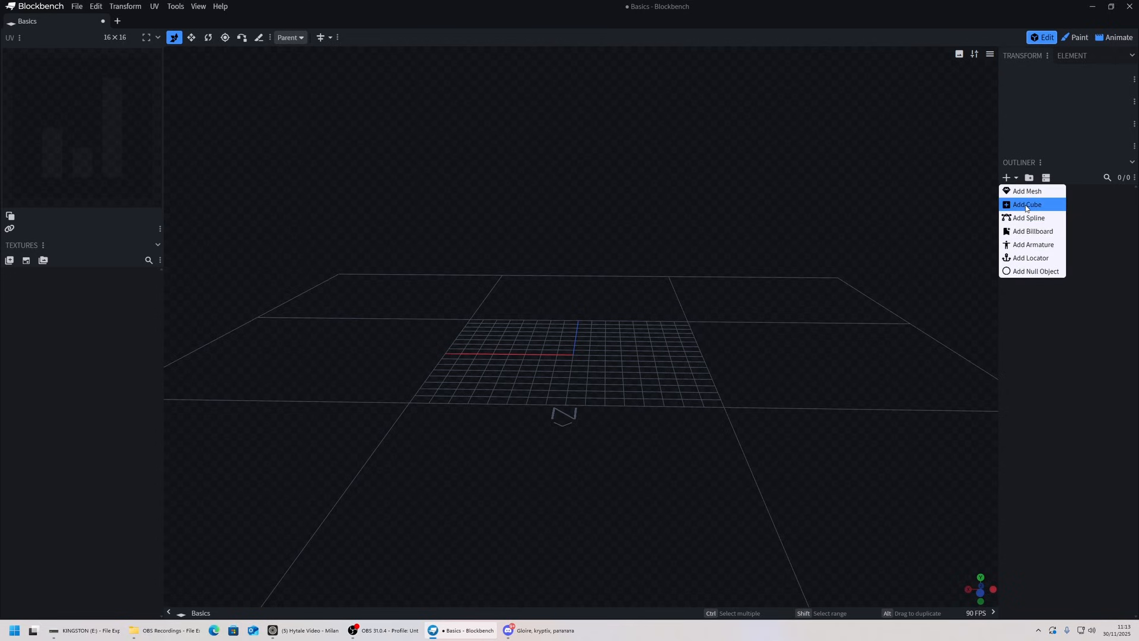
left_click(1025, 206)
scroll(859, 252, "up", 4)
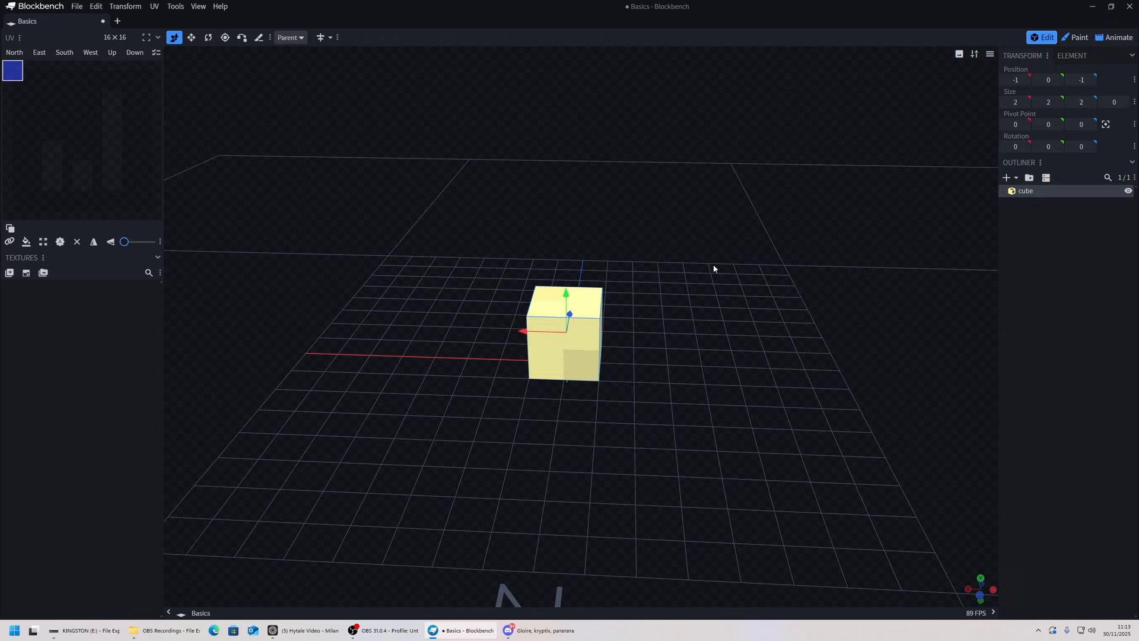
Step: Try moving the cube along its X axis and view its move axes from several sides
left_click_drag(675, 340, 673, 335)
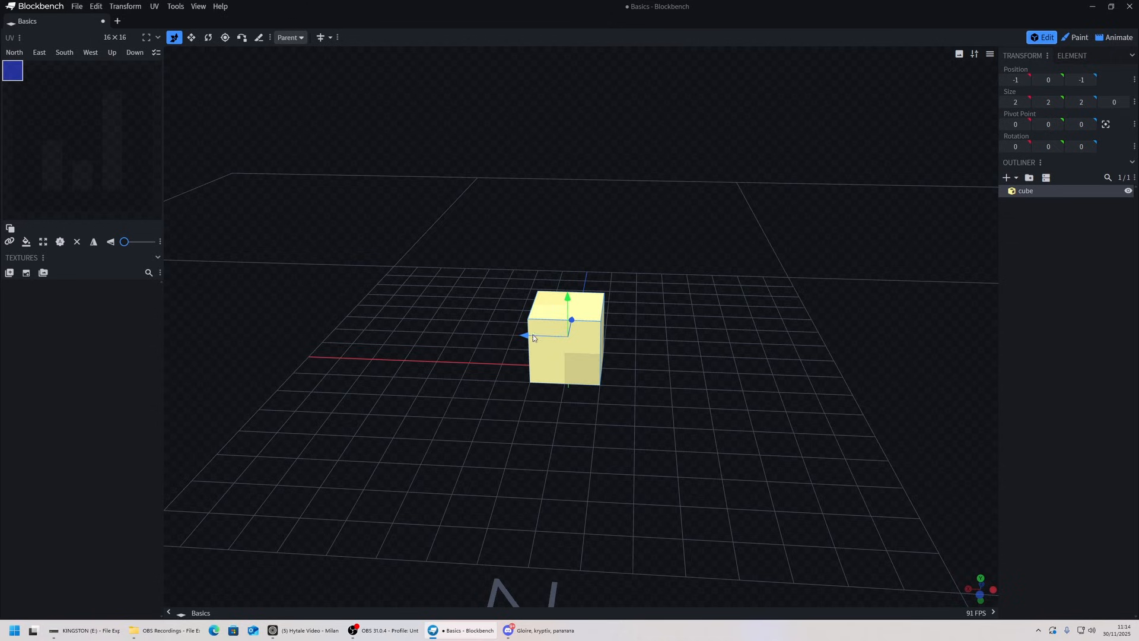
left_click_drag(533, 335, 490, 345)
left_click_drag(534, 293, 545, 321)
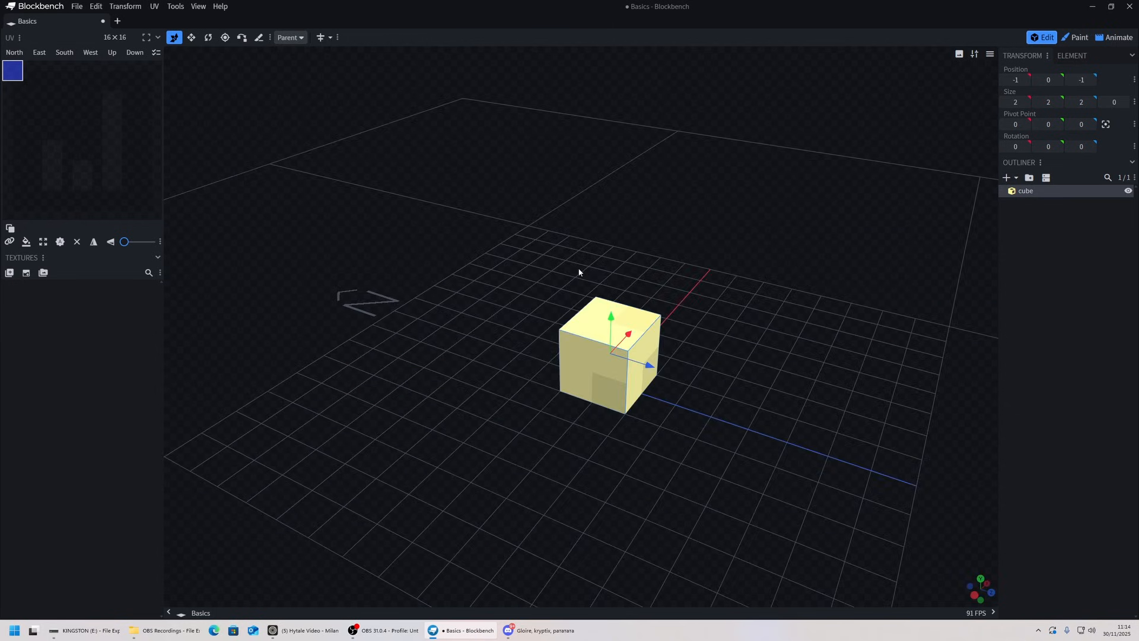
left_click_drag(411, 298, 340, 307)
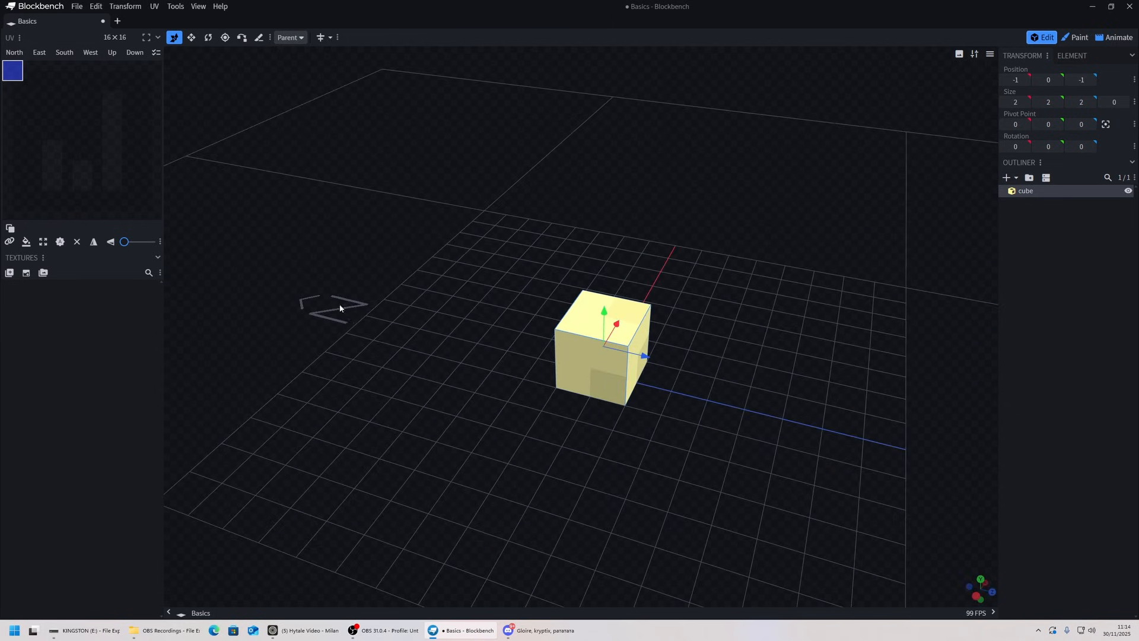
left_click_drag(520, 350, 644, 328)
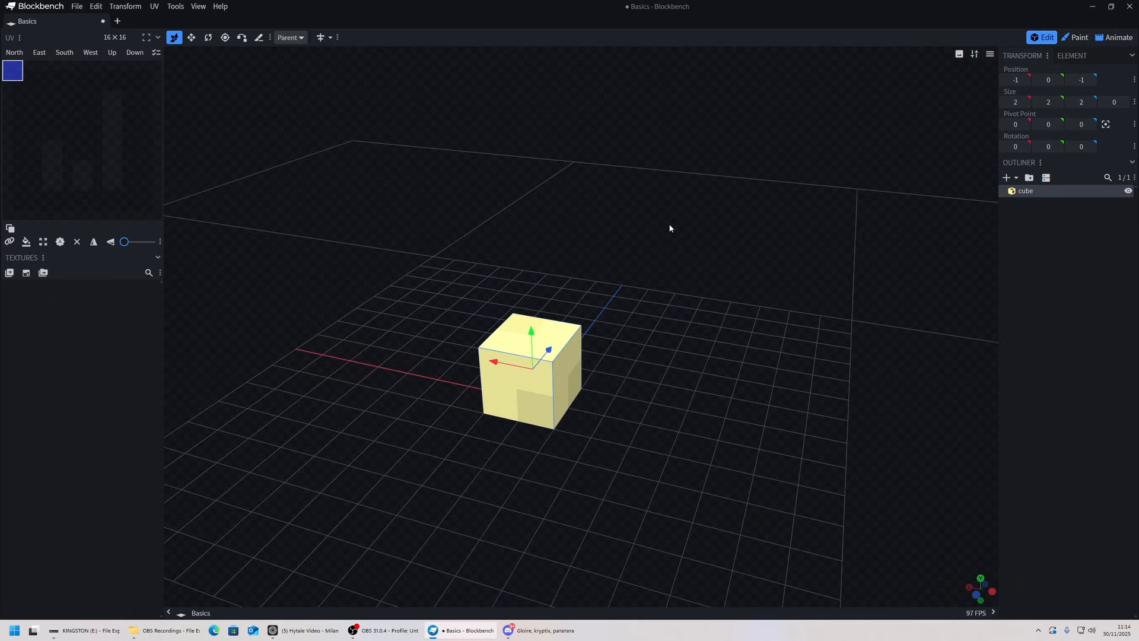
left_click_drag(670, 227, 635, 338)
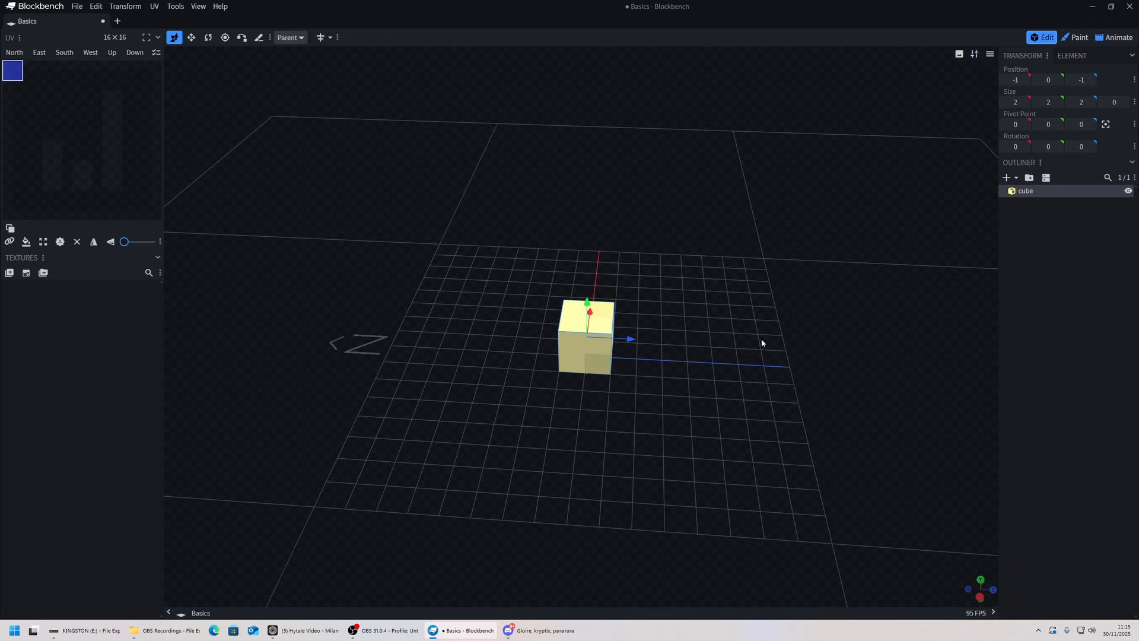
left_click_drag(762, 342, 543, 230)
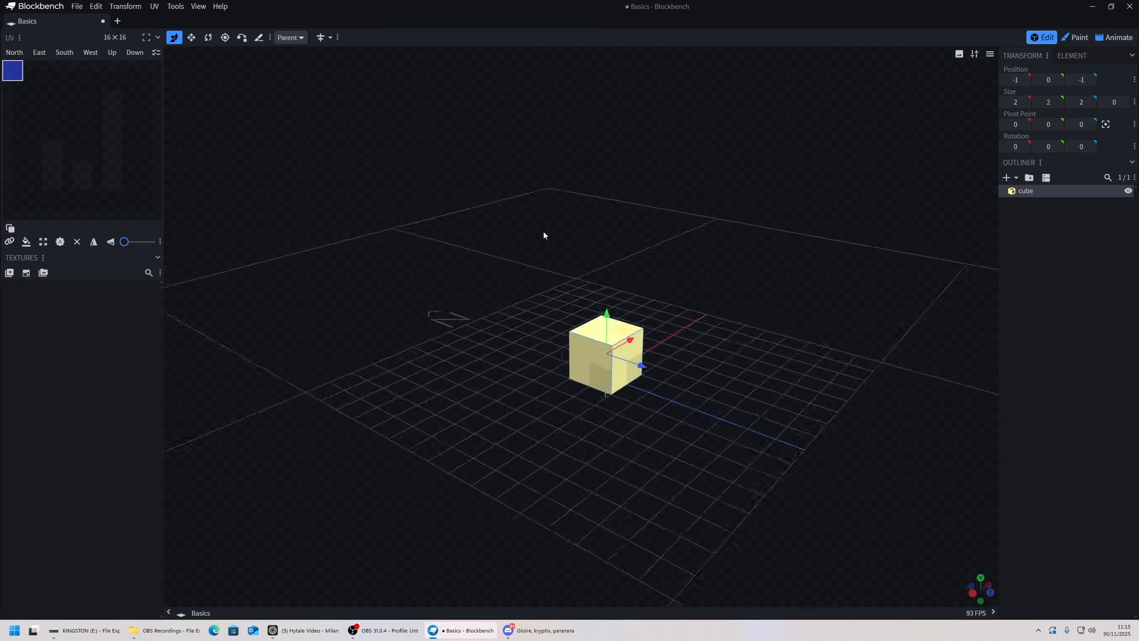
Step: Resize the cube to 3 by 2 by 3, extending it to X position -2
left_click(191, 40)
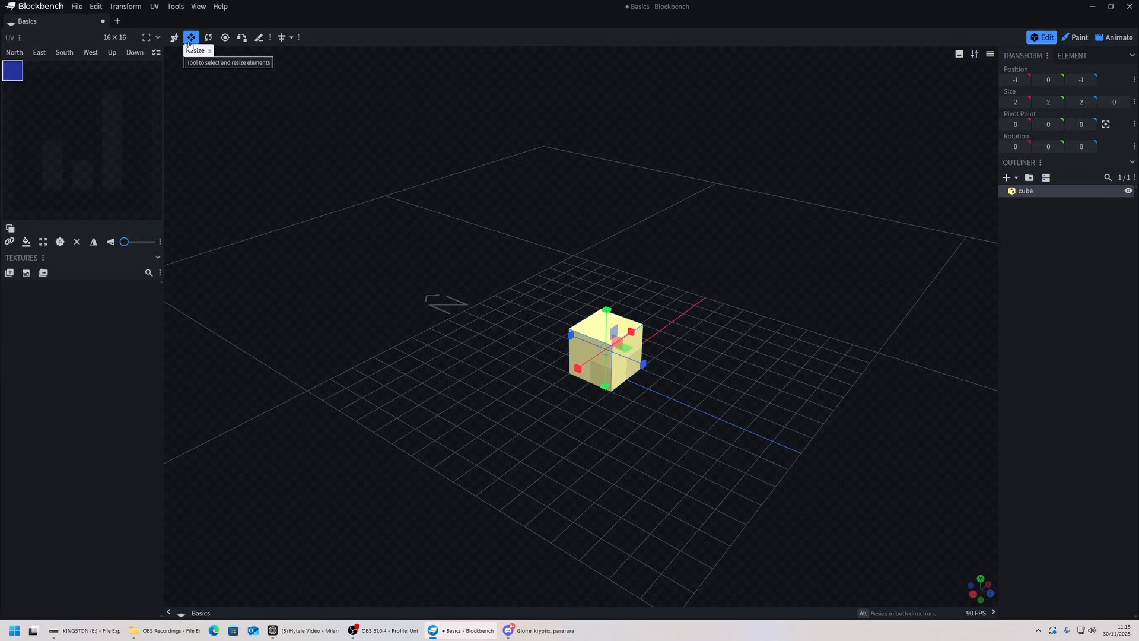
left_click_drag(487, 367, 635, 354)
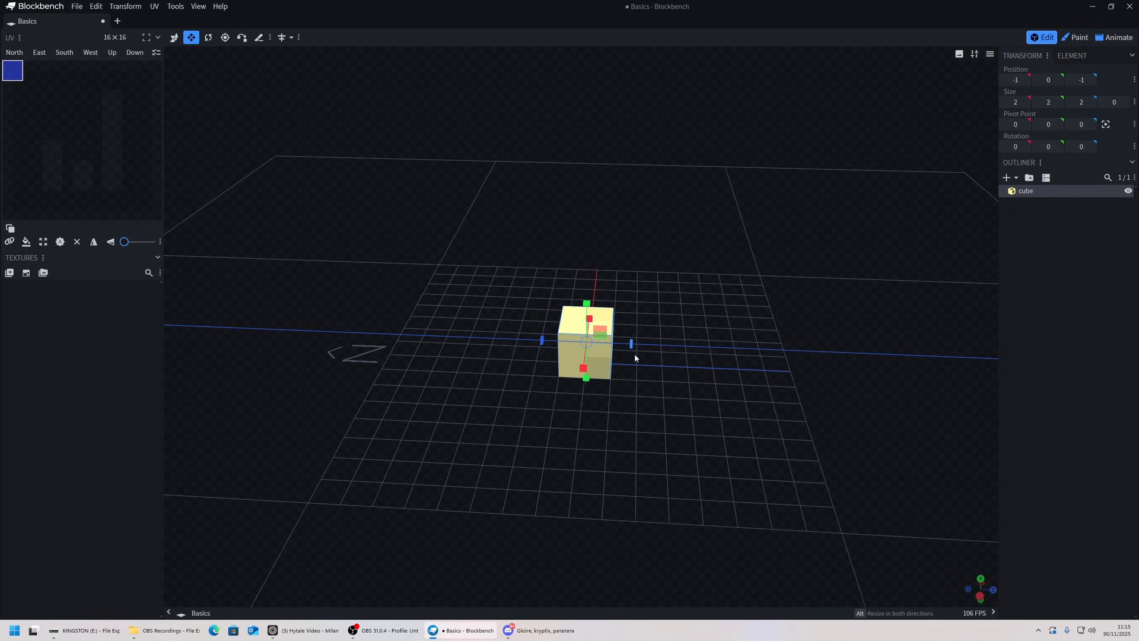
mouse_move(600, 306)
left_mouse_down()
mouse_move(605, 208)
mouse_move(599, 305)
left_mouse_up()
left_click_drag(599, 372, 695, 366)
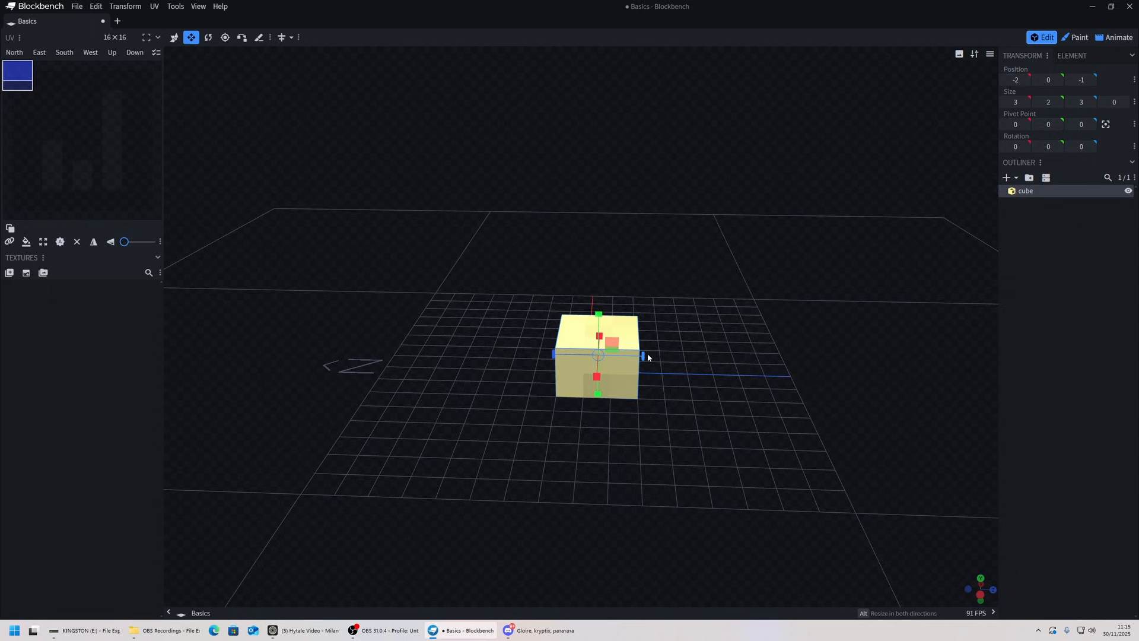
Step: Try stretching the cube in both directions along the Z axis to a size of 11
left_click_drag(642, 356, 742, 376)
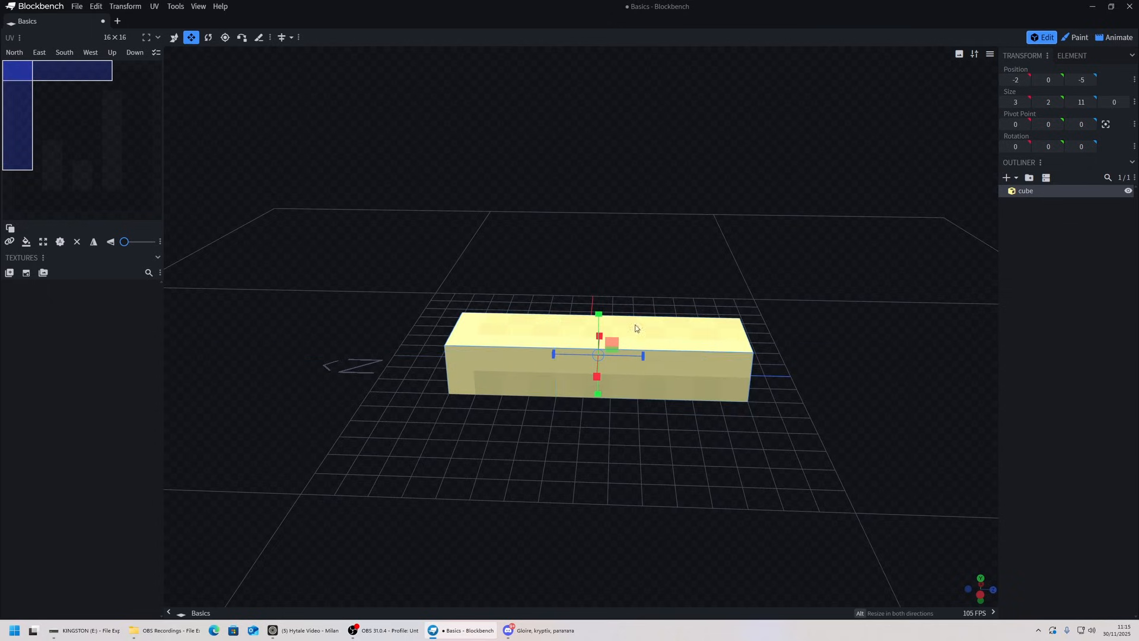
left_click_drag(598, 309, 552, 364, "alt")
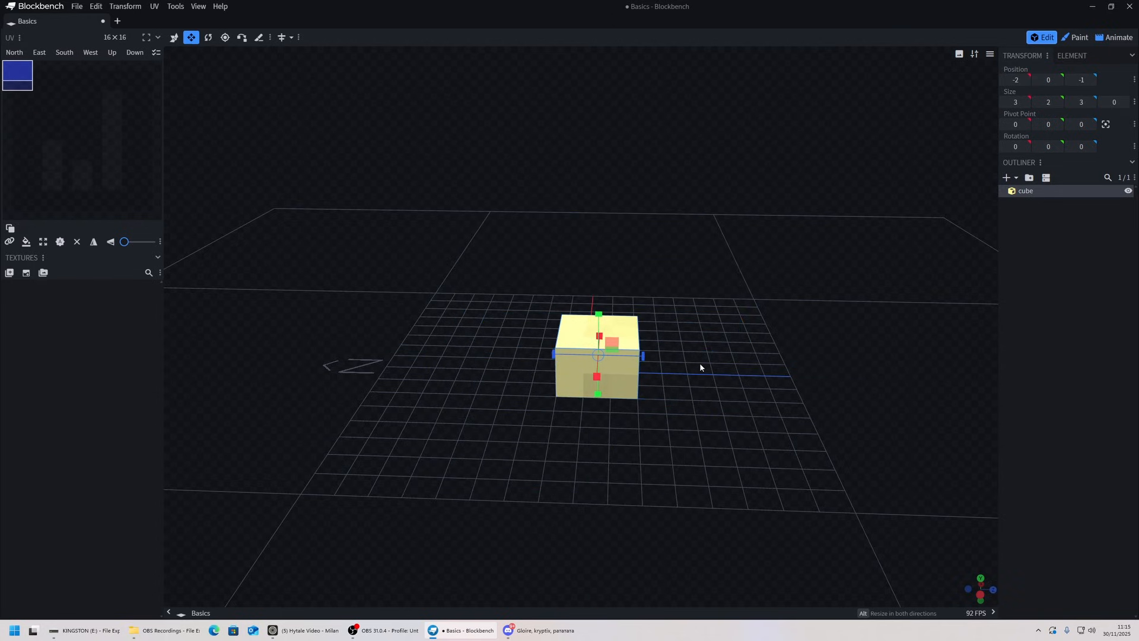
mouse_move(699, 368)
left_mouse_down()
mouse_move(496, 336)
mouse_move(707, 347)
left_mouse_up()
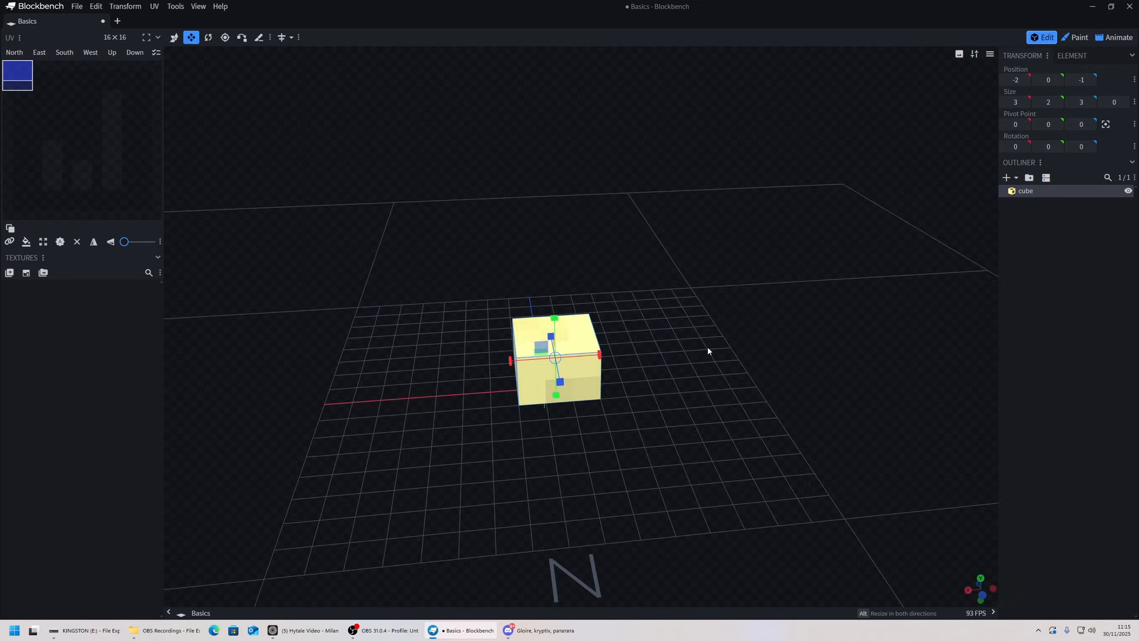
Step: Try rotating the cube to -55 degrees about its X axis
left_click(207, 39)
mouse_move(546, 370)
left_mouse_down()
mouse_move(533, 358)
mouse_move(549, 362)
left_mouse_up()
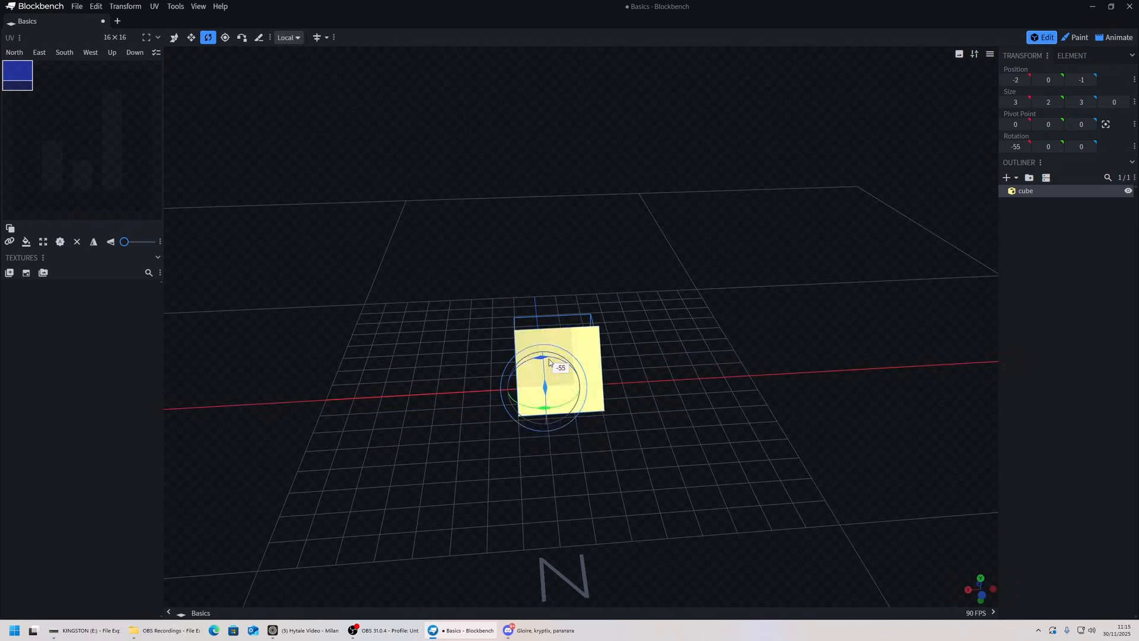
key("ctrl+z")
Step: Try rotating the cube to -82.5 degrees about X and then about a second axis
left_click_drag(641, 347, 629, 320)
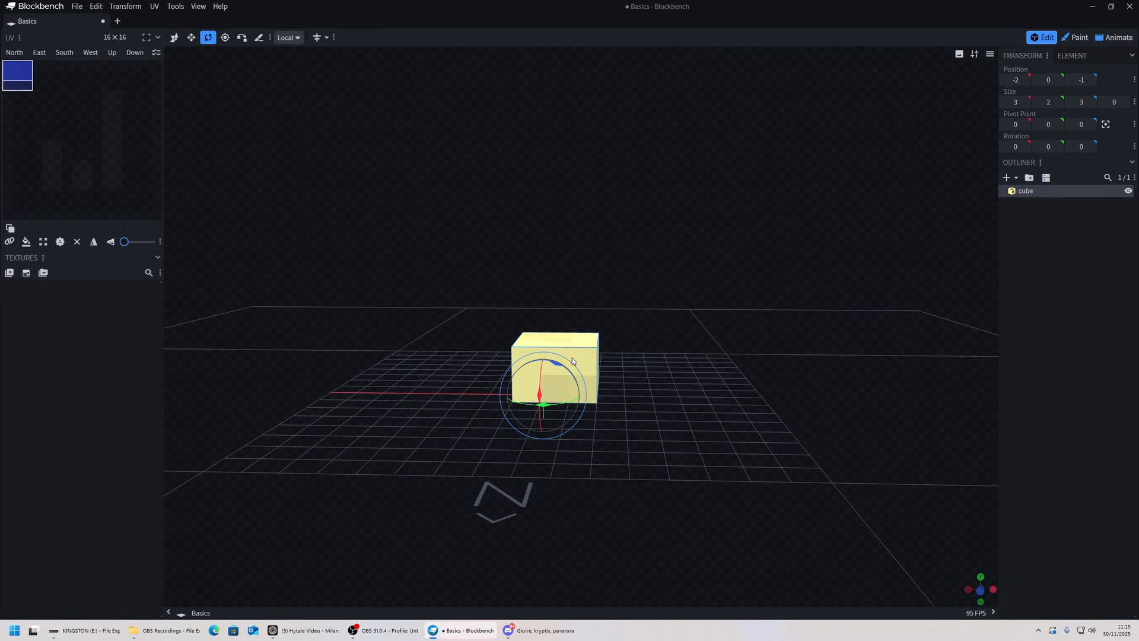
left_click_drag(561, 360, 684, 371)
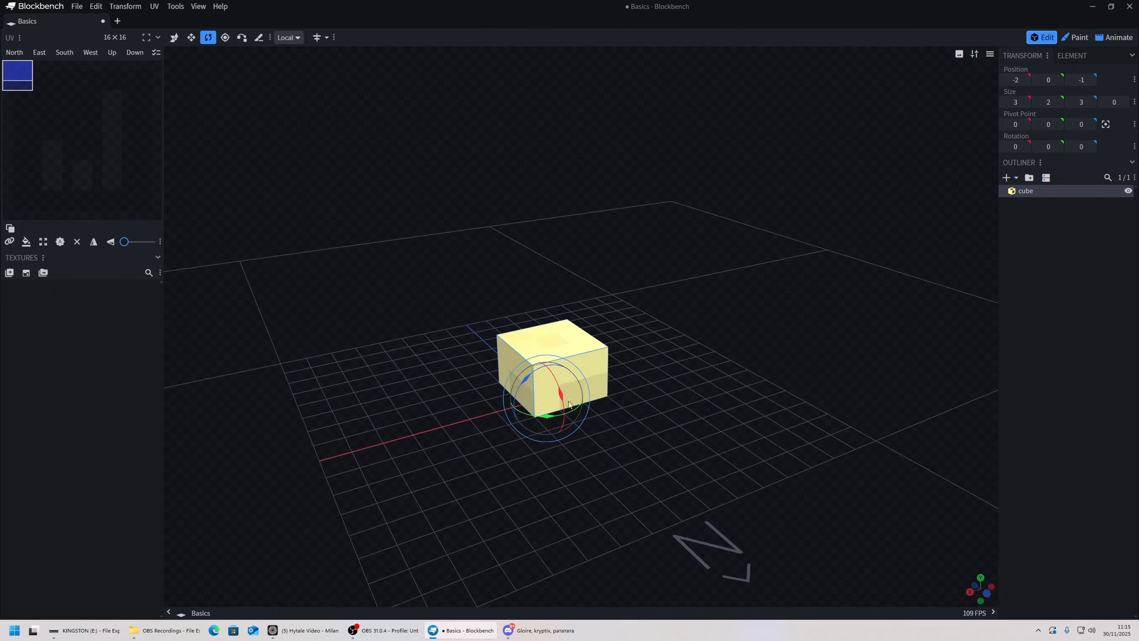
left_click_drag(564, 398, 579, 470)
left_click_drag(632, 464, 738, 454)
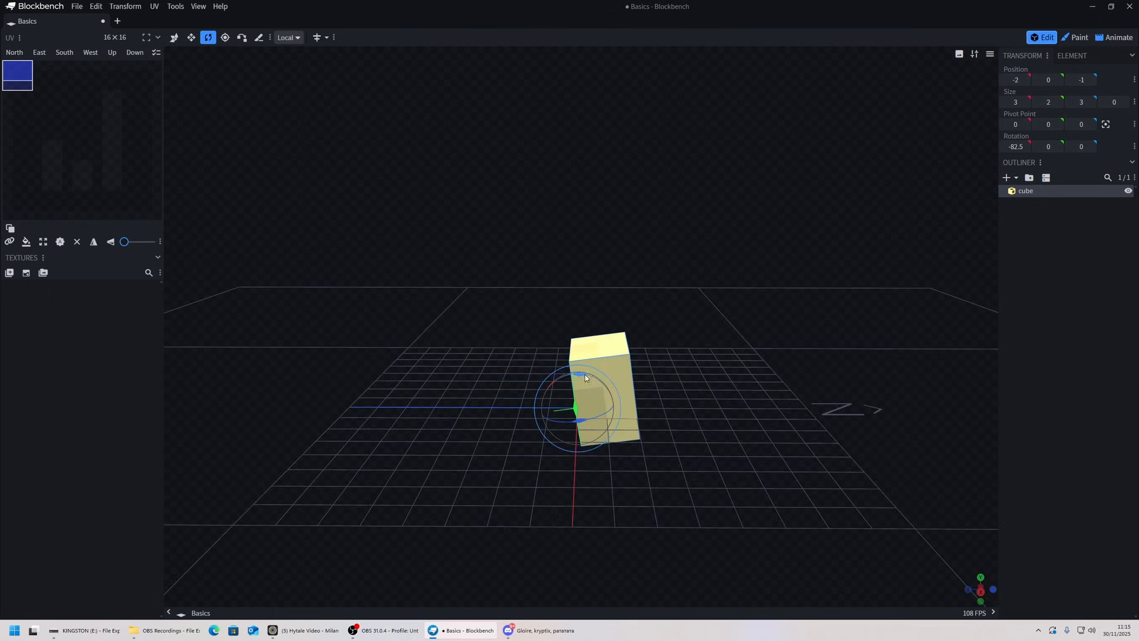
left_click_drag(574, 374, 605, 377)
key("ctrl+z")
key("ctrl+z")
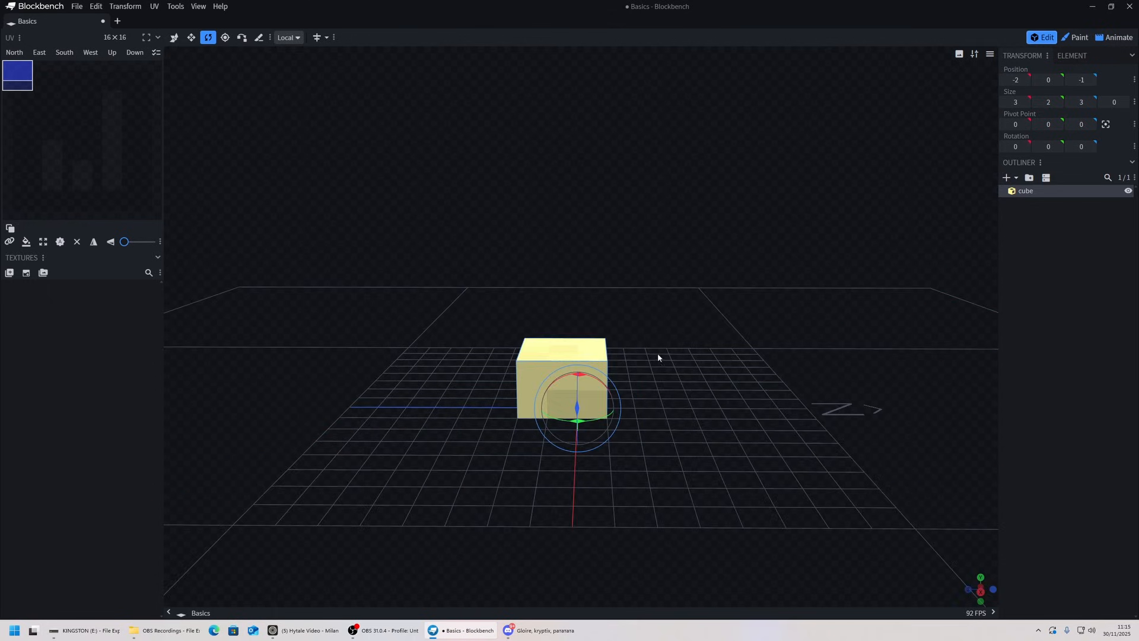
Step: Move the cube's pivot point to its upper corner at 1, 2, -1
left_click(225, 39)
left_click_drag(534, 249, 691, 395)
left_click_drag(714, 353, 692, 336)
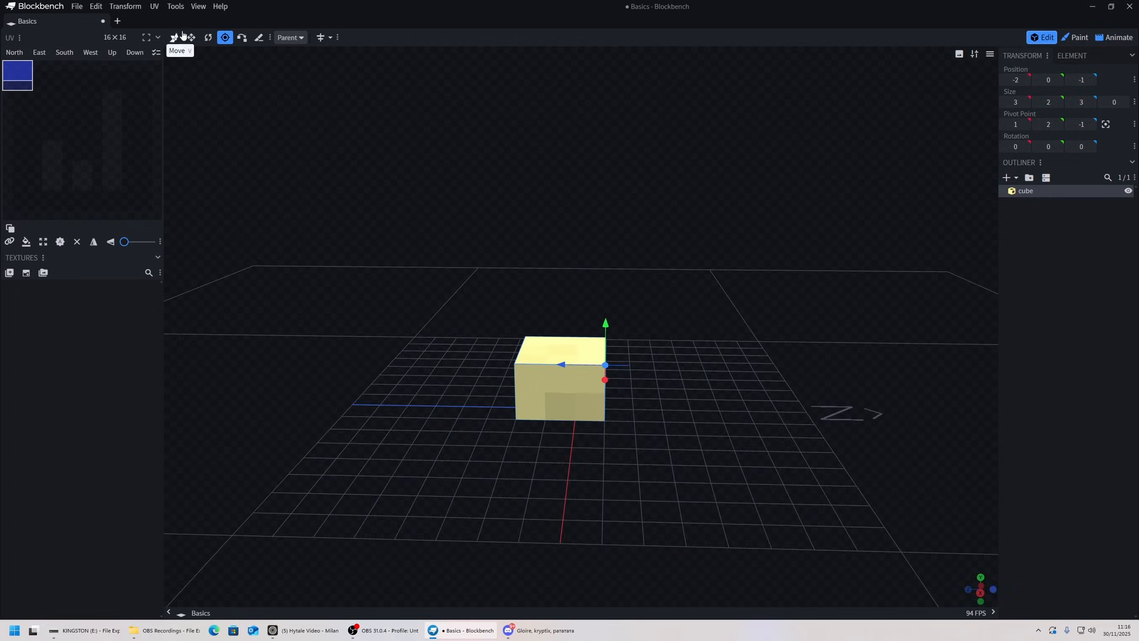
Step: Try rotating the cube about its corner pivot point and view the rotation rings from several sides
left_click(207, 40)
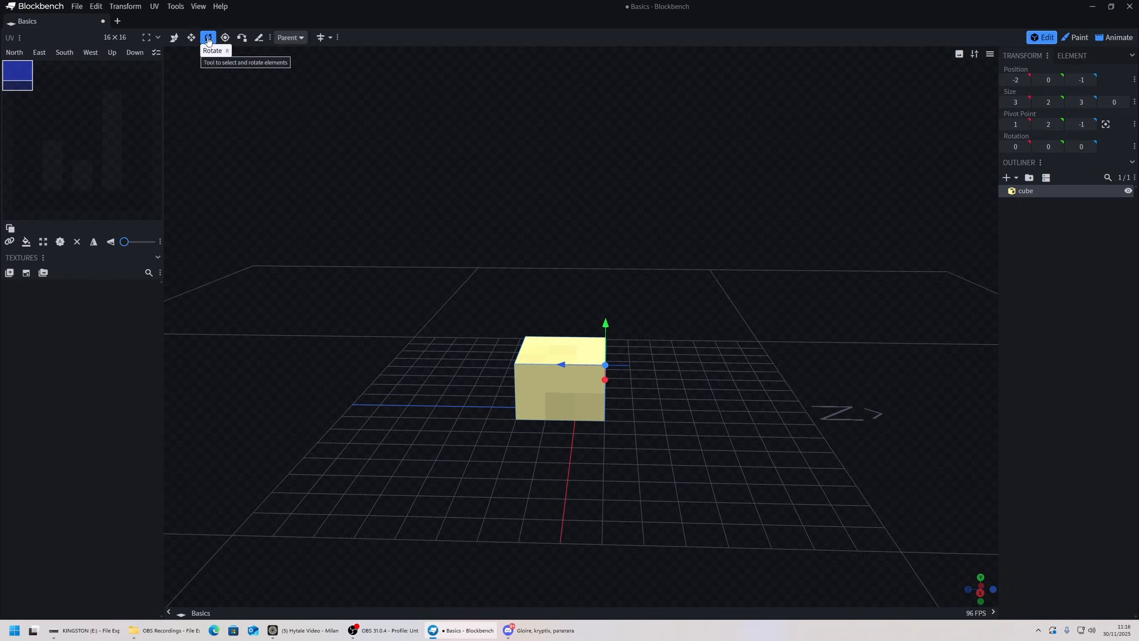
left_click_drag(606, 335, 719, 318)
key("ctrl+z")
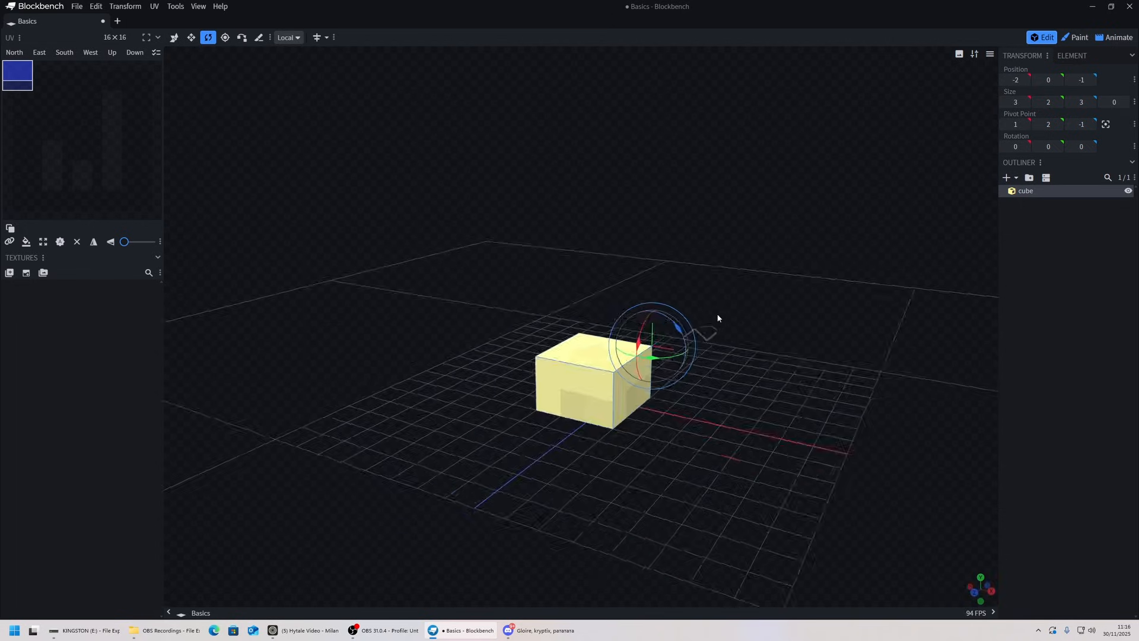
left_click_drag(653, 336, 626, 343)
left_click_drag(697, 317, 736, 311)
Step: Compare the cube's Move, Resize and Rotate gizmos by switching between the three tools
left_click(174, 38)
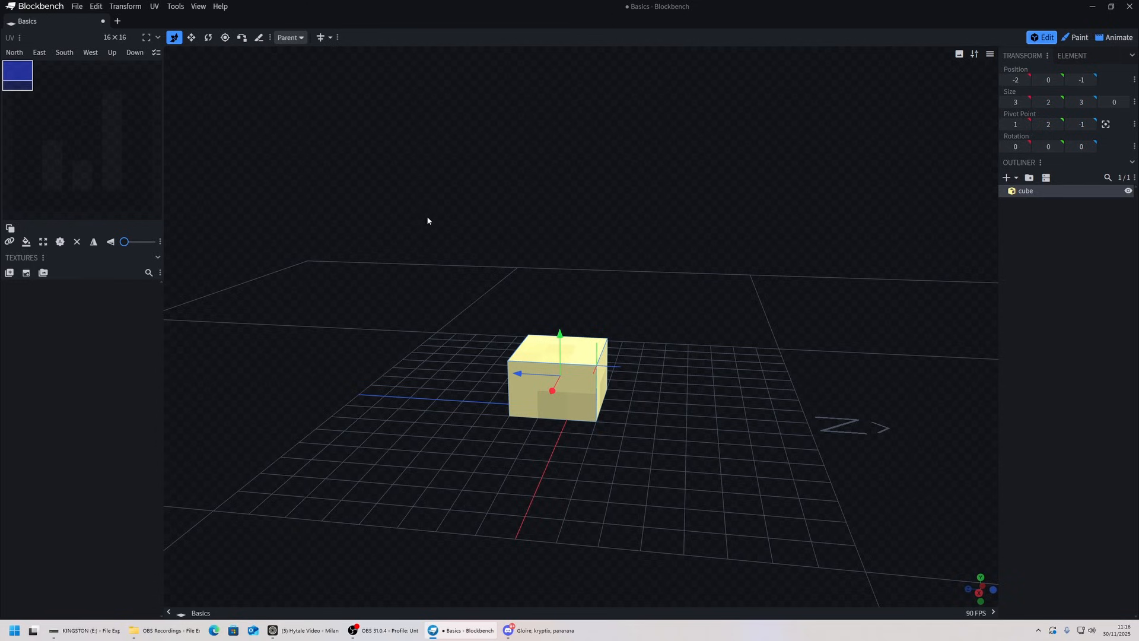
left_click_drag(451, 144, 531, 165)
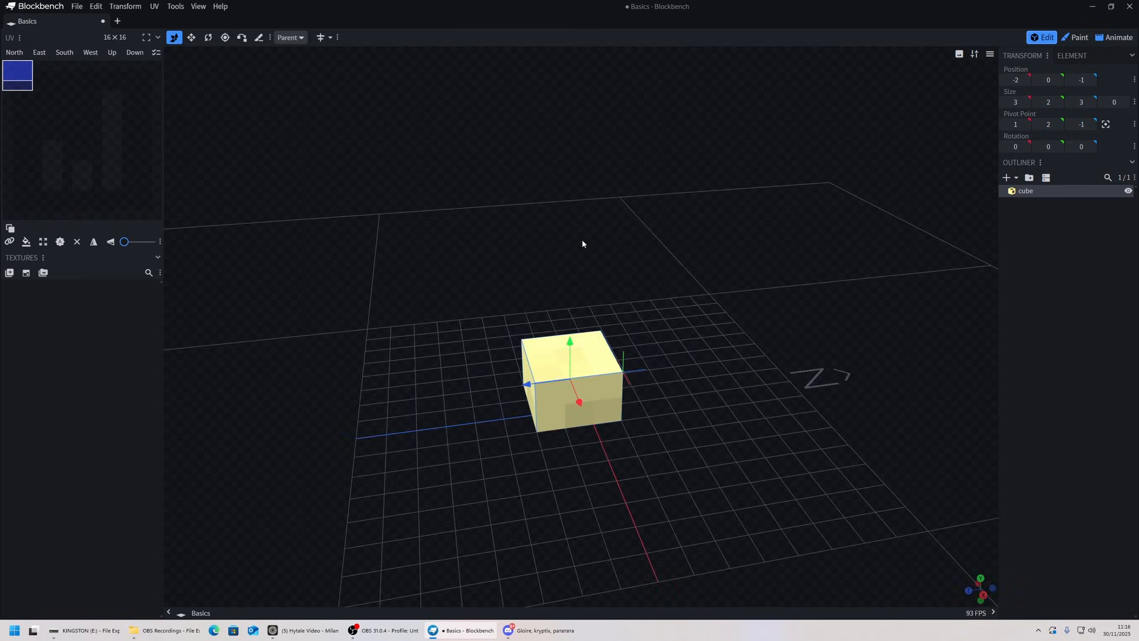
left_click_drag(582, 241, 546, 223)
key("s")
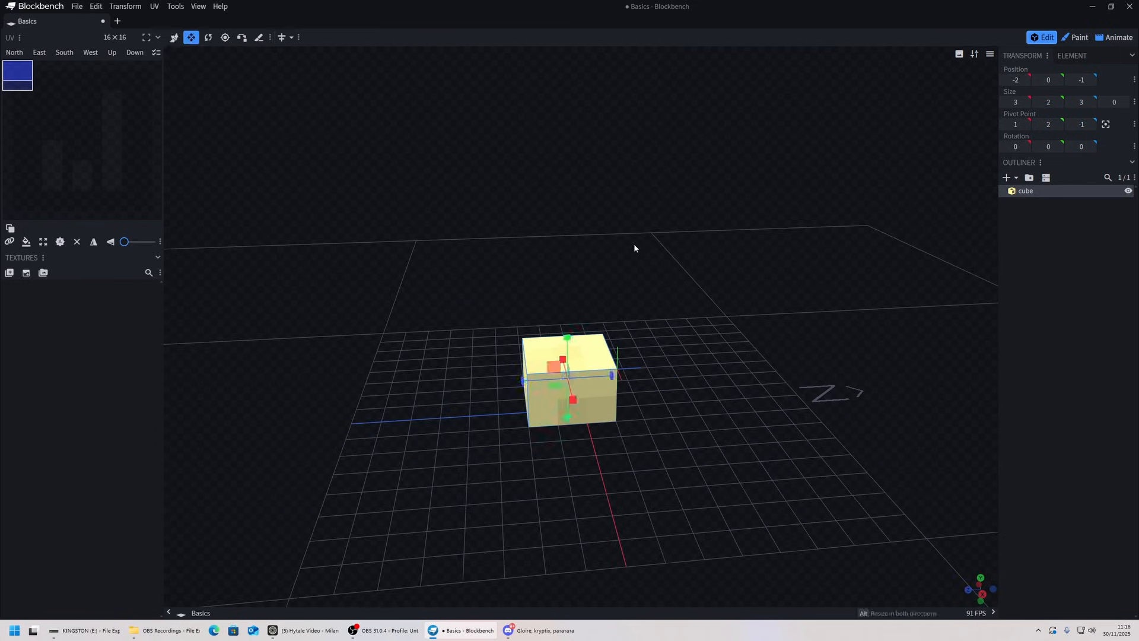
key("r")
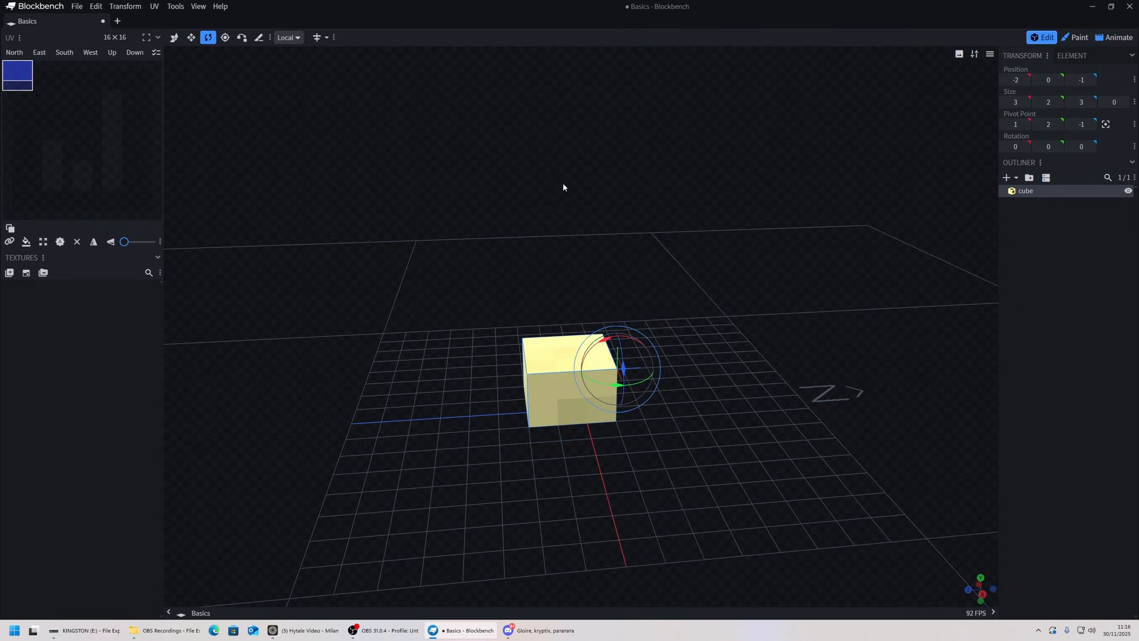
Step: Set the Y value of the cube's pivot point to 0 and save the Basics model
key("p")
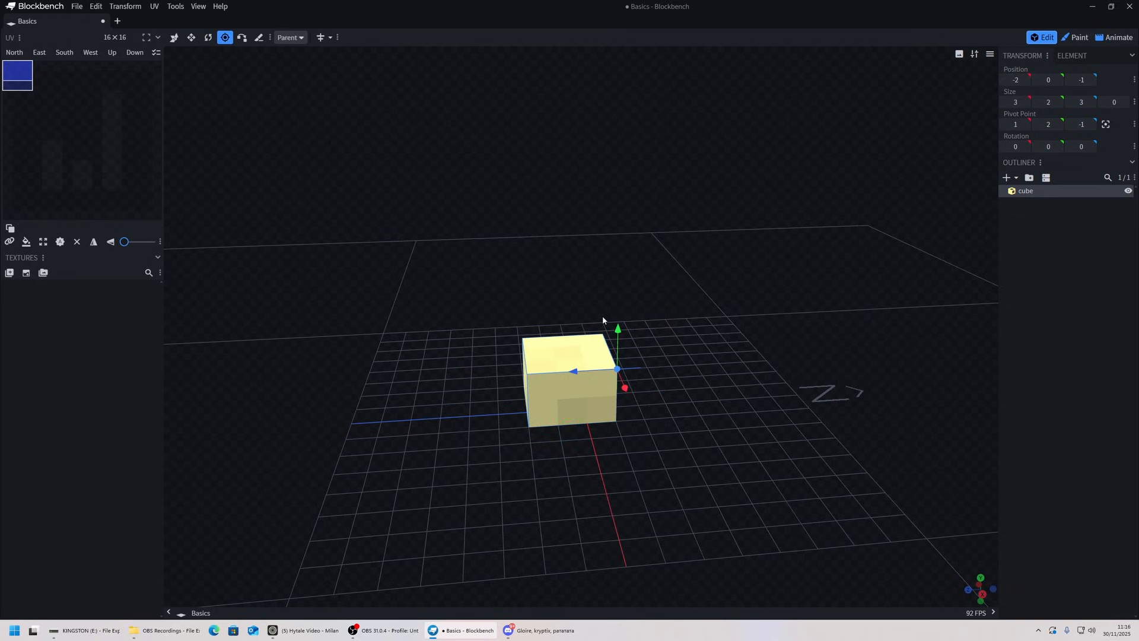
key("v")
mouse_move(531, 384)
left_mouse_down()
mouse_move(593, 392)
mouse_move(541, 392)
left_mouse_up()
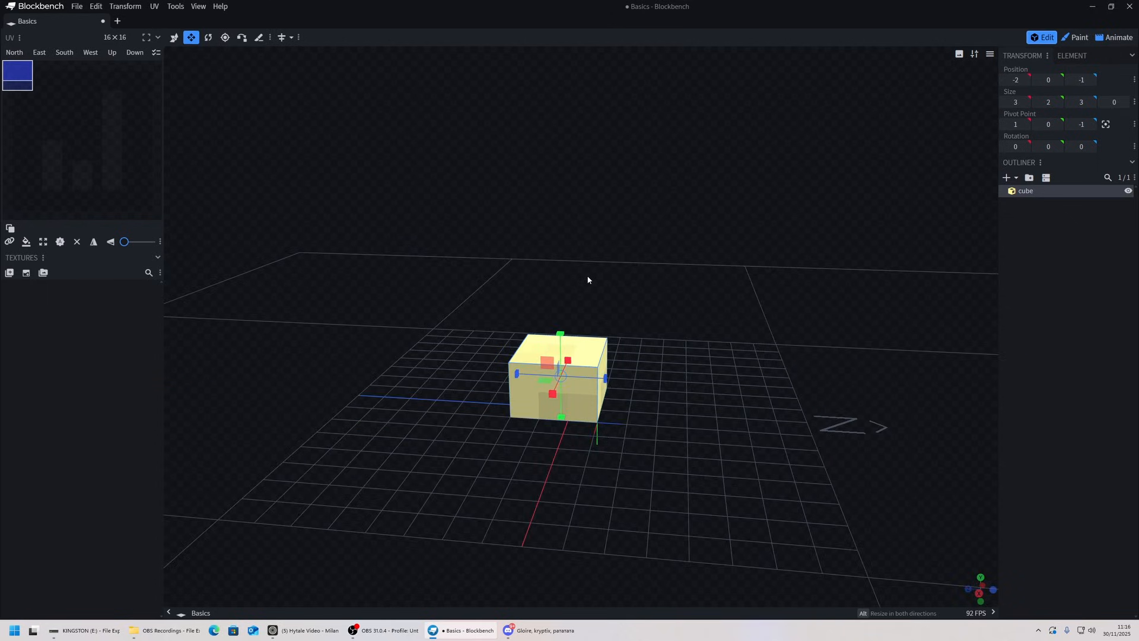
key("ctrl+s")
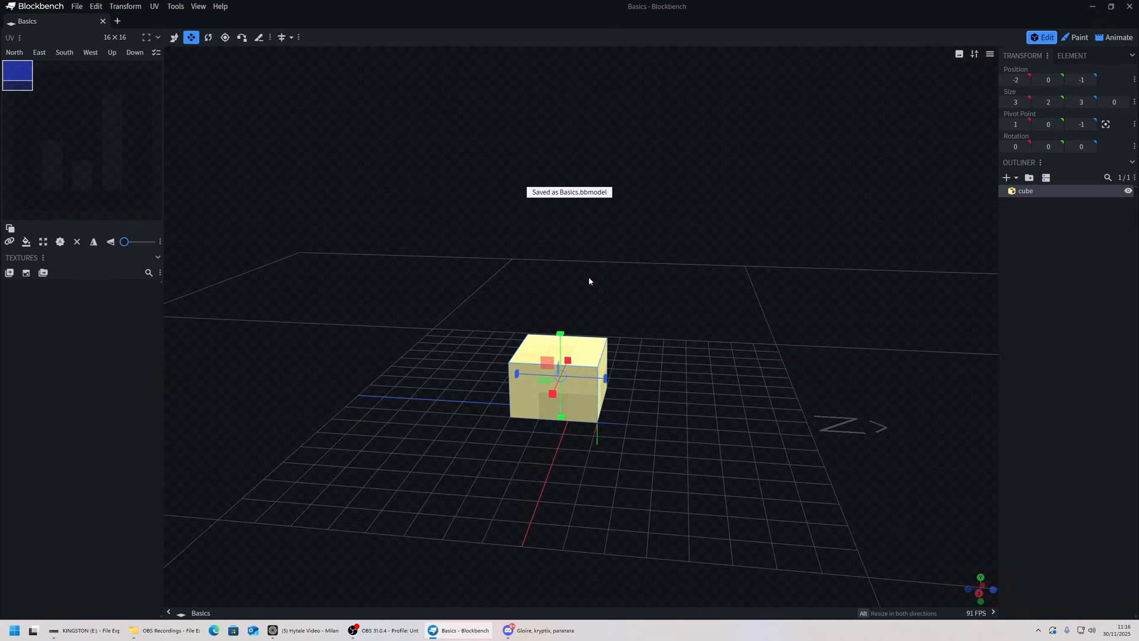
Step: Hide the viewport grids and show them again
left_click_drag(589, 276, 604, 281)
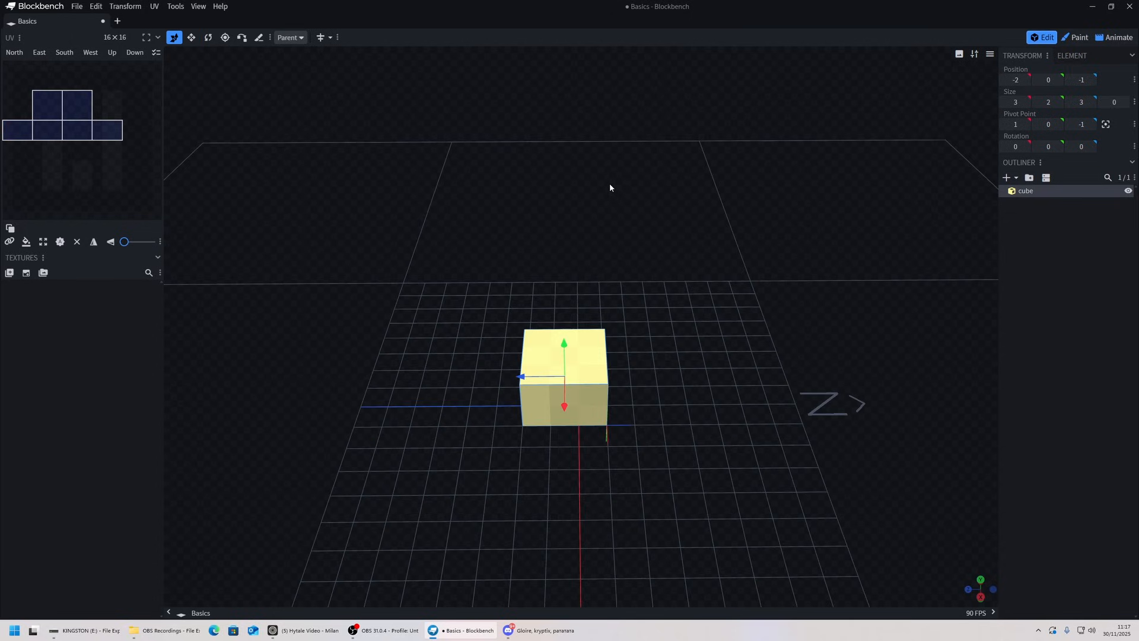
left_click_drag(483, 126, 546, 128)
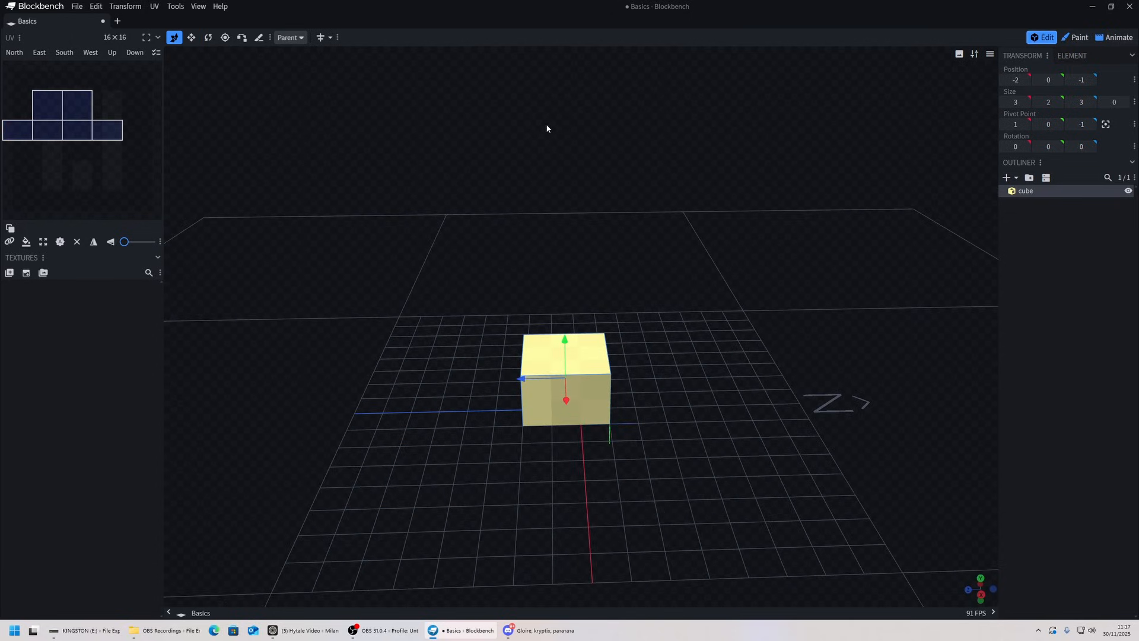
left_click(199, 8)
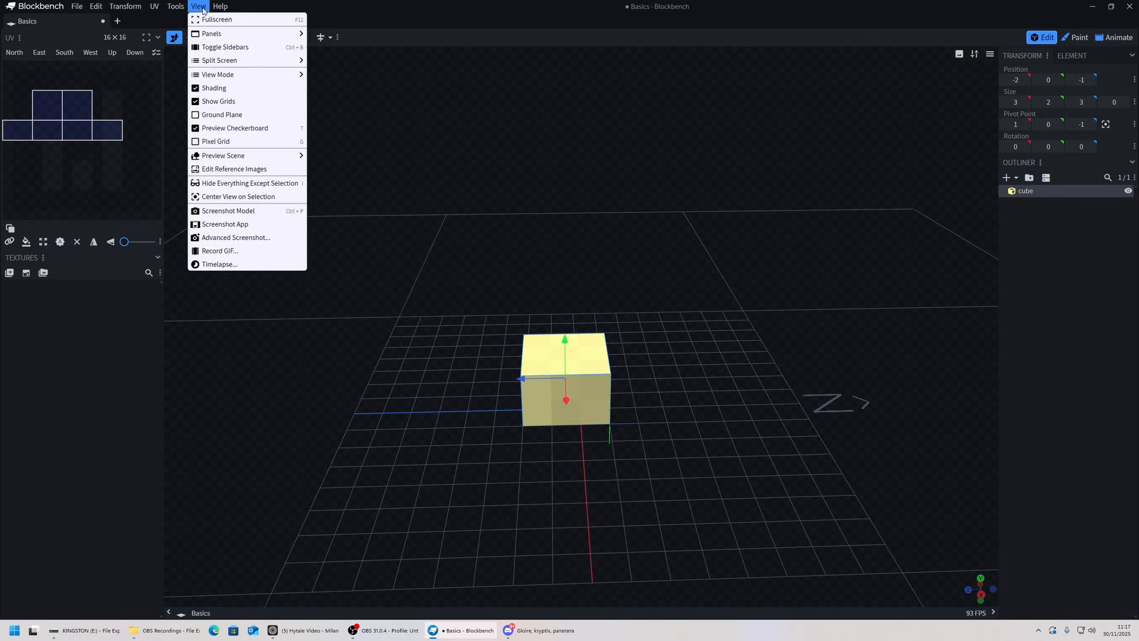
left_click(197, 102)
left_click(199, 7)
left_click(199, 102)
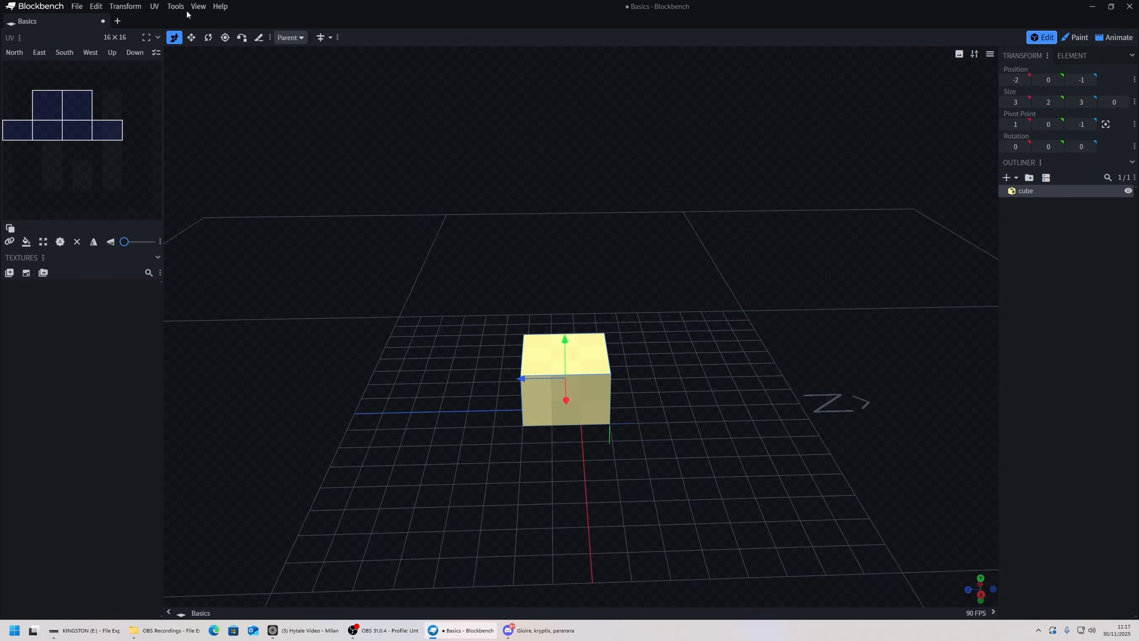
Step: Turn on the Pixel Grid to examine the pixel divisions on the cube's faces, and turn it off again
left_click(196, 7)
left_click(194, 142)
left_click(197, 7)
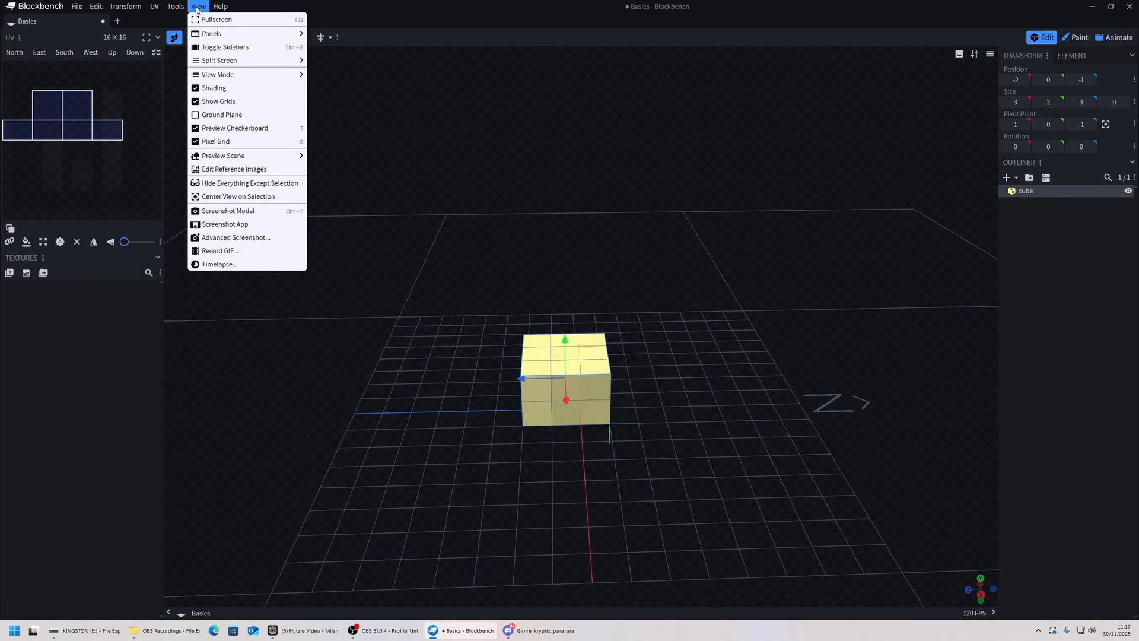
left_click_drag(537, 163, 702, 200)
scroll(690, 377, "up", 4)
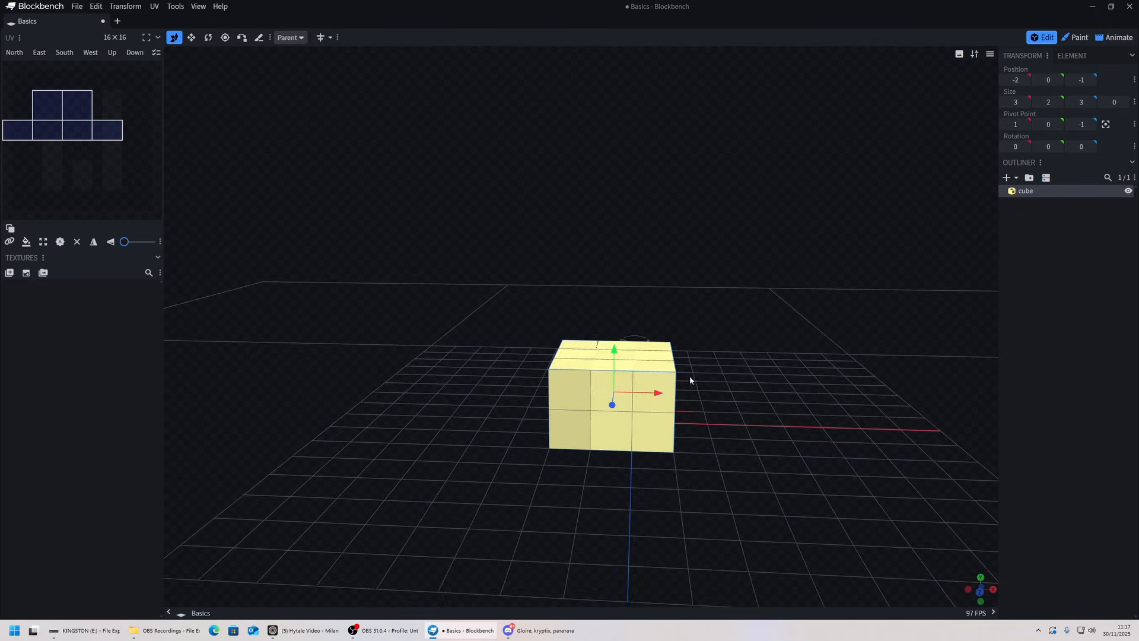
left_click_drag(690, 380, 682, 297)
left_click(197, 6)
left_click(198, 6)
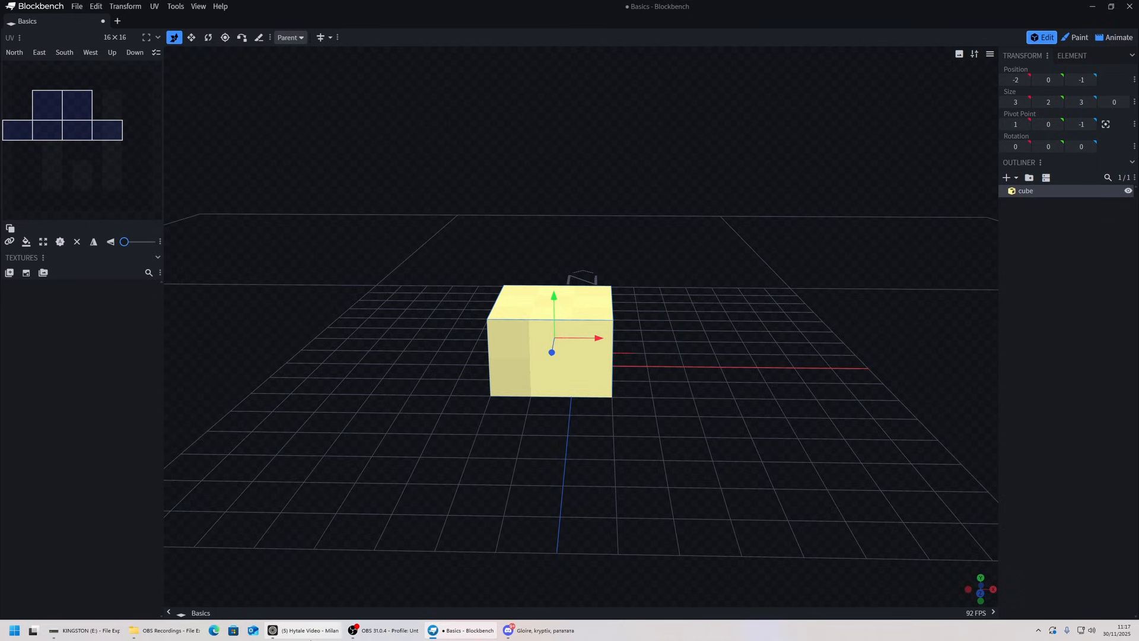
Step: Switch to the browser and bring the Hytale dragon wallpaper from the image results into Blockbench as a reference image
left_click(312, 629)
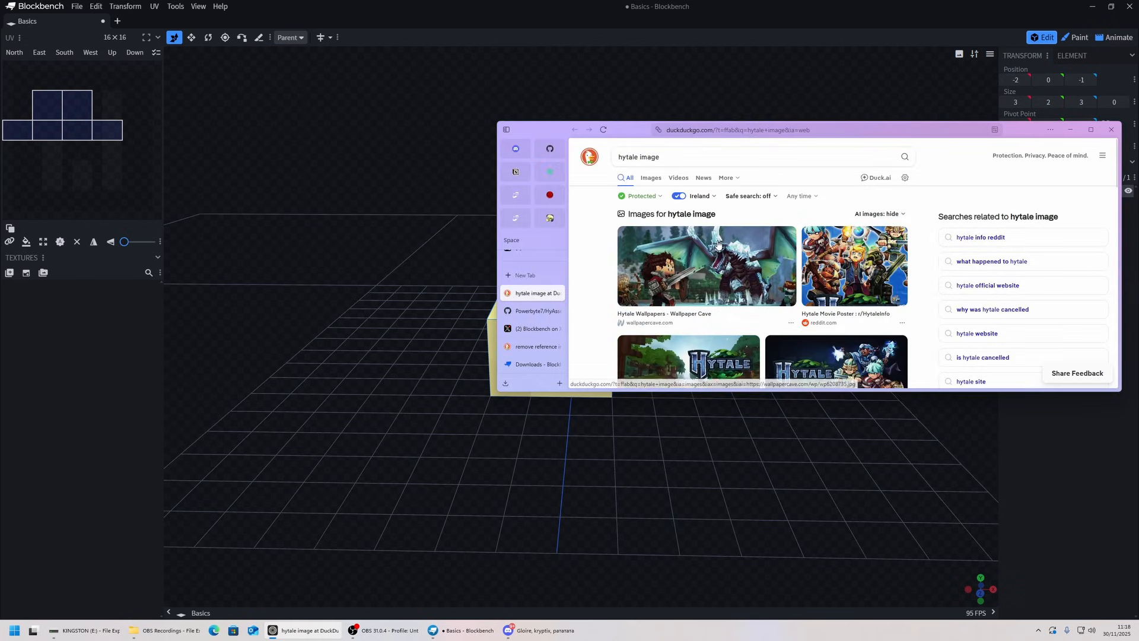
left_click(716, 242)
scroll(772, 215, "down", 2)
scroll(773, 217, "up", 1)
left_click_drag(760, 225, 378, 170)
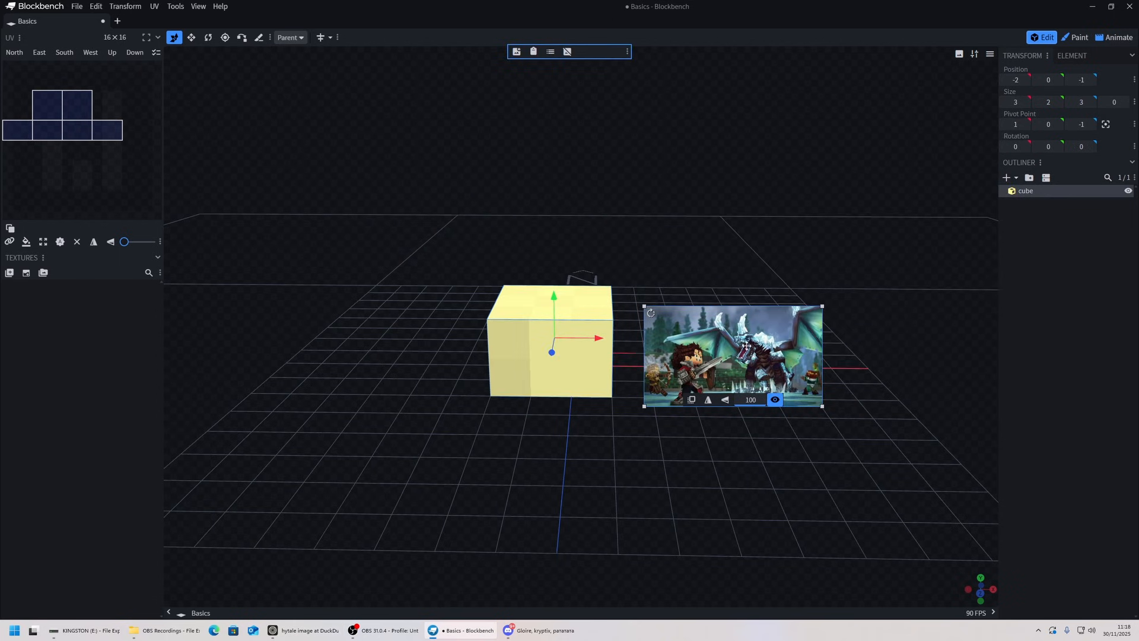
Step: Move the reference image to the viewport's upper area and enlarge it until it overlaps the cube
left_click_drag(739, 358, 314, 132)
left_click_drag(399, 179, 575, 380)
left_click(492, 179)
left_click_drag(492, 179, 470, 160)
Step: Delete the Hytale reference image and save the Basics model
key("Delete")
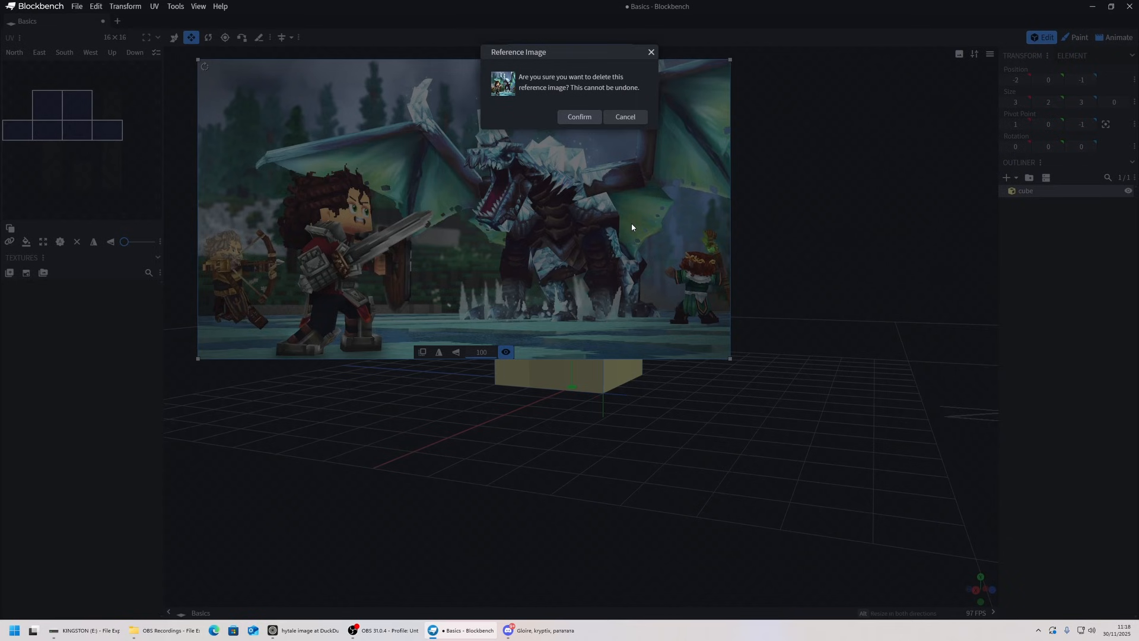
left_click(579, 117)
left_click_drag(702, 188, 666, 264)
key("ctrl+s")
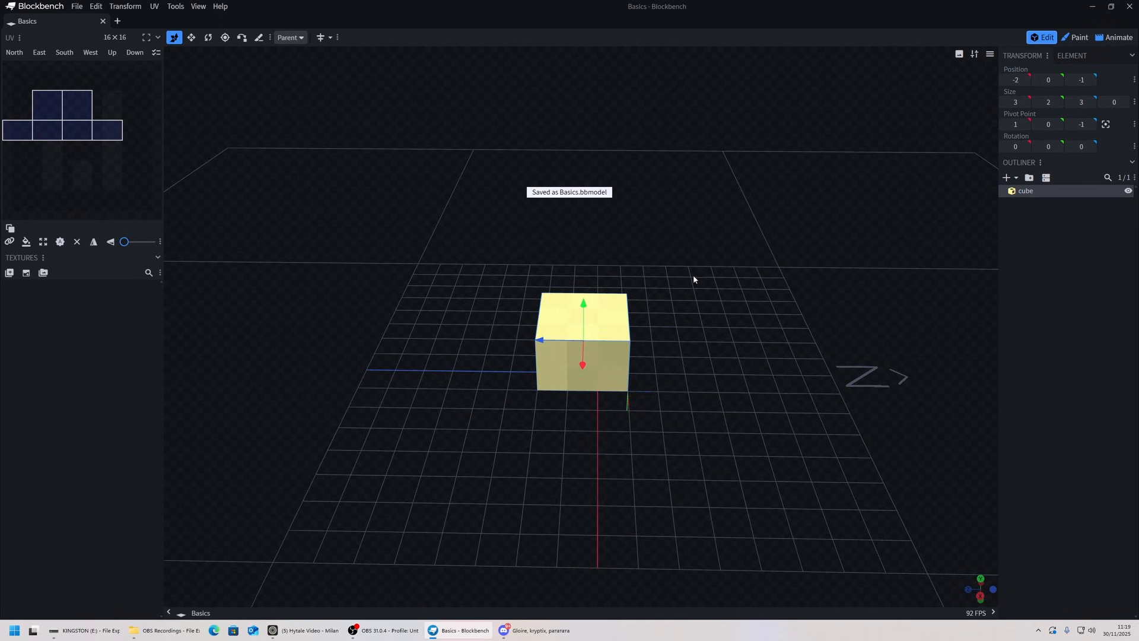
Step: Delete the existing cube and add a new default cube to the model
left_click_drag(801, 269, 729, 246)
key("Delete")
left_click(1016, 178)
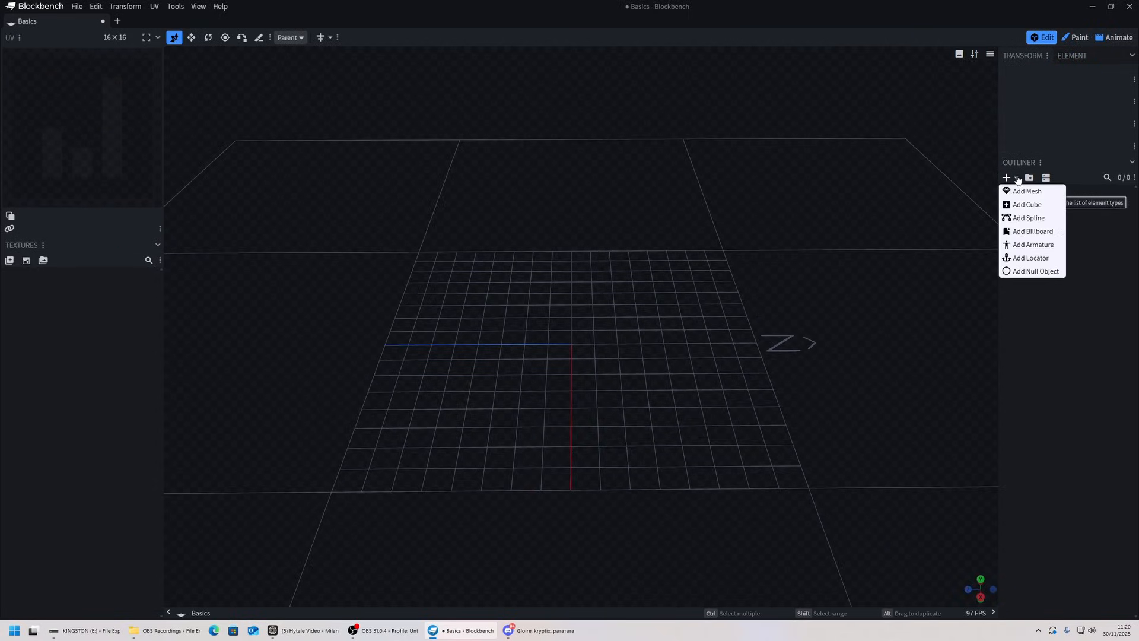
left_click(1026, 204)
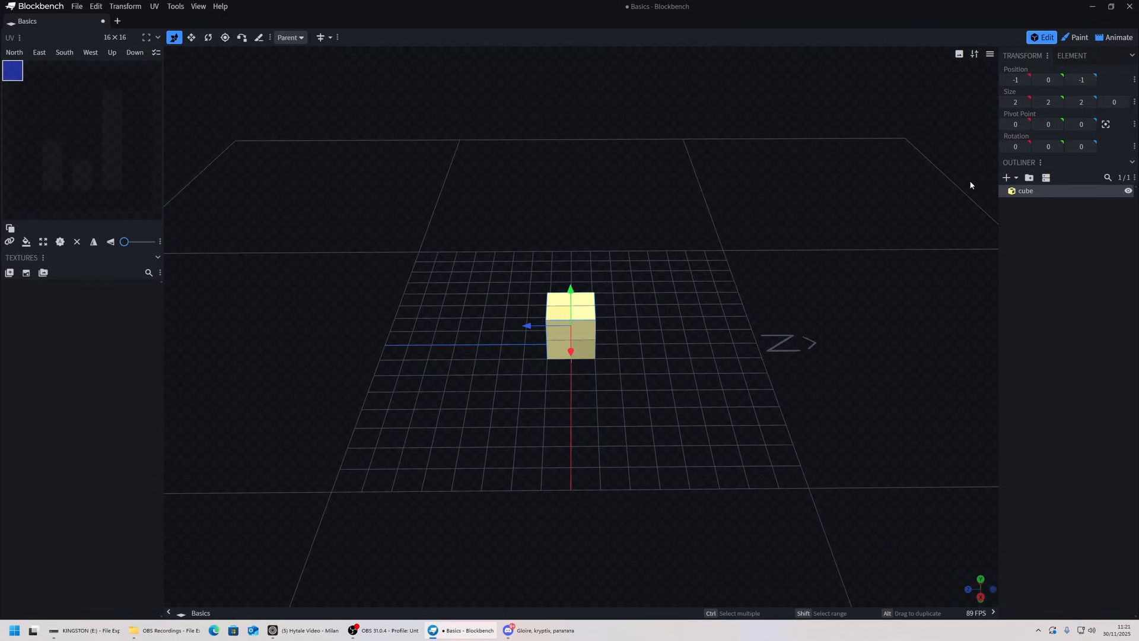
Step: Check the Pixel Grid setting and examine the new cube's grid divisions from several angles
left_click(197, 6)
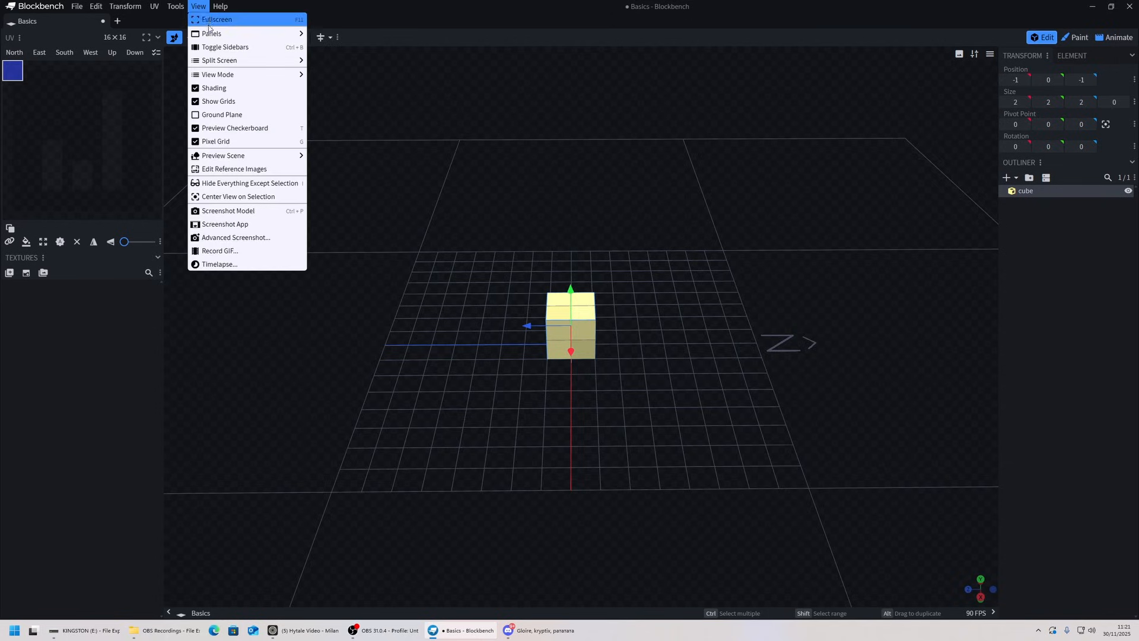
left_click(195, 142)
left_click_drag(549, 152, 586, 215)
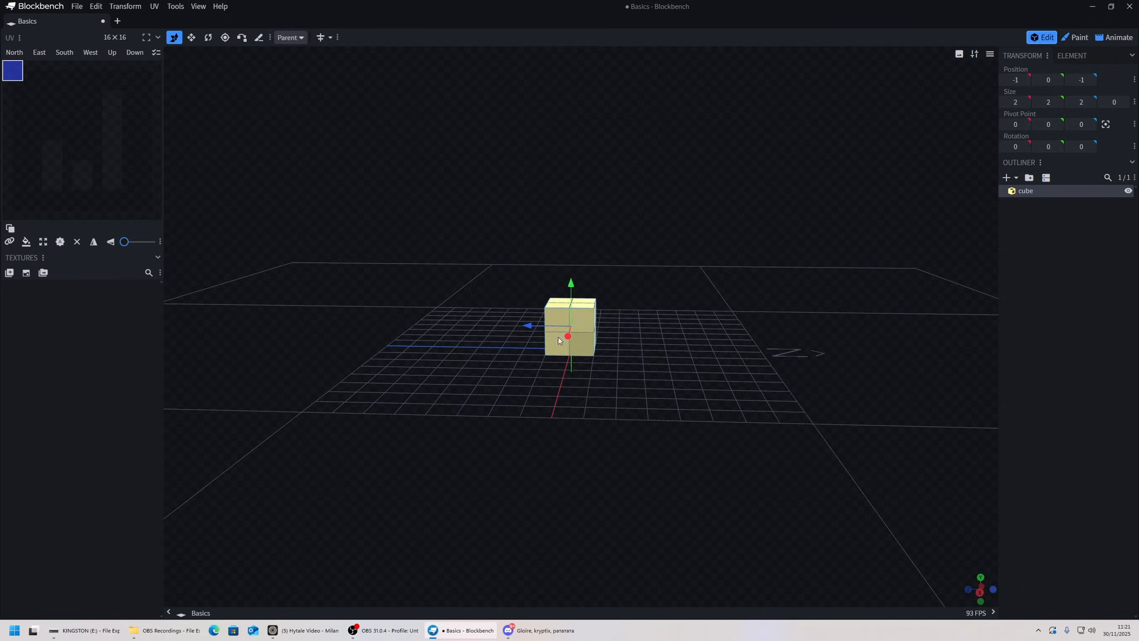
left_click_drag(603, 300, 501, 203)
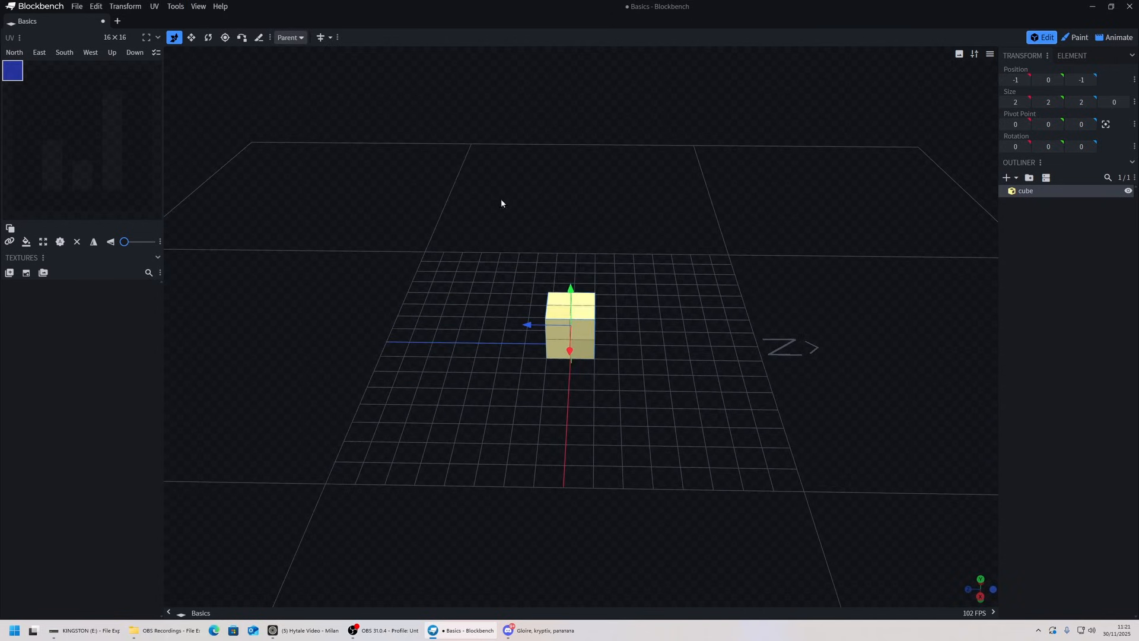
Step: Change the project's texture size, entering a width of 32
left_click(115, 38)
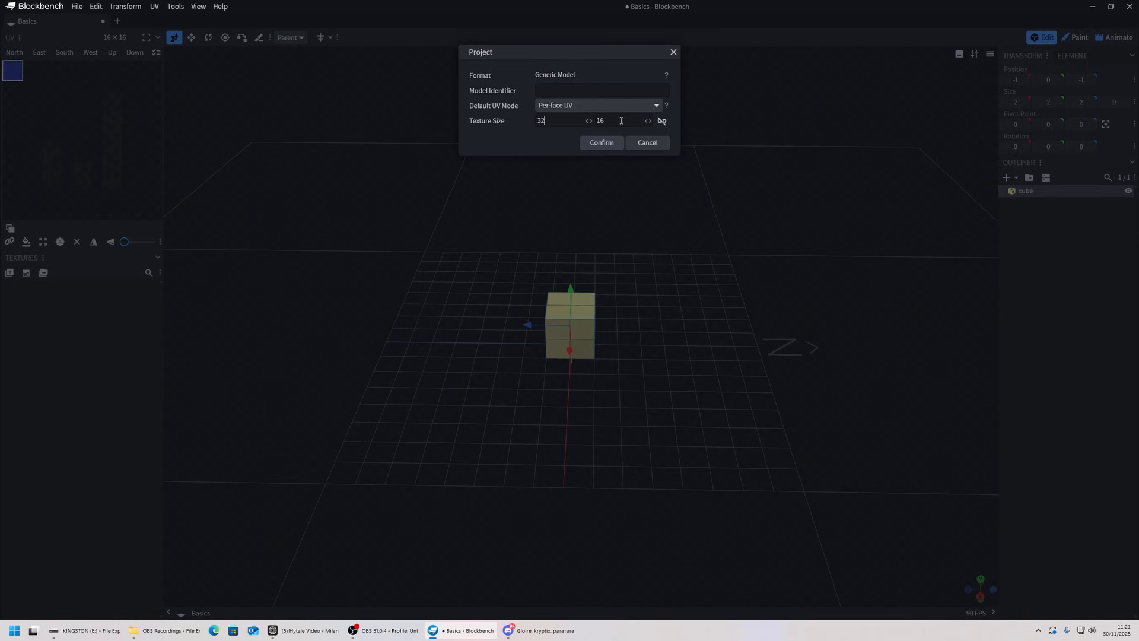
left_click_drag(621, 120, 593, 123)
left_click(608, 144)
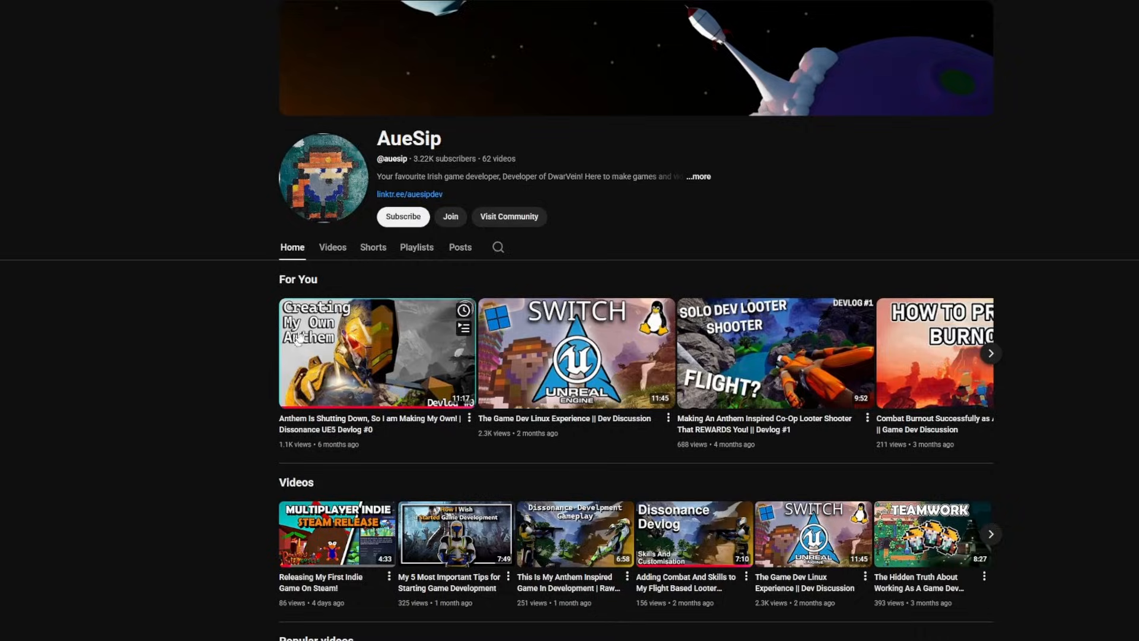
Step: On YouTube, subscribe to the AueSip channel and open its notification options
left_click(400, 218)
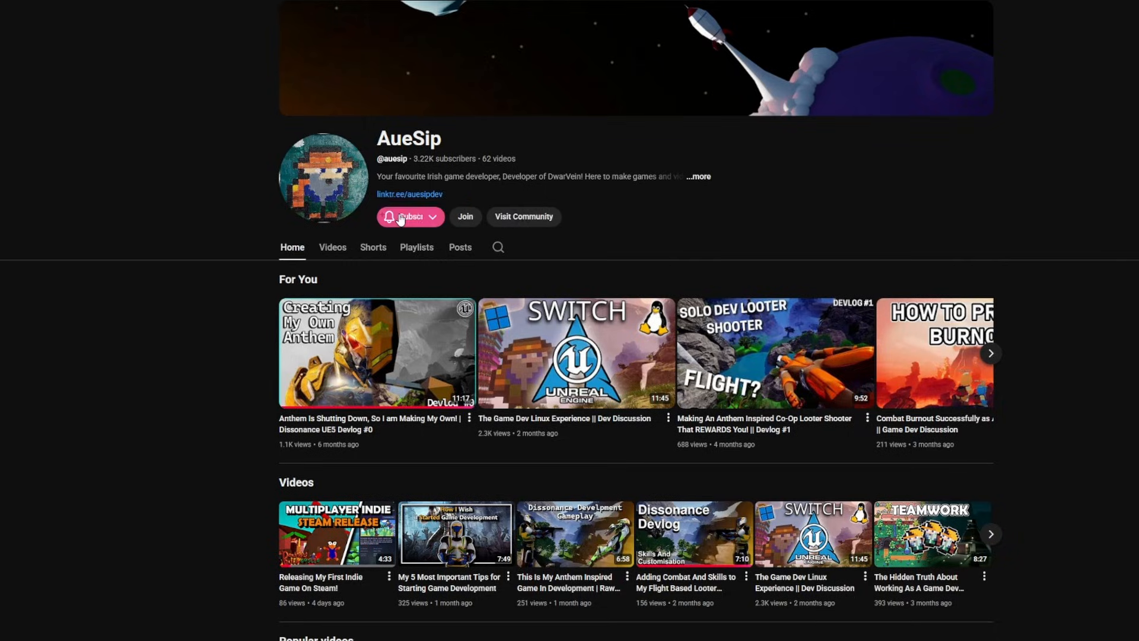
left_click(449, 219)
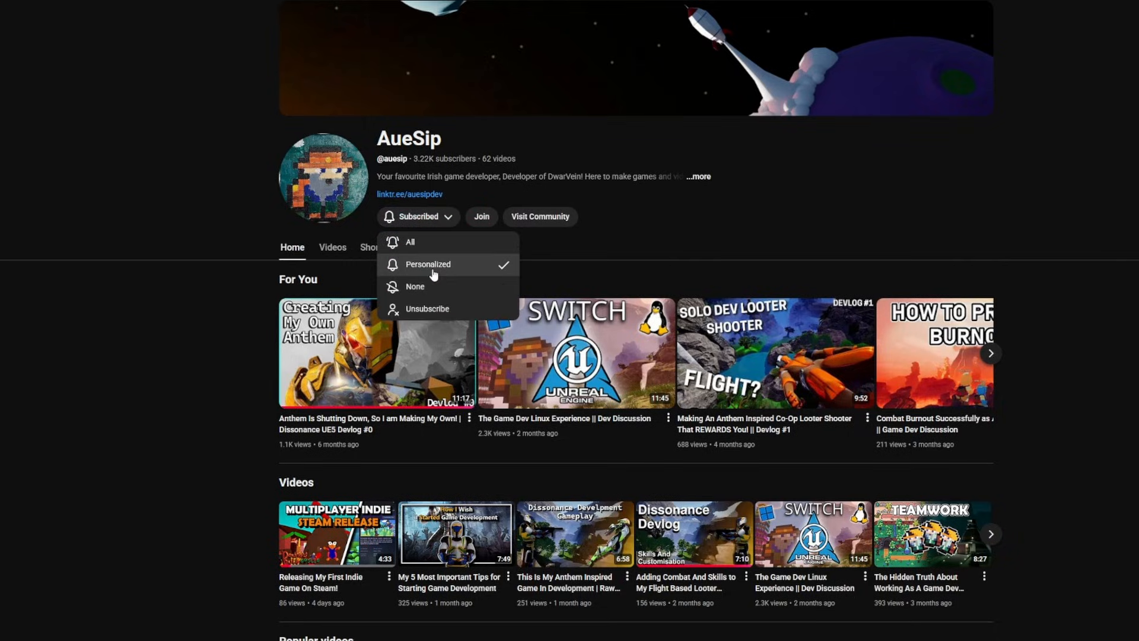
Step: Set the AueSip channel's notifications to All and view its Super Loyal Dev membership tier
left_click(433, 243)
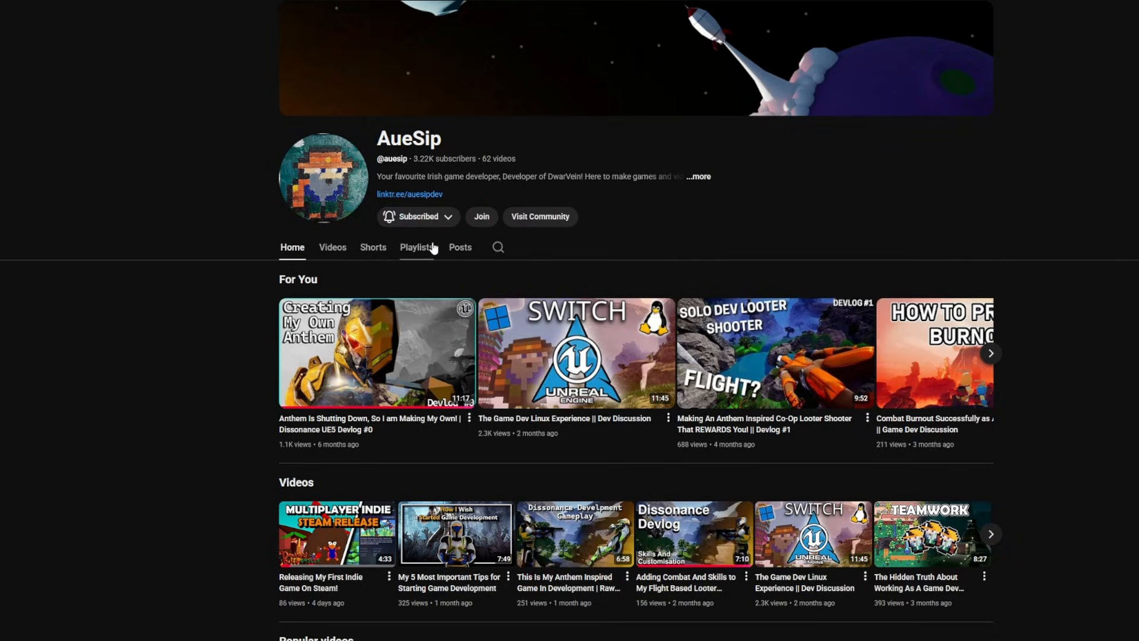
left_click(482, 216)
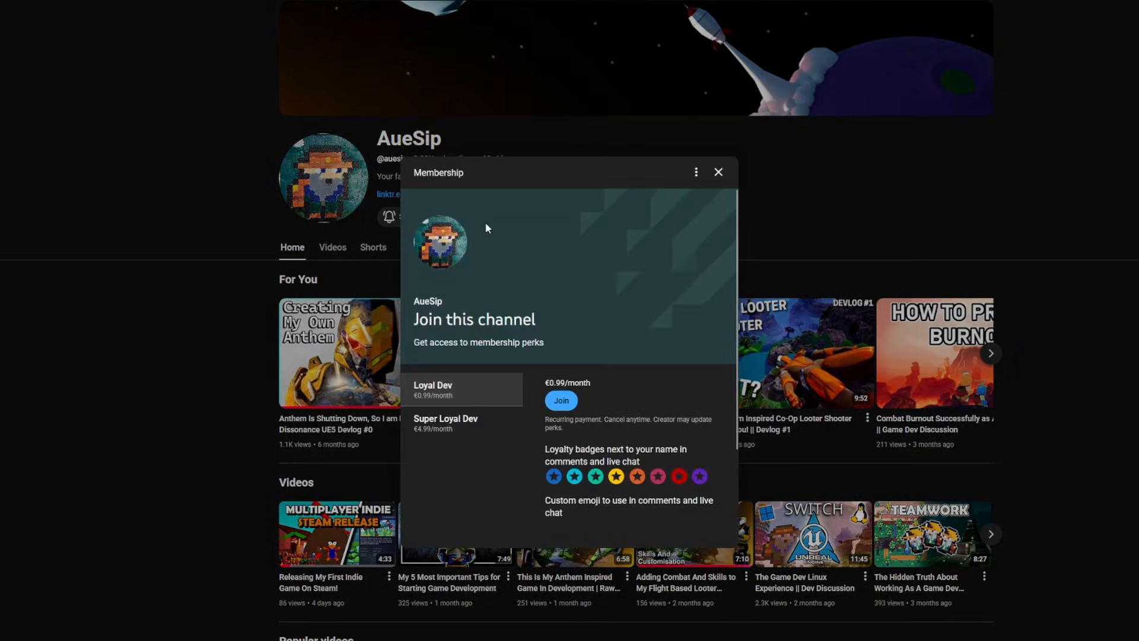
left_click(468, 422)
left_click(718, 173)
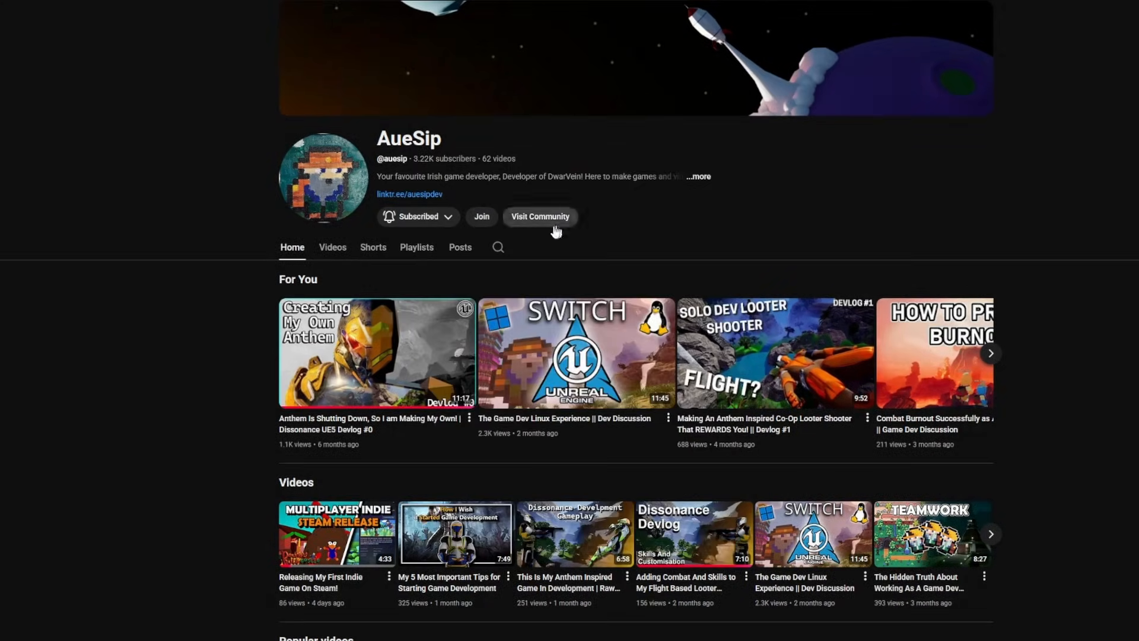
left_click(331, 254)
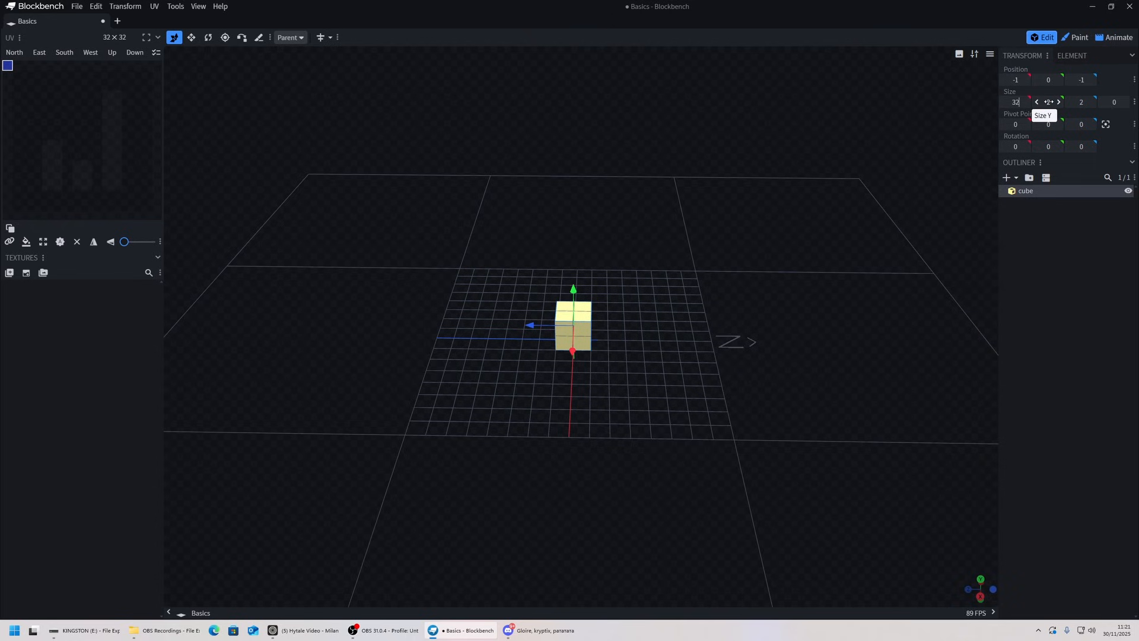
Step: In Blockbench, set the cube's size to 32 on all three axes
left_click(1048, 102)
type("32")
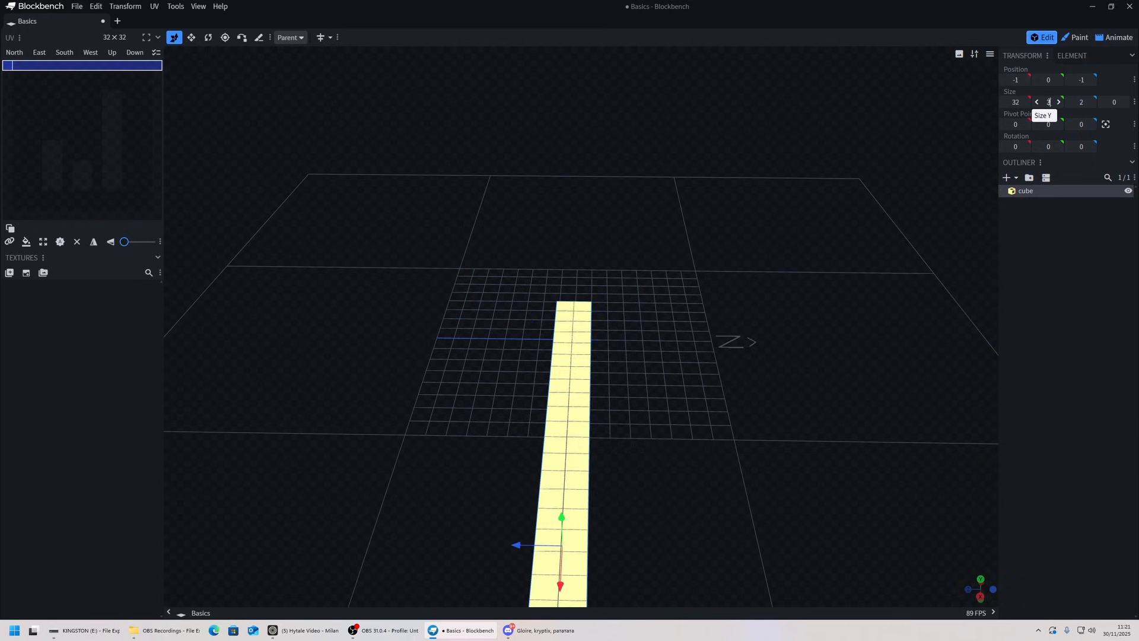
left_click(1079, 102)
type("32")
left_click(782, 178)
scroll(718, 221, "down", 10)
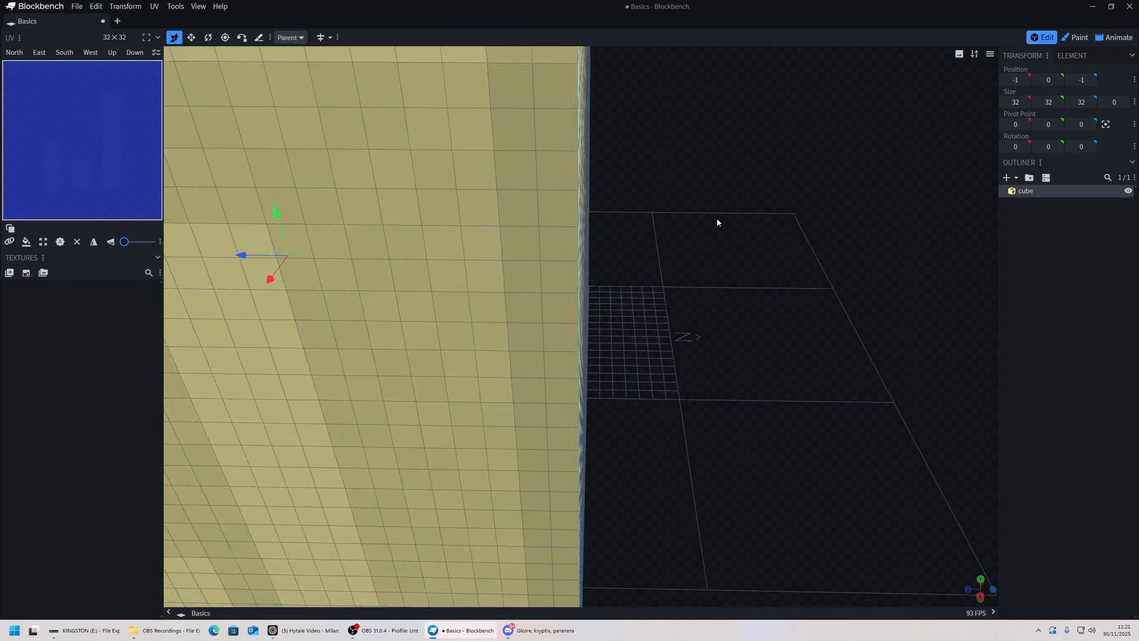
Step: Move the cube along the X and Z axes to position -15, 0, -15 so it sits over the grid's centre
left_click_drag(399, 291, 510, 293)
left_click_drag(899, 356, 764, 358)
left_click_drag(416, 246, 527, 234)
left_click_drag(600, 457, 784, 287)
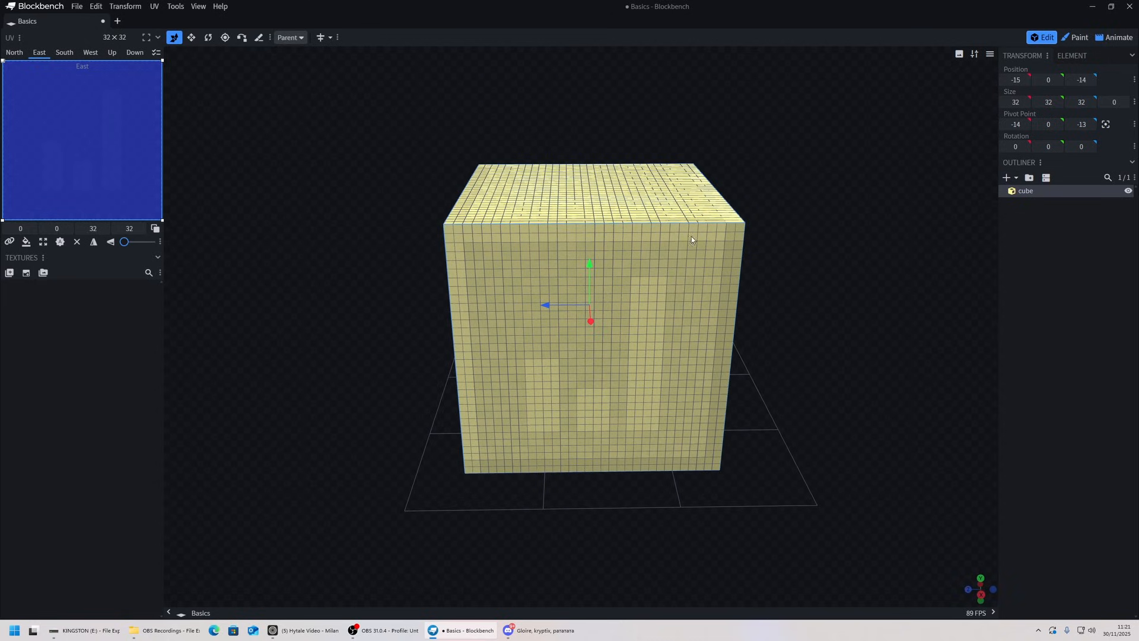
left_click_drag(766, 123, 777, 153)
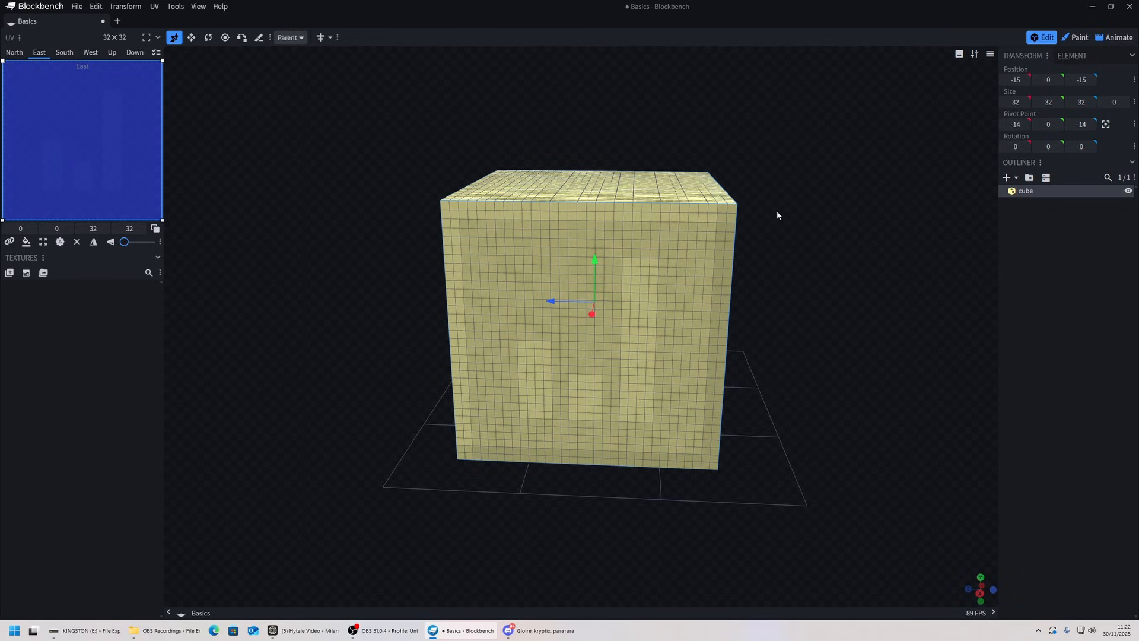
left_click_drag(750, 201, 788, 215)
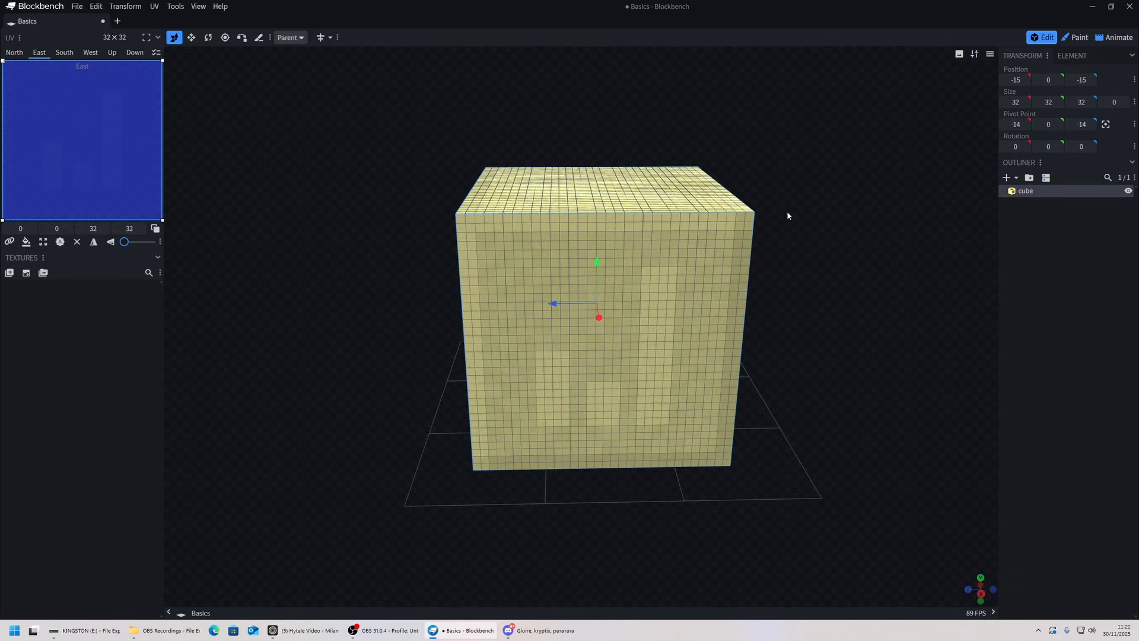
Step: Create a texture template named GrassBlock for the cube with a 16x pixel density
left_click(25, 274)
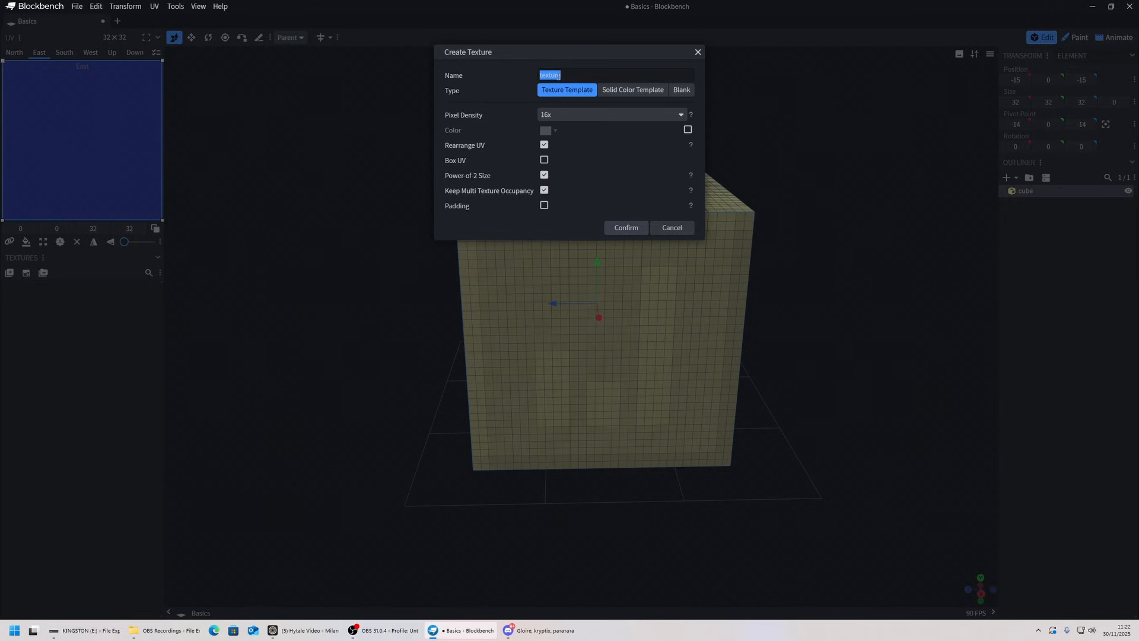
type("CUbe")
type("GrassBlock")
left_click(623, 229)
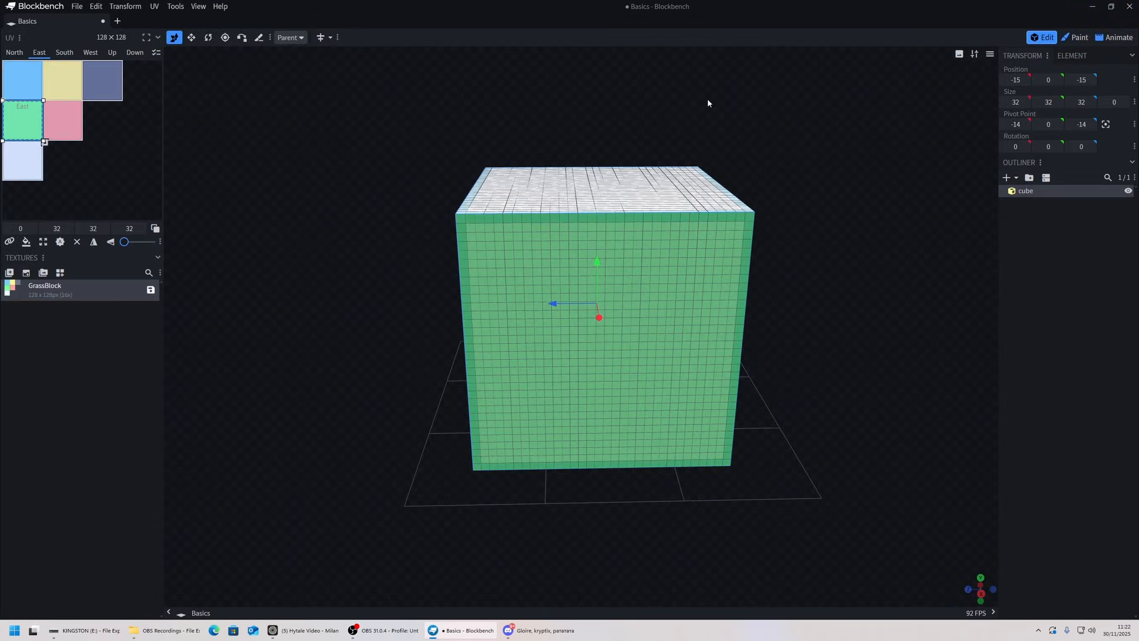
mouse_move(707, 98)
left_mouse_down()
mouse_move(693, 95)
mouse_move(705, 102)
left_mouse_up()
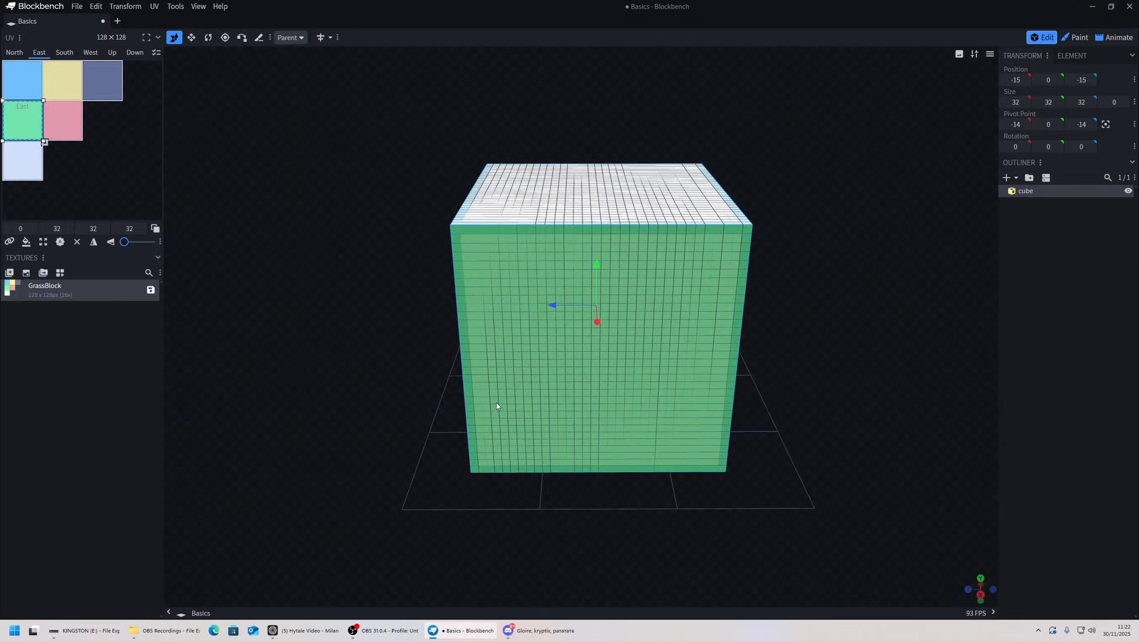
Step: Load grass_block_side.png from the block textures folder as a reference image and enlarge it beside the cube
left_click(303, 630)
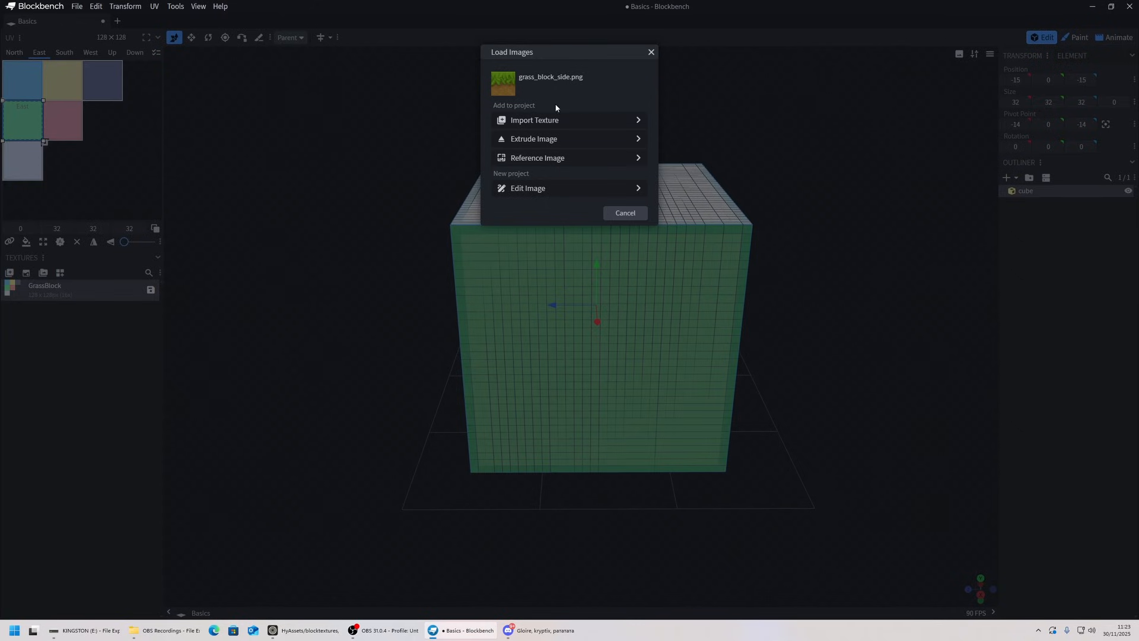
left_click(564, 160)
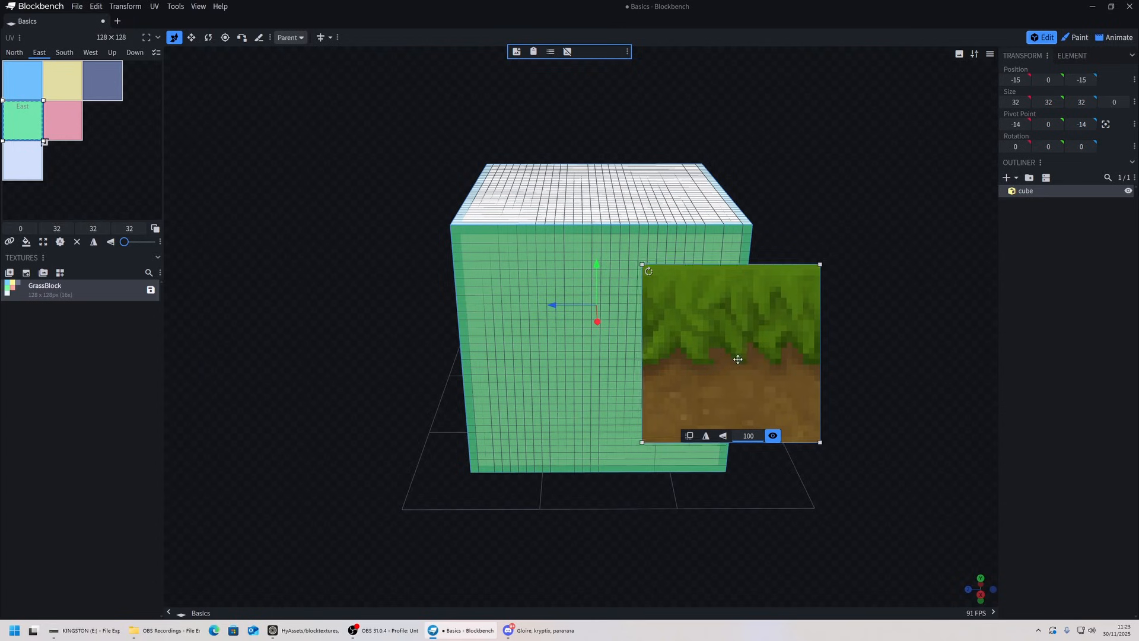
left_click_drag(738, 359, 261, 159)
left_click_drag(344, 242, 564, 434)
left_click(665, 283)
Step: Shrink the grass block reference image so it sits clear of the cube
left_click_drag(854, 323, 862, 286)
left_click_drag(341, 234, 366, 254)
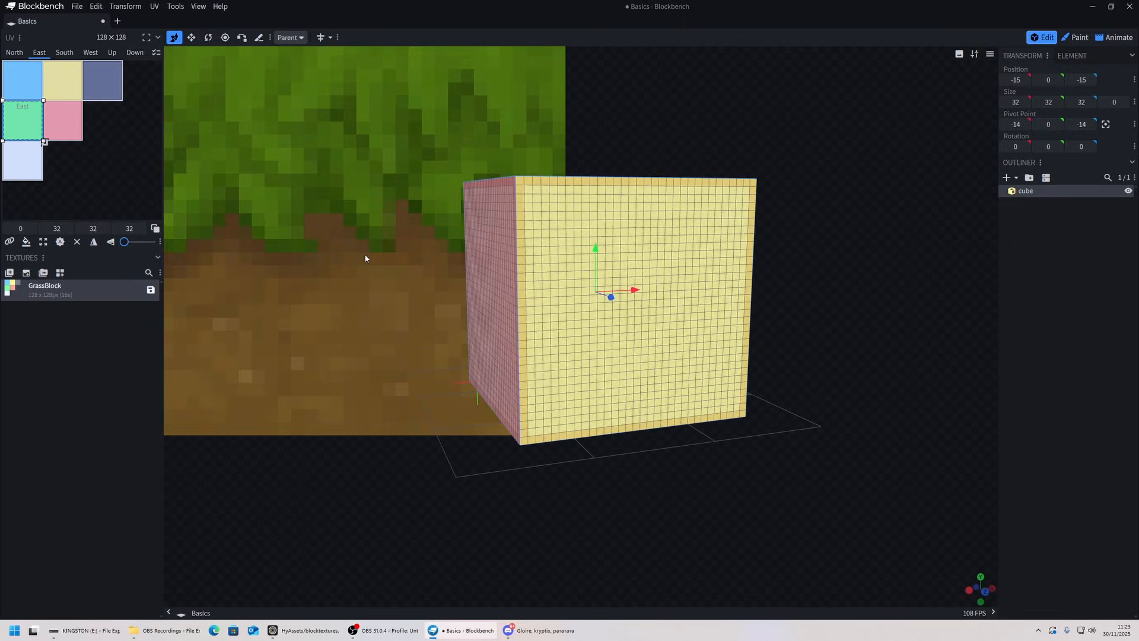
key("v")
left_click_drag(564, 433, 412, 320)
left_click(425, 348)
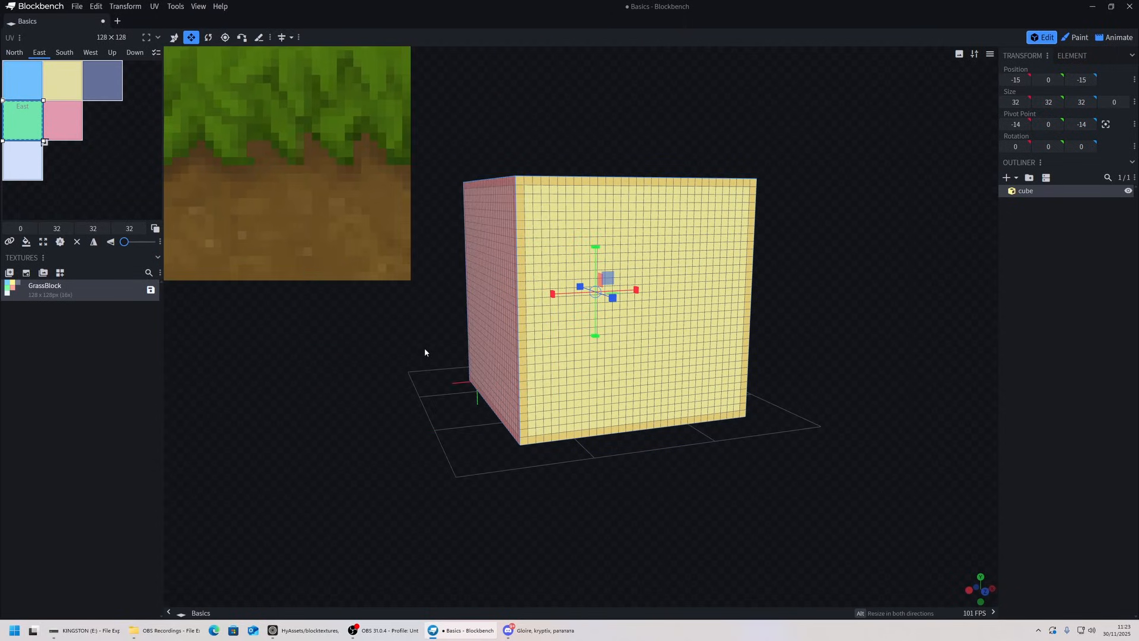
Step: Select the cube's south face and switch to Paint mode
left_click_drag(908, 365, 818, 346)
left_click(1032, 345)
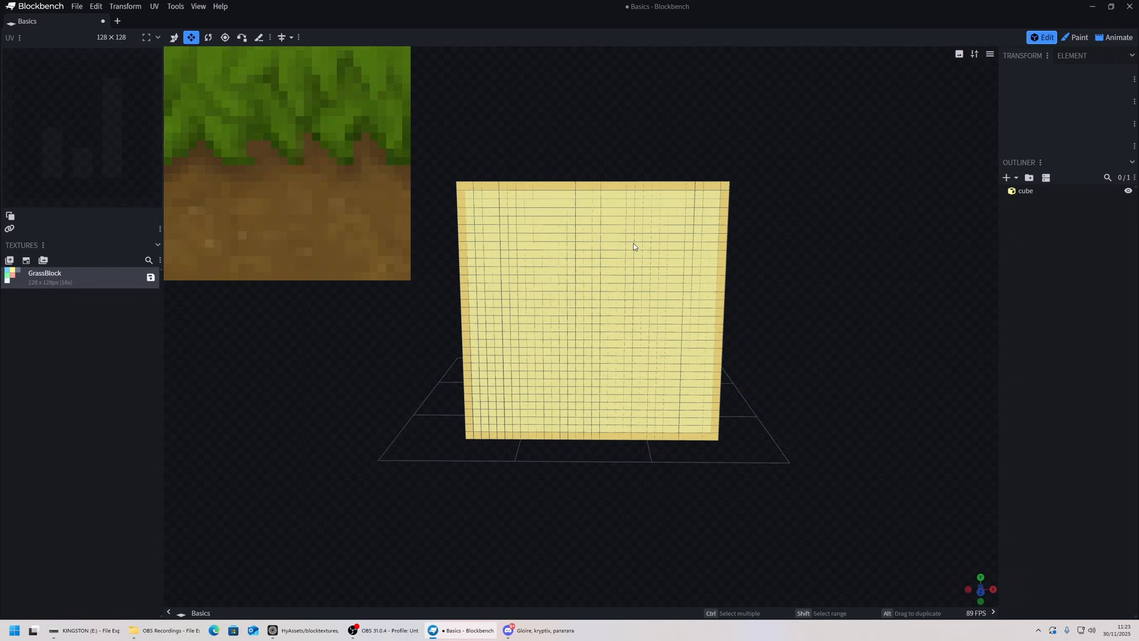
left_click(643, 236)
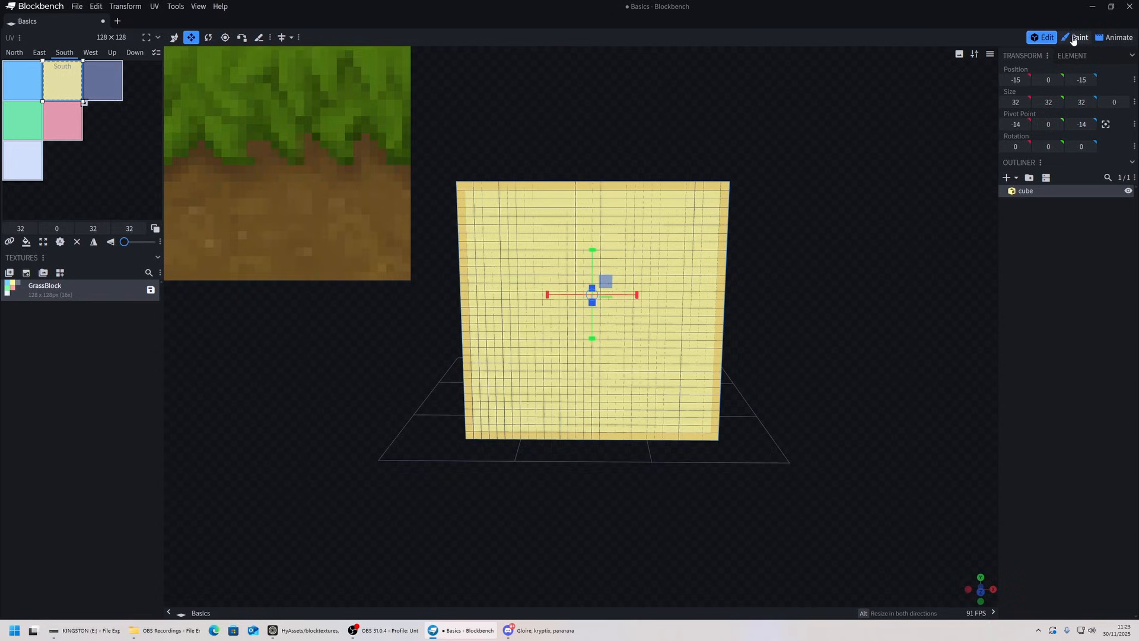
left_click(1073, 38)
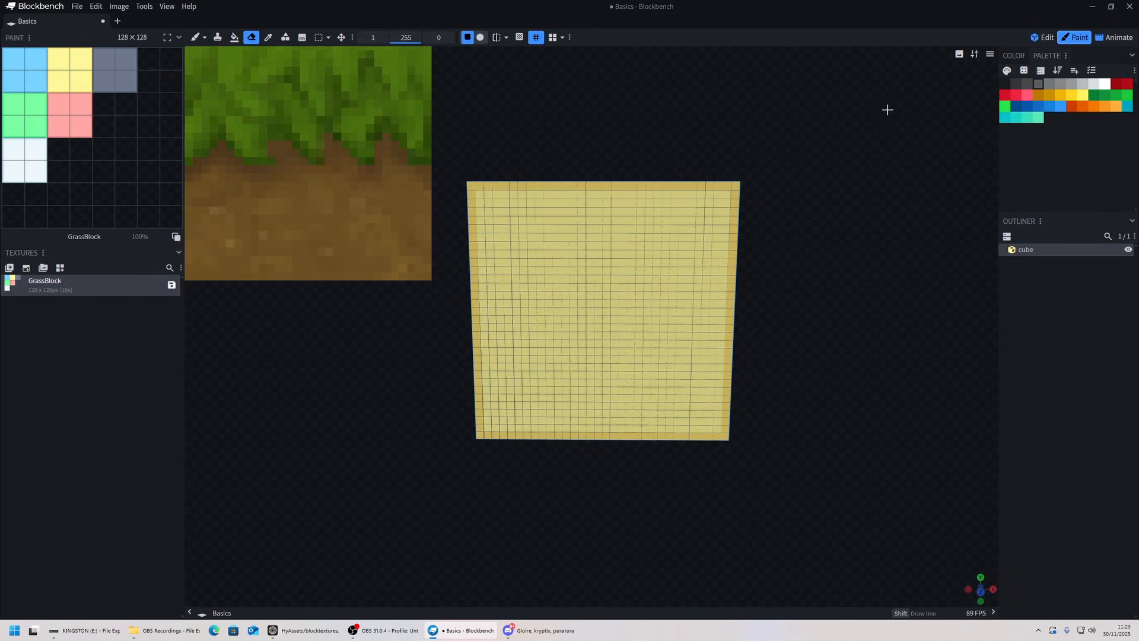
Step: Try mixing a muted green paint colour, #81b29e, by adjusting its hue, saturation and brightness
left_click(1014, 55)
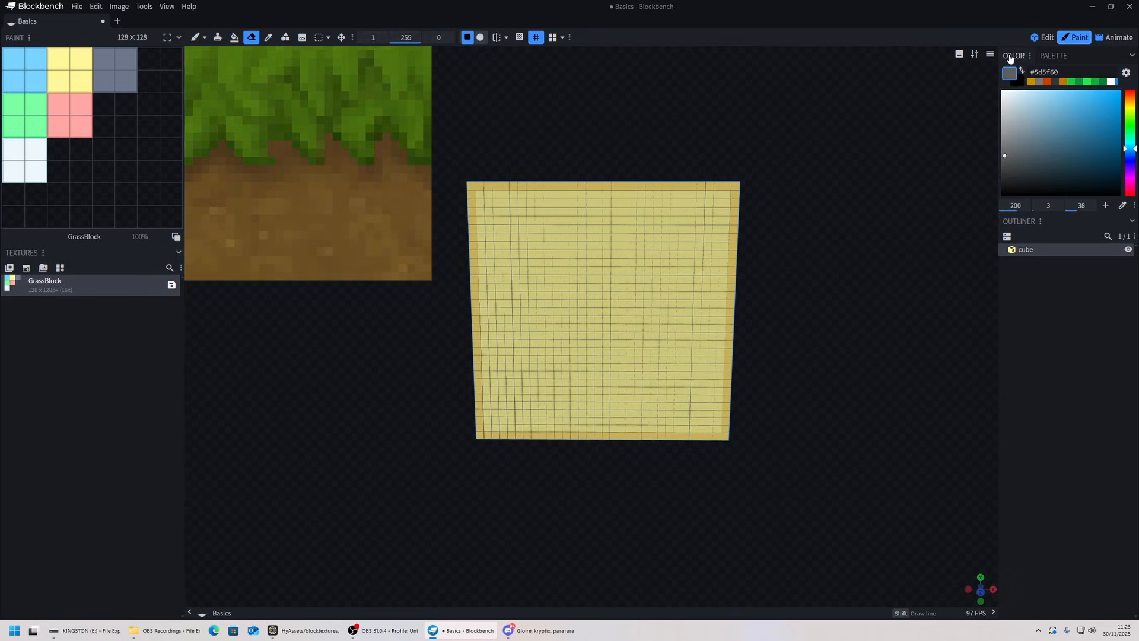
left_click_drag(1134, 148, 1134, 103)
left_click_drag(1051, 105, 1053, 116)
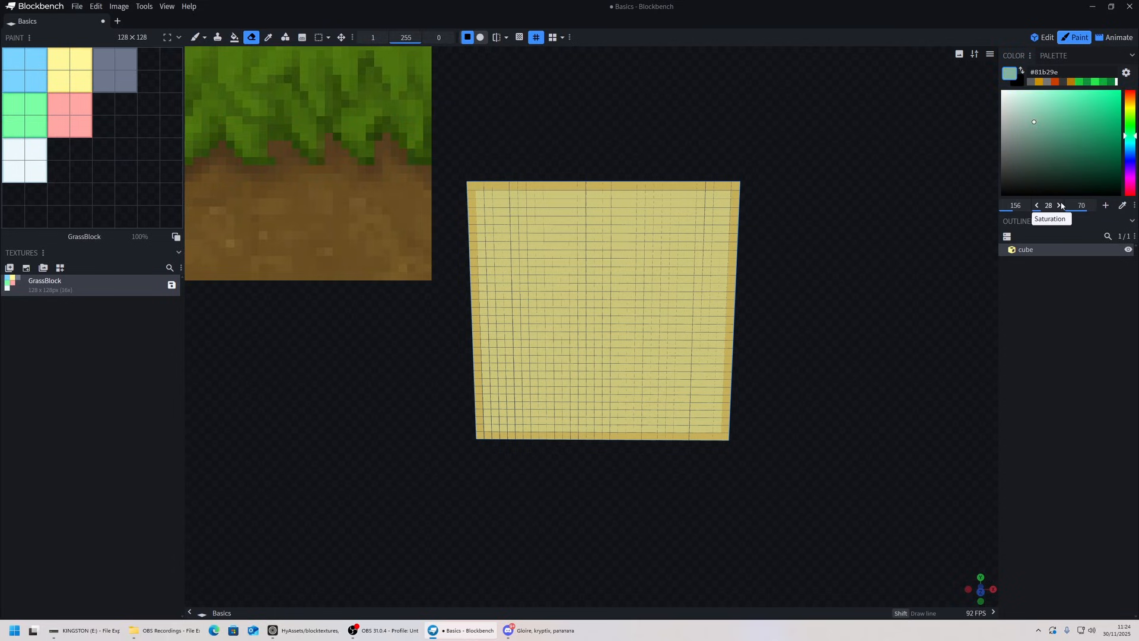
Step: Examine the colour palette and its presets, including Default, Endesga 64 and Material
left_click(1050, 56)
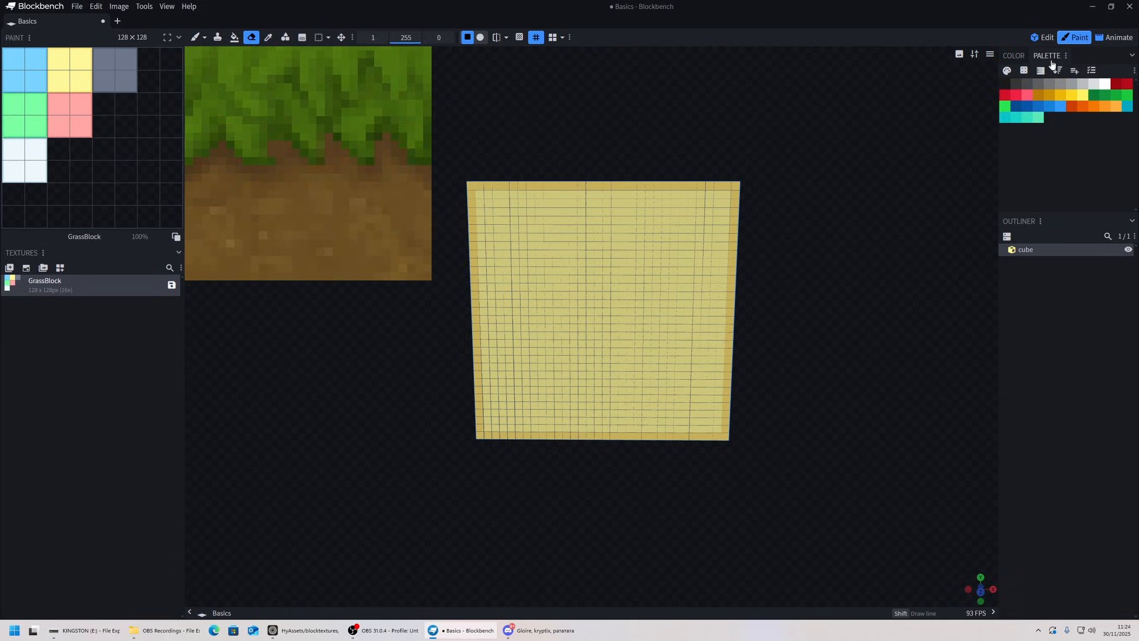
left_click(1092, 71)
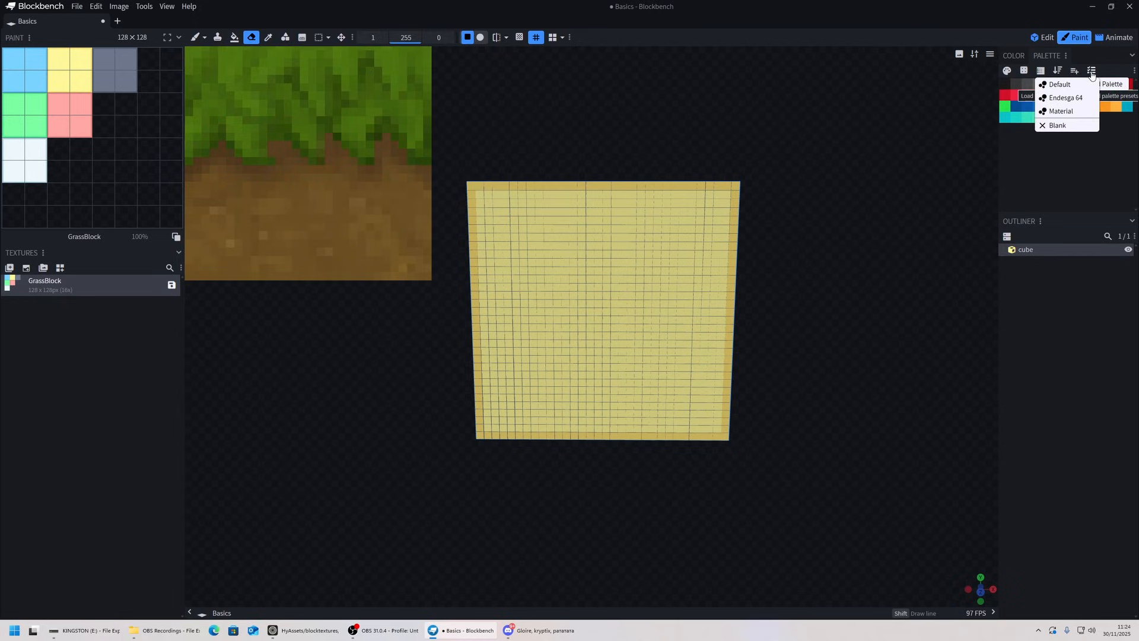
left_click(1062, 111)
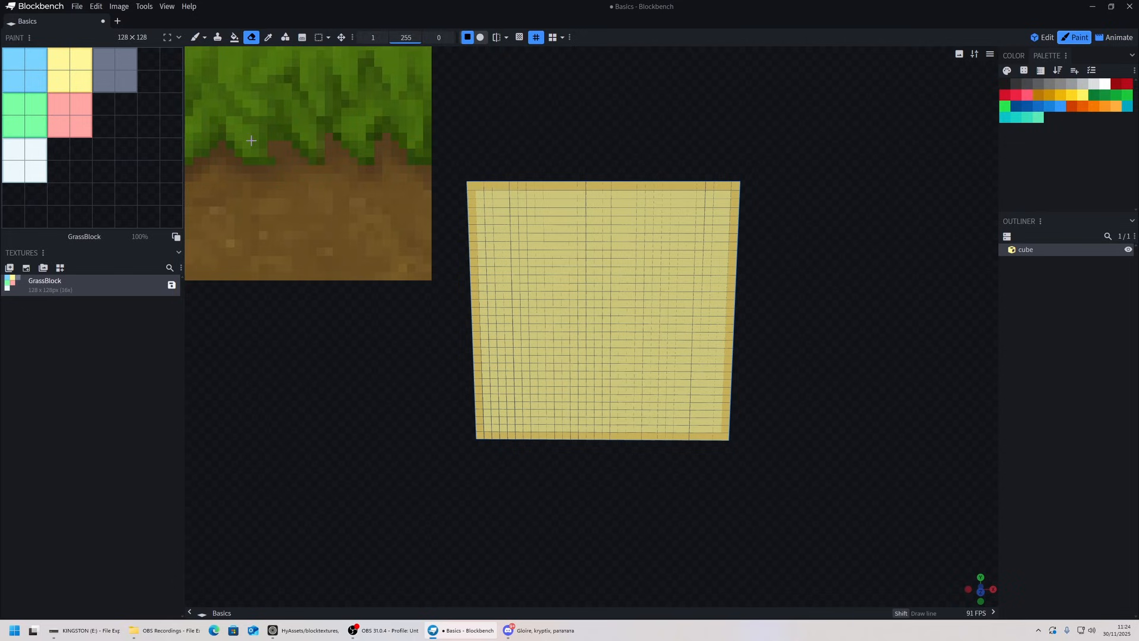
Step: Pick an orange-red palette colour and adjust it to the dark brown #553e07
left_click_drag(728, 112, 728, 107)
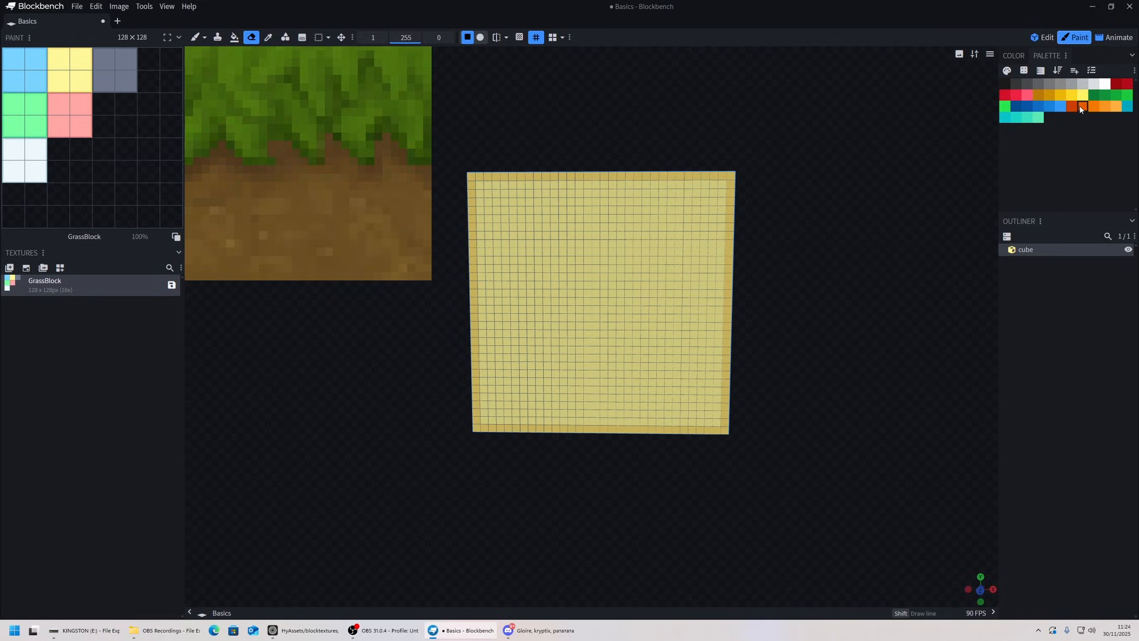
left_click(1014, 55)
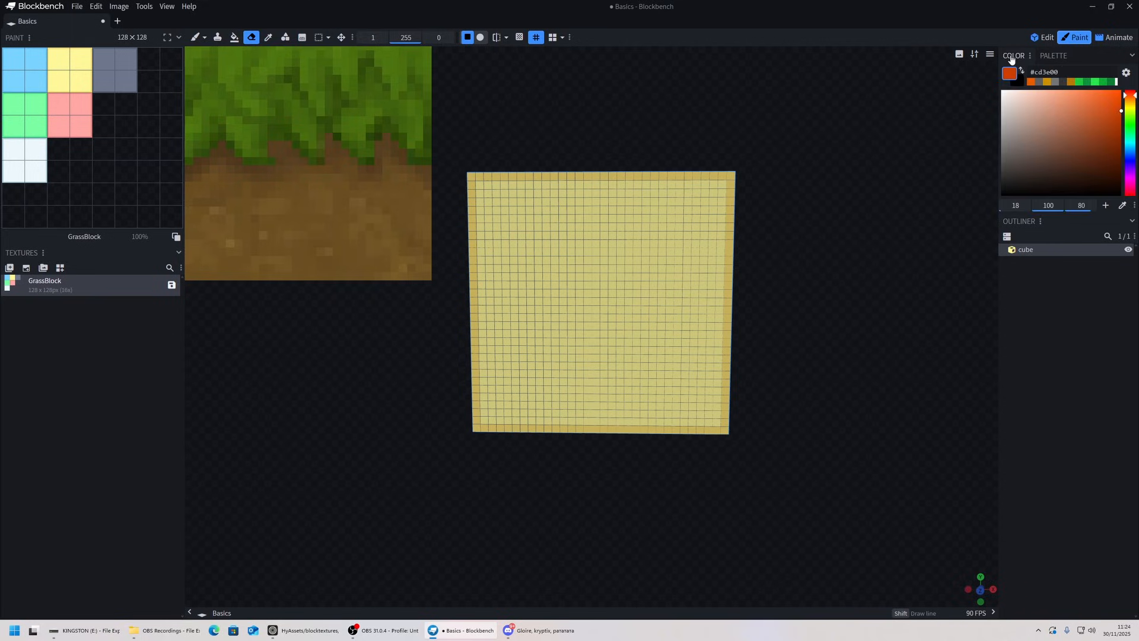
left_click_drag(1129, 123, 1131, 108)
left_click_drag(1130, 120, 1111, 160)
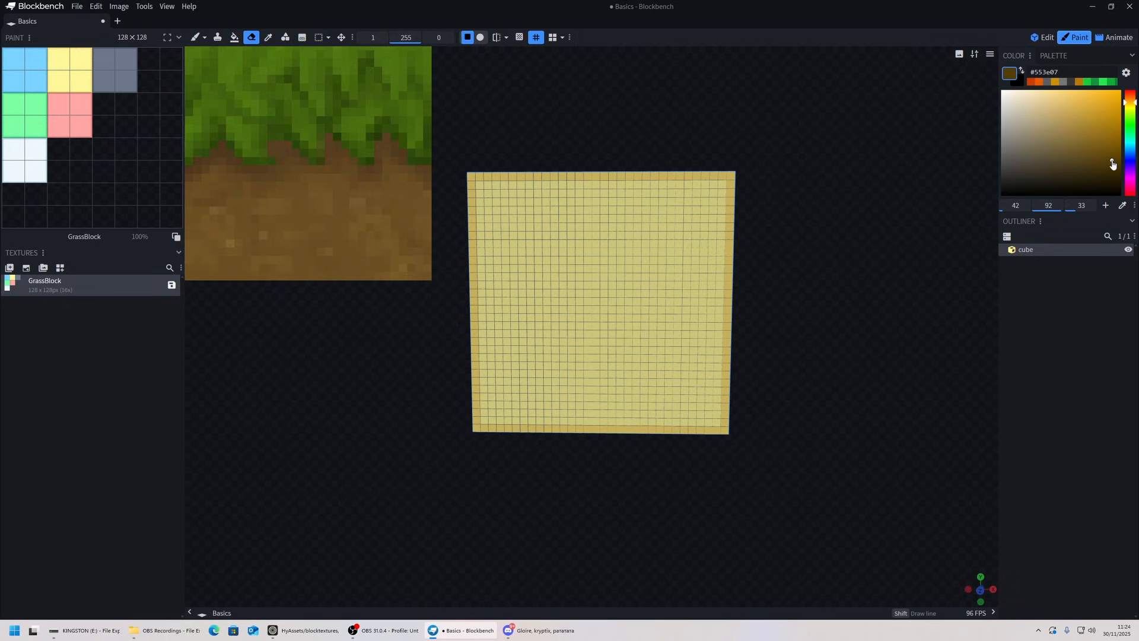
Step: Fill the cube's whole south face with dark brown, using the Paint Bucket in Face mode
key("f")
left_click(759, 135)
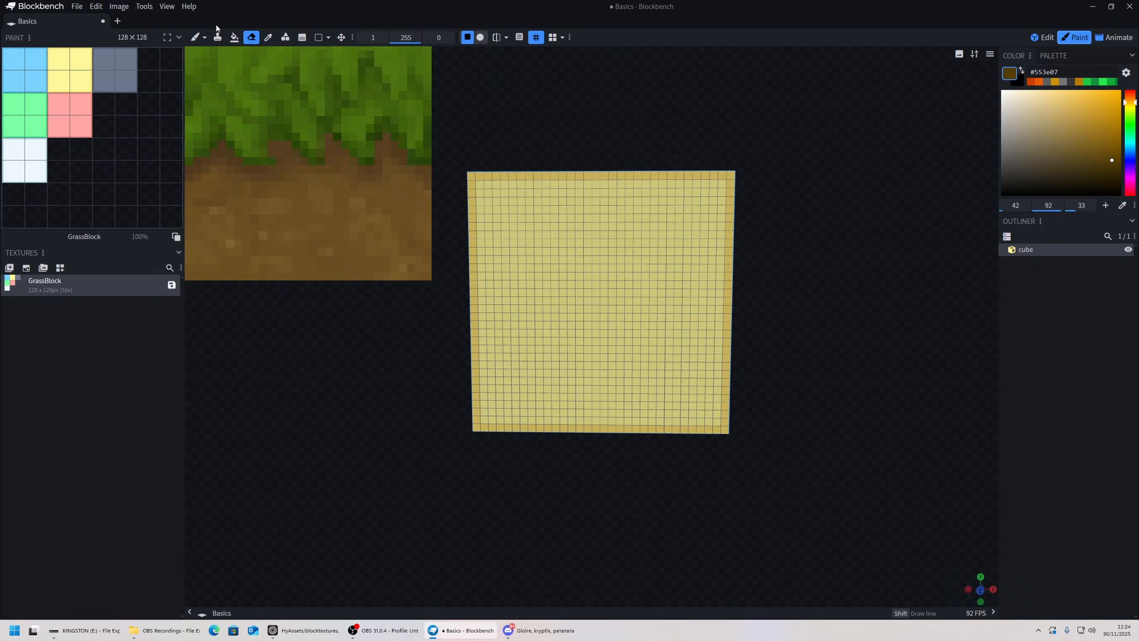
left_click(234, 37)
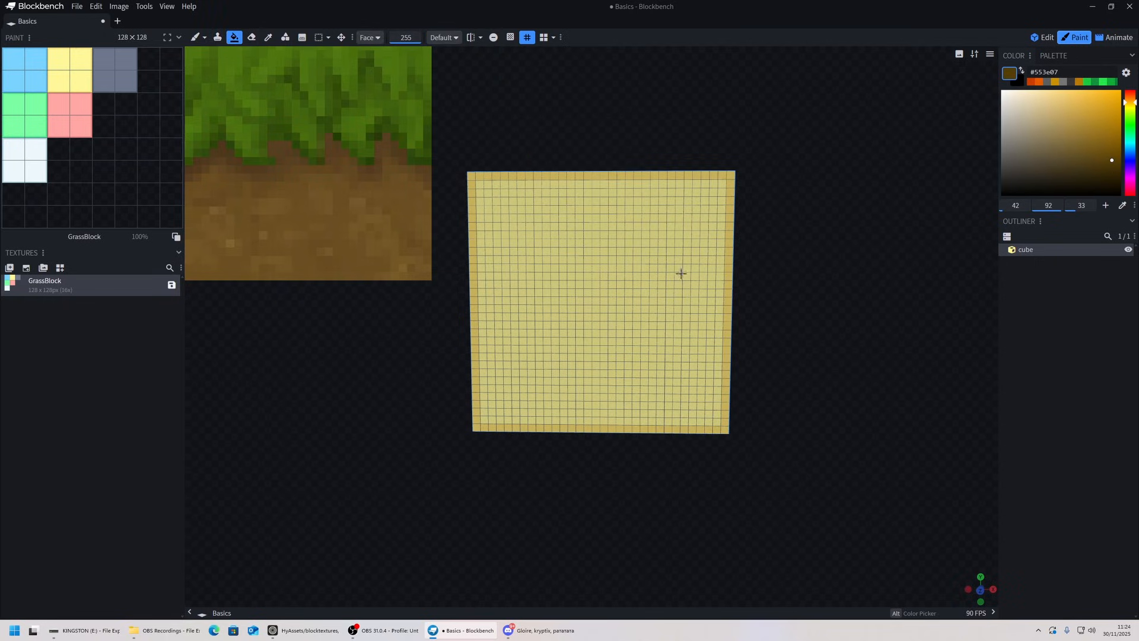
left_click(603, 289)
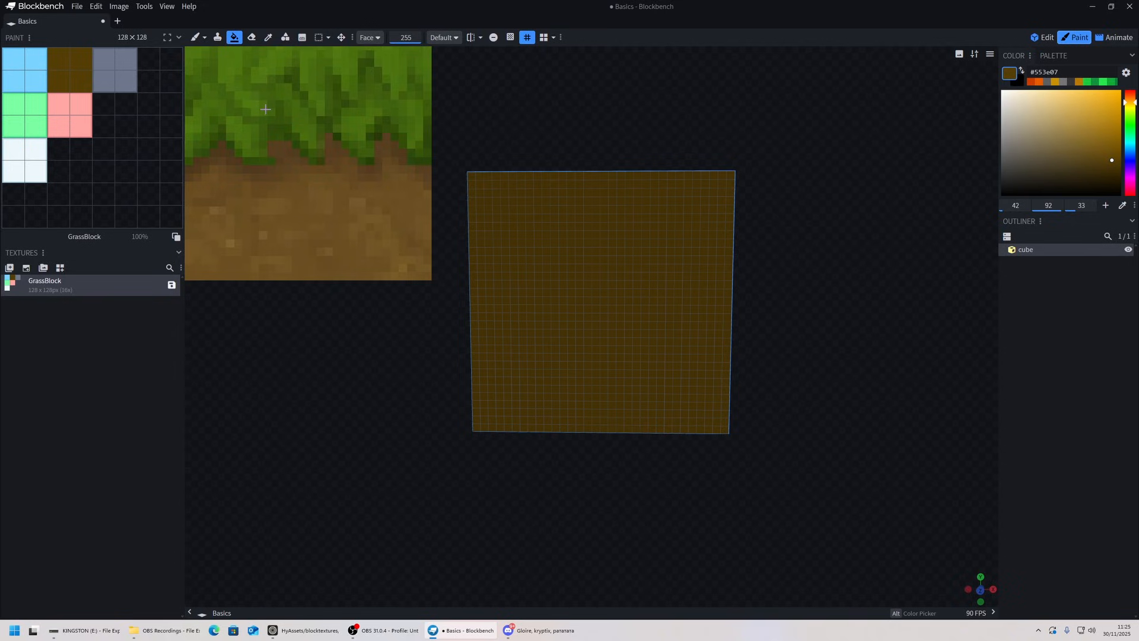
Step: Paint the lower part of the south face in lighter brown #8d6a14 with a size 5 Smooth Brush, leaving a jagged upper edge
left_click(195, 37)
left_click(204, 37)
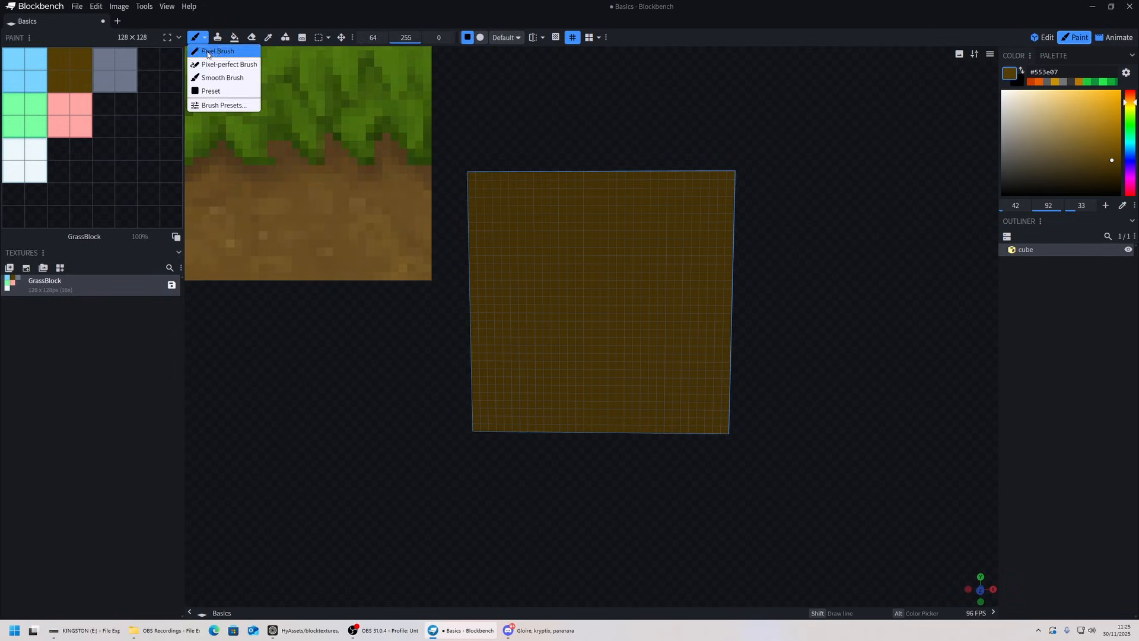
left_click(214, 75)
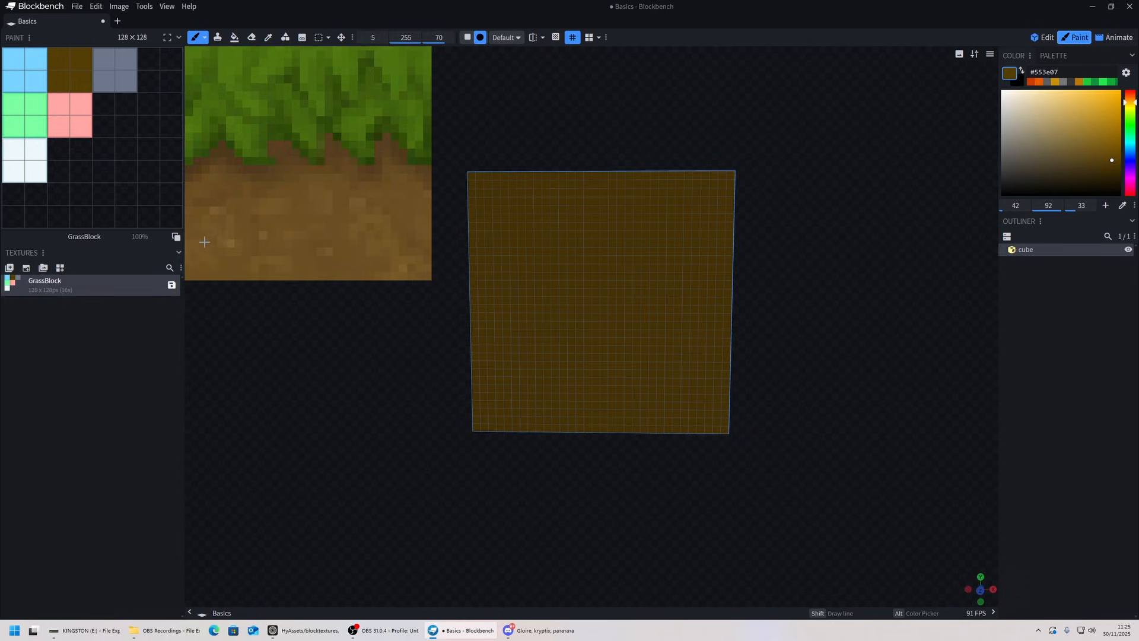
left_click_drag(1111, 159, 1104, 137)
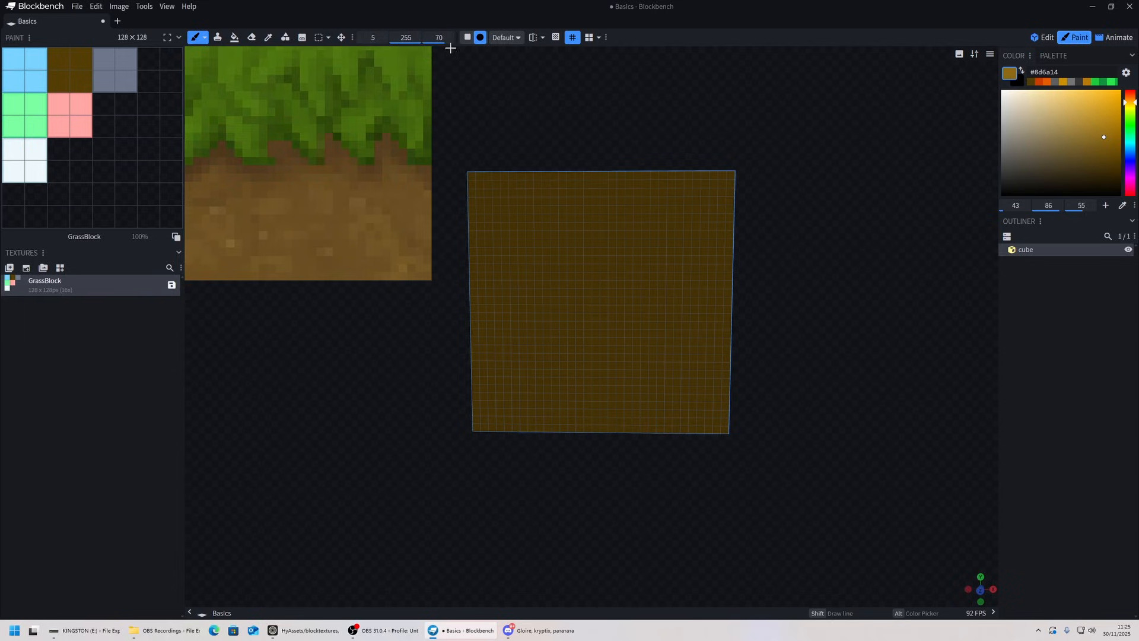
mouse_move(489, 414)
left_mouse_down()
mouse_move(514, 415)
mouse_move(486, 386)
mouse_move(481, 336)
mouse_move(534, 282)
mouse_move(564, 310)
mouse_move(602, 313)
mouse_move(607, 280)
mouse_move(635, 313)
mouse_move(664, 287)
mouse_move(727, 325)
mouse_move(694, 320)
mouse_move(714, 356)
mouse_move(628, 361)
mouse_move(632, 325)
mouse_move(529, 321)
mouse_move(531, 376)
mouse_move(567, 321)
mouse_move(576, 368)
mouse_move(668, 430)
mouse_move(511, 427)
mouse_move(819, 383)
mouse_move(813, 343)
left_mouse_up()
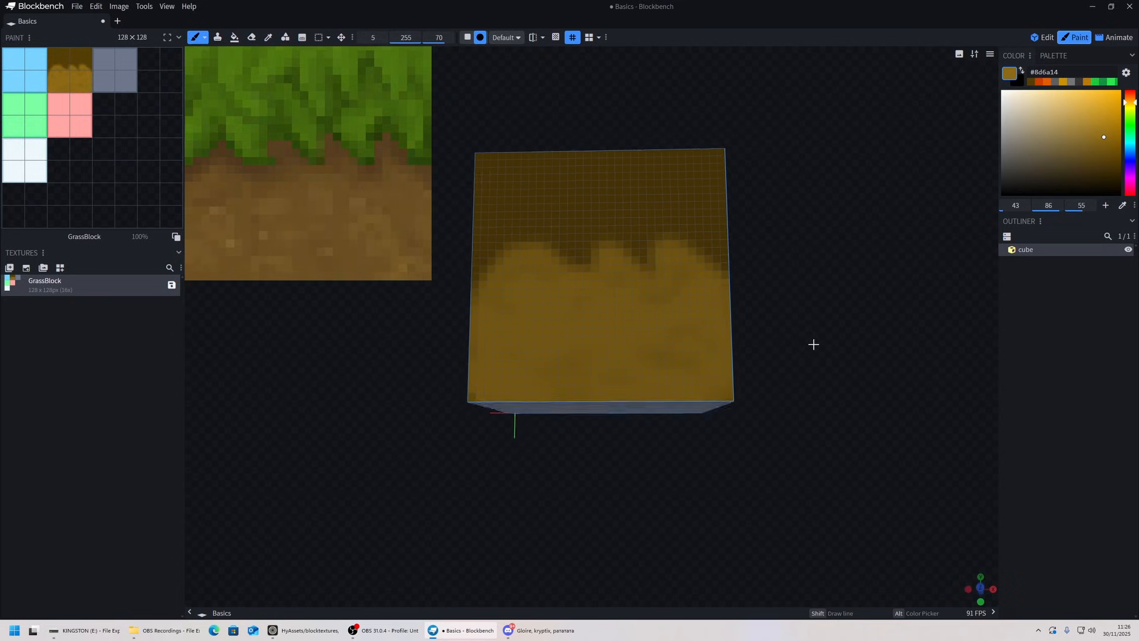
left_click_drag(831, 296, 828, 333)
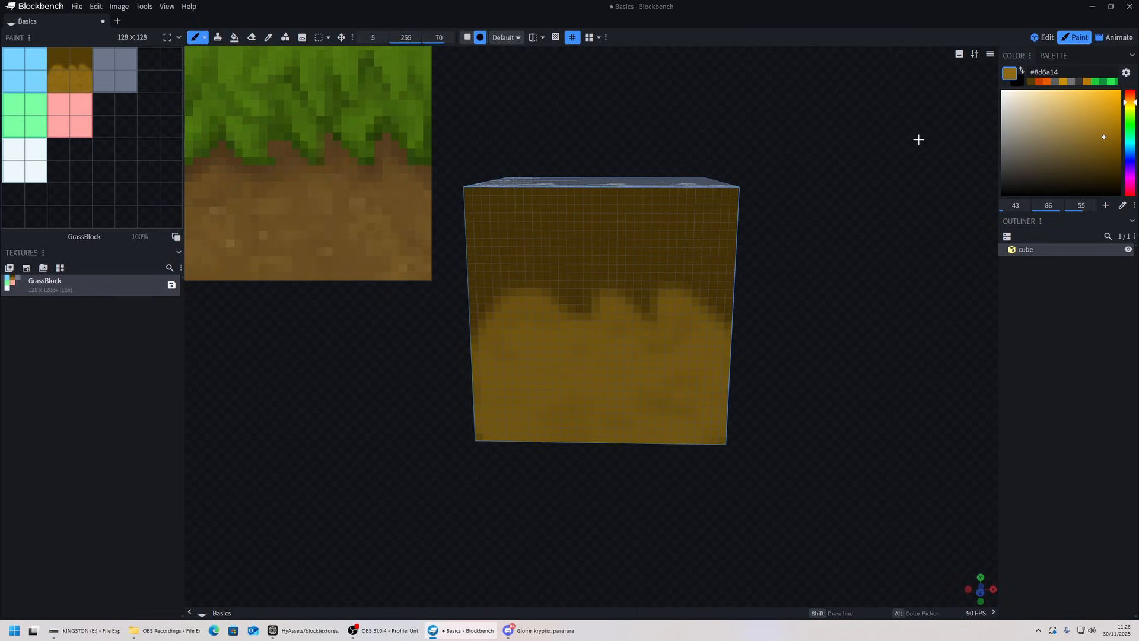
Step: Paint scattered light brown #ac8832 highlight patches on the dirt area of the south face with a size 1 brush
left_click(1086, 126)
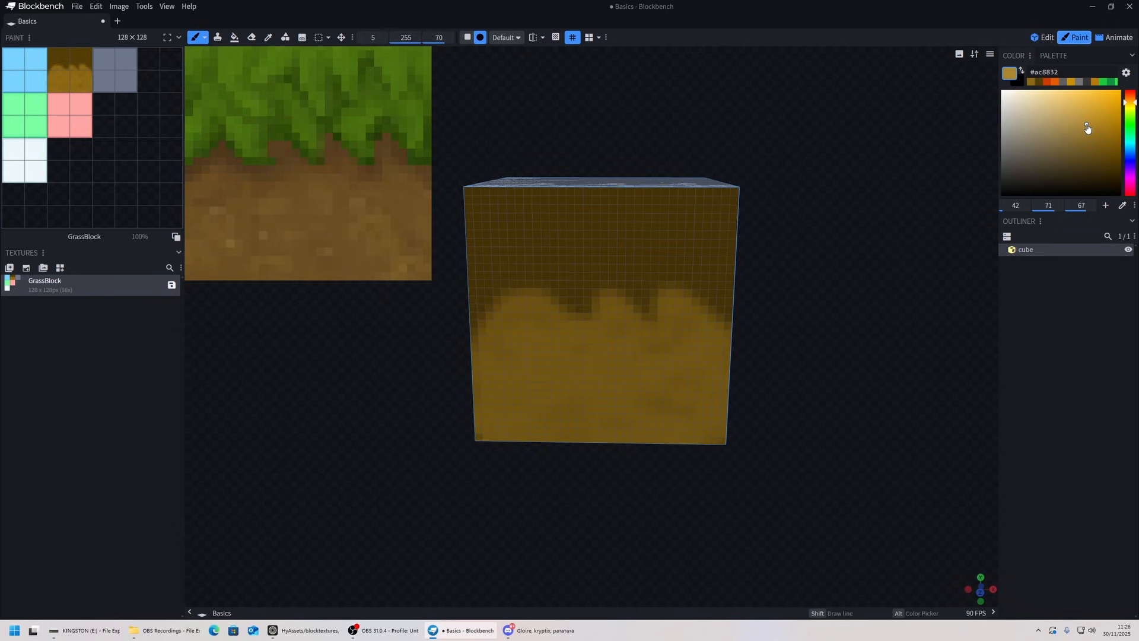
left_click(372, 38)
type("1")
key("Return")
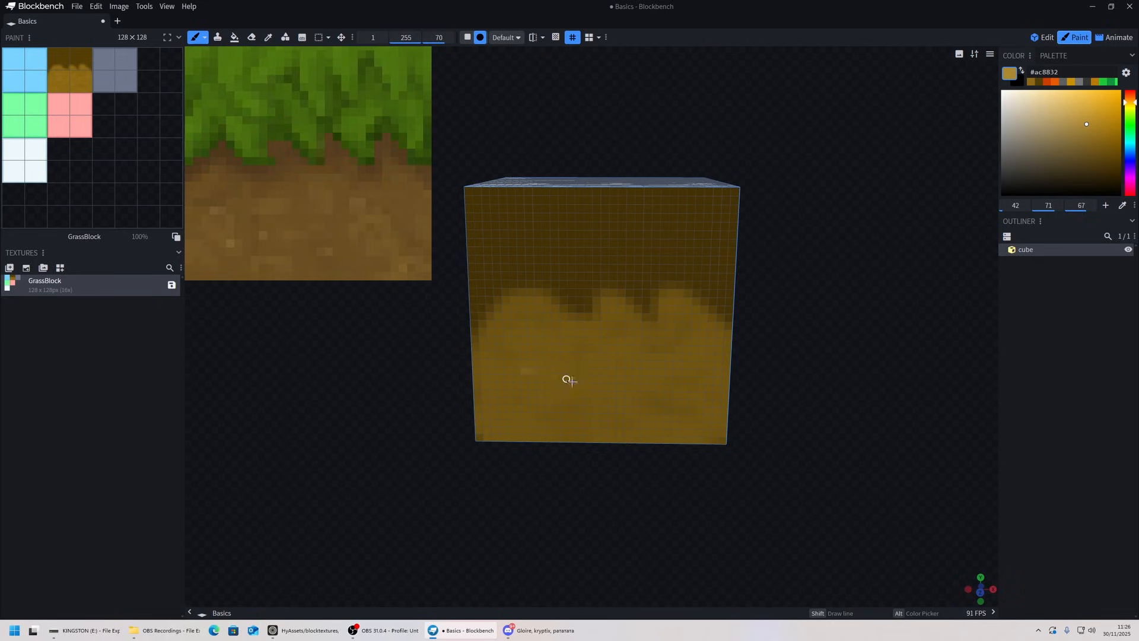
left_click_drag(603, 364, 595, 364)
mouse_move(688, 358)
left_mouse_down()
mouse_move(697, 391)
mouse_move(674, 377)
left_mouse_up()
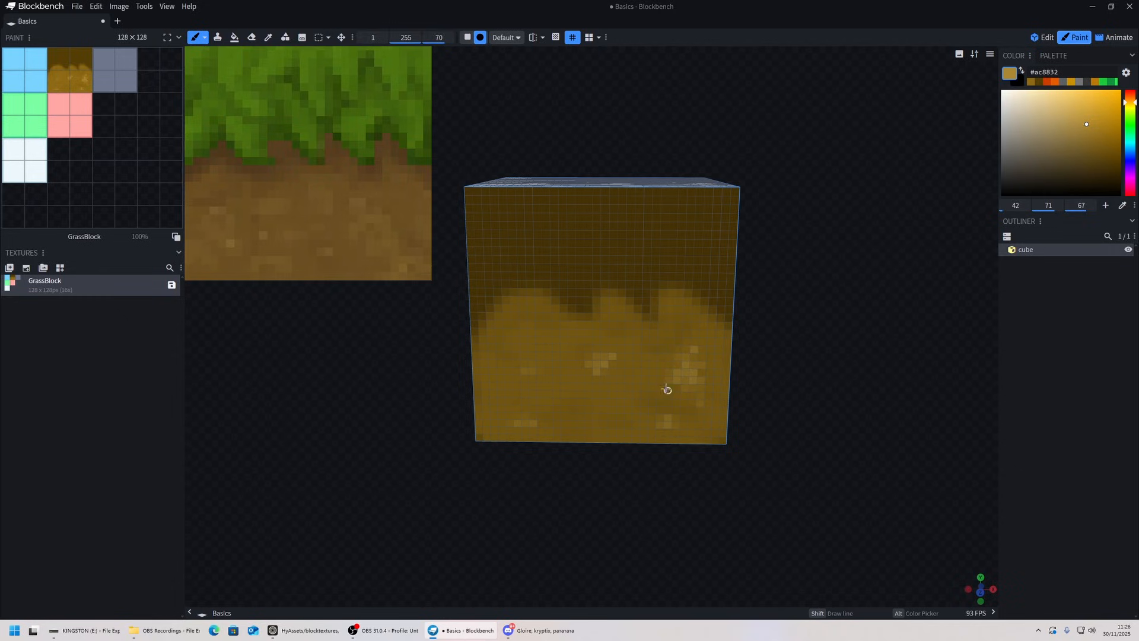
left_click_drag(604, 372, 590, 393)
left_click_drag(581, 353, 536, 364)
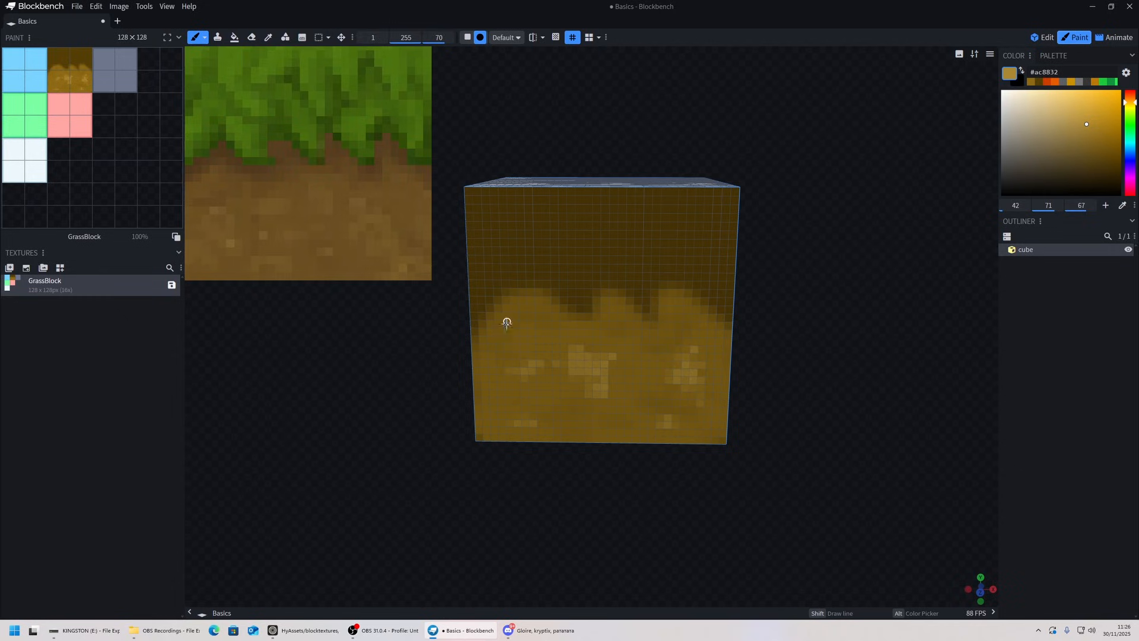
Step: Add small dark brown #634d19 shadow marks to the dirt, beneath its jagged upper edge and near the face's lower edge
left_click(1090, 142)
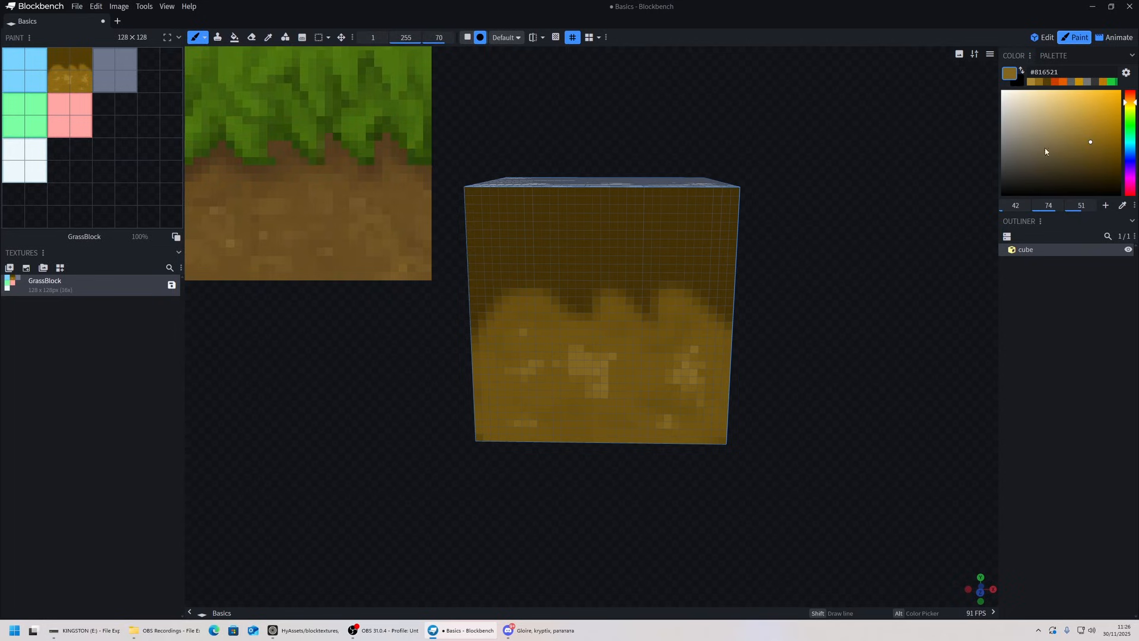
left_click(1091, 154)
left_click_drag(520, 340, 534, 327)
left_click_drag(607, 332, 684, 337)
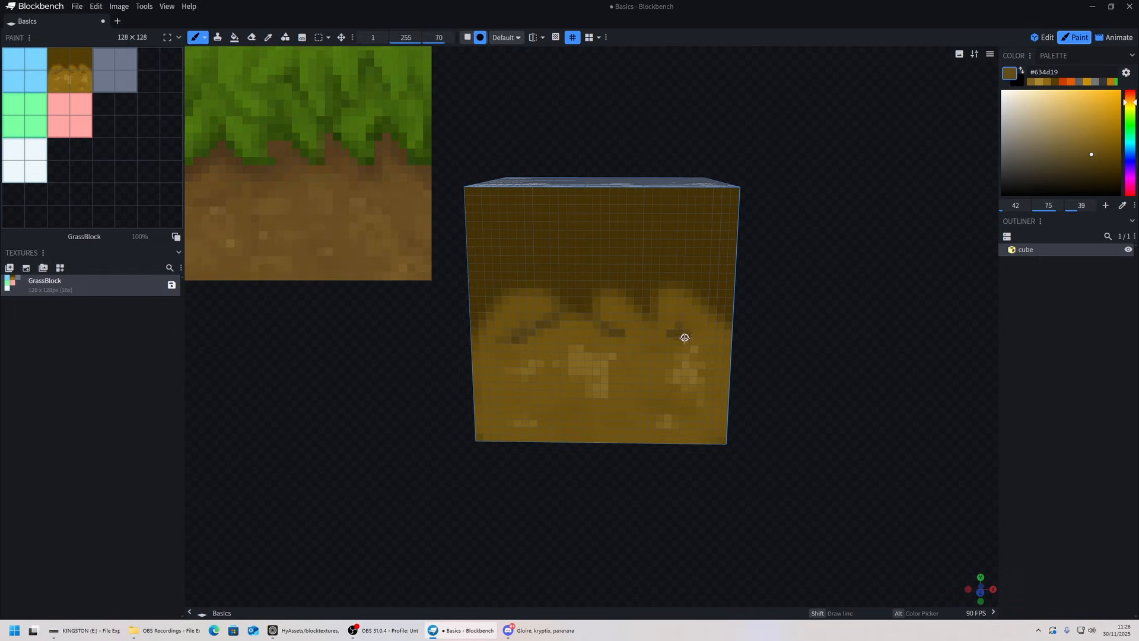
left_click_drag(645, 410, 652, 415)
left_click_drag(831, 217, 831, 210)
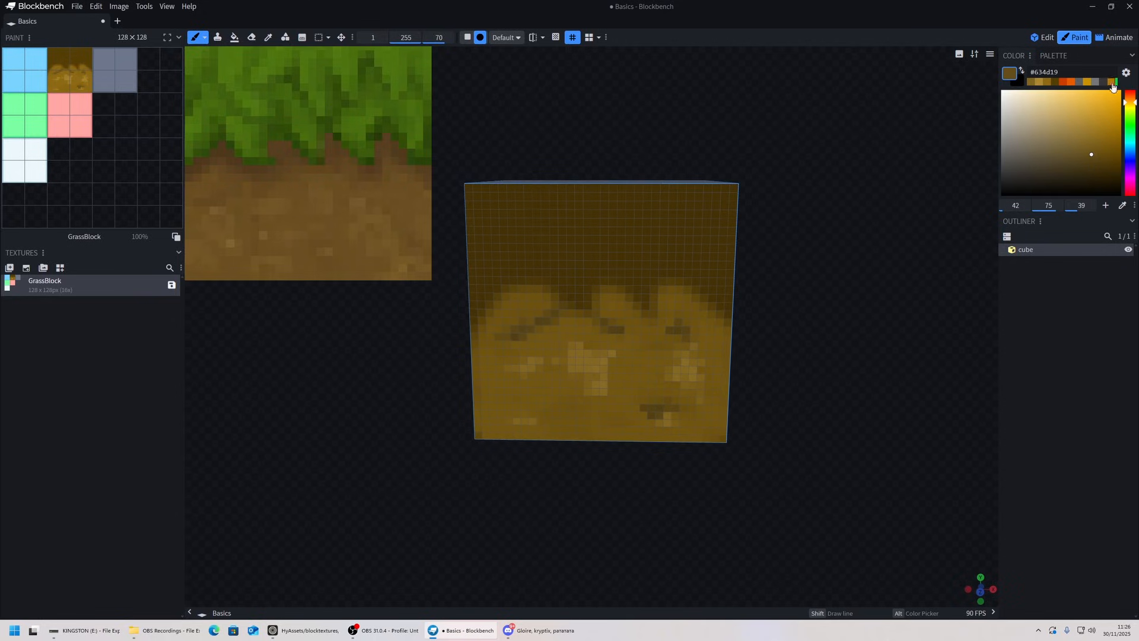
Step: Cover the upper part of the south face with dark green #155d1e using a size 5 brush, following the jagged dirt edge
left_click_drag(1130, 122, 1131, 126)
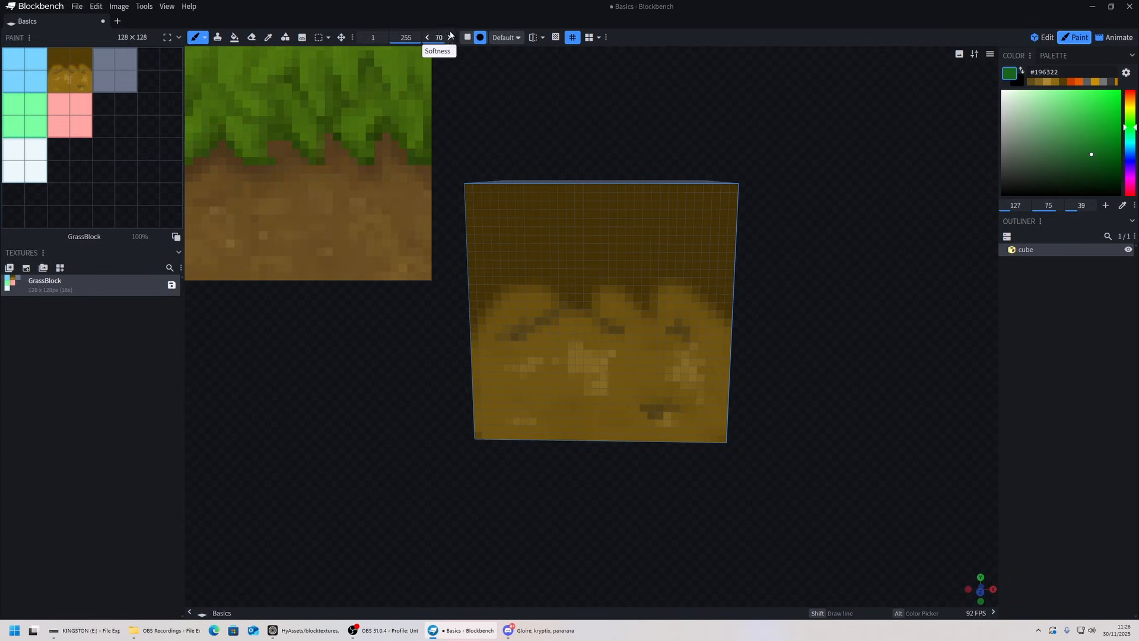
left_click(382, 38)
mouse_move(1091, 152)
left_mouse_down()
mouse_move(1090, 135)
mouse_move(1095, 160)
left_mouse_up()
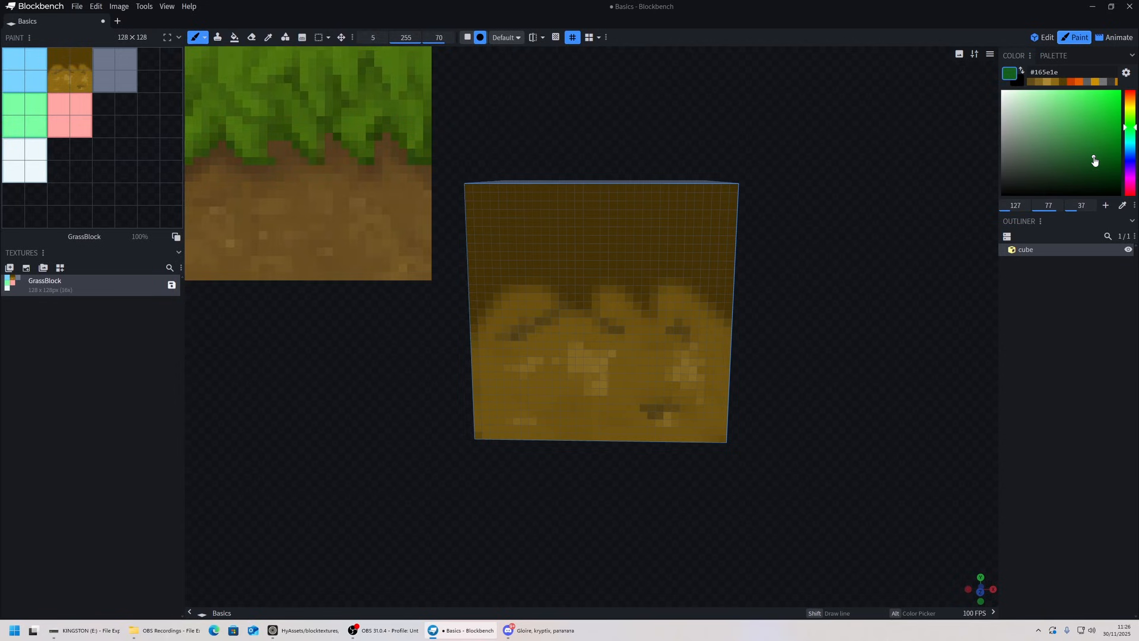
mouse_move(493, 249)
left_mouse_down()
mouse_move(503, 229)
mouse_move(468, 284)
mouse_move(511, 247)
mouse_move(565, 264)
mouse_move(600, 249)
mouse_move(643, 279)
mouse_move(658, 251)
mouse_move(732, 287)
mouse_move(717, 244)
mouse_move(671, 232)
mouse_move(683, 202)
mouse_move(420, 202)
mouse_move(629, 224)
left_mouse_up()
key("ctrl+z")
middle_click_drag(506, 250, 513, 240)
scroll(513, 240, "up", 1)
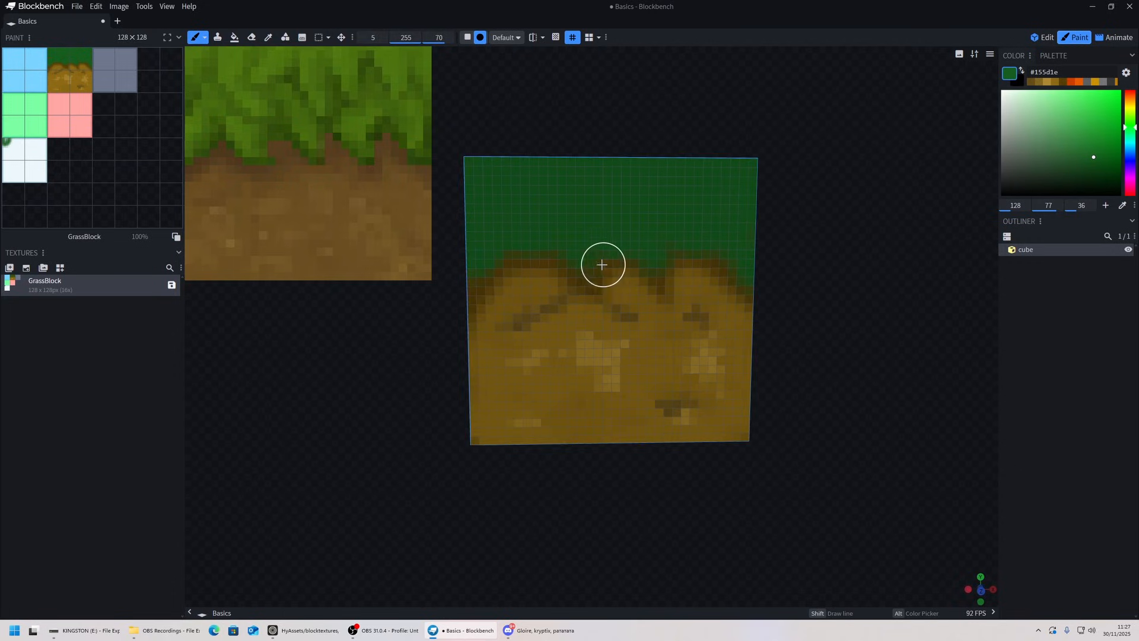
left_click_drag(602, 265, 583, 280)
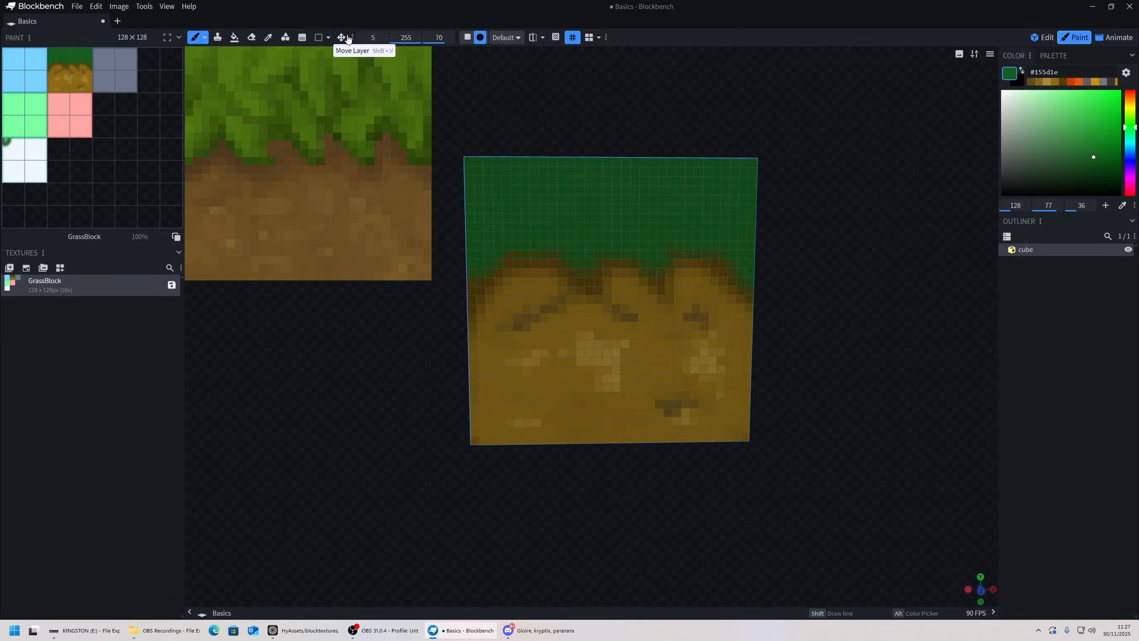
Step: Extend the dark green grass into pointed tips between the dirt mounds with a size 1 brush
left_click_drag(375, 36, 343, 37)
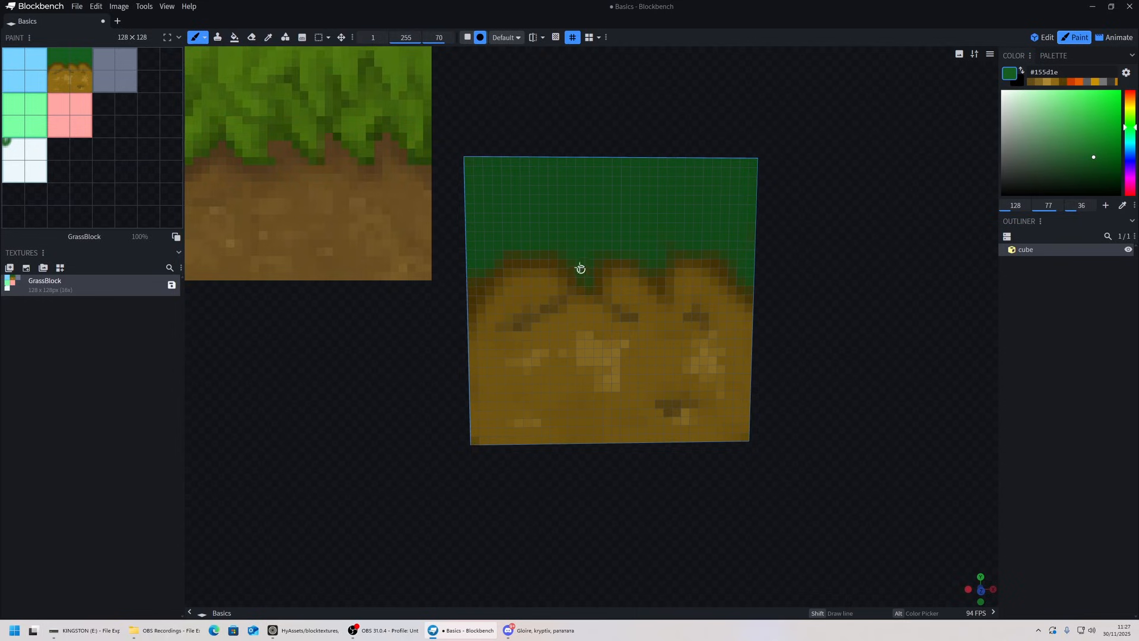
left_click_drag(589, 270, 578, 258)
left_click_drag(662, 245, 658, 279)
Step: Try a yellow-green #77a219 highlight near the upper edge of the grass and undo the stroke
left_click_drag(1130, 132, 1102, 128)
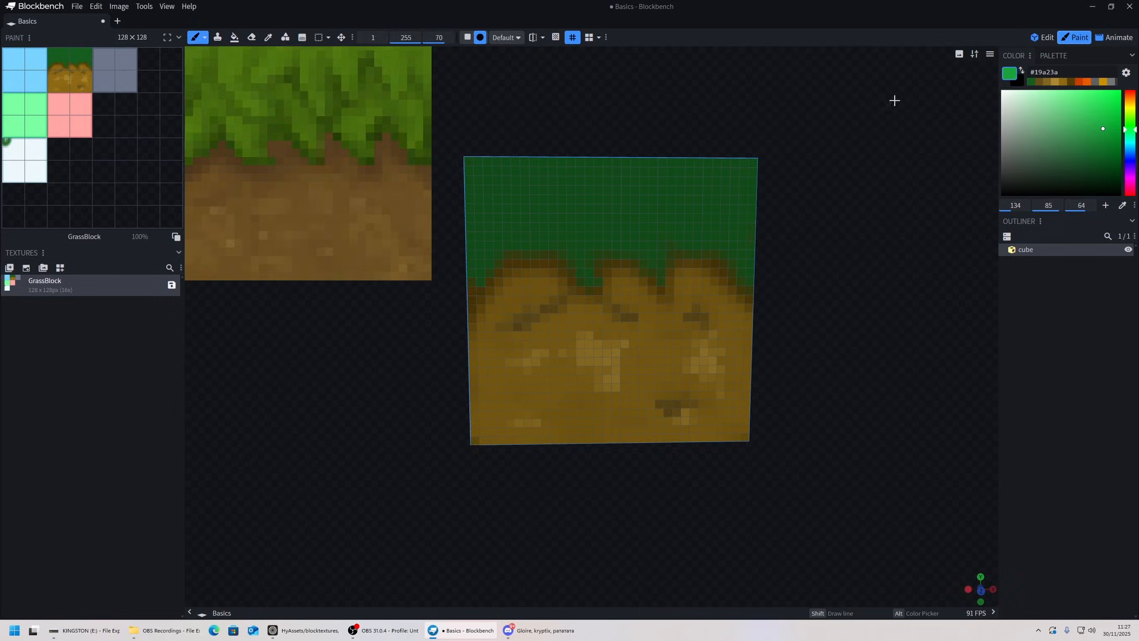
left_click_drag(1131, 121, 1132, 119)
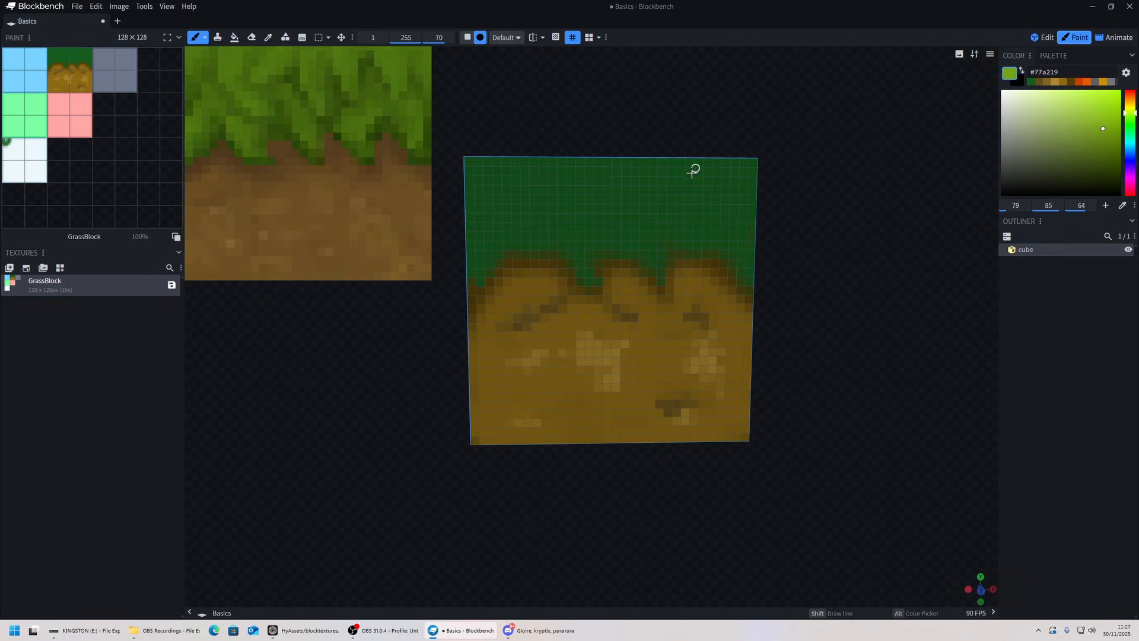
mouse_move(692, 168)
left_mouse_down()
mouse_move(691, 186)
mouse_move(648, 178)
mouse_move(688, 173)
left_mouse_up()
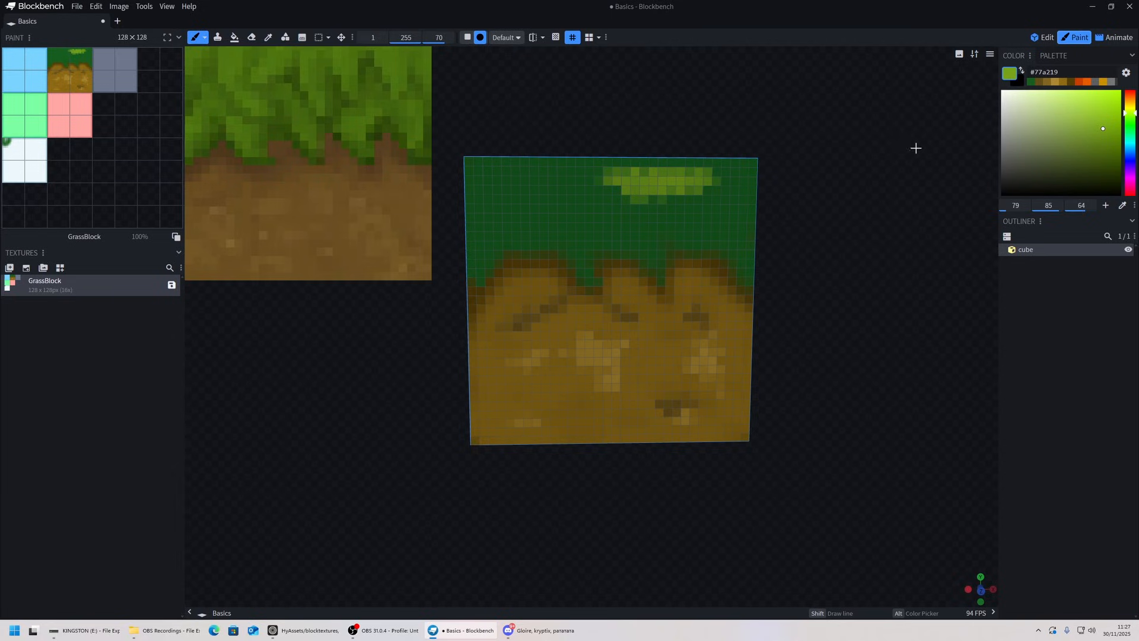
key("ctrl+z")
Step: Paint bright green #19a23e grass blades across the dark green area and soften the gaps between them with #178f38
left_click_drag(1132, 121, 1132, 131)
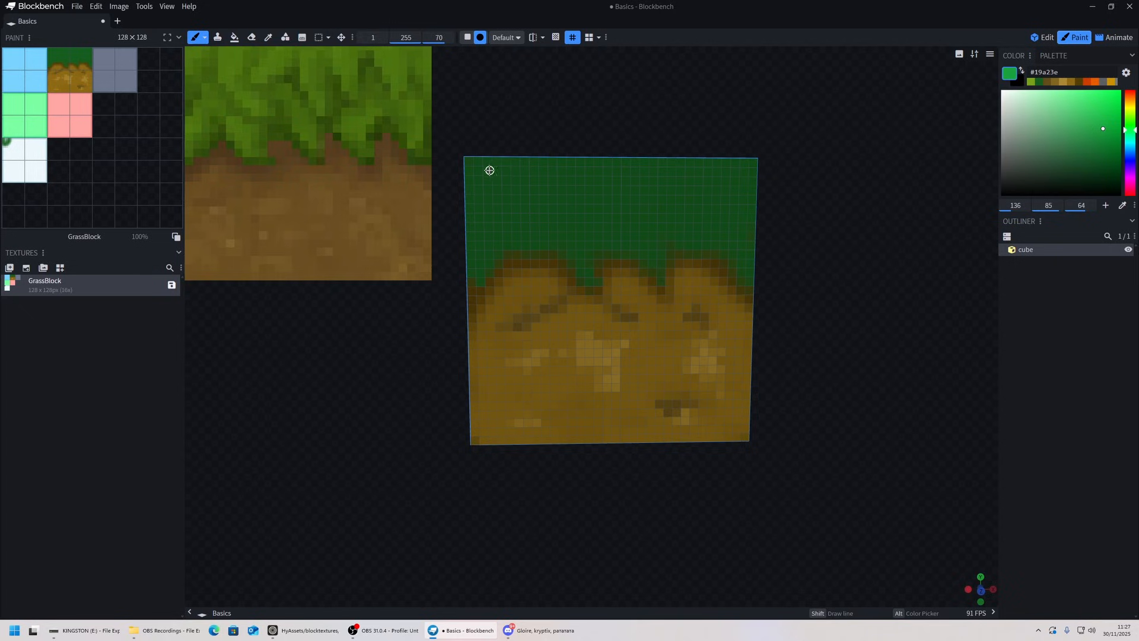
mouse_move(490, 170)
left_mouse_down()
mouse_move(478, 168)
mouse_move(478, 181)
mouse_move(499, 161)
left_mouse_up()
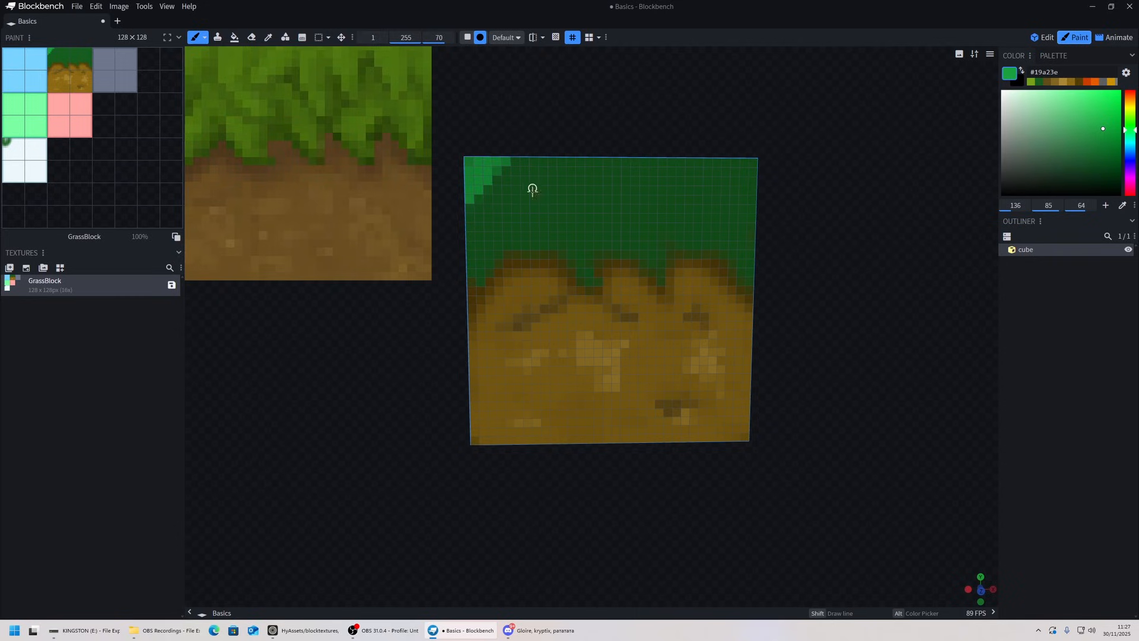
mouse_move(492, 210)
left_mouse_down()
mouse_move(475, 221)
mouse_move(503, 191)
mouse_move(474, 233)
mouse_move(477, 264)
mouse_move(514, 208)
left_mouse_up()
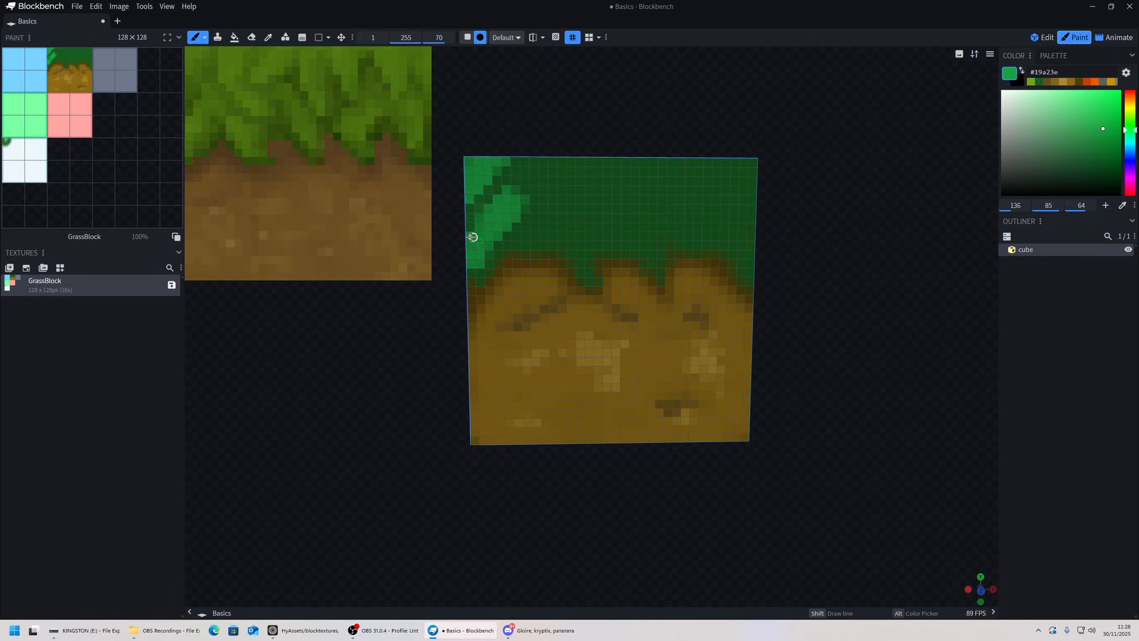
mouse_move(534, 161)
left_mouse_down()
mouse_move(556, 212)
mouse_move(539, 176)
mouse_move(566, 162)
mouse_move(548, 162)
mouse_move(581, 231)
left_mouse_up()
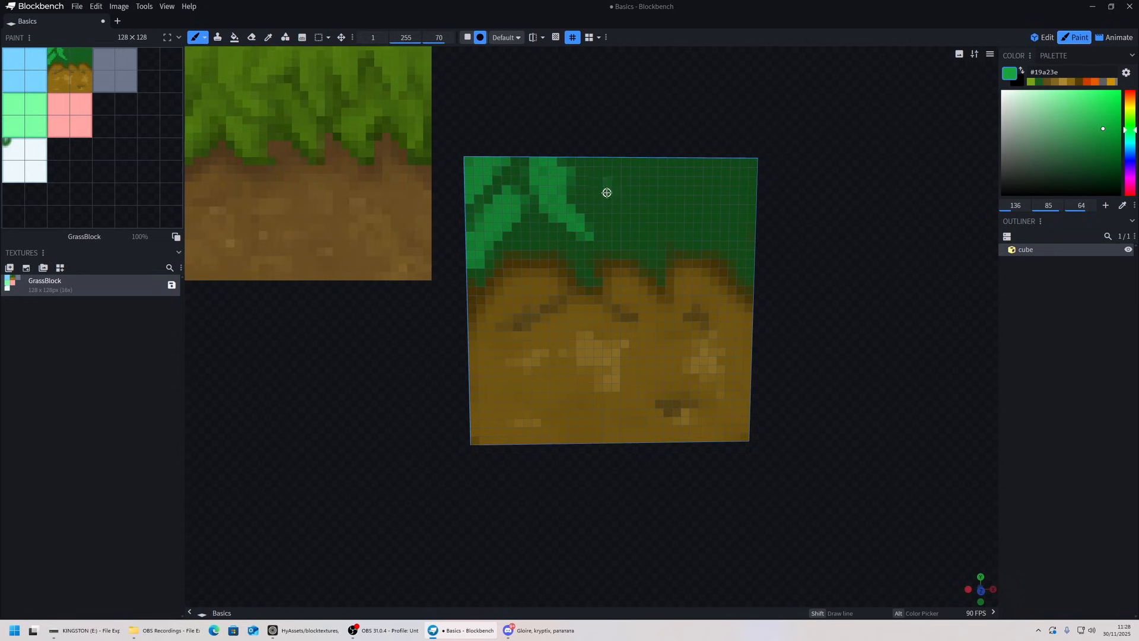
mouse_move(605, 190)
left_mouse_down()
mouse_move(592, 178)
mouse_move(611, 168)
mouse_move(621, 180)
mouse_move(600, 198)
mouse_move(635, 224)
mouse_move(615, 185)
mouse_move(614, 195)
mouse_move(595, 185)
mouse_move(615, 167)
left_mouse_up()
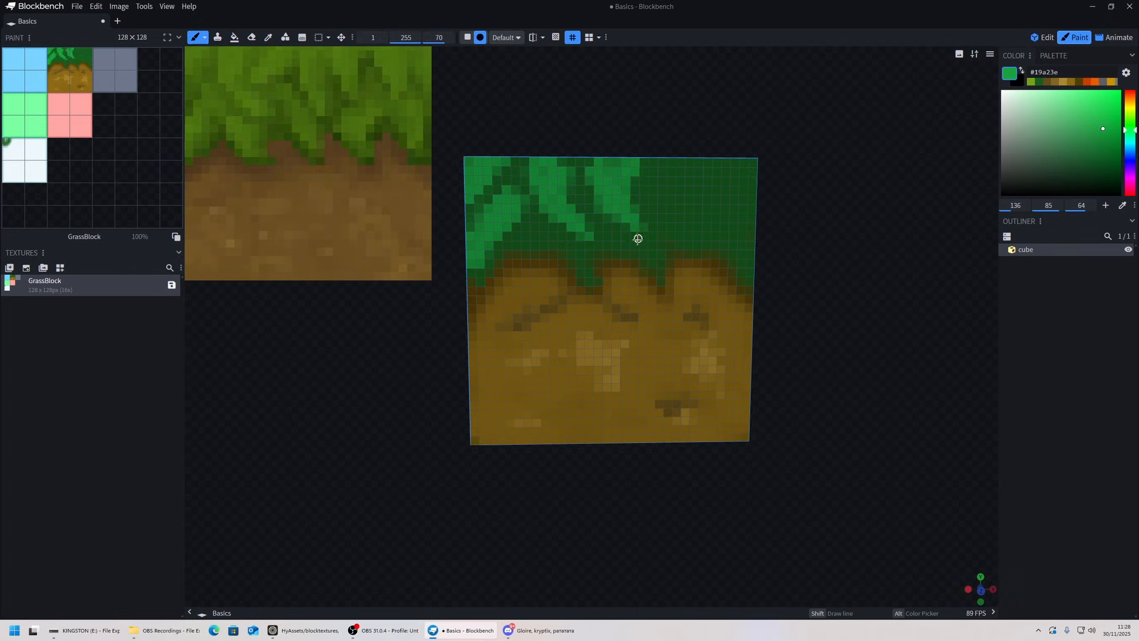
mouse_move(617, 247)
left_mouse_down()
mouse_move(653, 241)
mouse_move(655, 261)
mouse_move(528, 245)
left_mouse_up()
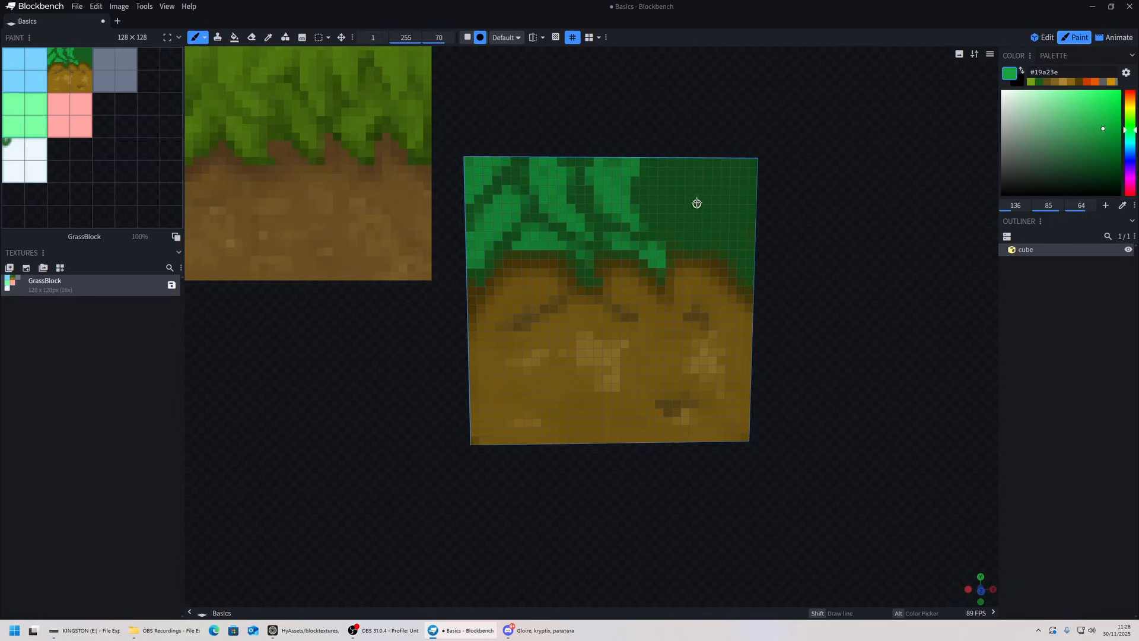
mouse_move(656, 173)
left_mouse_down()
mouse_move(669, 166)
mouse_move(658, 193)
mouse_move(686, 221)
left_mouse_up()
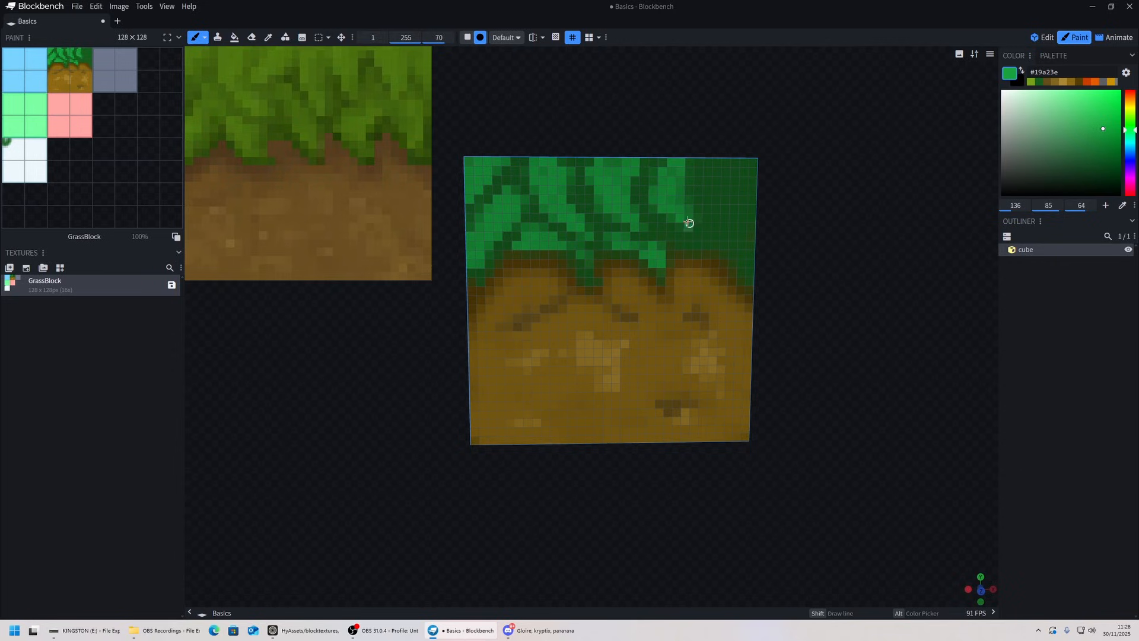
mouse_move(720, 165)
left_mouse_down()
mouse_move(752, 173)
mouse_move(744, 196)
mouse_move(715, 178)
mouse_move(725, 221)
mouse_move(703, 246)
mouse_move(745, 262)
mouse_move(740, 247)
mouse_move(747, 270)
left_mouse_up()
left_click_drag(904, 201, 899, 203)
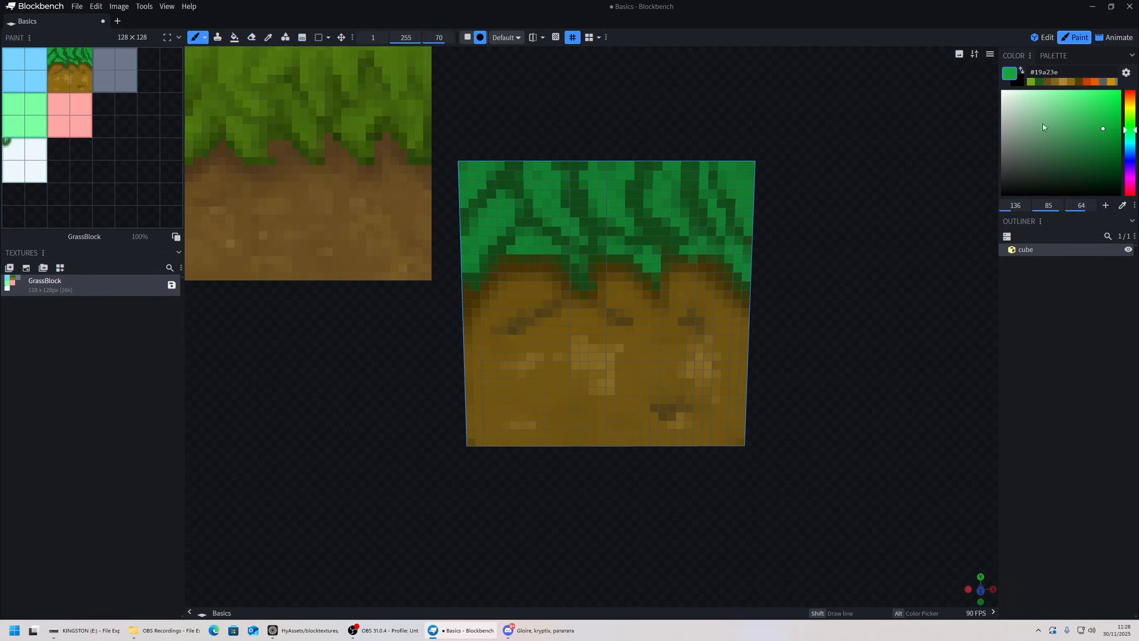
left_click_drag(1104, 125, 1103, 151)
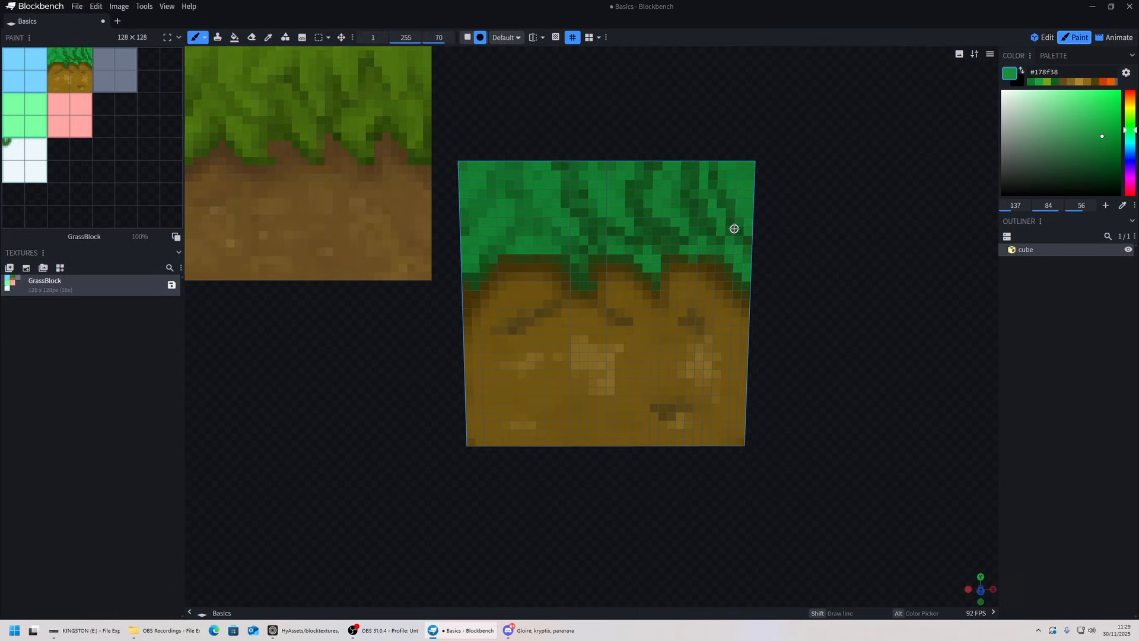
left_click_drag(856, 174, 855, 168)
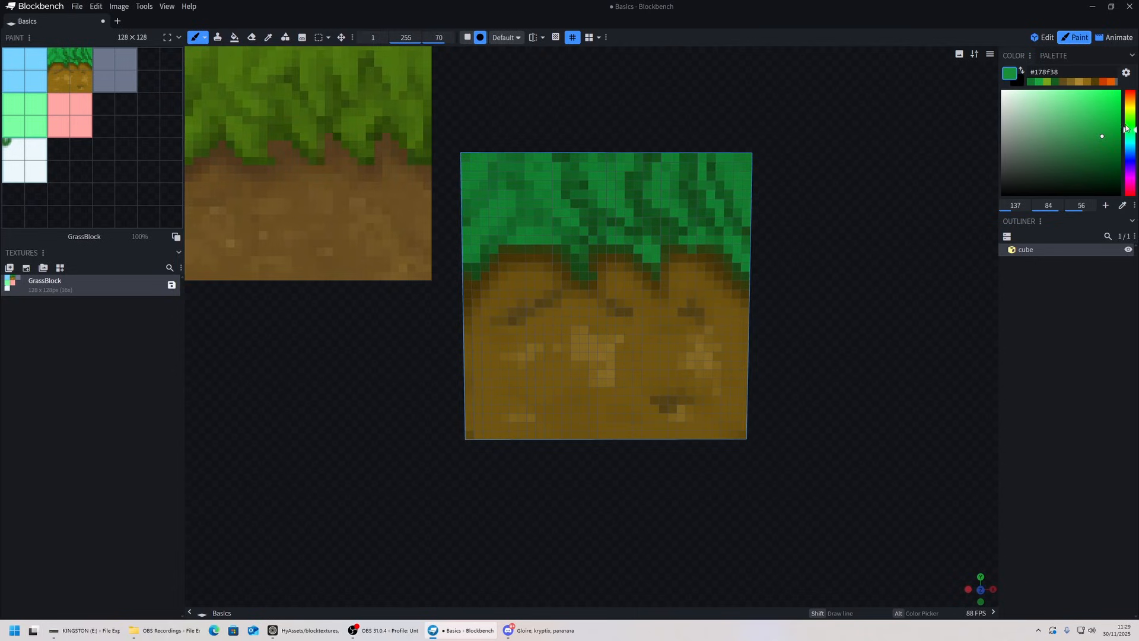
Step: Scatter warm brown #815b25 pixels over the dirt area and turn off the pixel grid
left_click(1078, 82)
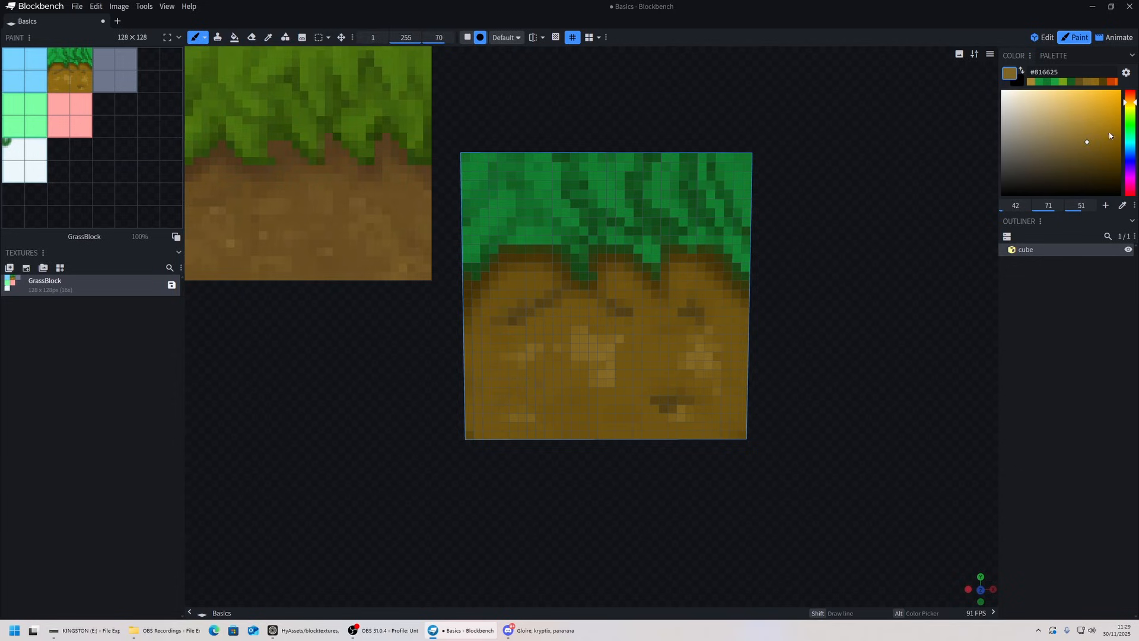
left_click(1132, 103)
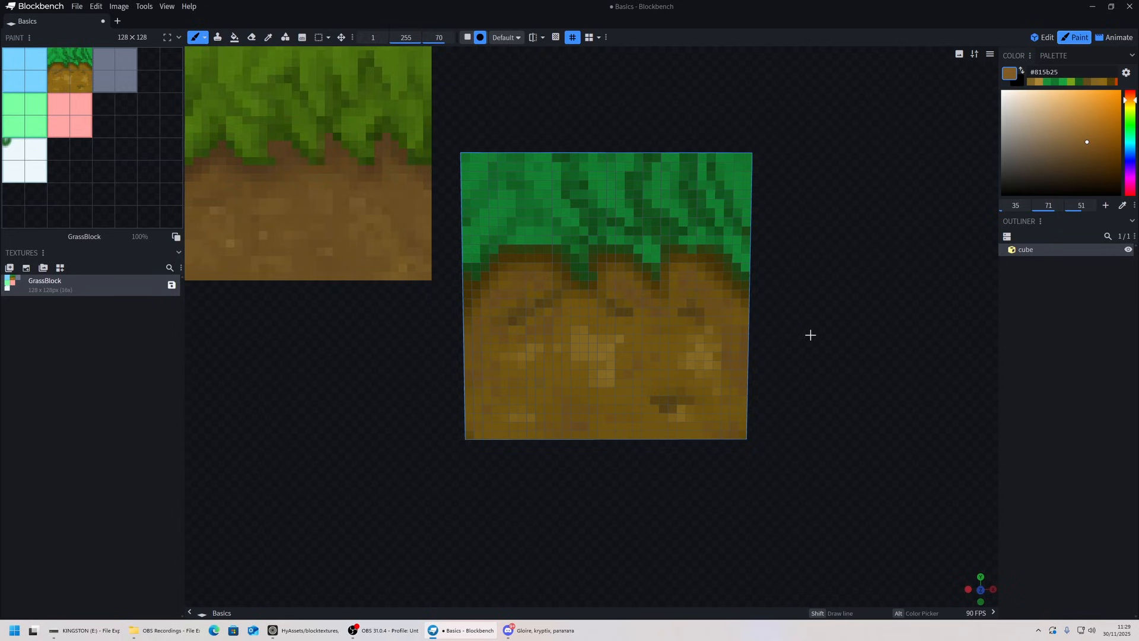
left_click(573, 39)
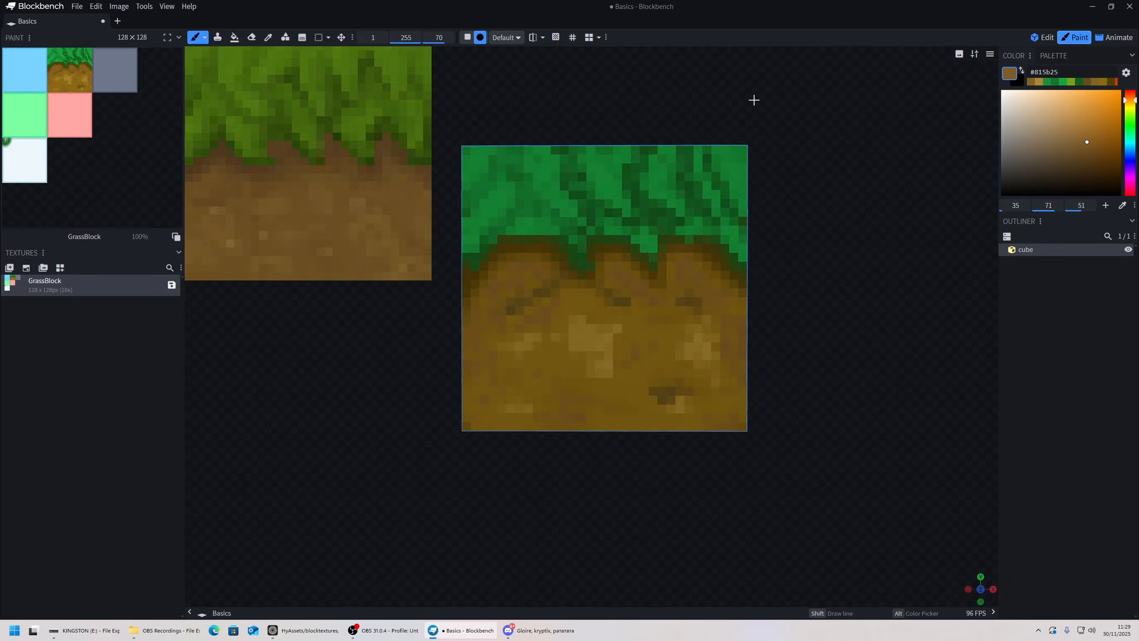
left_click_drag(740, 108, 742, 110)
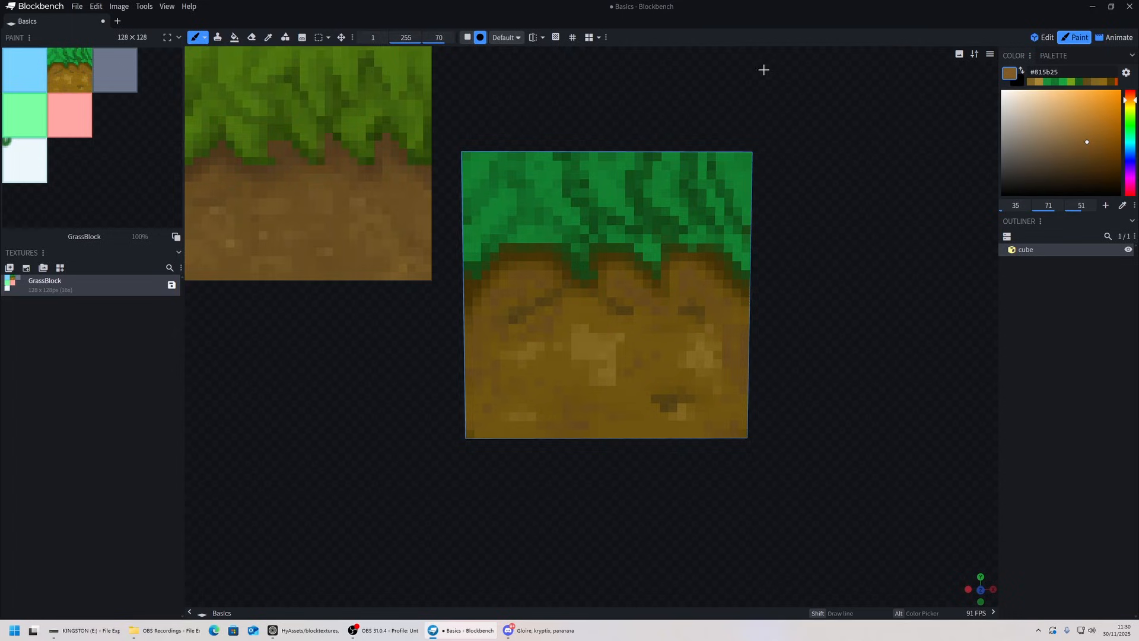
left_click_drag(763, 120, 779, 156)
left_click_drag(448, 144, 838, 176)
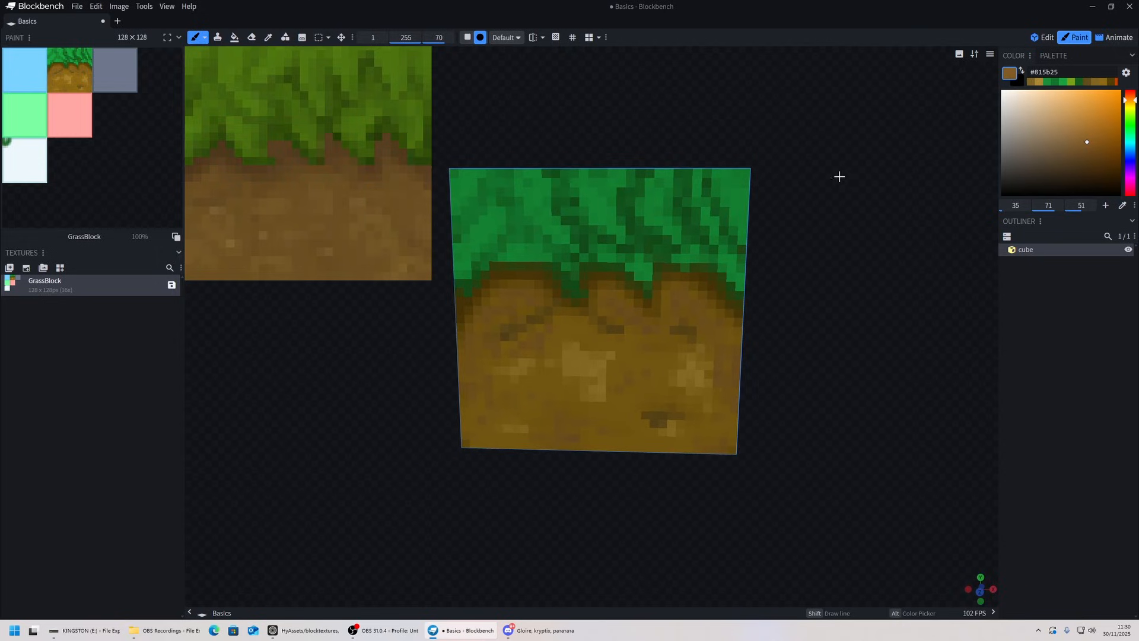
Step: Copy the painted south face region of the texture and paste it over the blue, green and pink side face regions
left_click(318, 38)
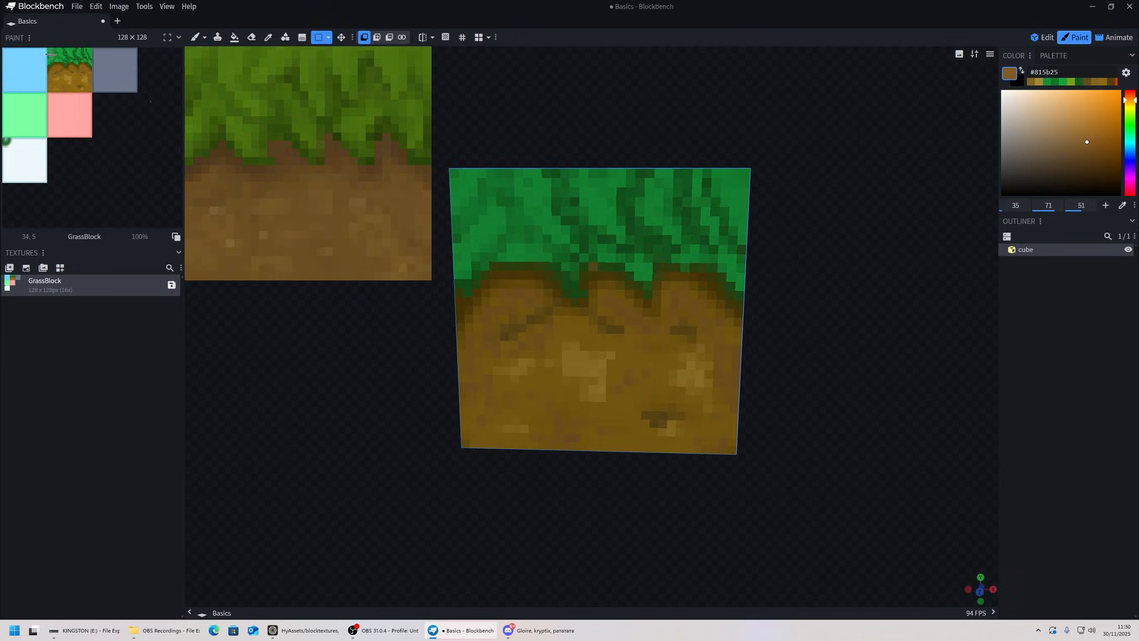
left_click_drag(47, 47, 92, 92)
key("ctrl")
key("ctrl+c")
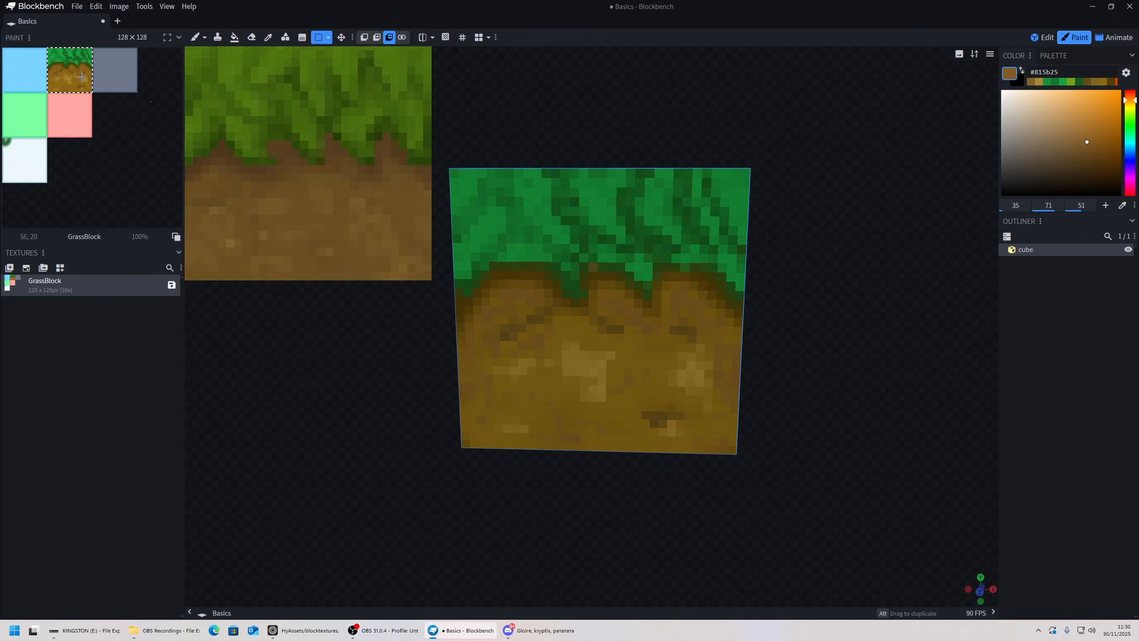
key("ctrl+v")
left_click_drag(72, 70, 32, 70)
key("ctrl")
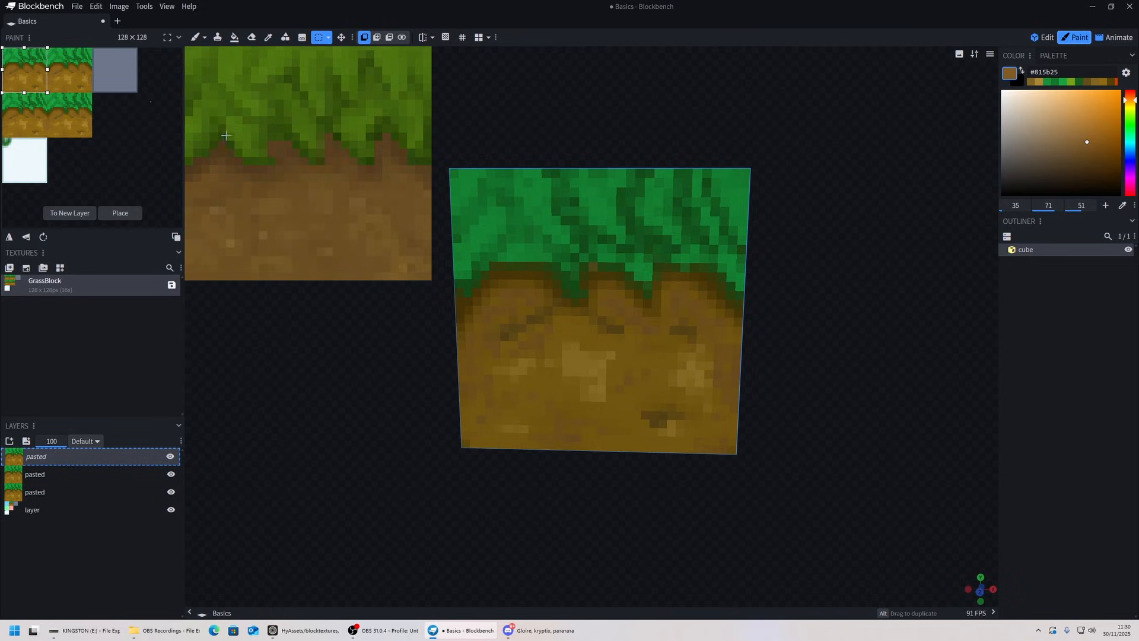
left_click_drag(626, 96, 934, 175)
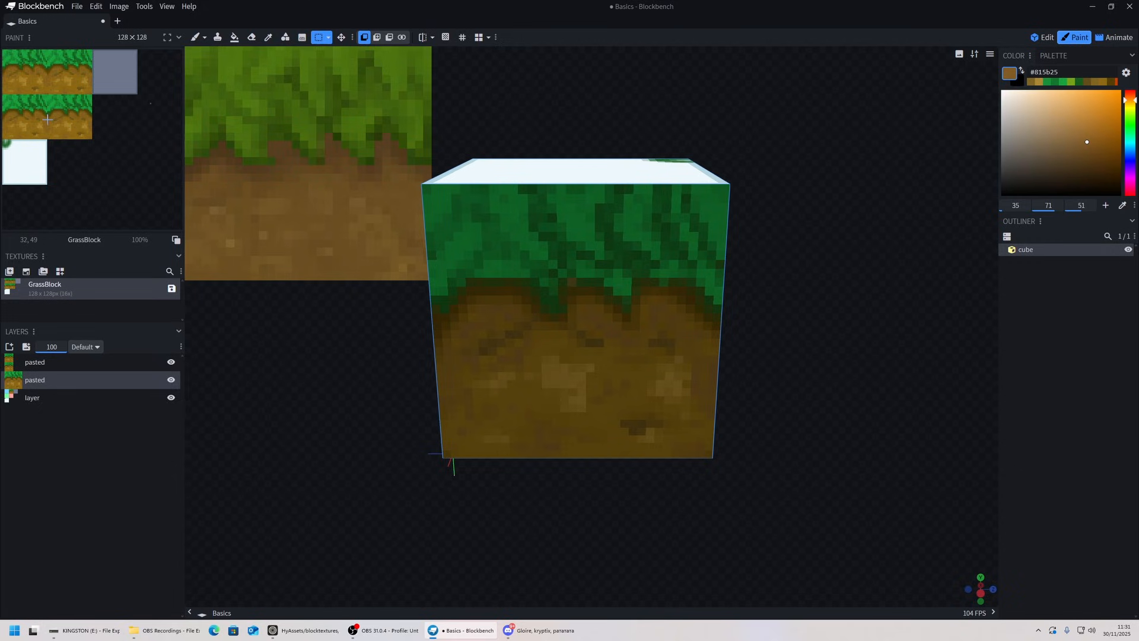
Step: Copy the dirt strip from the lower half of a side face region and paste it repeatedly over the white face region
left_click_drag(48, 119, 93, 138)
key("ctrl+c")
key("ctrl+v")
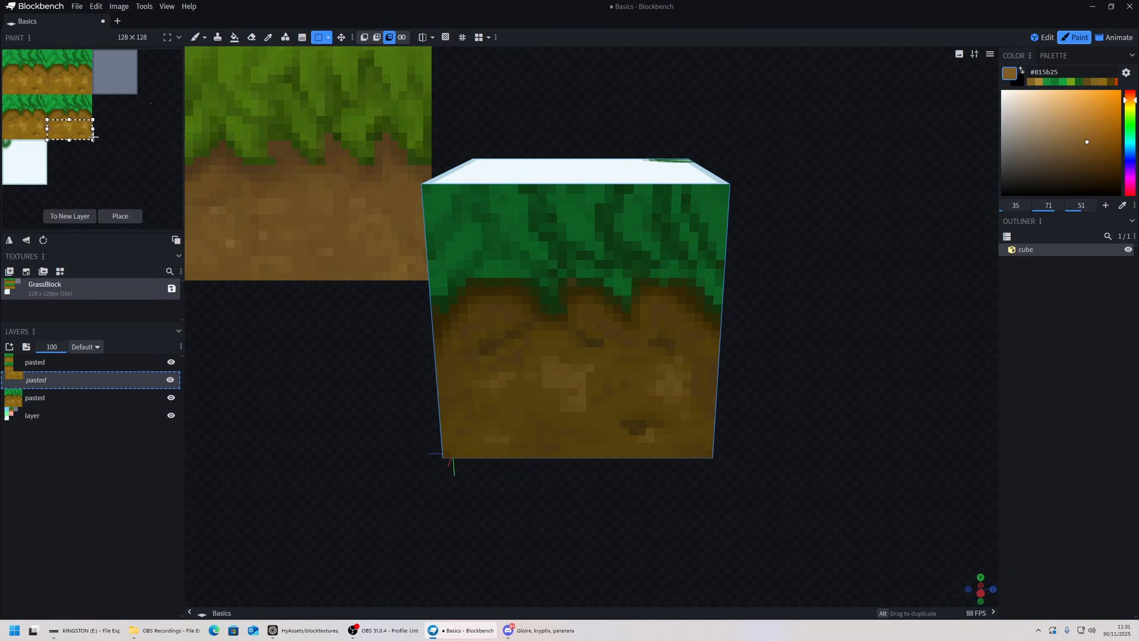
left_click(117, 215)
key("ctrl+v")
left_click_drag(32, 130, 32, 153)
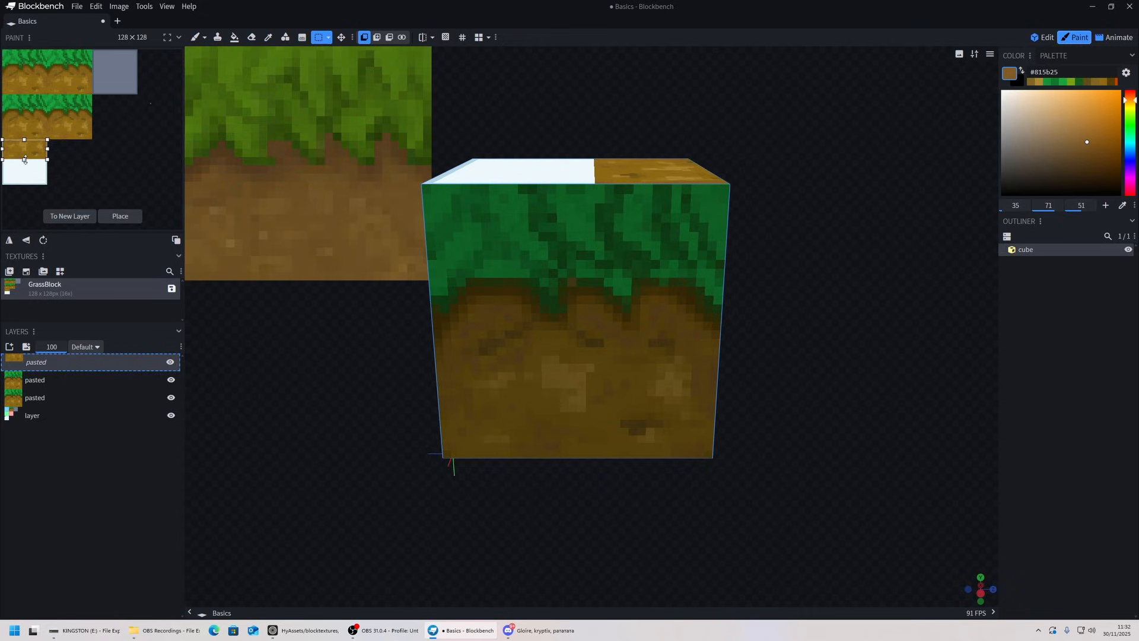
key("ctrl+c")
key("ctrl+v")
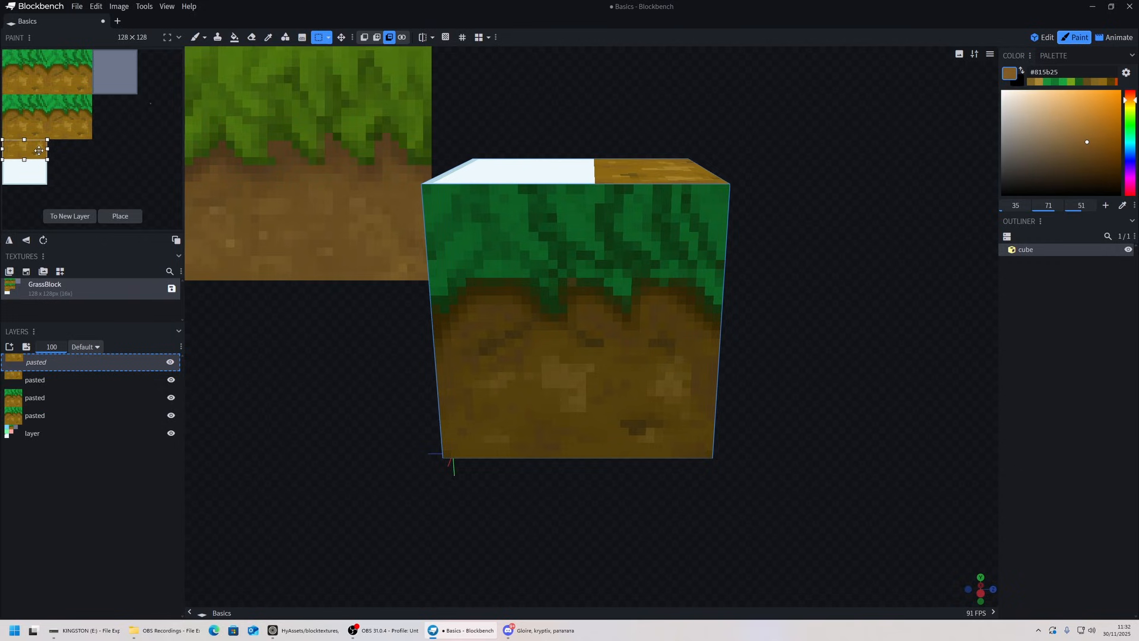
left_click_drag(38, 150, 34, 177)
key("ctrl+v")
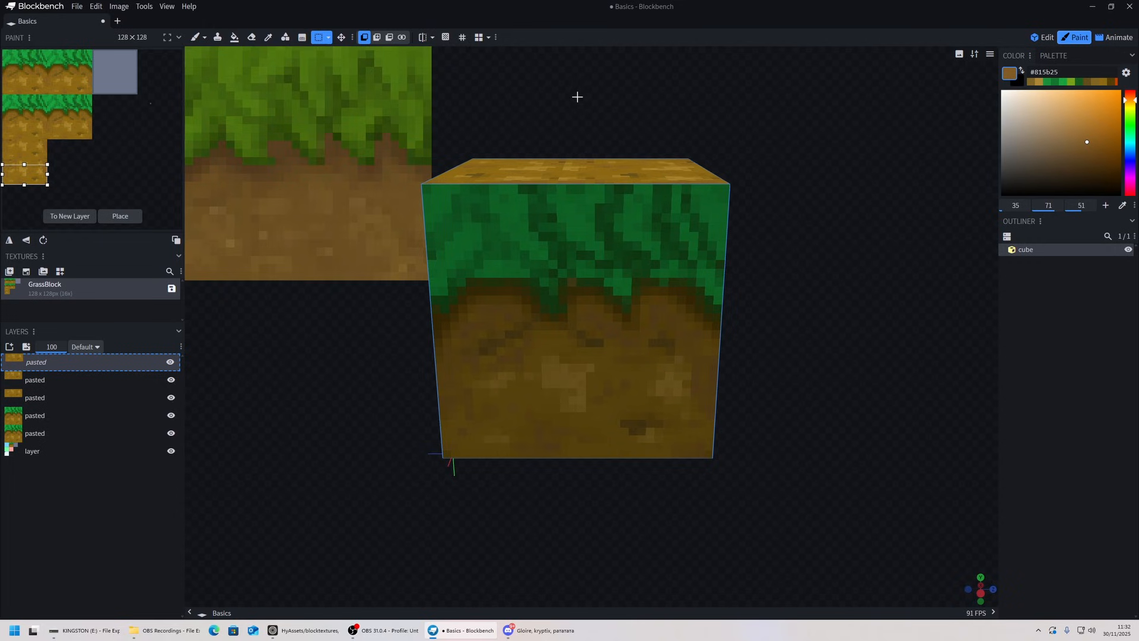
Step: Place the last pasted dirt piece and merge the pasted dirt layers into one layer
left_click_drag(577, 97, 553, 137)
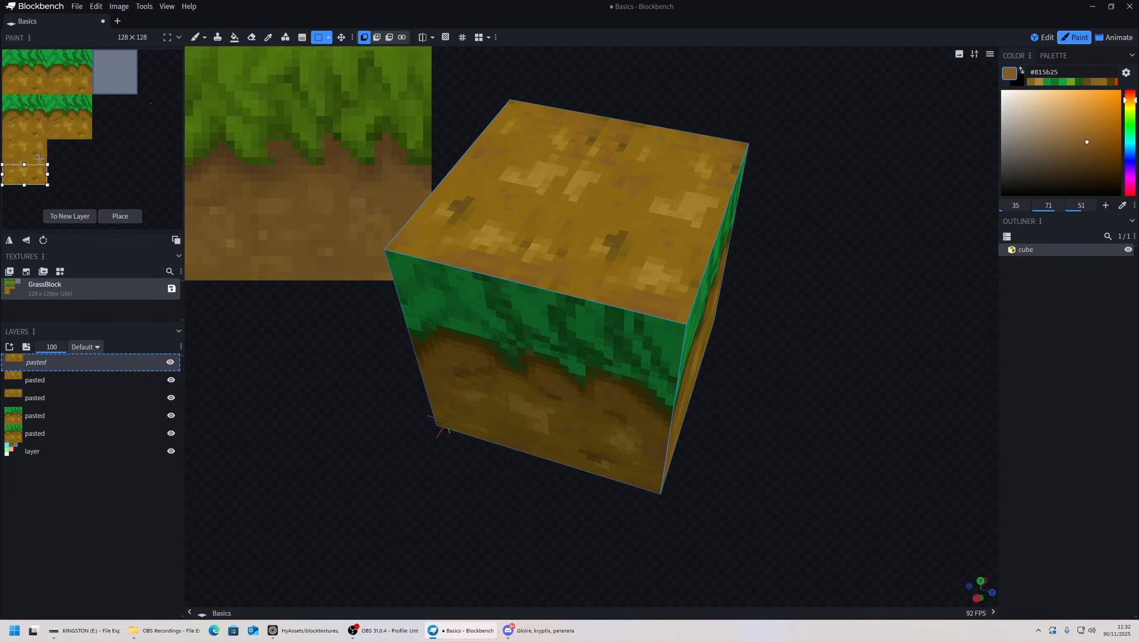
left_click_drag(772, 101, 500, 99)
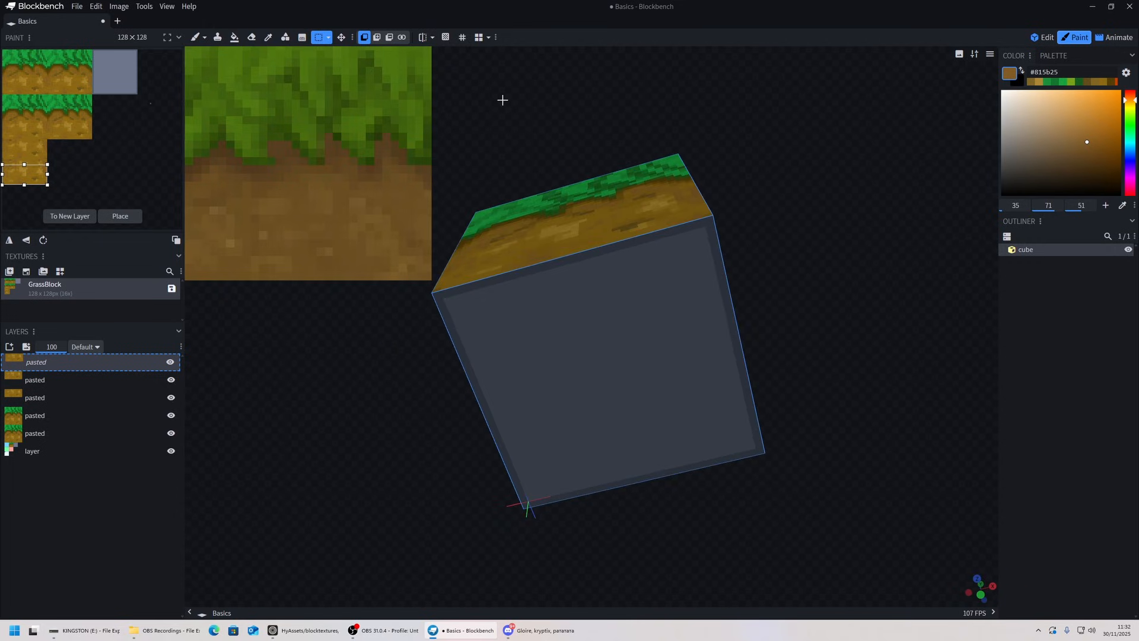
left_click(11, 144)
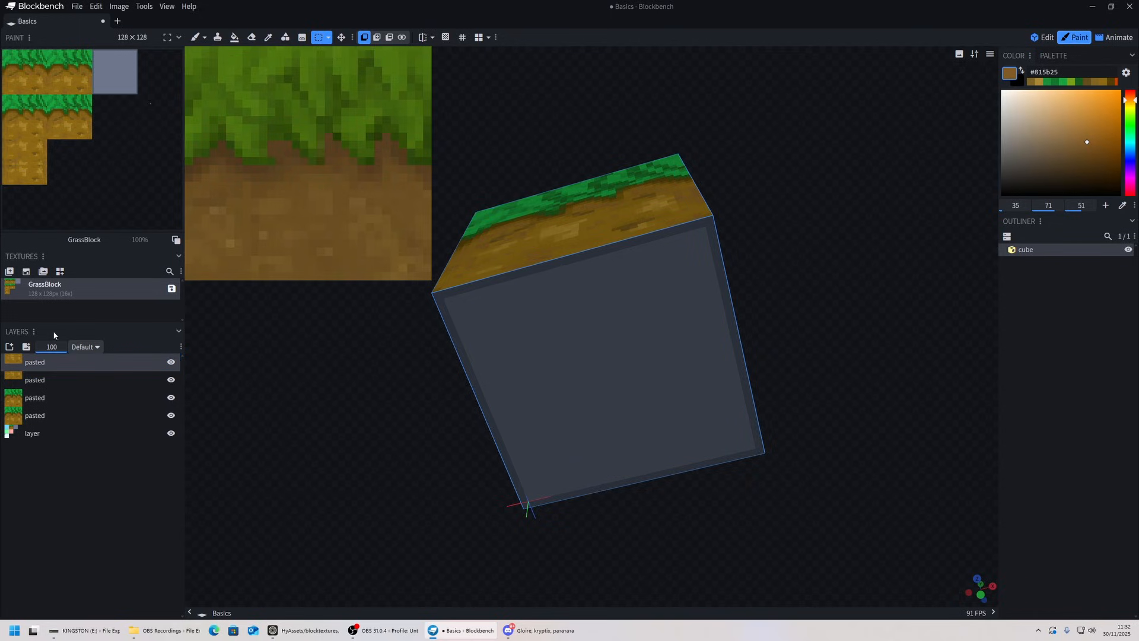
right_click(37, 362)
left_click(72, 427)
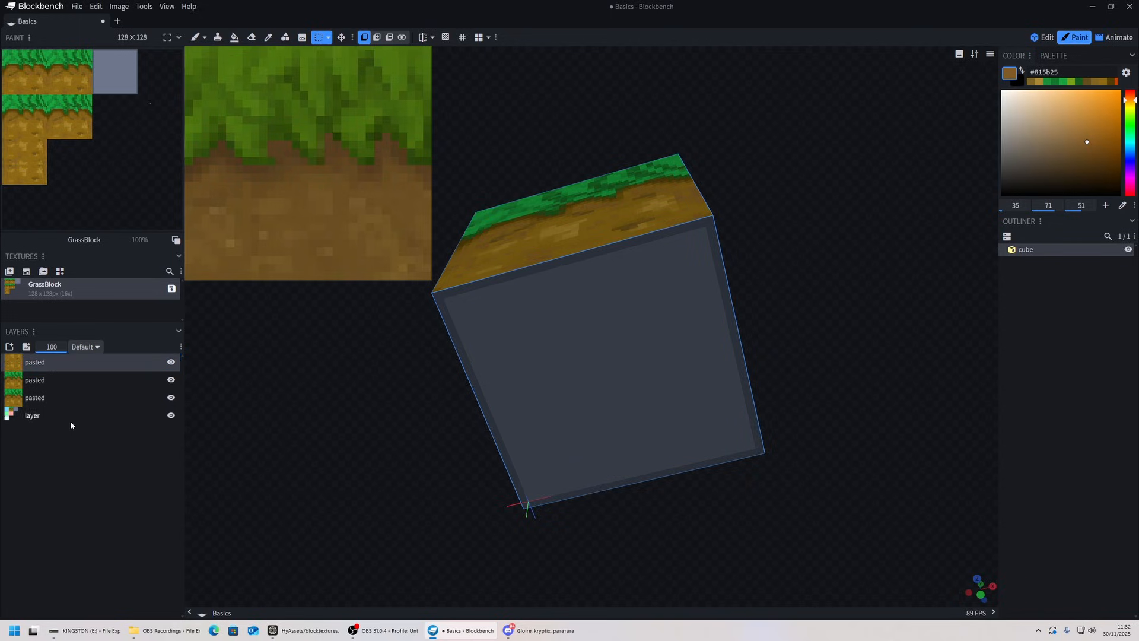
Step: Toggle the merged dirt layer's visibility to check which face of the cube it covers
left_click(170, 363)
double_click(166, 362)
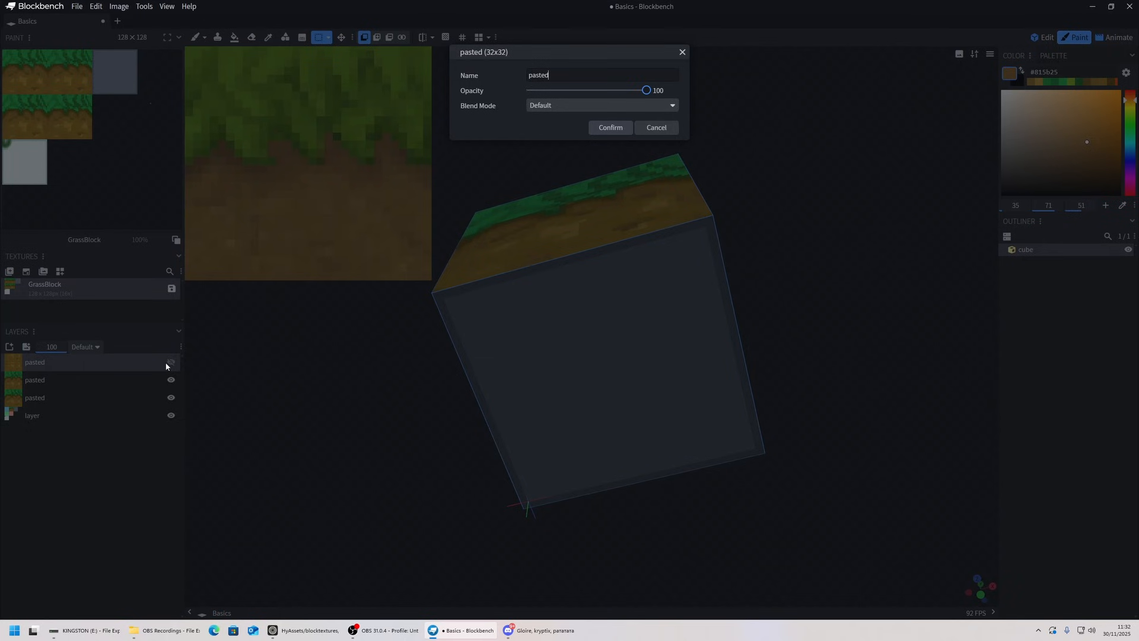
left_click(677, 128)
left_click_drag(652, 80, 664, 267)
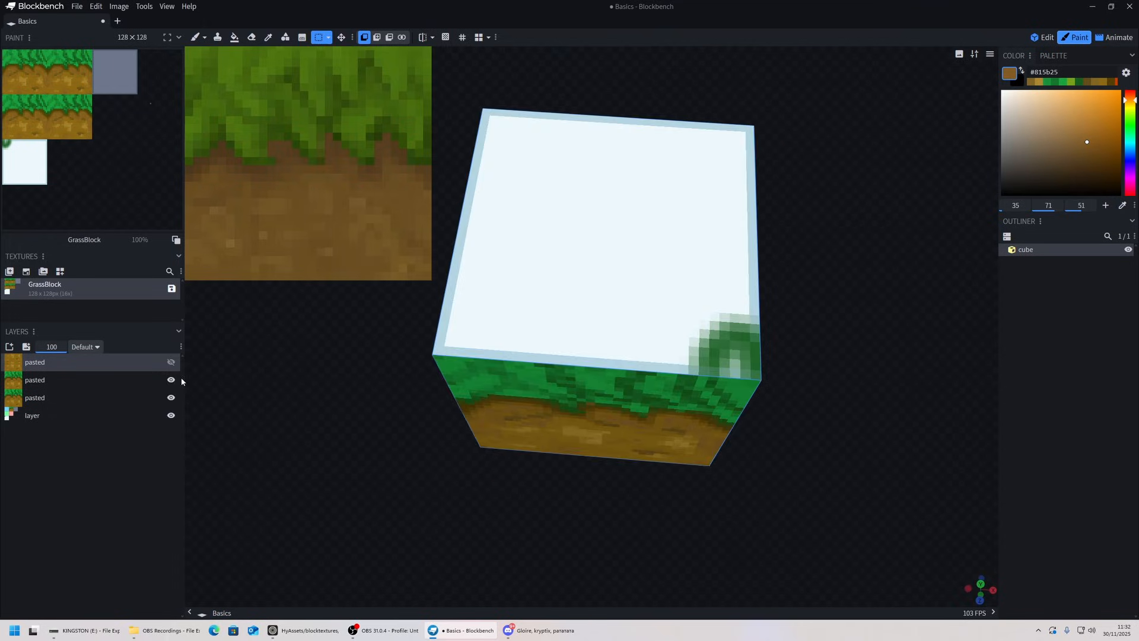
left_click(171, 362)
left_click(171, 363)
left_click(171, 363)
left_click(171, 363)
left_click(171, 362)
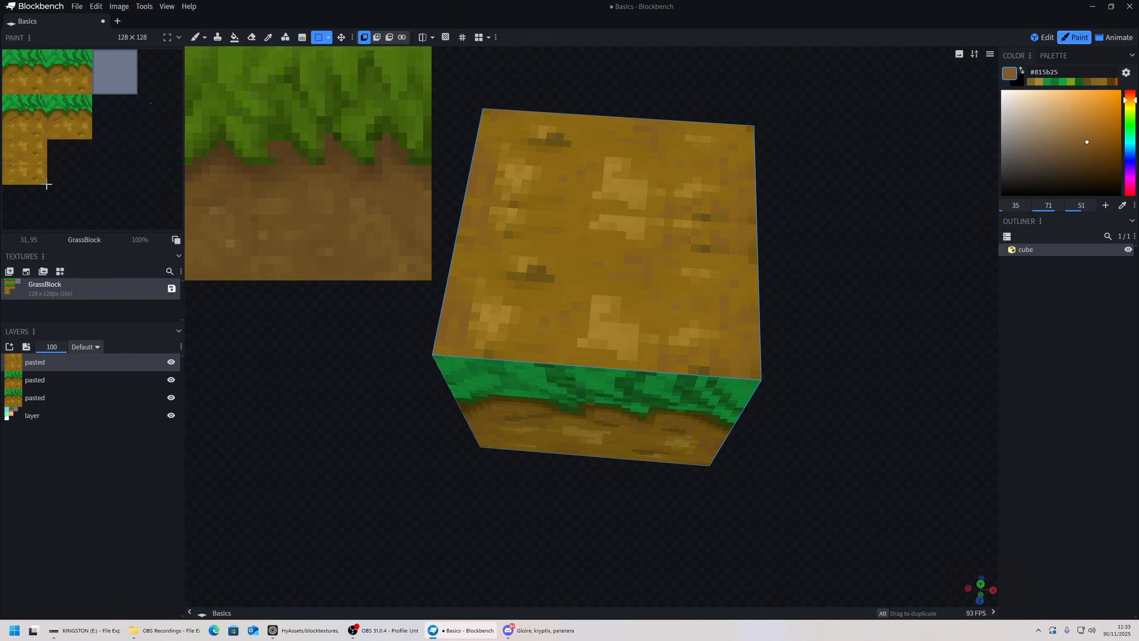
Step: Move the dirt texture from the white top face region onto the grey bottom face region and place it
left_click_drag(47, 185, 107, 64)
left_click_drag(833, 279, 643, 310)
left_click_drag(824, 267, 496, 114)
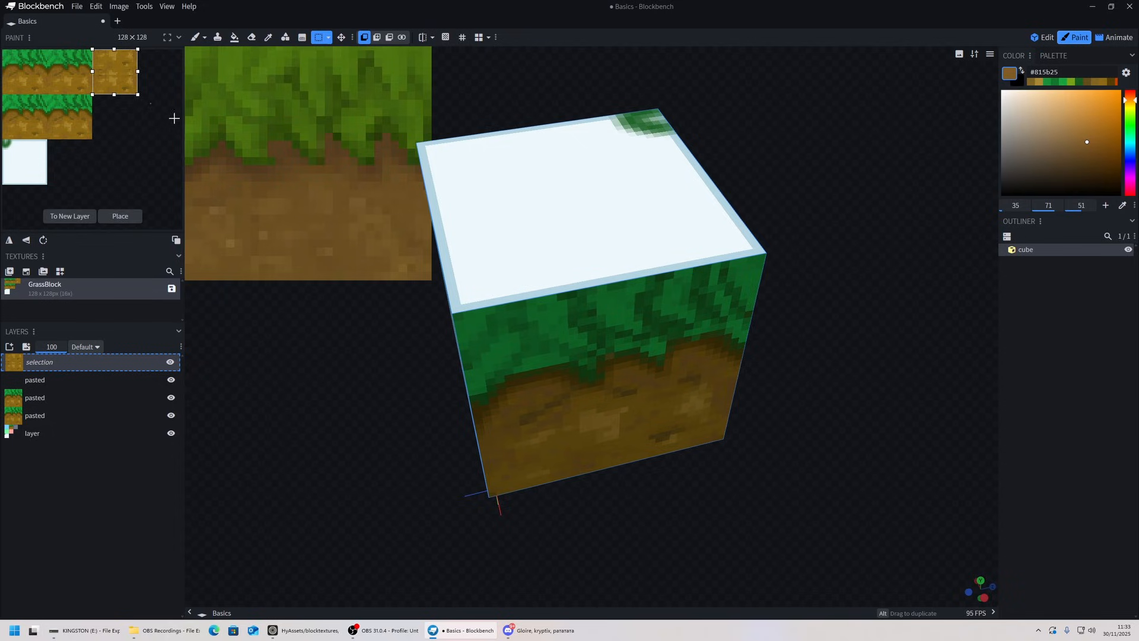
mouse_move(781, 172)
left_mouse_down()
mouse_move(709, 142)
mouse_move(637, 143)
mouse_move(678, 175)
mouse_move(763, 176)
left_mouse_up()
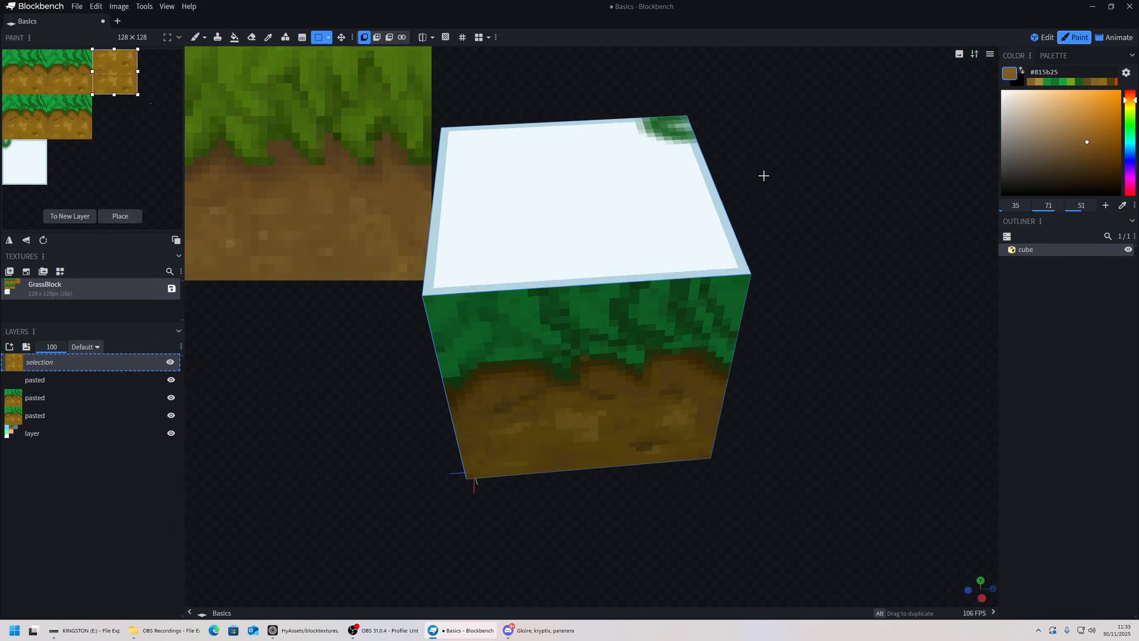
left_click(138, 113)
Step: Copy the grass strip from the pasted side face layer and paste it repeatedly until it covers the white top face region
left_click(37, 397)
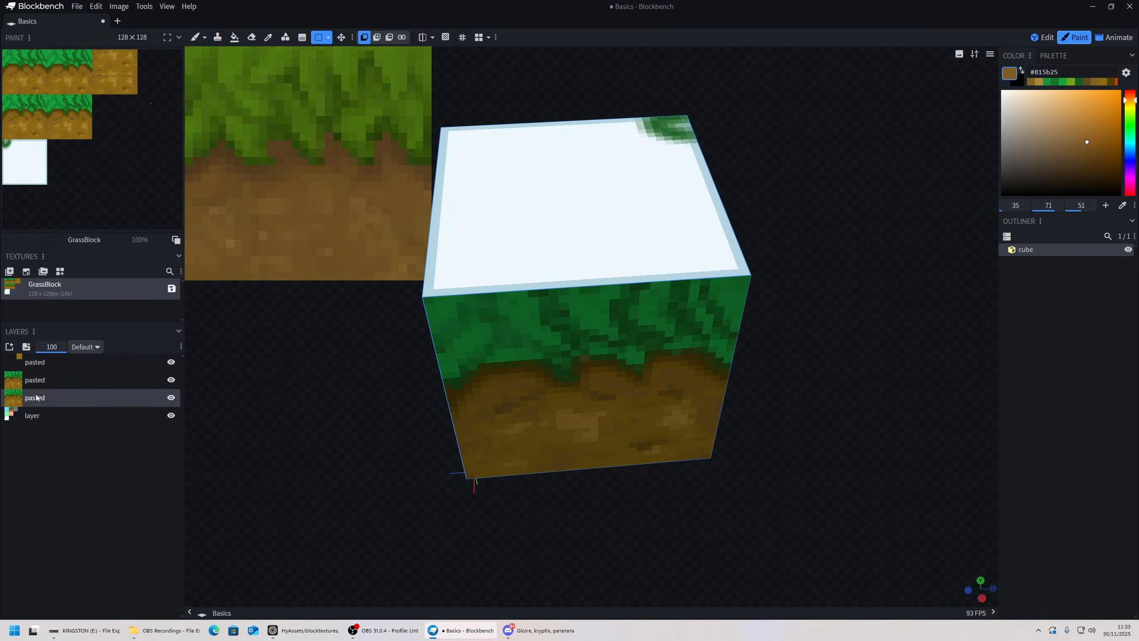
left_click(171, 398)
left_click(170, 398)
left_click(171, 398)
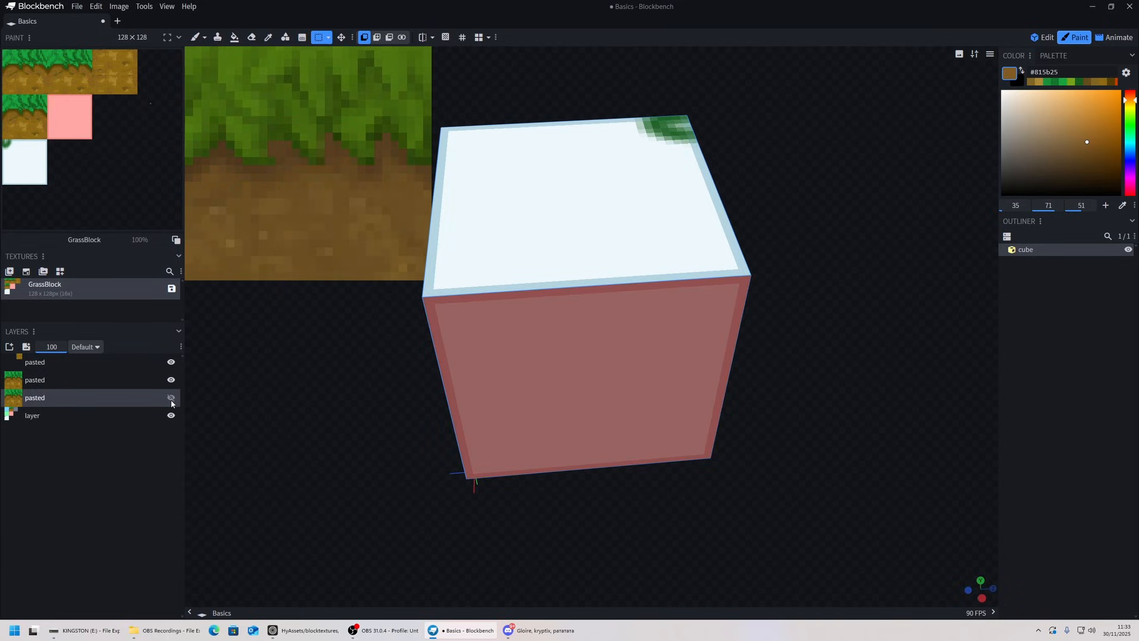
left_click(171, 398)
left_click_drag(48, 94, 93, 105)
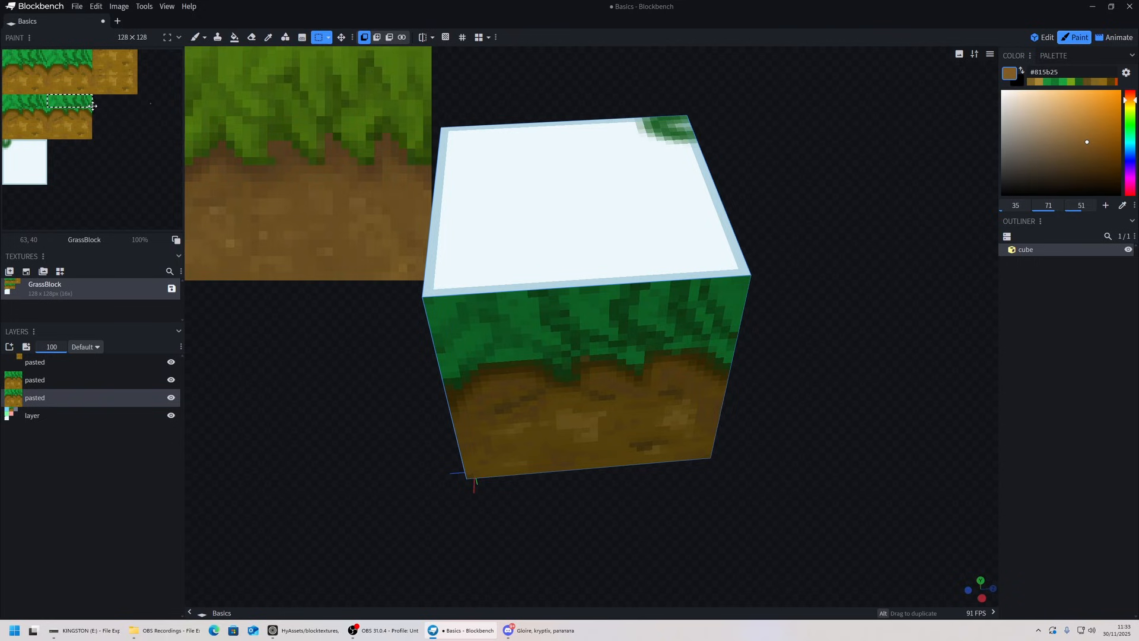
key("ctrl+c")
key("ctrl+v")
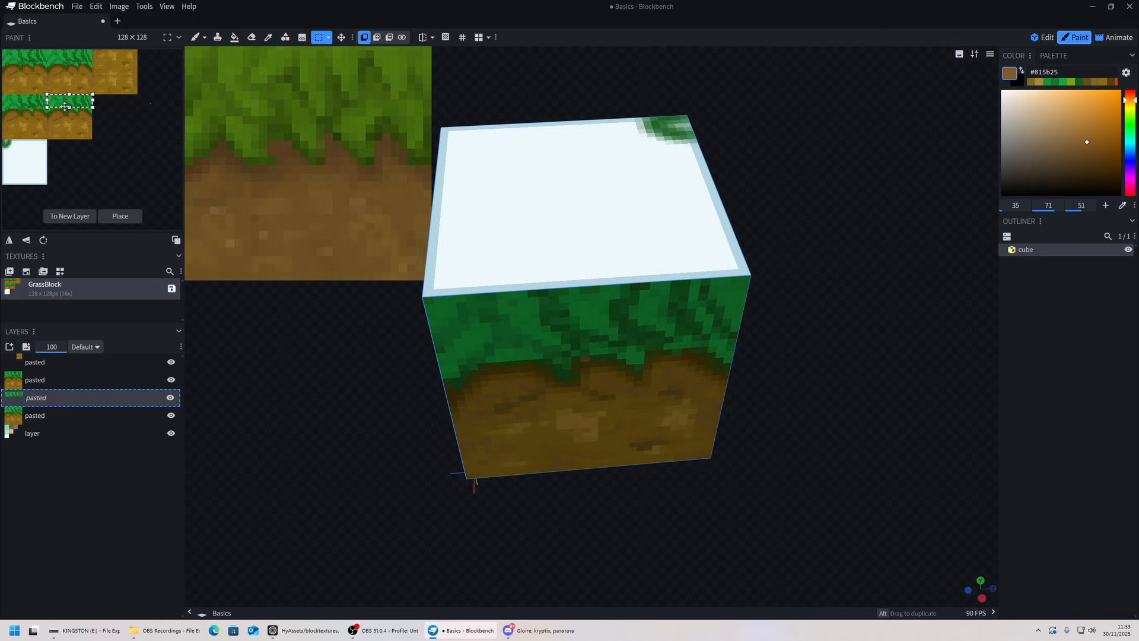
left_click_drag(66, 102, 34, 148)
left_click_drag(830, 142, 691, 78)
Step: Merge the pasted grass strip layers down into a single layer
left_click(35, 450)
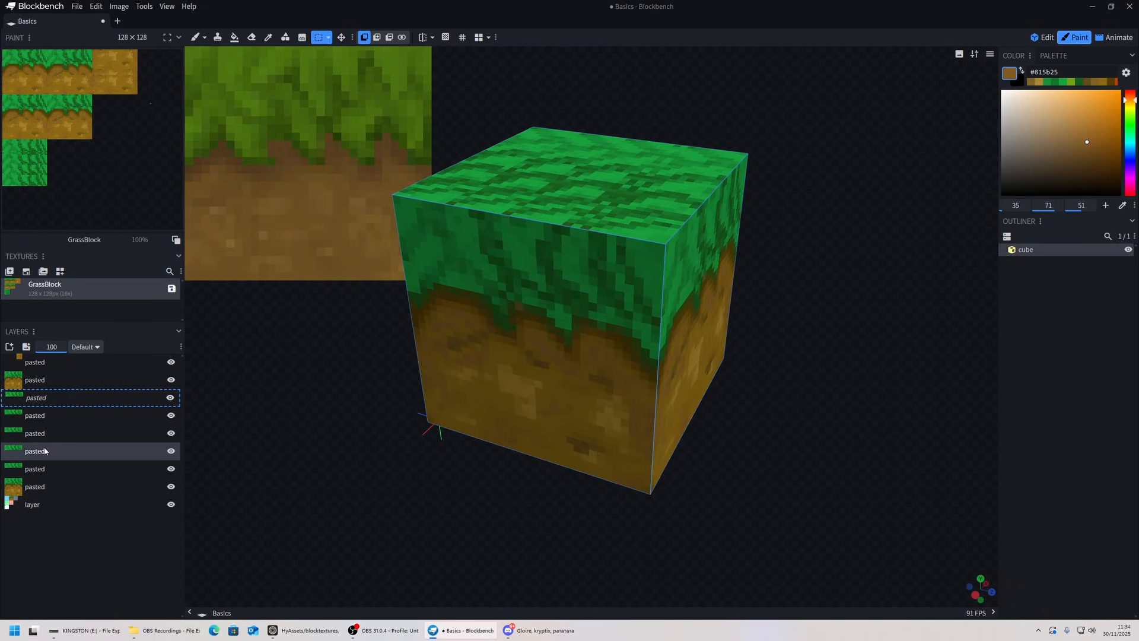
left_click(47, 398)
right_click(48, 401)
left_click(78, 459)
right_click(45, 401)
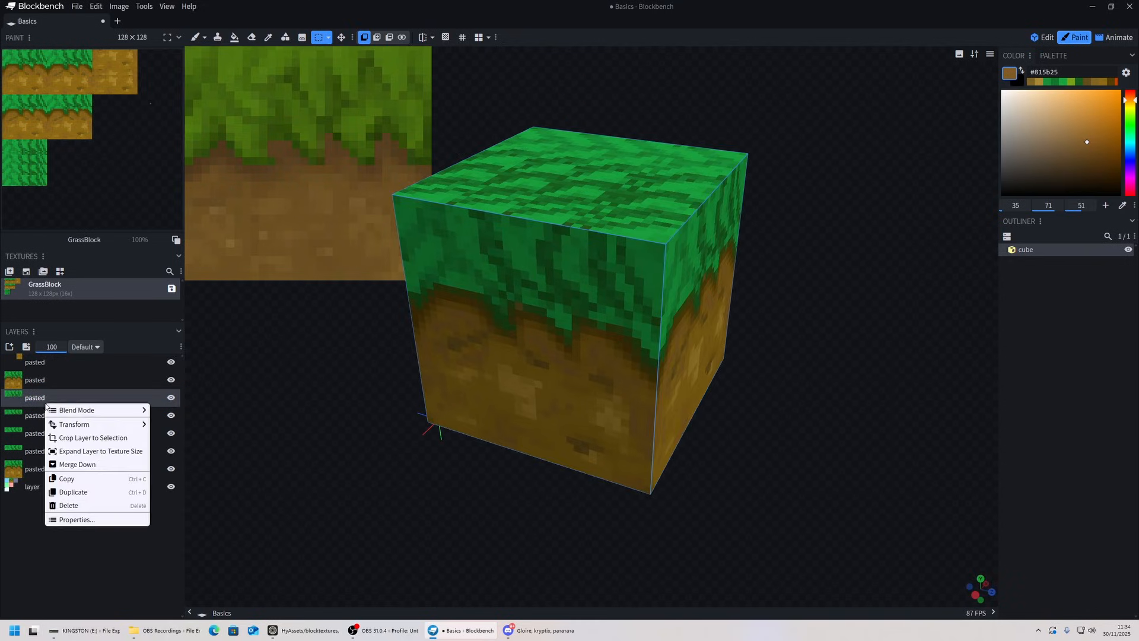
left_click(83, 463)
right_click(46, 401)
left_click(78, 458)
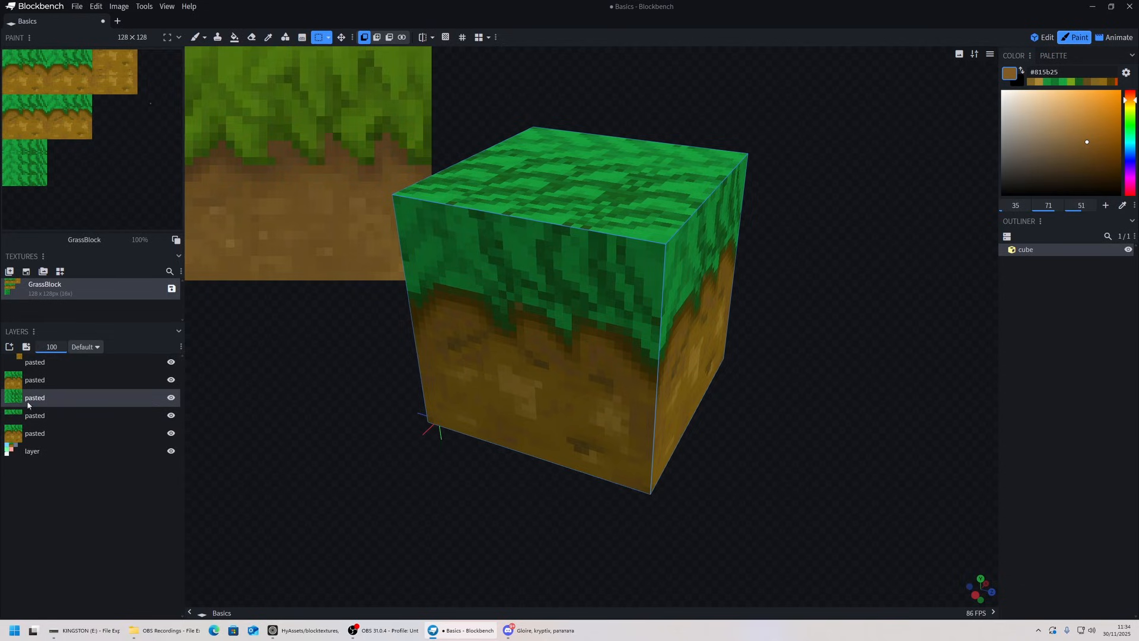
right_click(45, 401)
left_click(80, 457)
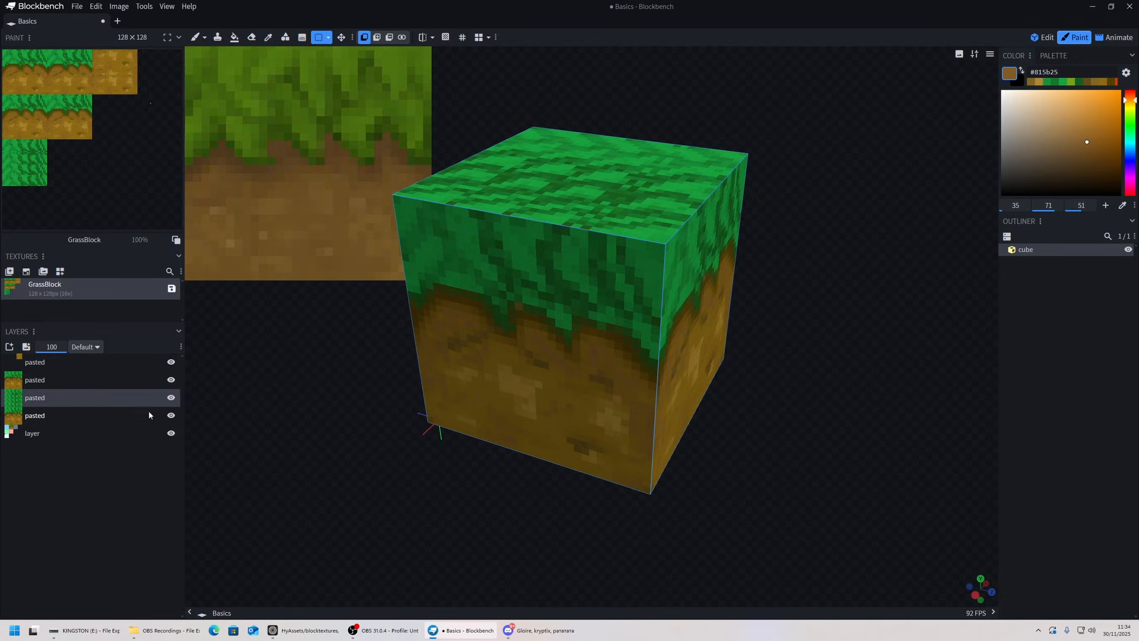
Step: Turn on the pixel grid and switch to the paint brush with bright green #19a23e
left_click_drag(253, 374, 771, 201)
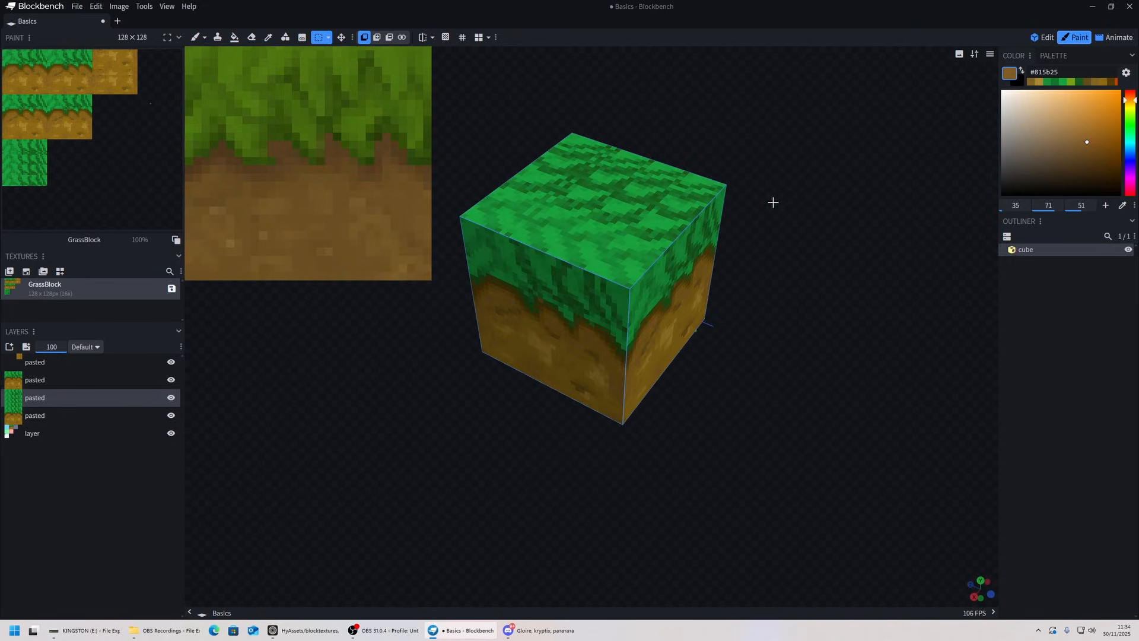
left_click(1063, 82)
scroll(665, 202, "up", 4)
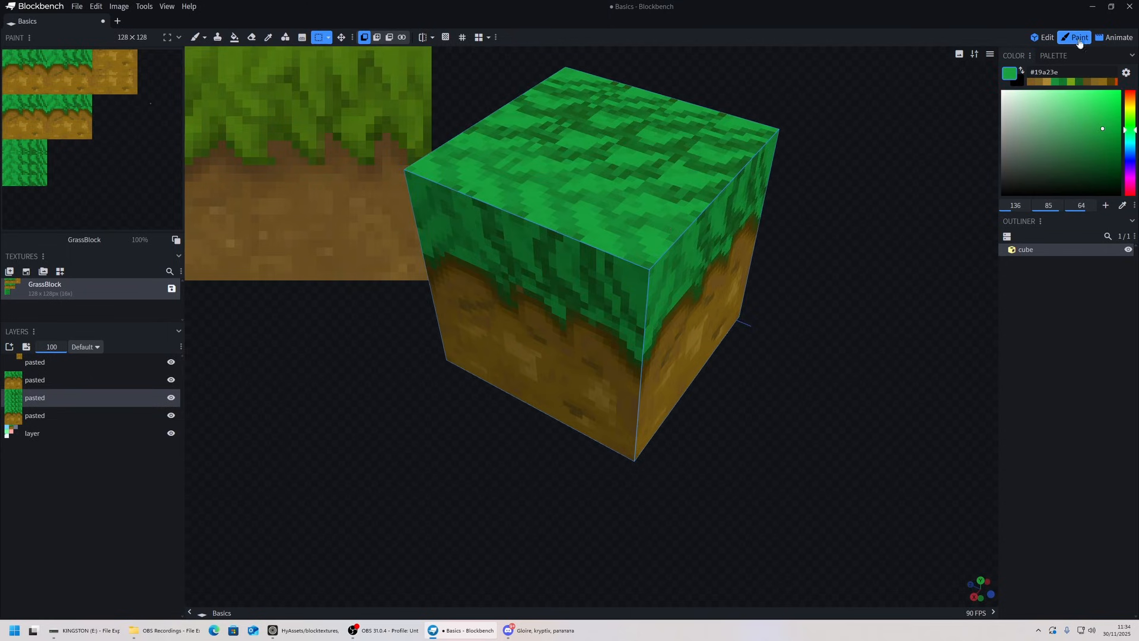
left_click(462, 36)
left_click_drag(586, 220, 550, 140)
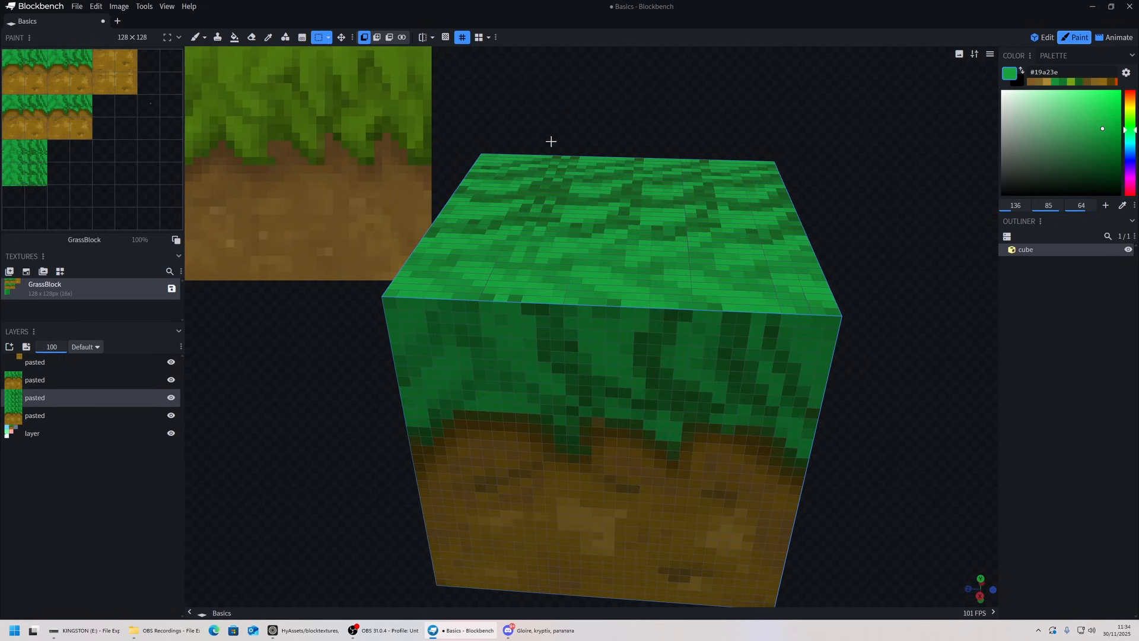
left_click(196, 37)
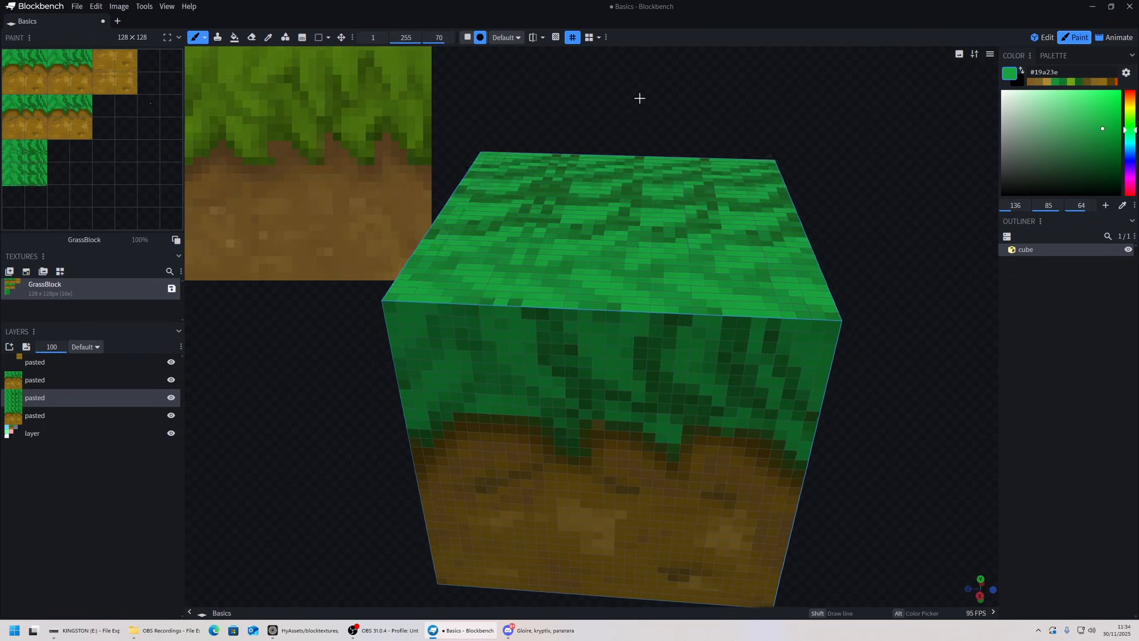
left_click_drag(640, 96, 587, 371)
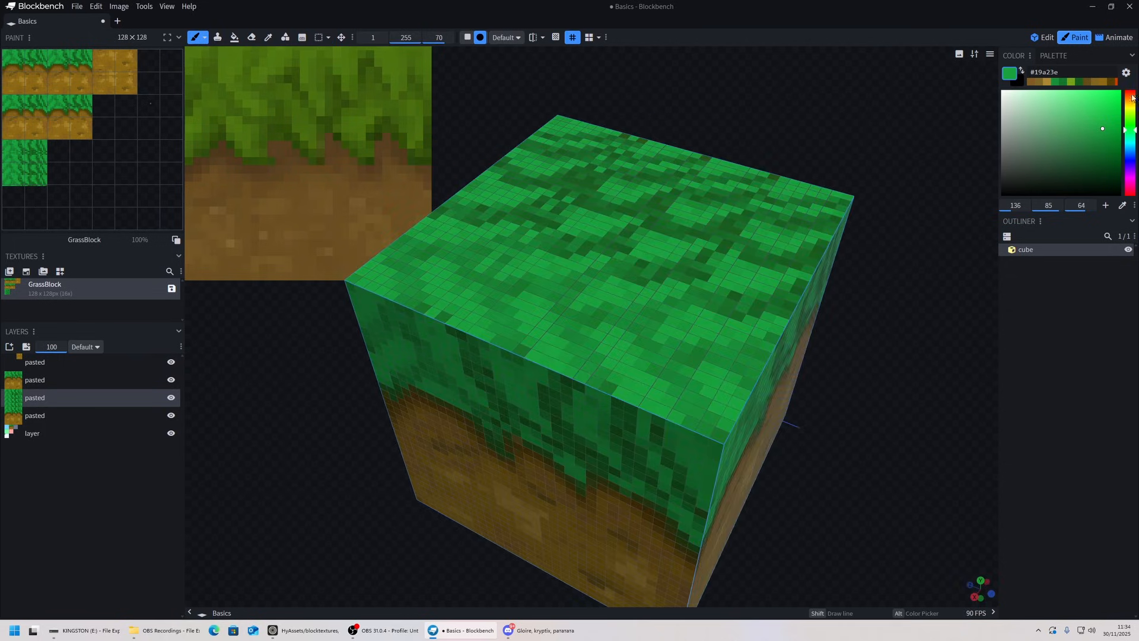
Step: Paint dark green #155d1e pixels along the edges of the cube's top face to match the side grass
left_click(1074, 82)
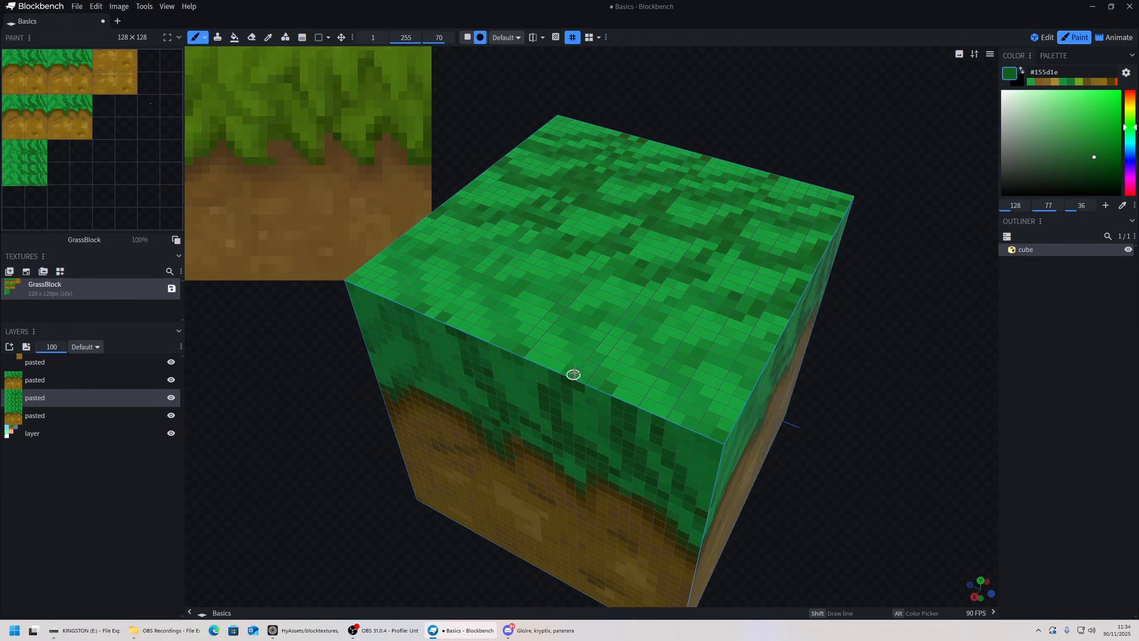
mouse_move(586, 365)
left_mouse_down()
mouse_move(589, 380)
mouse_move(588, 356)
left_mouse_up()
left_click_drag(489, 348, 490, 329)
left_click_drag(661, 399, 680, 393)
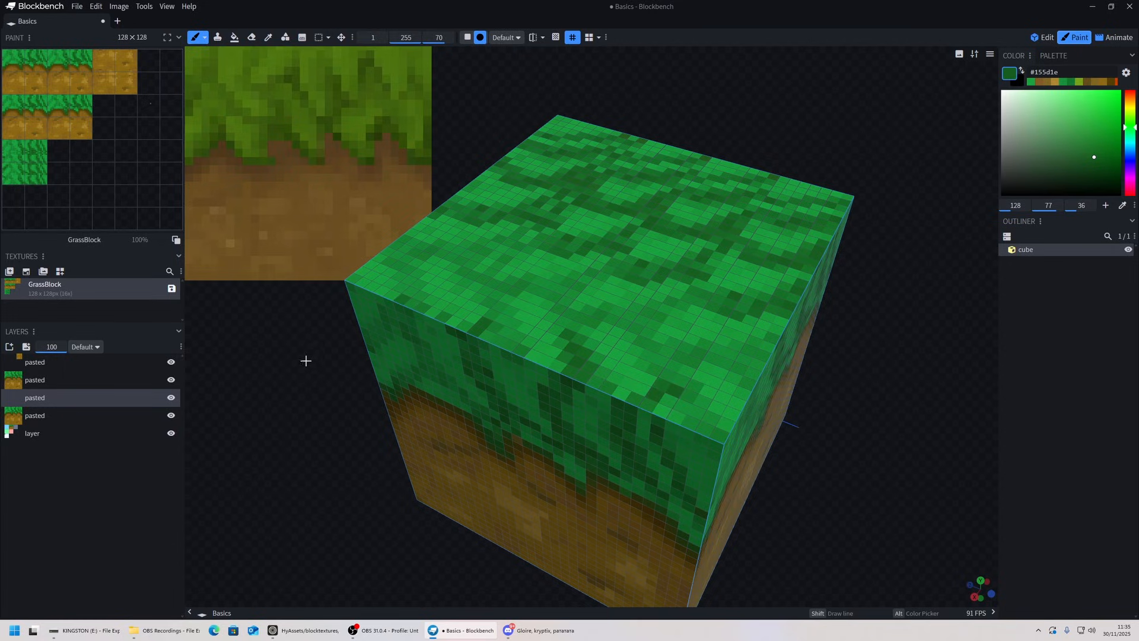
left_click_drag(945, 296, 849, 294)
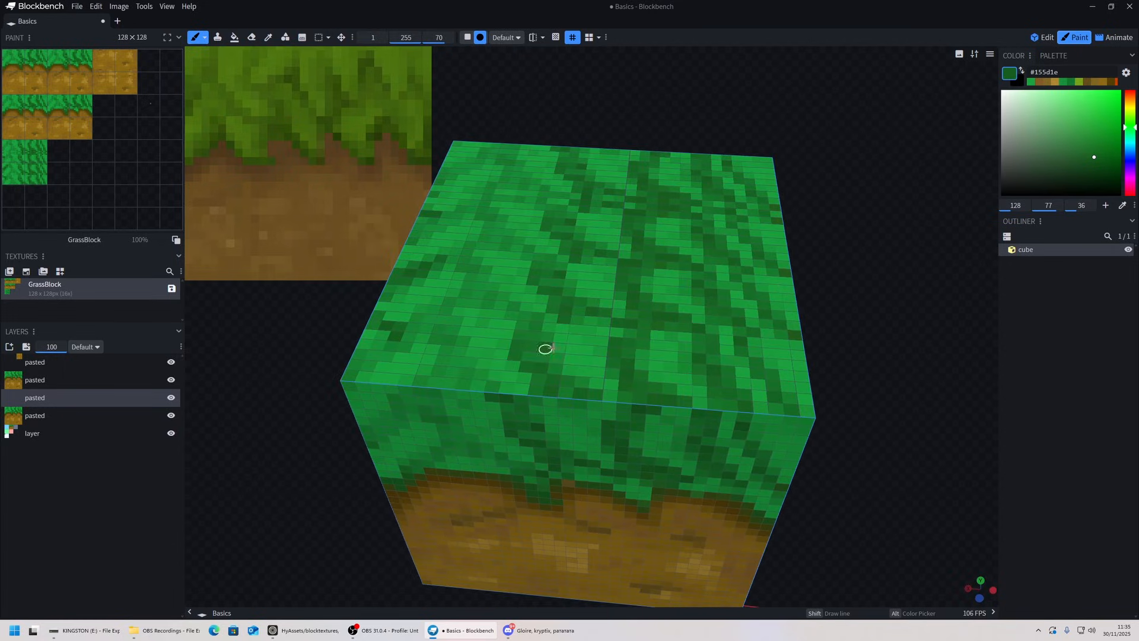
mouse_move(545, 349)
left_mouse_down()
mouse_move(773, 252)
mouse_move(714, 255)
mouse_move(714, 270)
left_mouse_up()
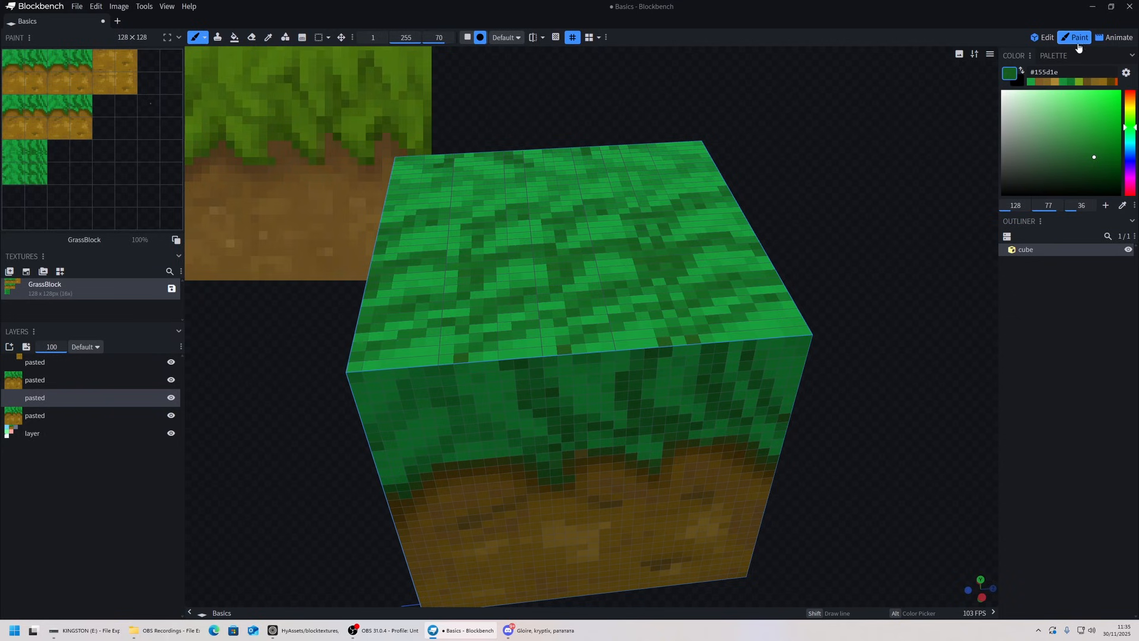
left_click_drag(890, 254, 807, 258)
Step: Paint over darker pixels near the front corner of the cube's top face with bright green #19a23e
left_click(1071, 81)
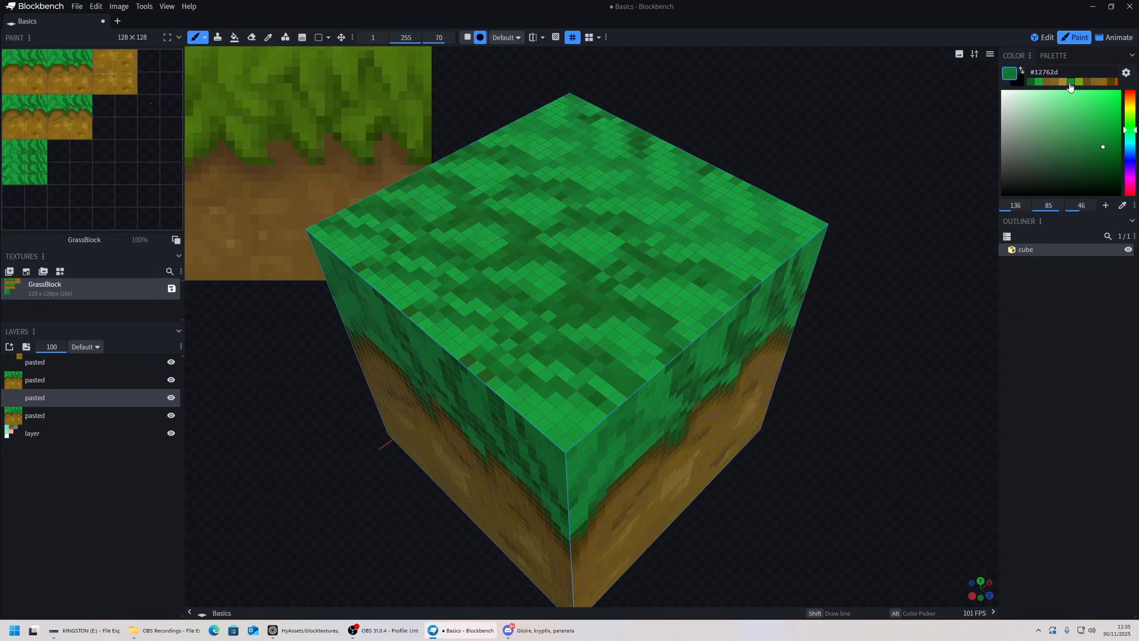
left_click(1031, 82)
middle_click_drag(631, 409, 692, 387)
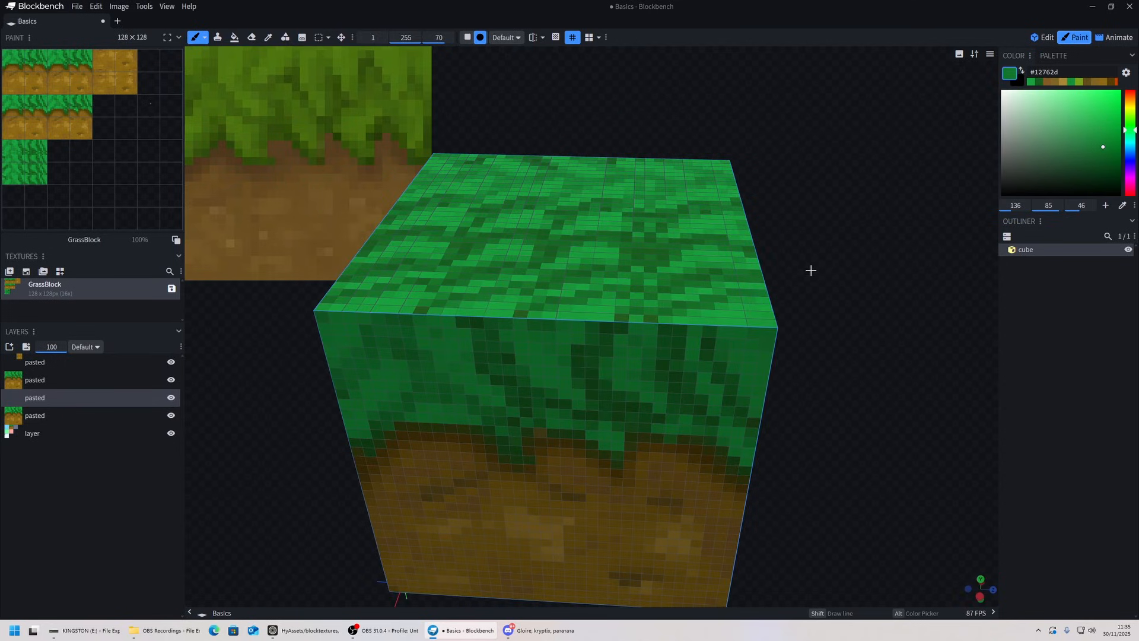
middle_click_drag(811, 271, 752, 285)
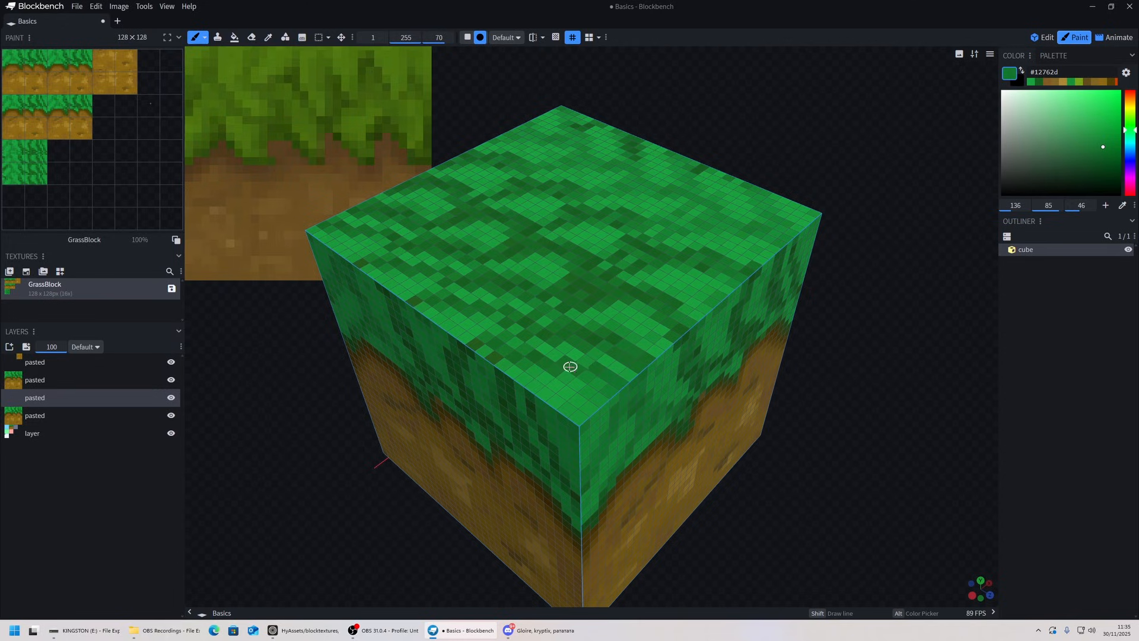
left_click(1032, 83)
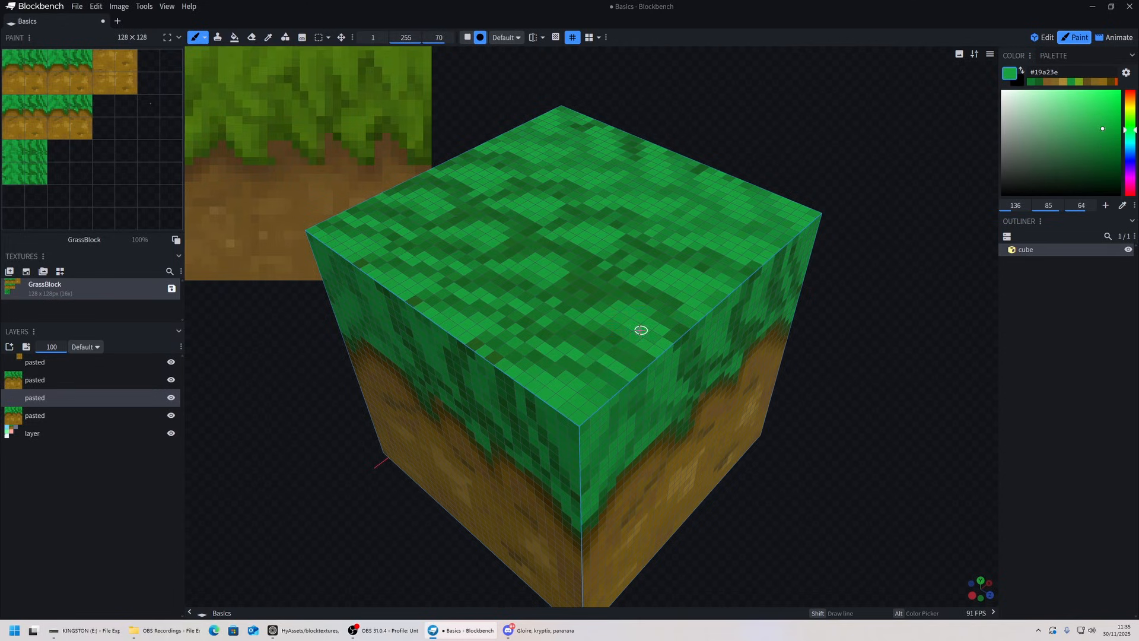
left_click(541, 359)
Step: Blend the grass along the edges and corners of the top face with strokes of mid green #178f38
left_click(1070, 82)
mouse_move(642, 364)
left_mouse_down()
mouse_move(540, 321)
mouse_move(522, 326)
mouse_move(535, 350)
left_mouse_up()
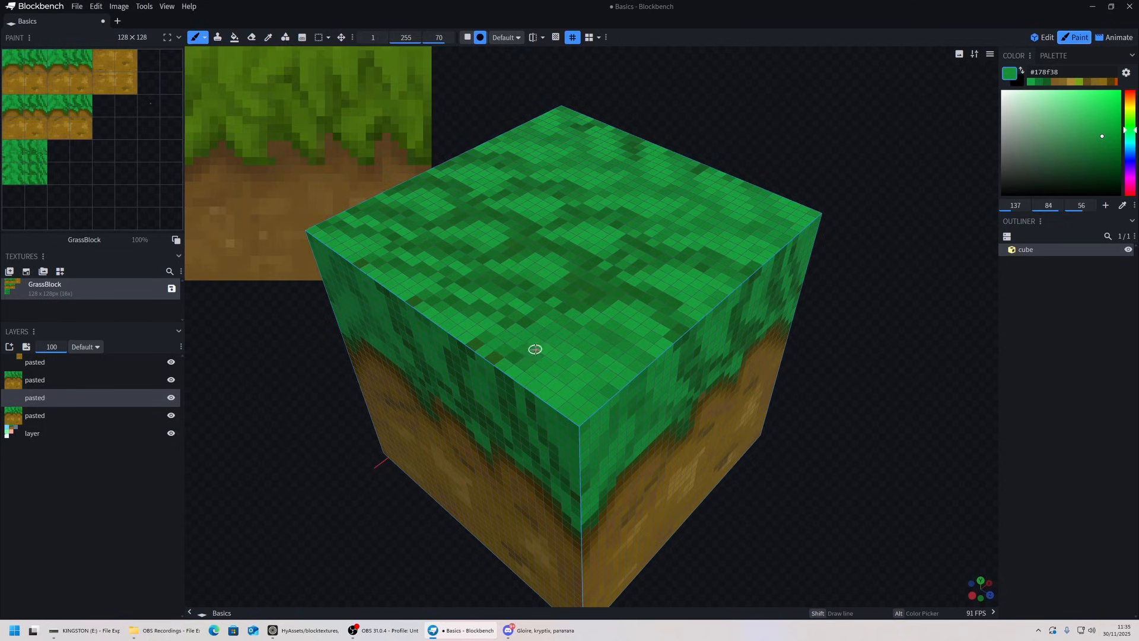
left_click_drag(878, 333, 880, 394)
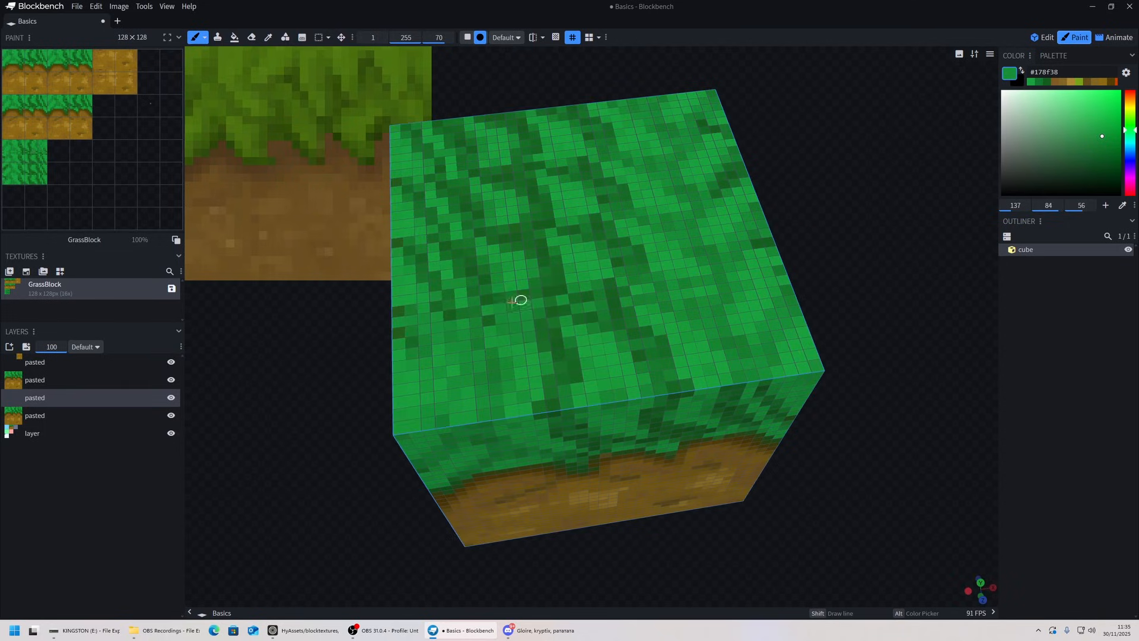
left_click(488, 320)
mouse_move(849, 178)
left_mouse_down()
mouse_move(801, 158)
mouse_move(643, 180)
mouse_move(762, 205)
left_mouse_up()
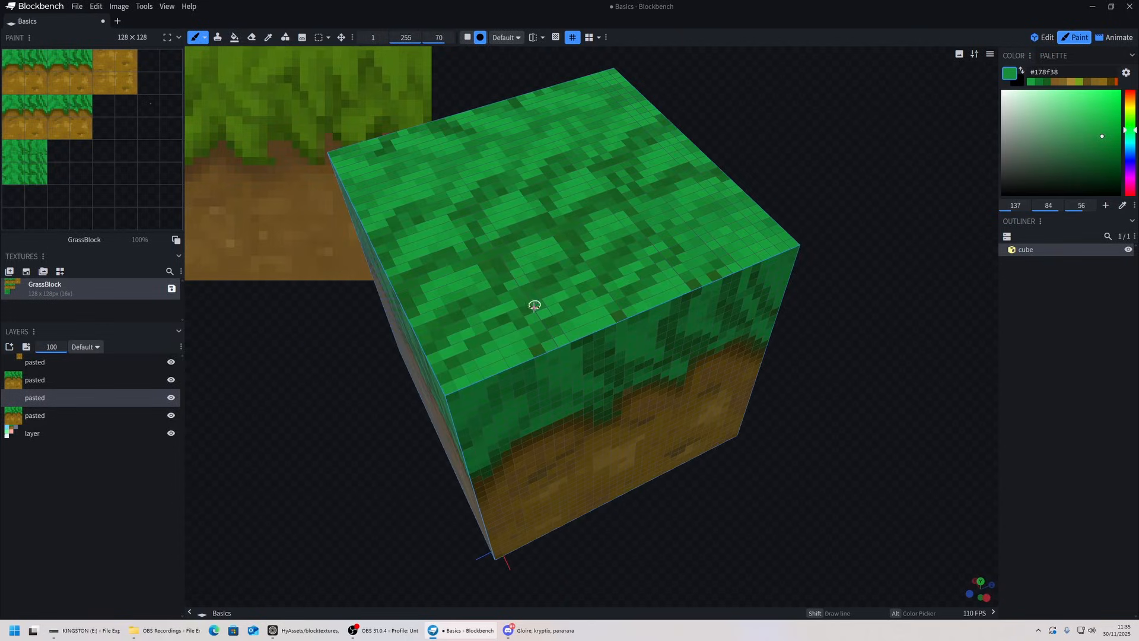
mouse_move(534, 305)
left_mouse_down()
mouse_move(486, 328)
mouse_move(493, 315)
mouse_move(458, 298)
left_mouse_up()
mouse_move(309, 406)
left_mouse_down()
mouse_move(537, 402)
mouse_move(783, 440)
left_mouse_up()
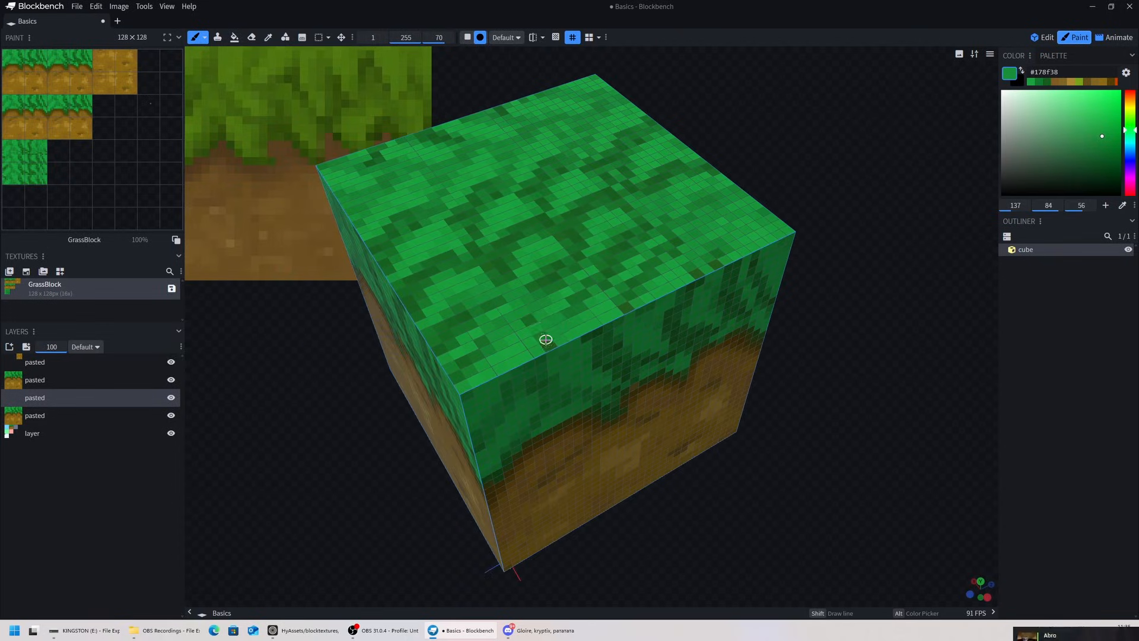
left_click_drag(812, 401, 964, 529)
left_click_drag(272, 519, 635, 345)
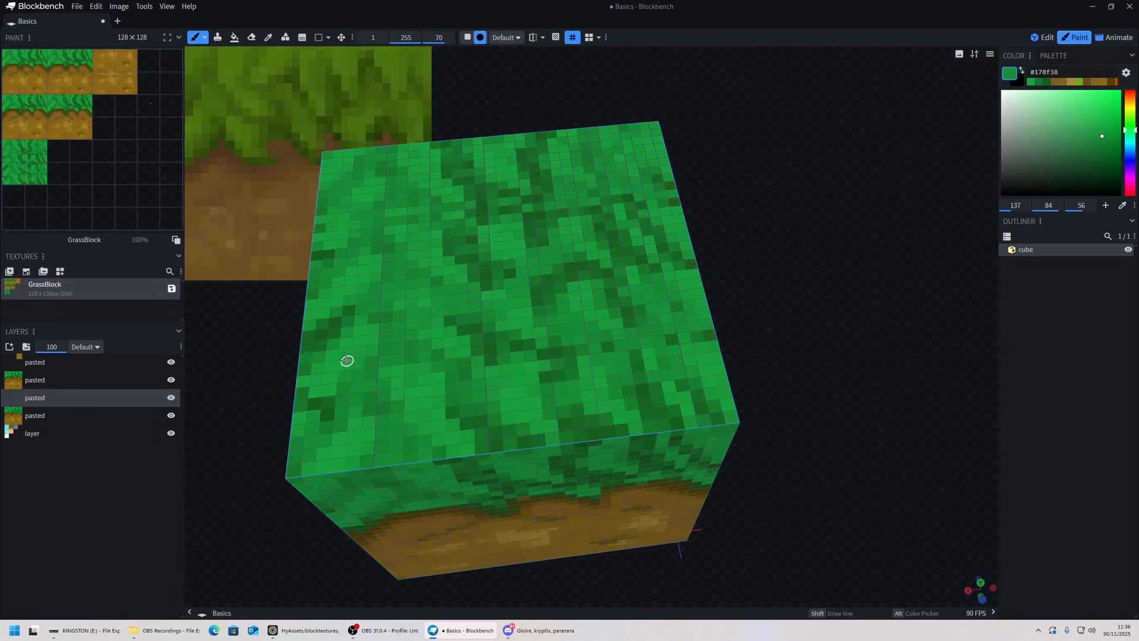
right_click_drag(641, 338, 737, 234)
Step: Turn off the pixel grid and save the Basics model with its GrassBlock texture
left_click(572, 36)
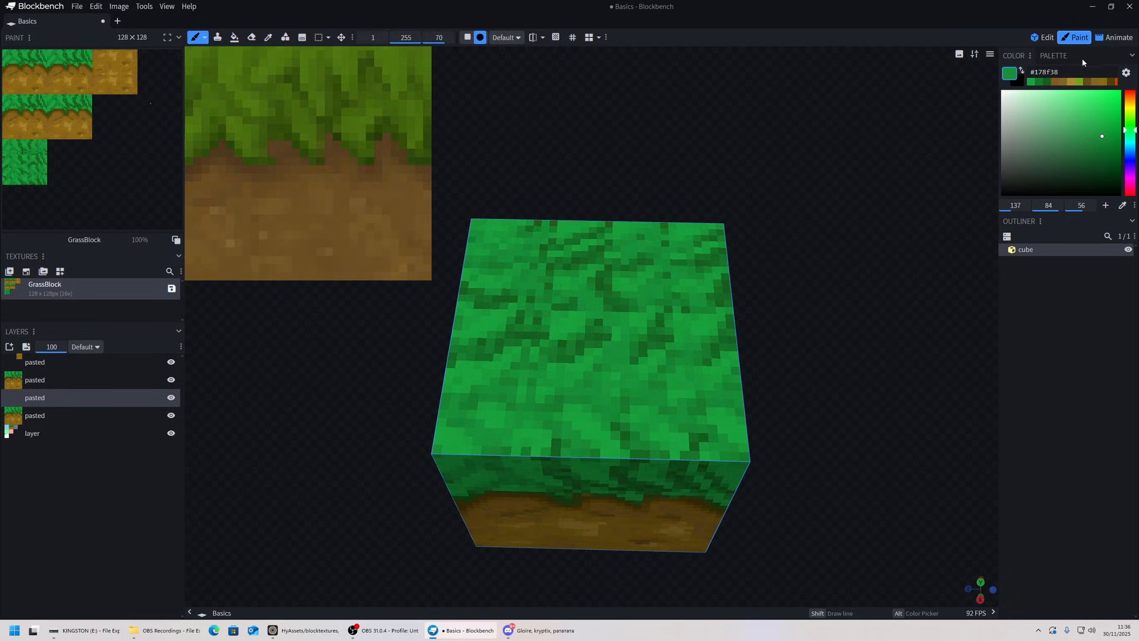
left_click_drag(774, 296, 605, 219)
scroll(677, 290, "down", 5)
left_click_drag(682, 297, 830, 232)
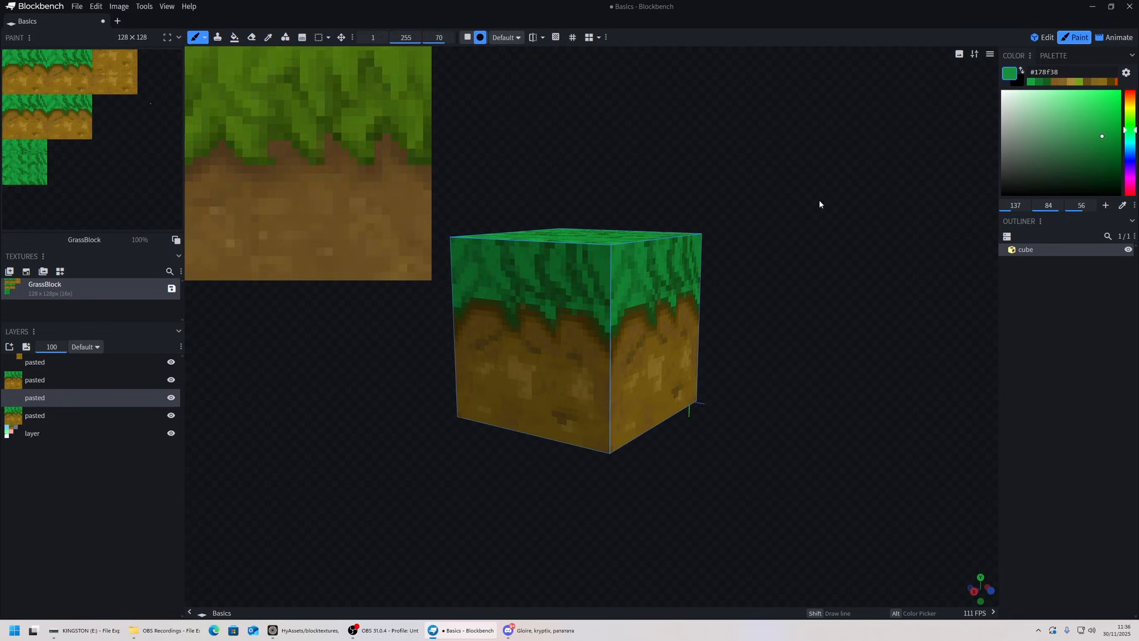
left_click_drag(398, 350, 945, 351)
scroll(834, 353, "up", 4)
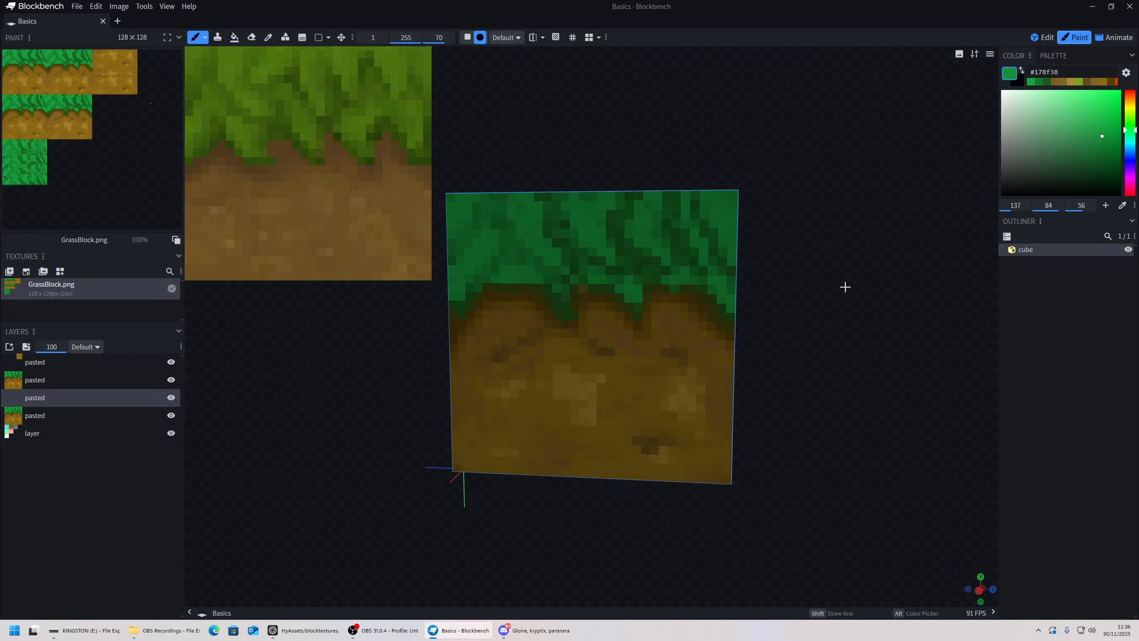
Step: Examine how the textured block's grass top and side faces look from several angles
left_click_drag(665, 146, 686, 148)
left_click_drag(570, 121, 832, 175)
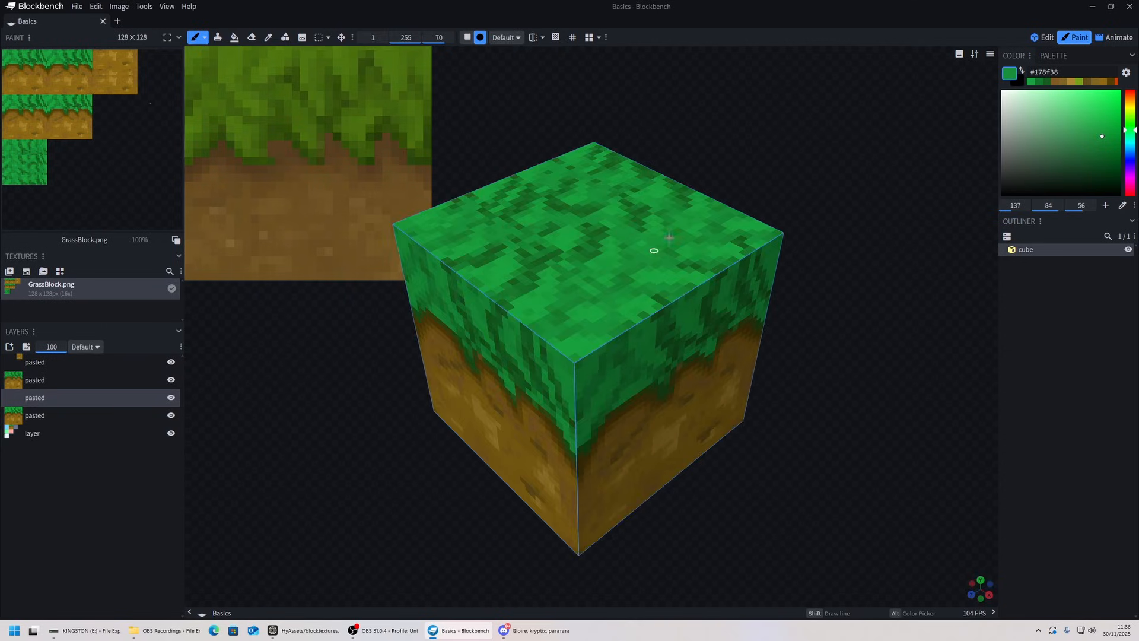
left_click_drag(670, 237, 835, 185)
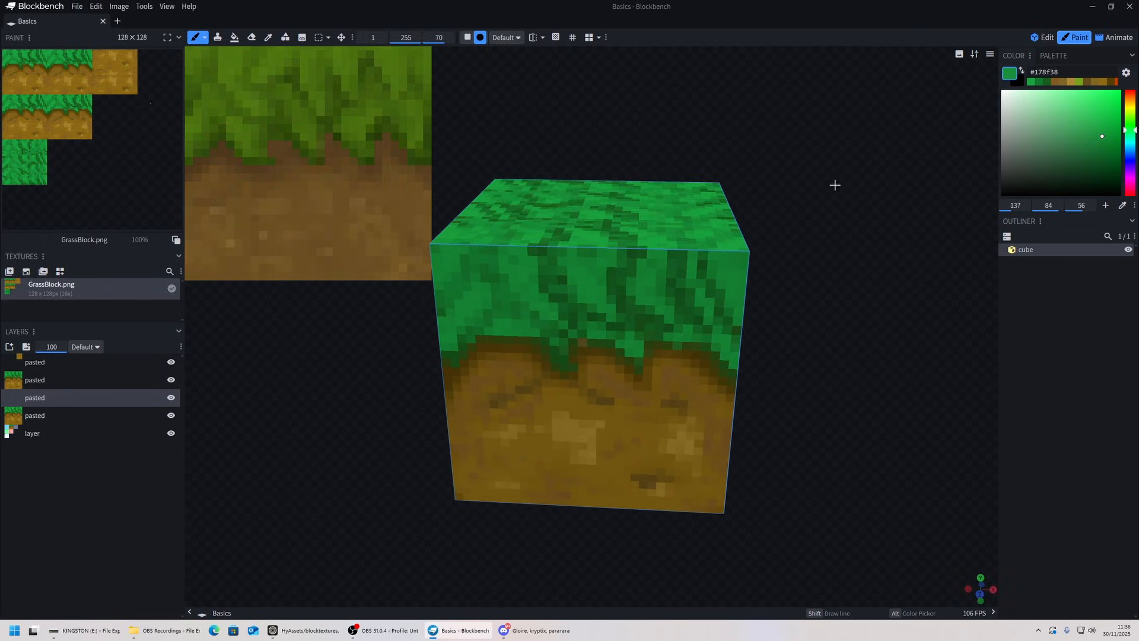
left_click_drag(708, 188, 826, 140)
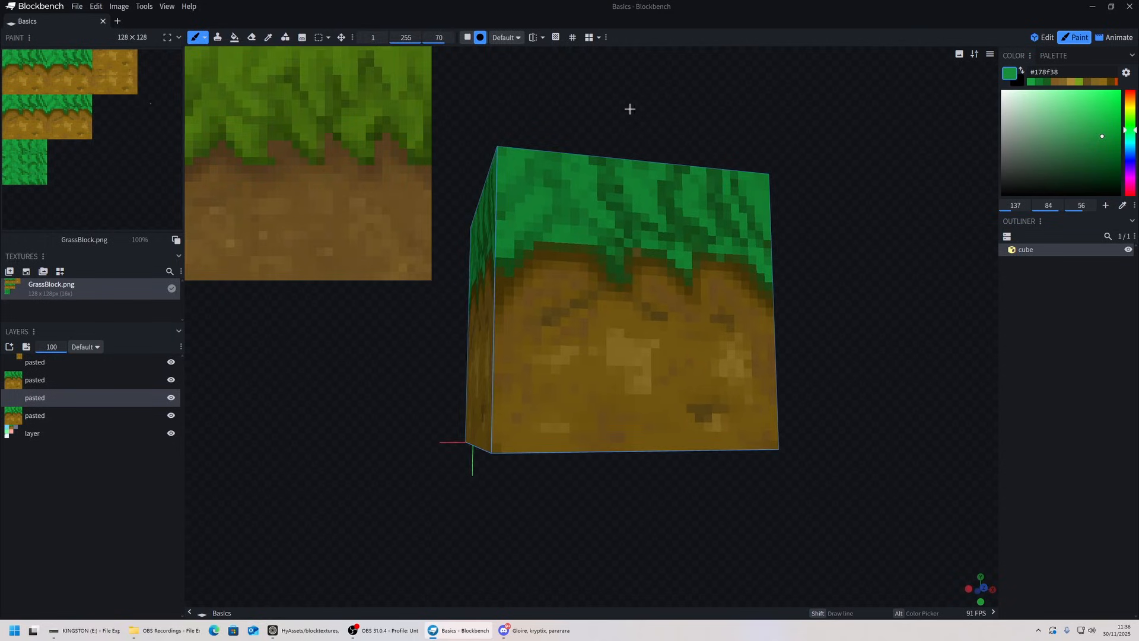
left_click_drag(629, 109, 365, 90)
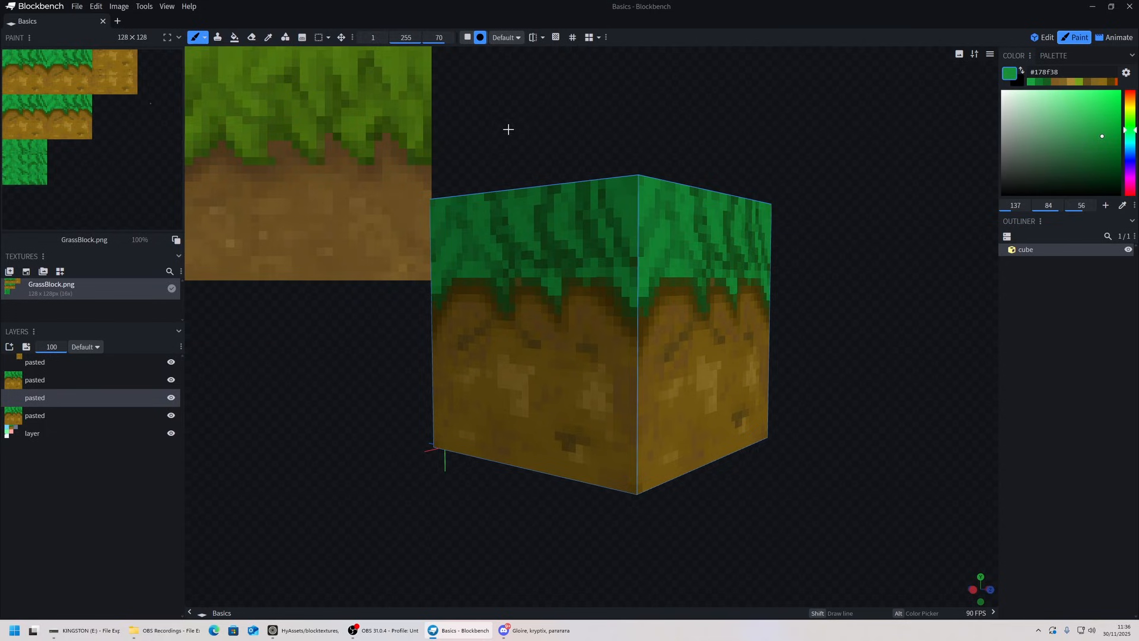
left_click_drag(543, 136, 580, 146)
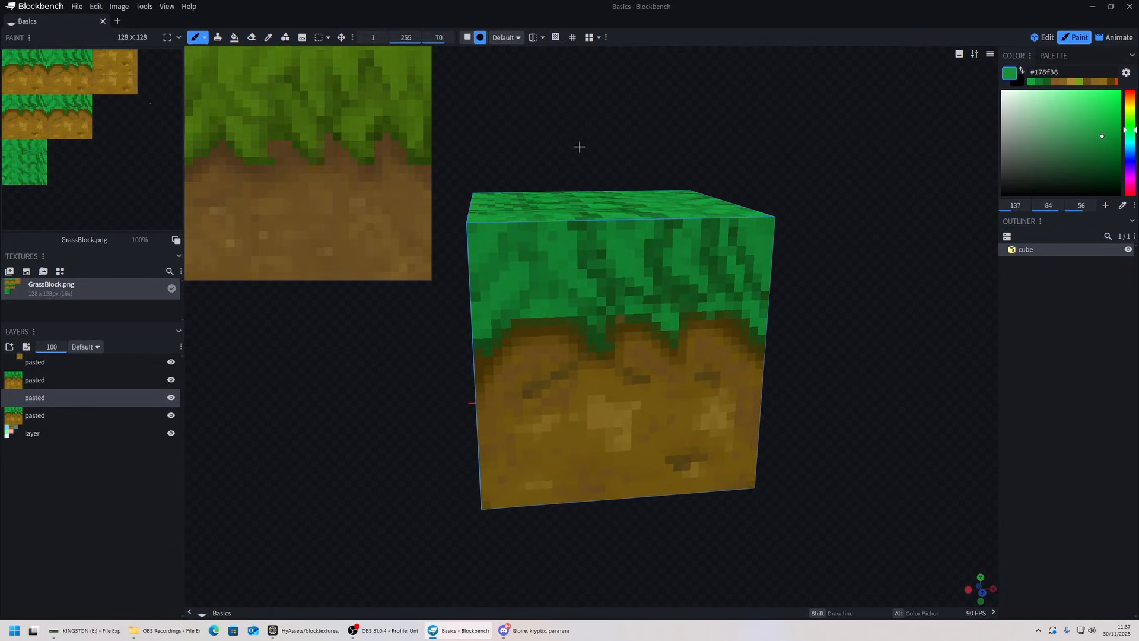
Step: Move the reference image directly above the block's front face for comparison, and delete the reference image
left_click(385, 121)
left_click_drag(381, 123, 667, 133)
left_click(834, 148)
left_click_drag(833, 148, 808, 134)
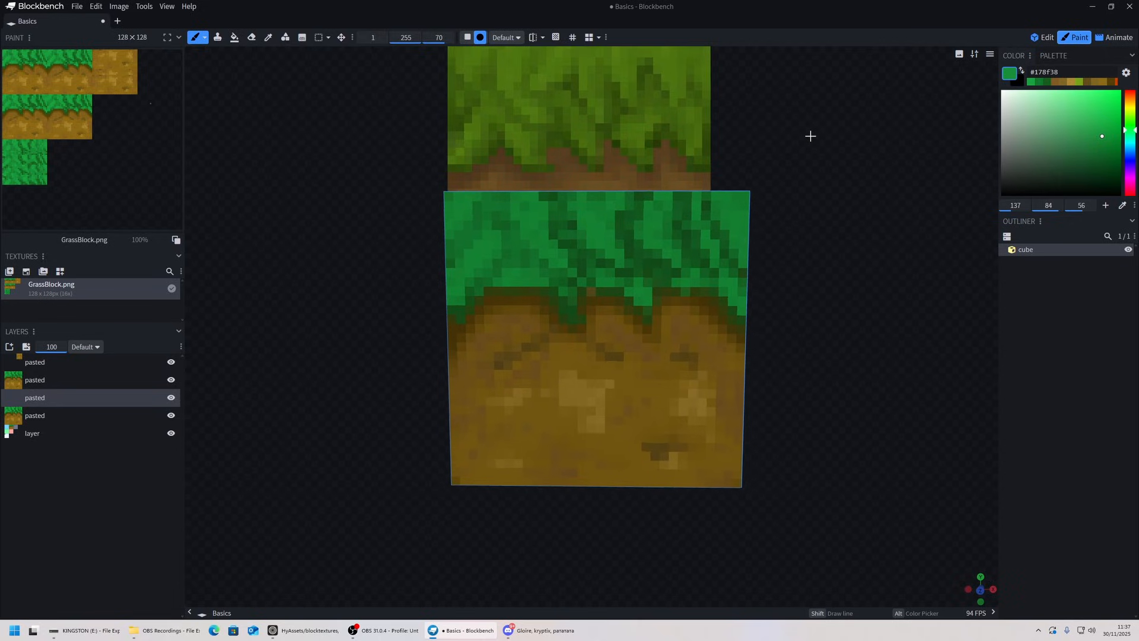
left_click(696, 119)
key("Delete")
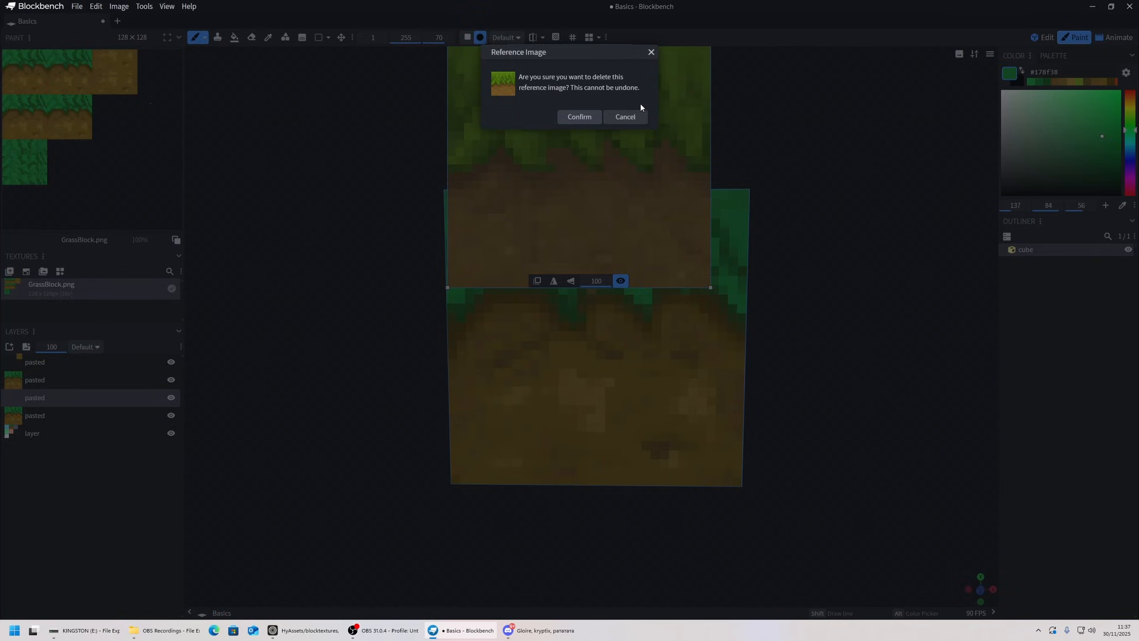
left_click(587, 115)
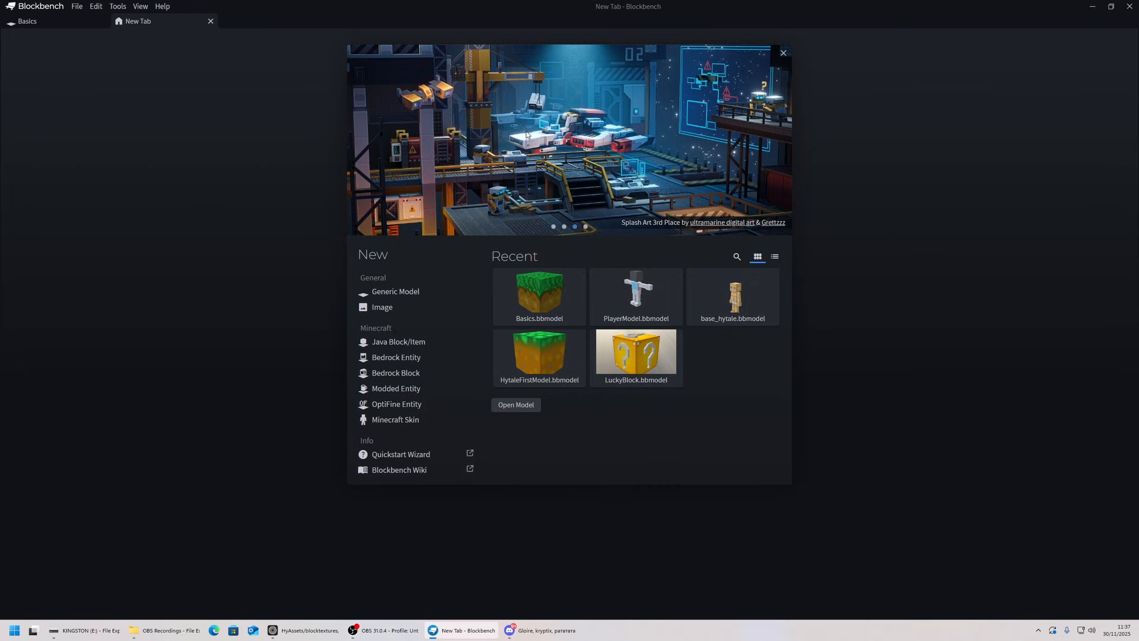
Step: Create a new generic model named PlayerModel with a 64 × 64 texture size
left_click(400, 291)
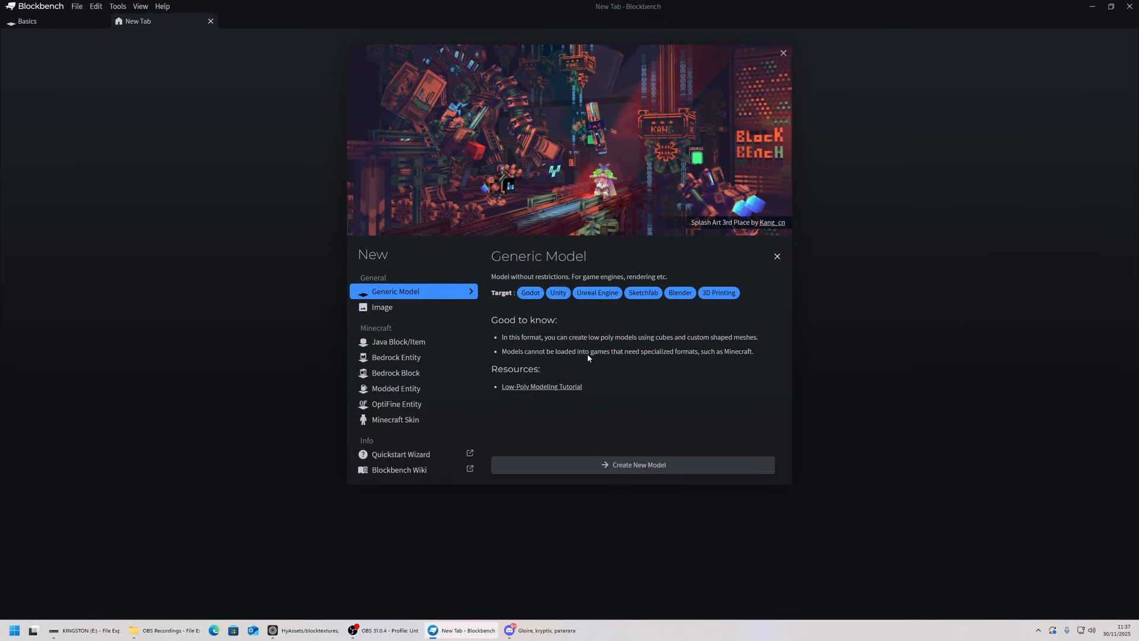
left_click(628, 465)
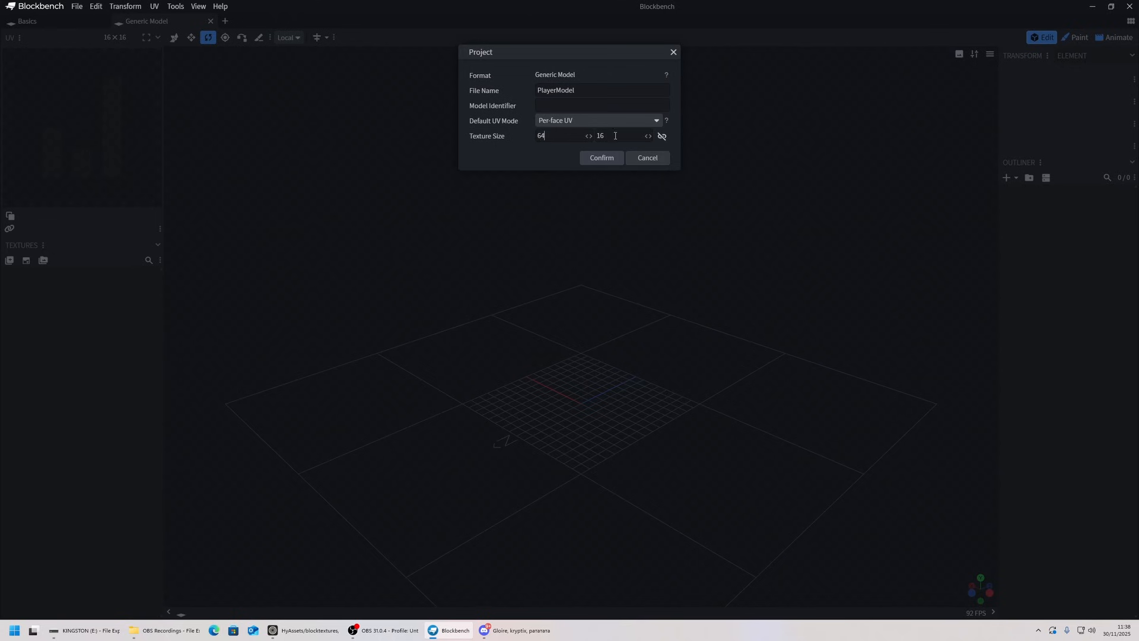
type("4")
left_click(610, 161)
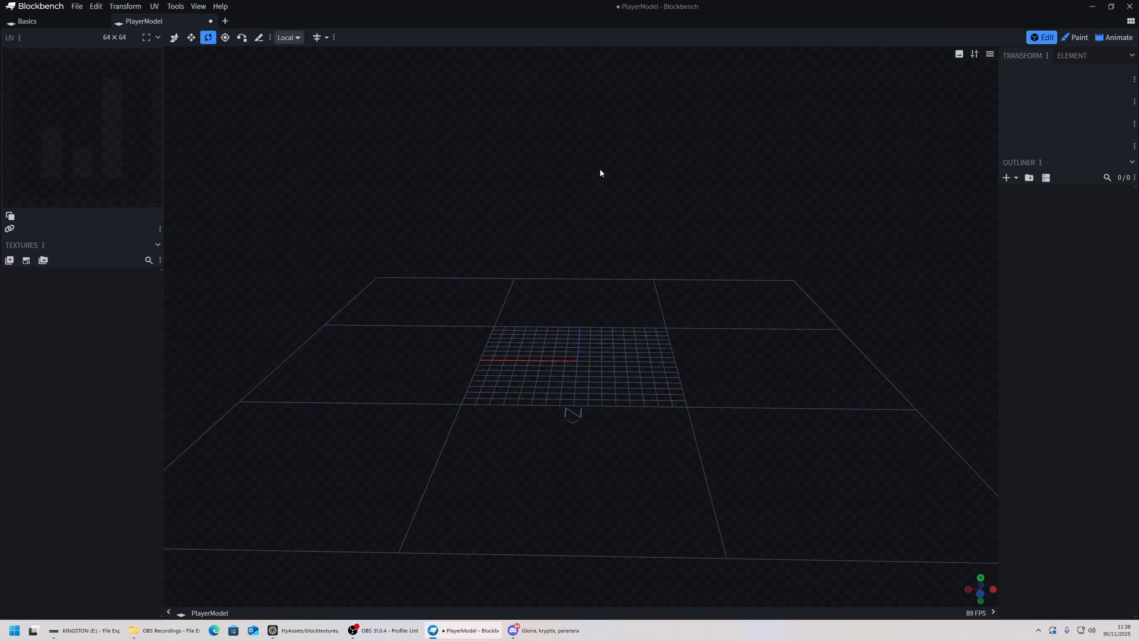
Step: Add a cube and set its size to 64 × 64 × 64
left_click_drag(597, 172, 602, 184)
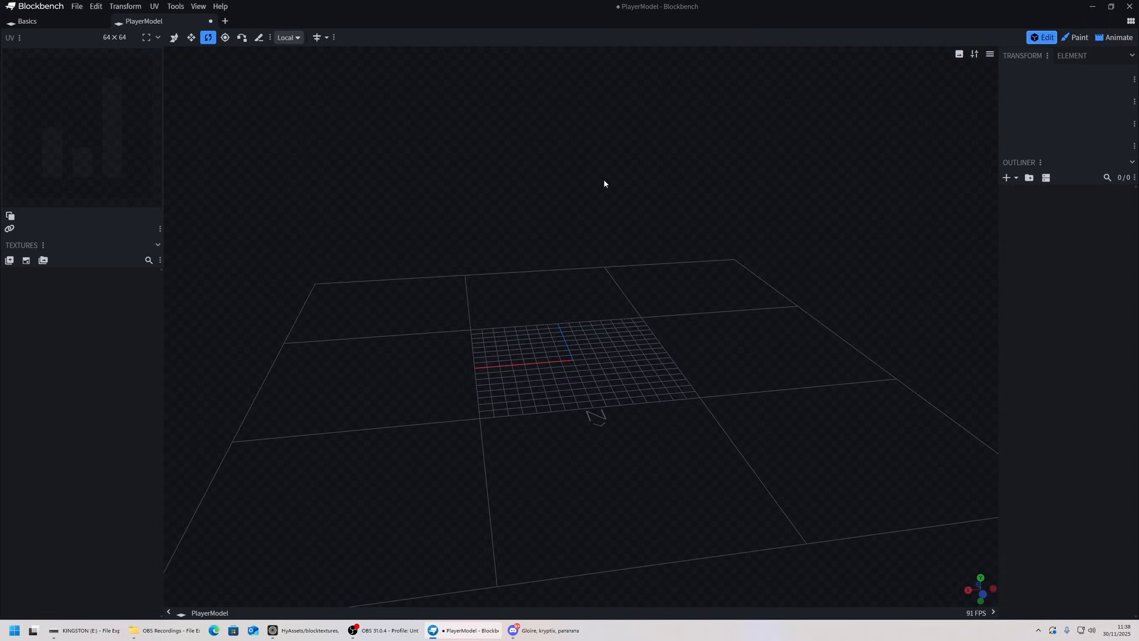
mouse_move(663, 208)
left_mouse_down()
mouse_move(643, 203)
mouse_move(645, 220)
left_mouse_up()
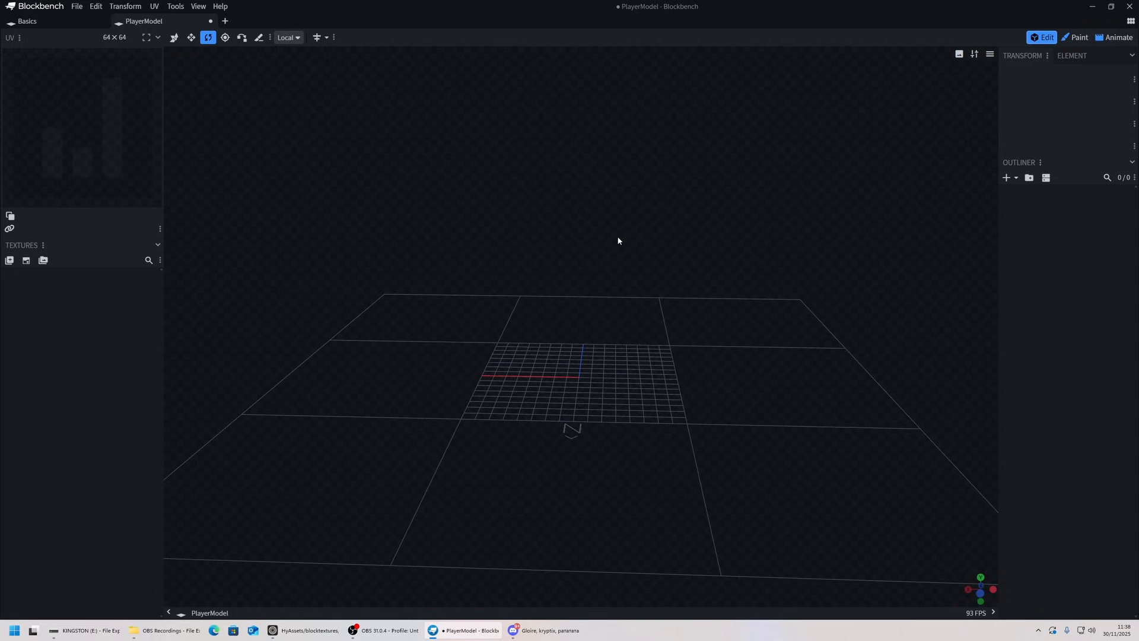
left_click(1017, 178)
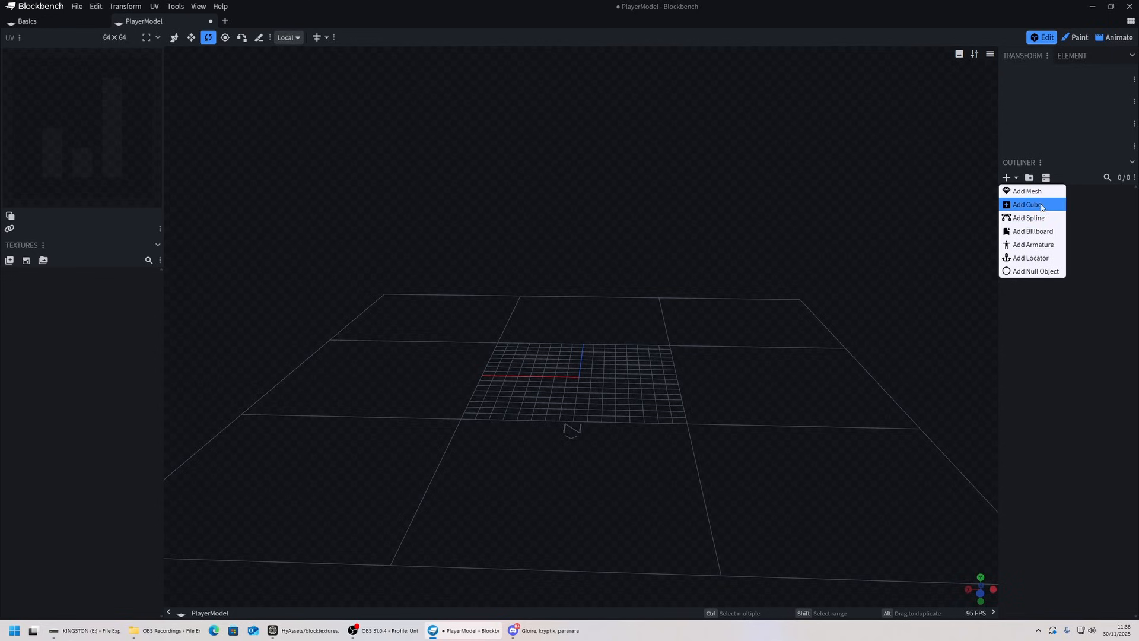
left_click(1037, 205)
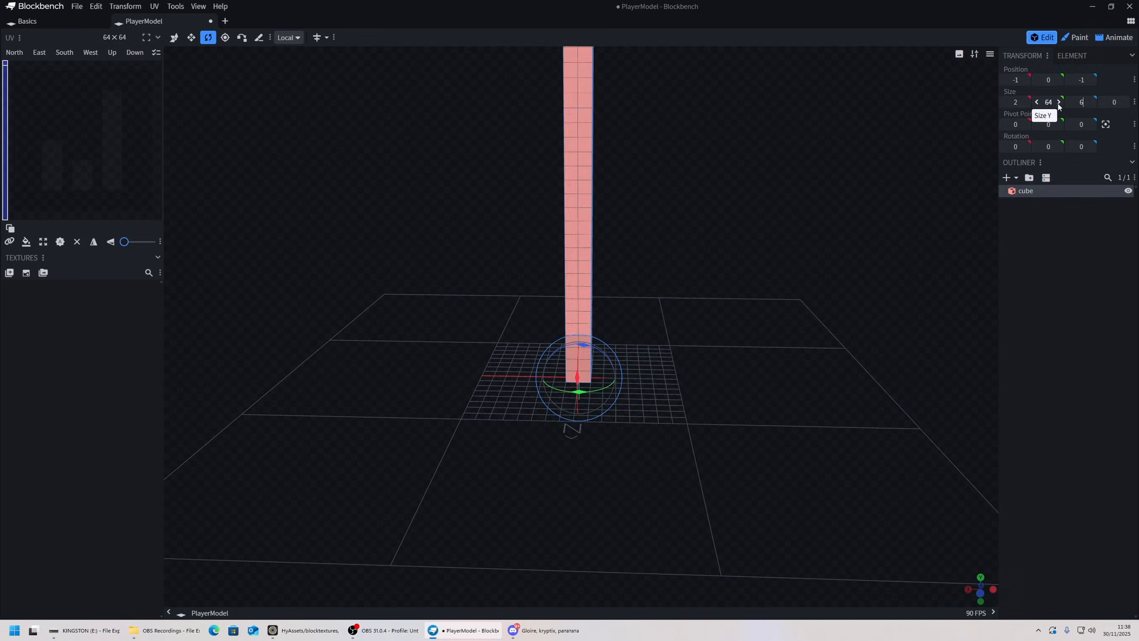
left_click(1025, 102)
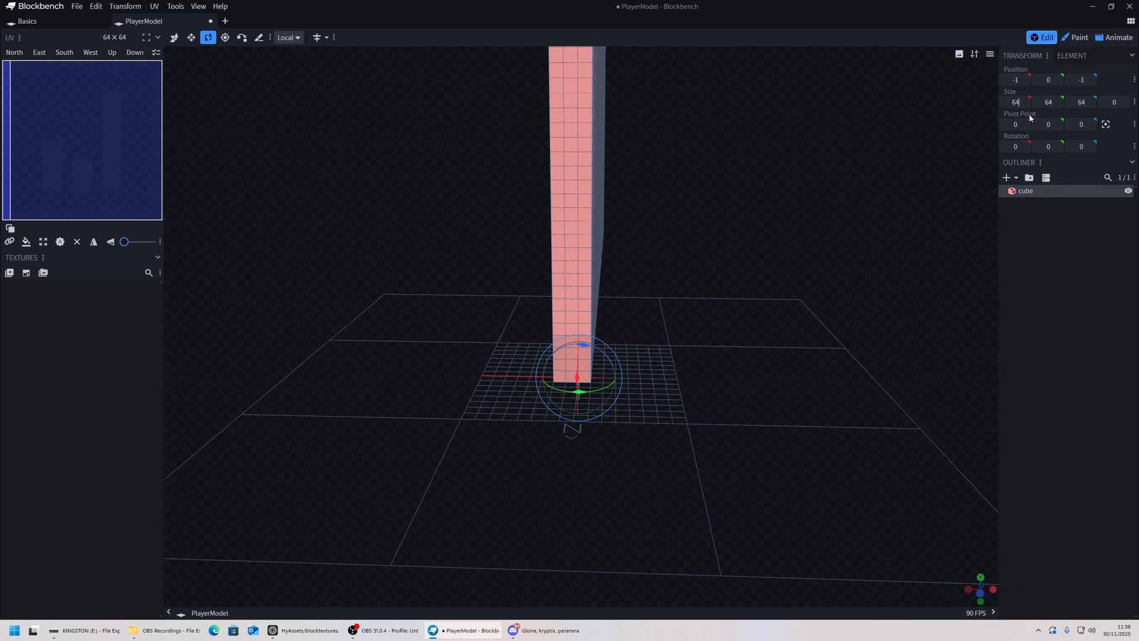
key("Return")
Step: Move the cube roughly over the grid's centre and raise it, to a position of about -29, 59, -31
left_click_drag(727, 193, 702, 205)
scroll(702, 205, "down", 10)
right_click_drag(703, 205, 693, 245)
key("s")
key("v")
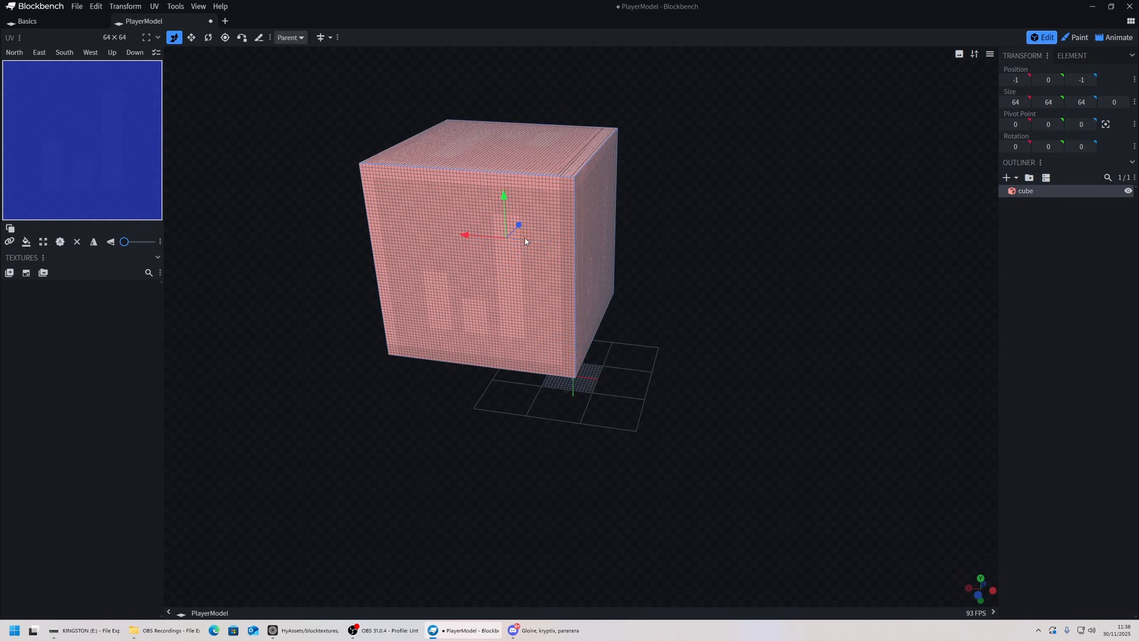
left_click_drag(474, 237, 551, 246)
left_click_drag(561, 254, 567, 100)
left_click_drag(686, 360, 719, 384)
left_click_drag(607, 155, 607, 82)
scroll(756, 278, "down", 3)
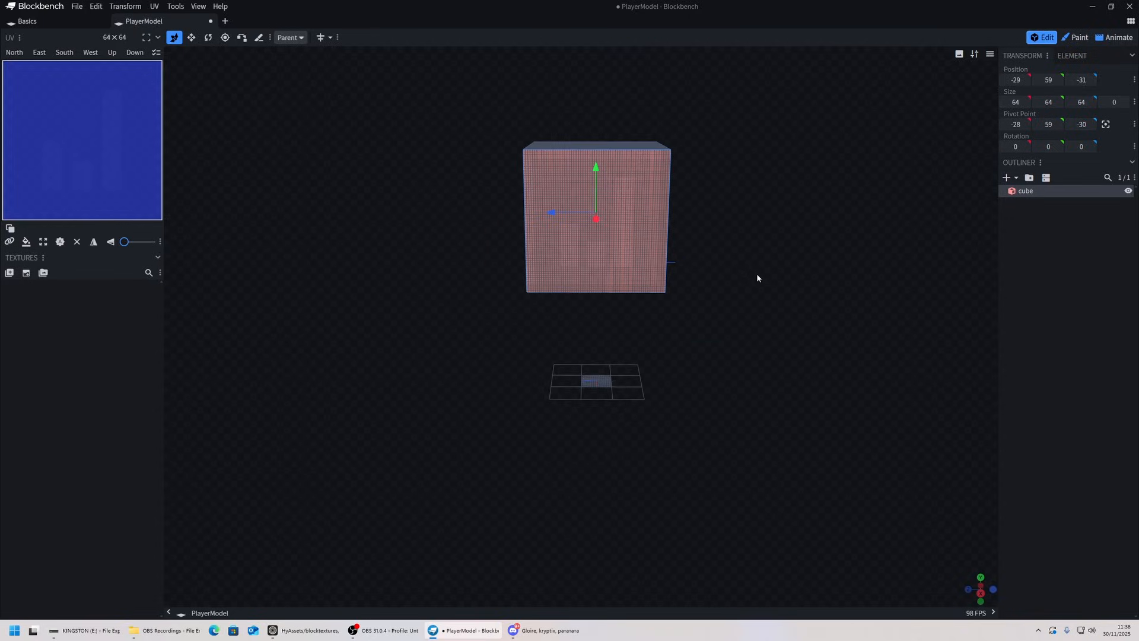
Step: Raise the cube further above the grid to a Y position of about 127
left_click_drag(601, 188, 601, 76)
scroll(699, 285, "down", 4)
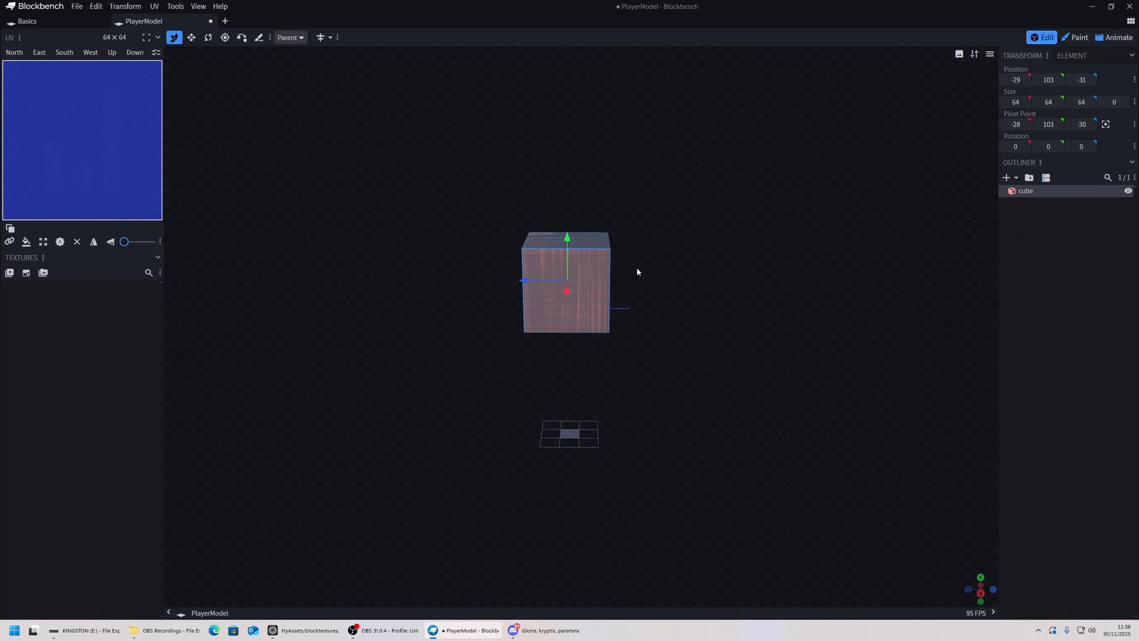
left_click_drag(567, 240, 565, 210)
scroll(688, 296, "up", 4)
left_click_drag(692, 315, 702, 147)
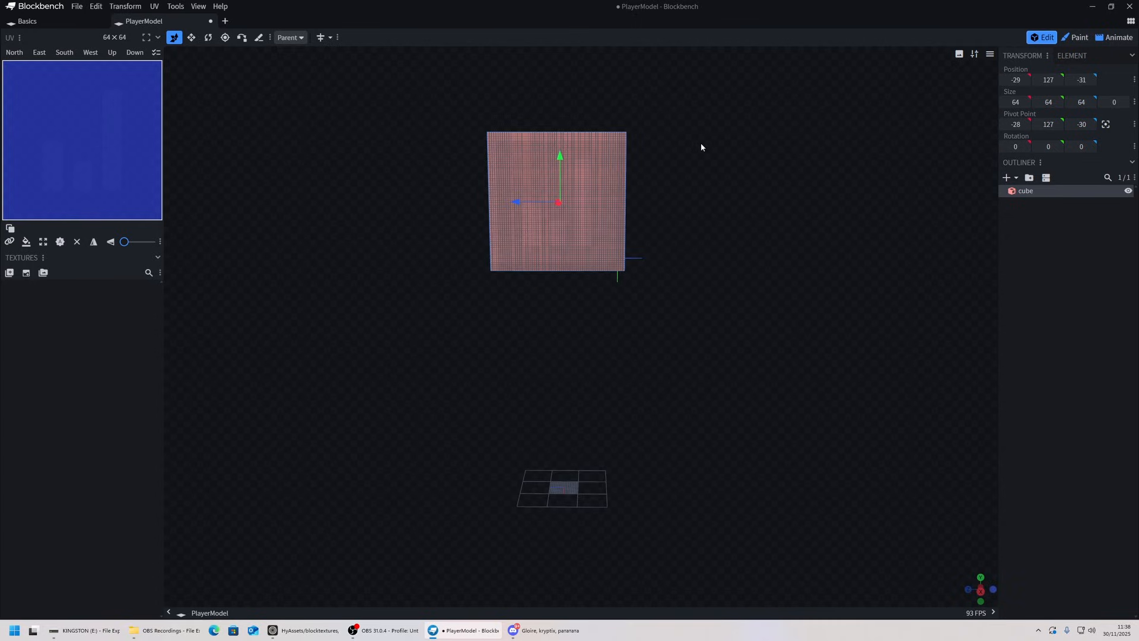
Step: Add a group named LegL and a second group placed outside it at the outliner's root level
left_click(1055, 222)
left_click(1029, 177)
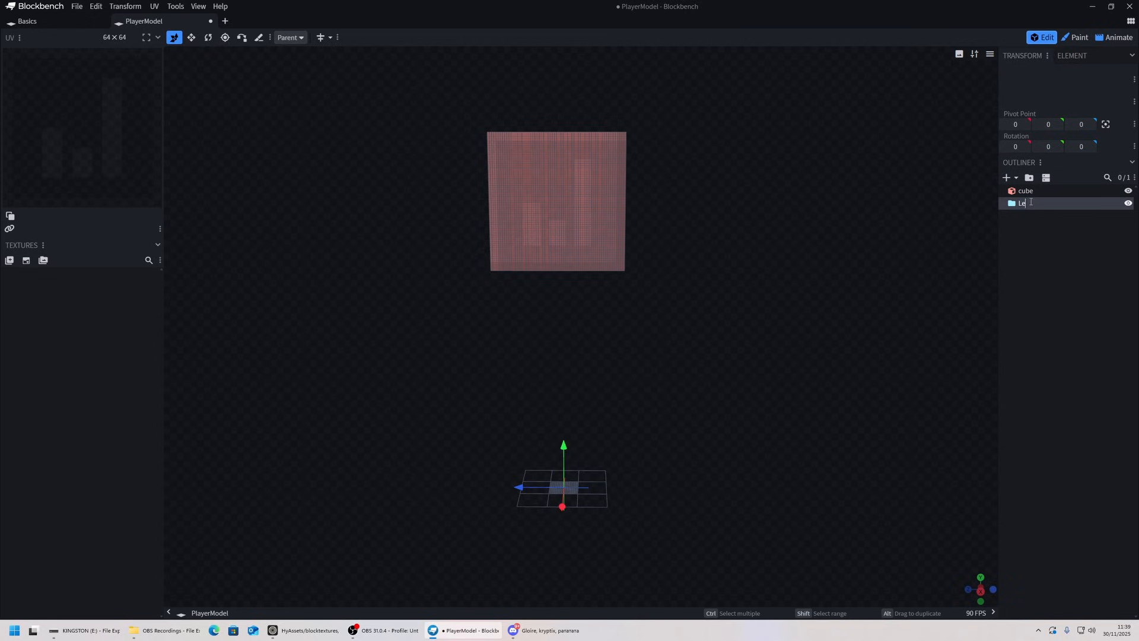
left_click(1030, 178)
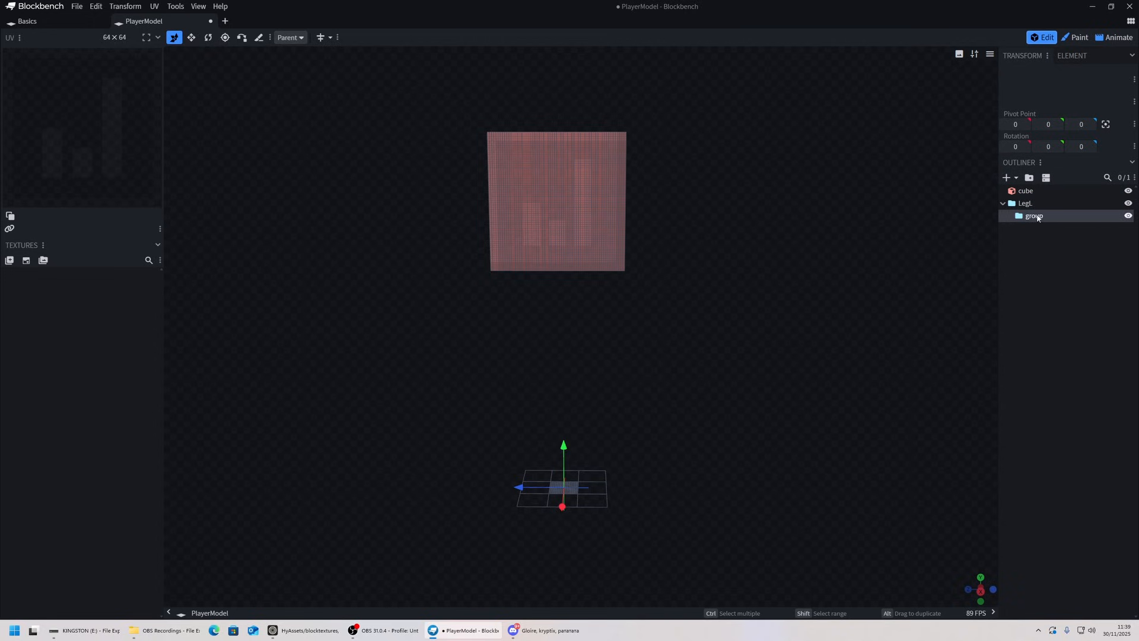
mouse_move(1035, 216)
left_mouse_down()
mouse_move(1017, 222)
mouse_move(1020, 200)
left_mouse_up()
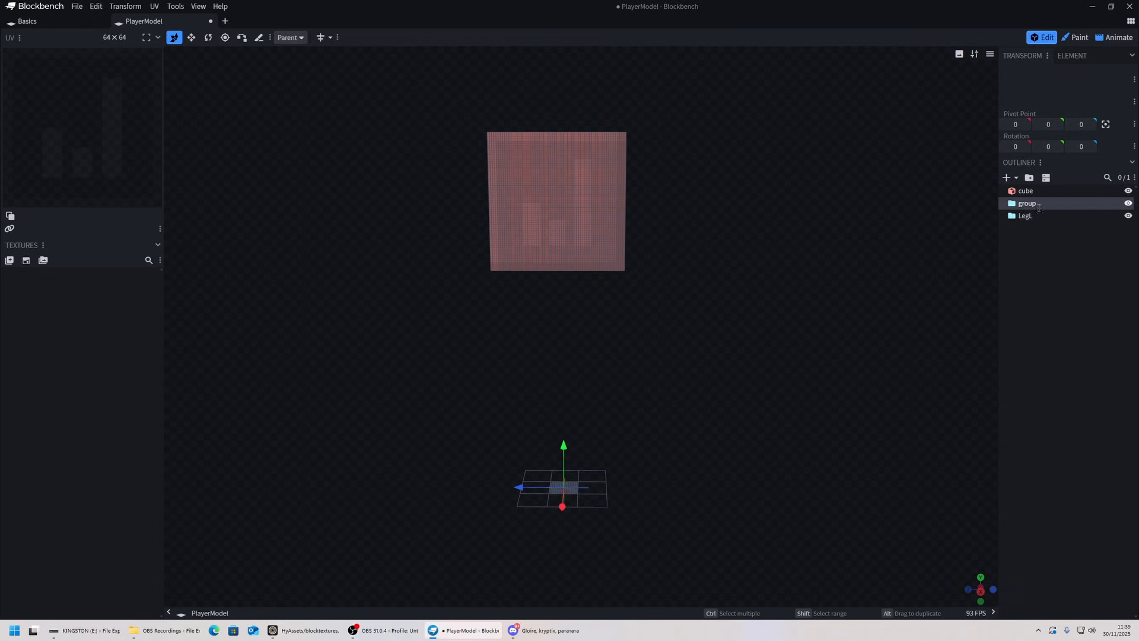
Step: Rename the second root-level group as Legr
type("Leg4")
key("BackSpace")
type("r")
Step: Add a third group at the outliner's root level, below LegL, and name it Body
left_click(1030, 177)
mouse_move(1039, 216)
left_mouse_down()
mouse_move(1043, 258)
mouse_move(1038, 233)
left_mouse_up()
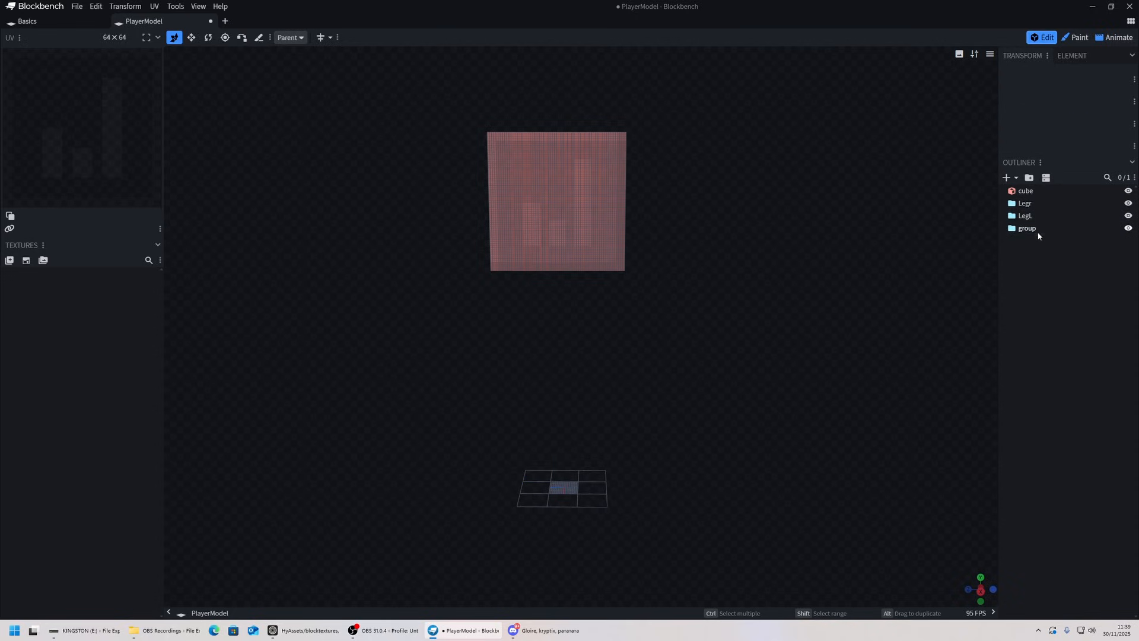
double_click(1032, 229)
type("Body")
left_click(1031, 219)
Step: Add a cube inside the Body group and nest the LegL and Legr groups in Body
left_click(1028, 230)
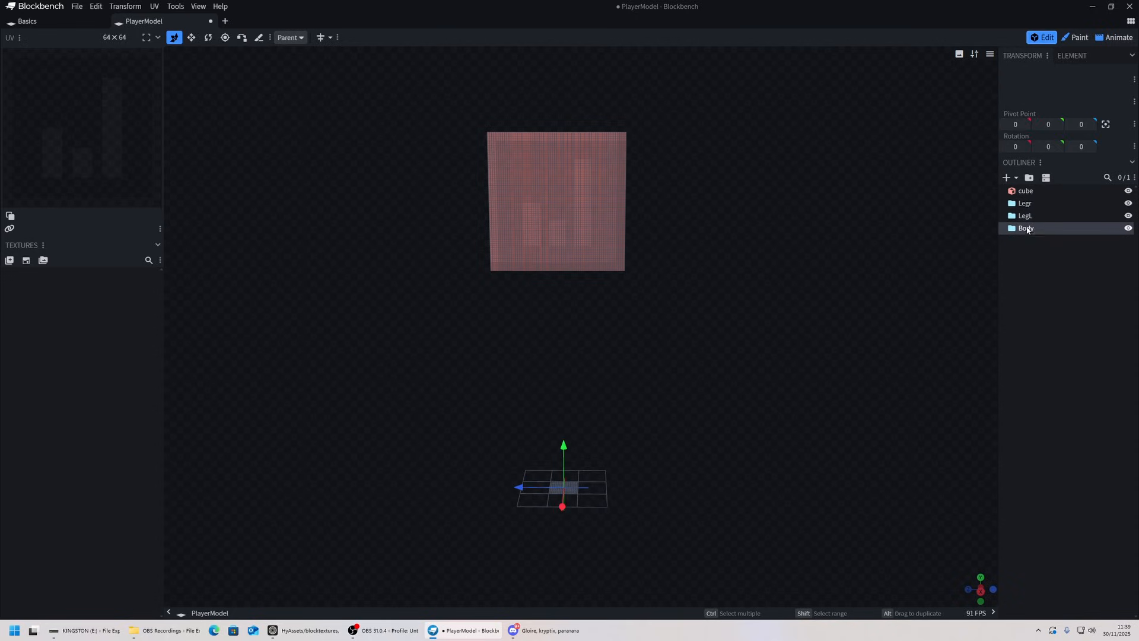
left_click(1015, 178)
left_click(1033, 204)
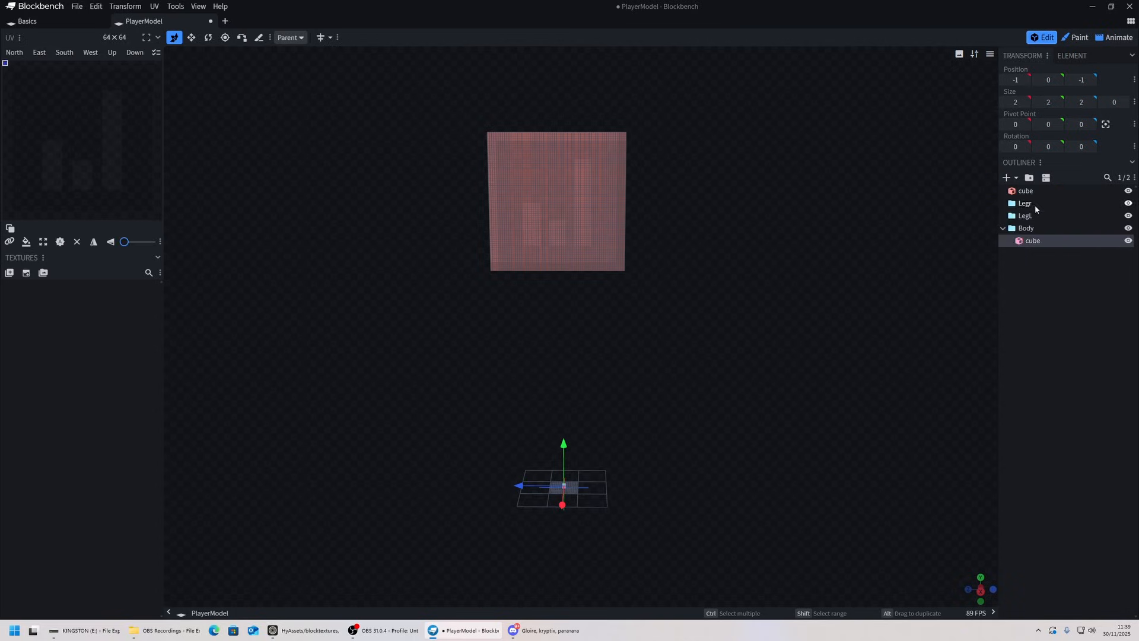
mouse_move(1028, 217)
left_mouse_down()
mouse_move(1030, 232)
mouse_move(1016, 217)
mouse_move(1043, 218)
left_mouse_up()
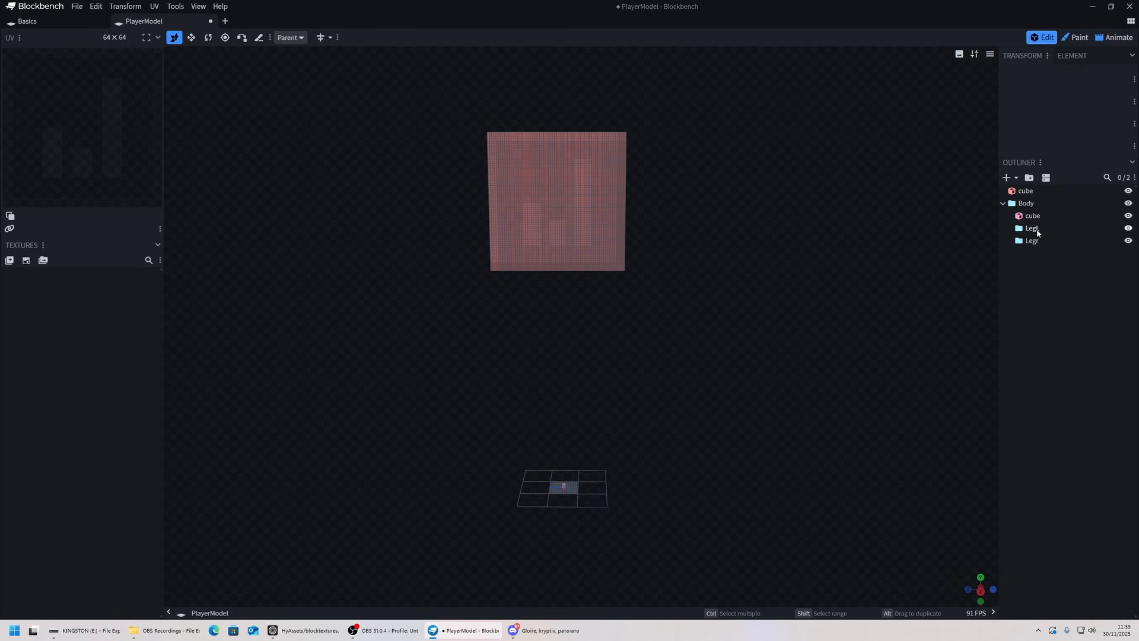
Step: Copy the LegL and Legr groups and paste the copies inside LegL
left_click(1037, 230)
left_click(1038, 242, "shift")
key("ctrl+c")
key("ctrl+v")
Step: Rename the two copied groups inside LegL as FootL and FootR
left_click(1046, 241)
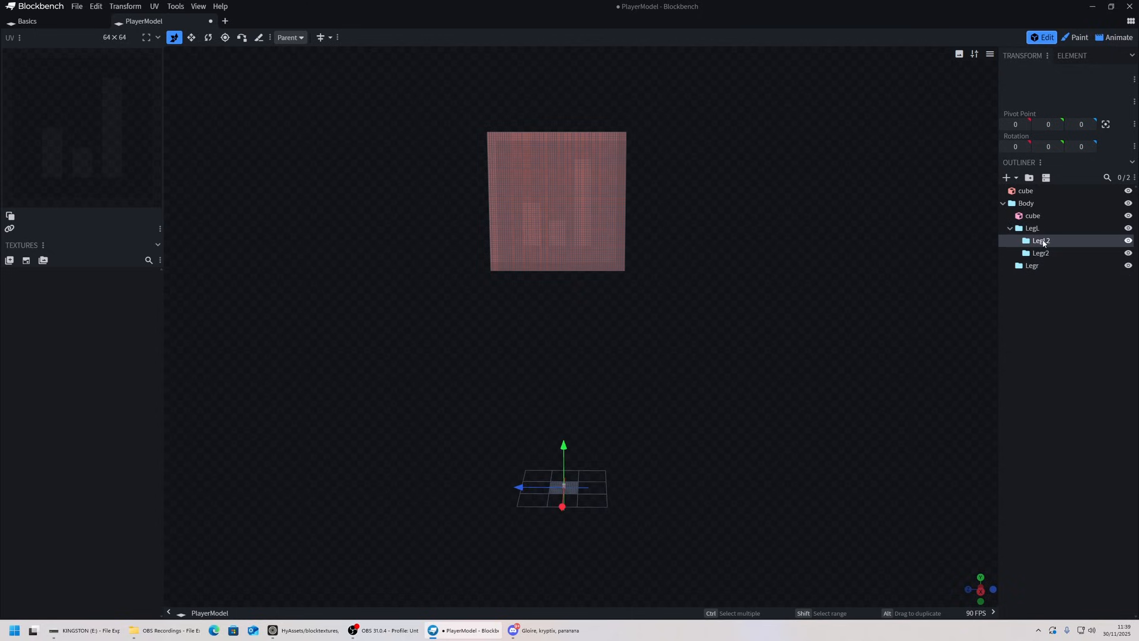
left_click(1045, 253, "shift")
double_click(1042, 241)
double_click(1047, 253)
type("FootR")
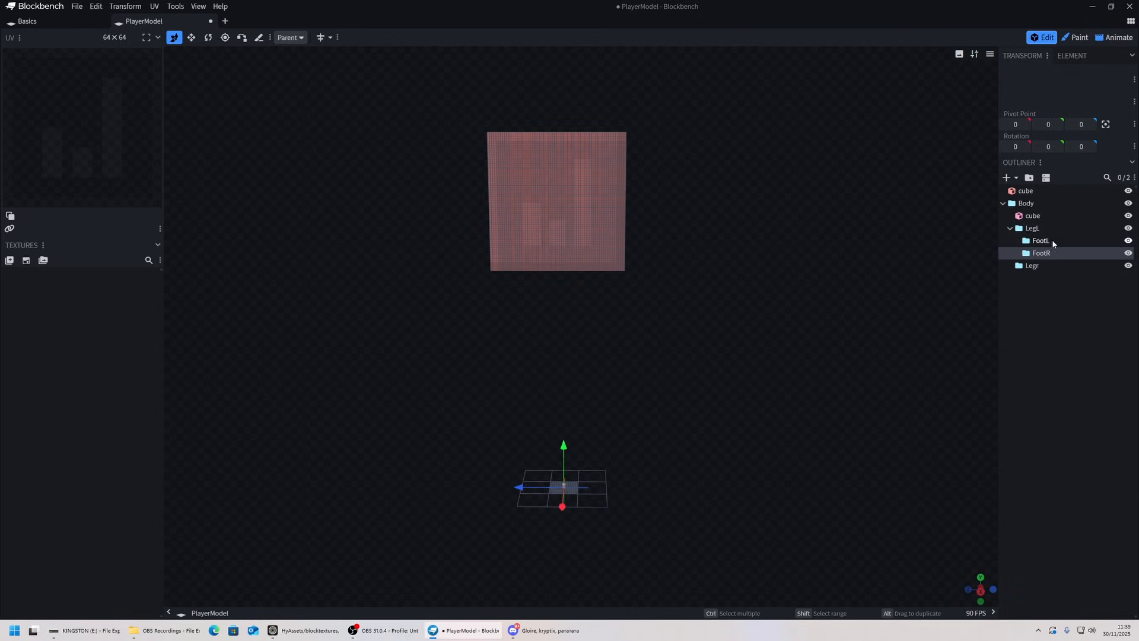
Step: Paste copies of both foot groups directly under Body and rename the FootL copy as ArmR
left_click(1053, 240, "shift")
key("ctrl+c")
left_click(1034, 204)
key("ctrl+v")
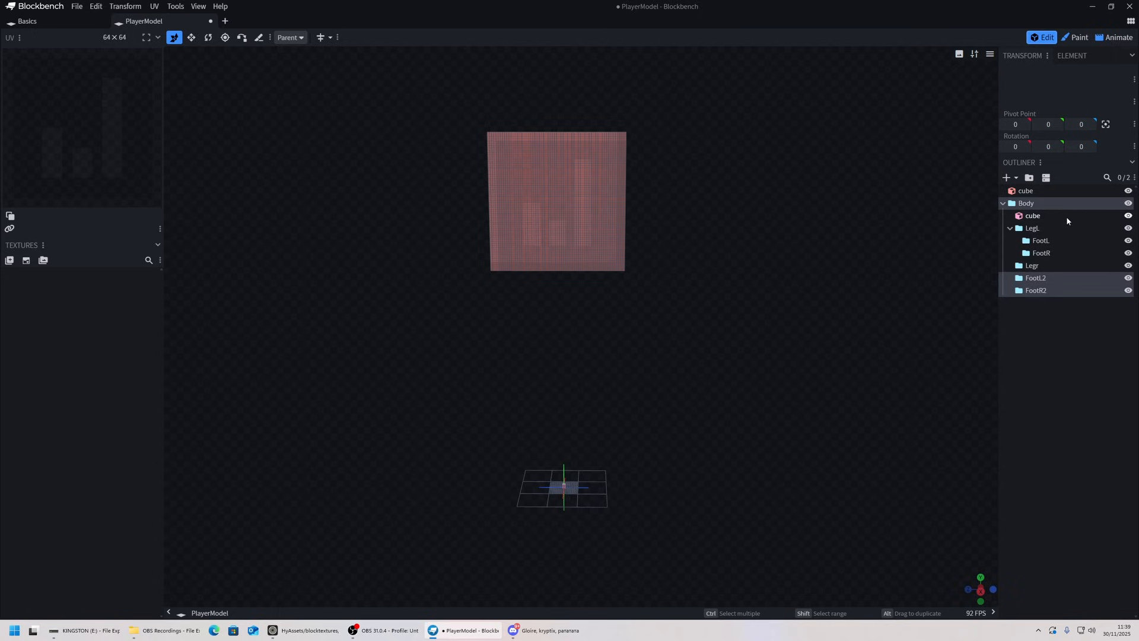
double_click(1038, 280)
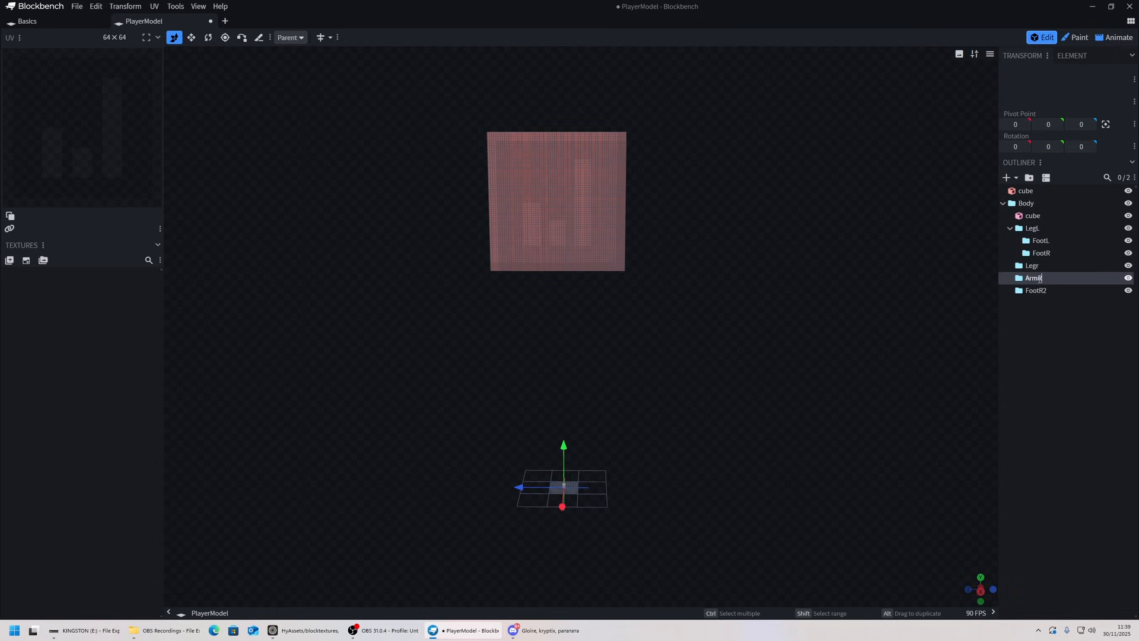
Step: Rename the last group inside Body as ArmL and collapse the LegL and Body groups
left_click(1038, 292)
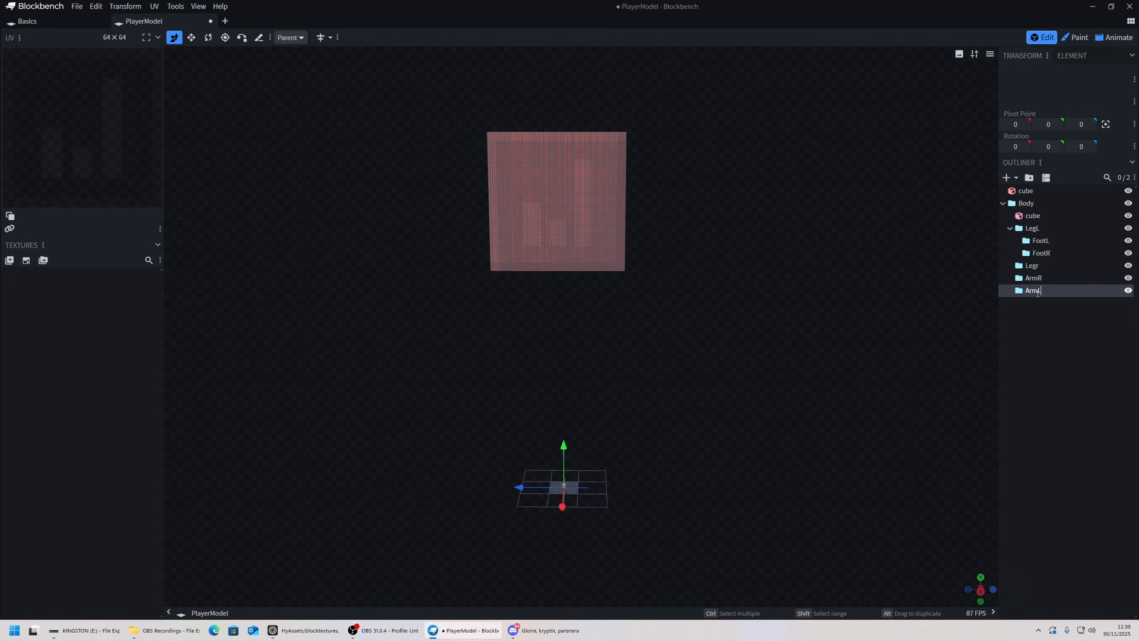
left_click(1010, 229)
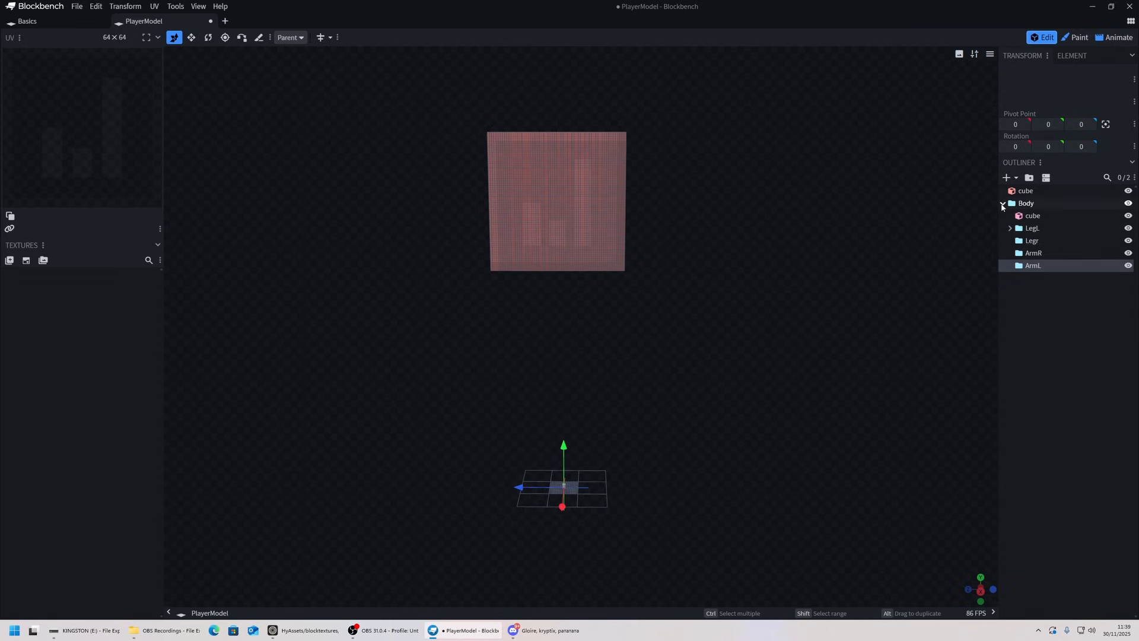
left_click(1003, 204)
left_click_drag(712, 245, 746, 243)
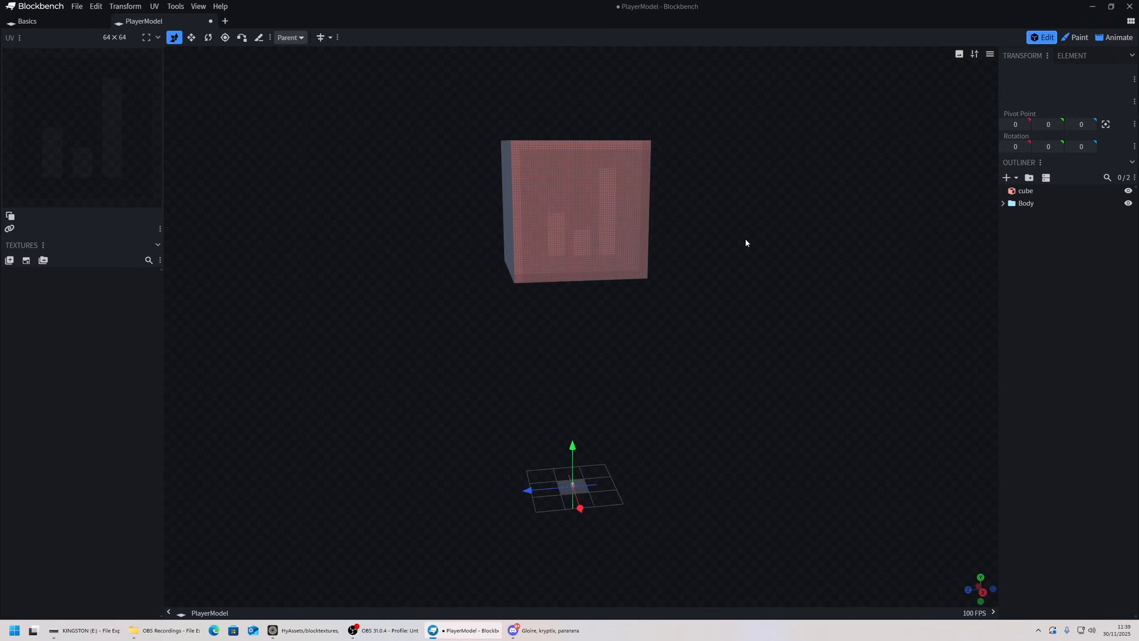
left_click(1003, 204)
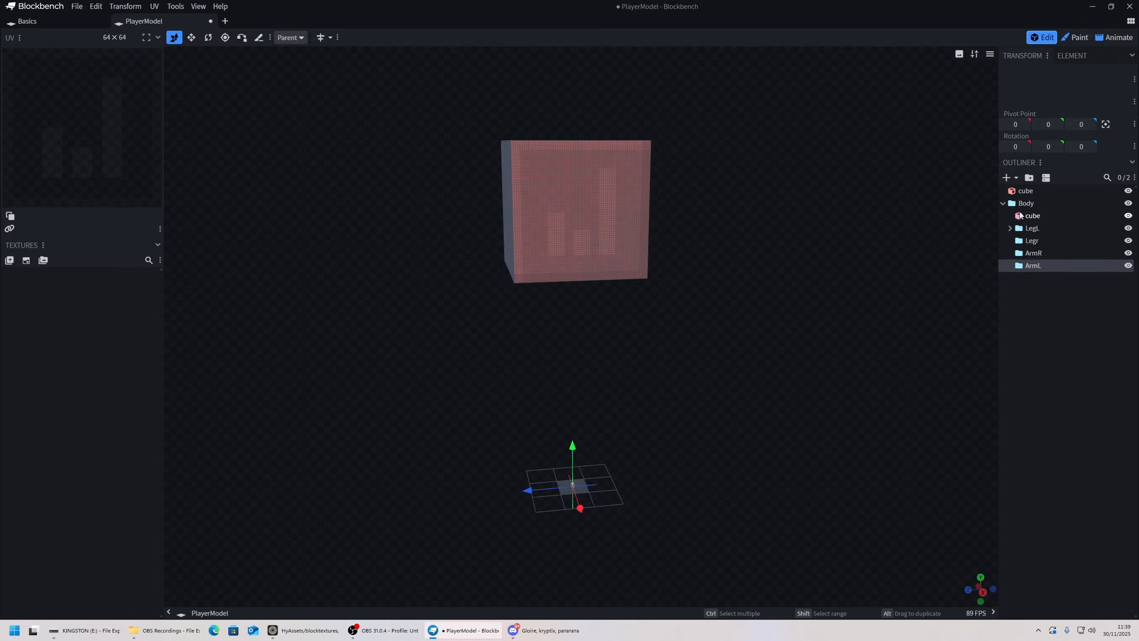
left_click(1033, 240)
left_click_drag(796, 325, 757, 316)
left_click(1003, 203)
Step: Add two default cubes at the origin, outside the Body group
left_click(1025, 191)
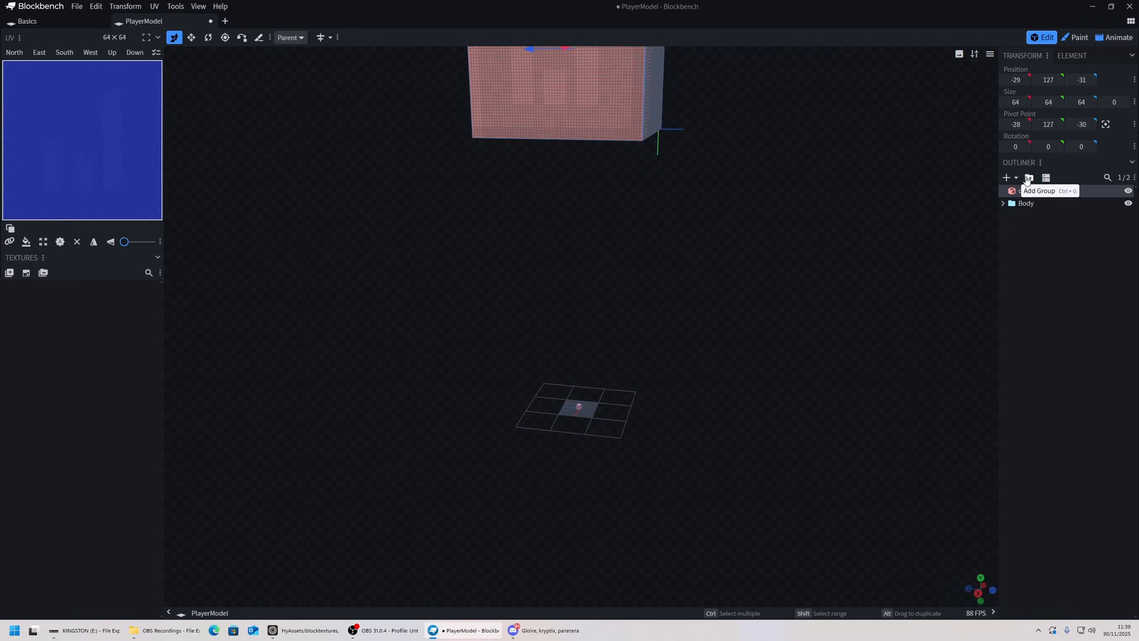
left_click(1009, 178)
left_click(662, 127)
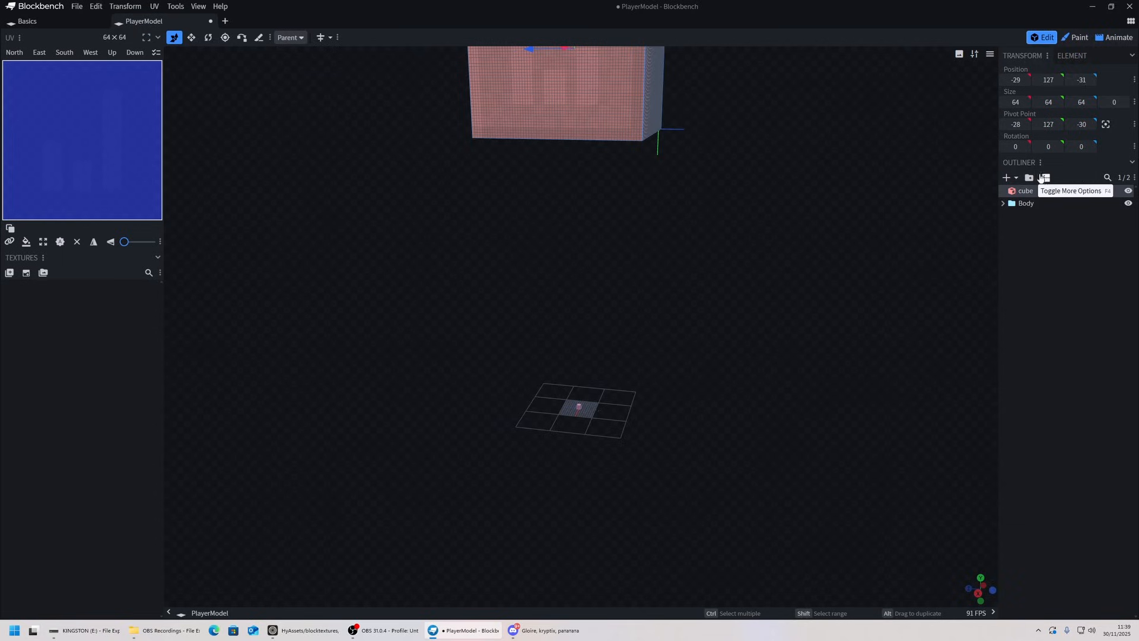
left_click(1016, 178)
left_click(1020, 190)
left_click(1016, 178)
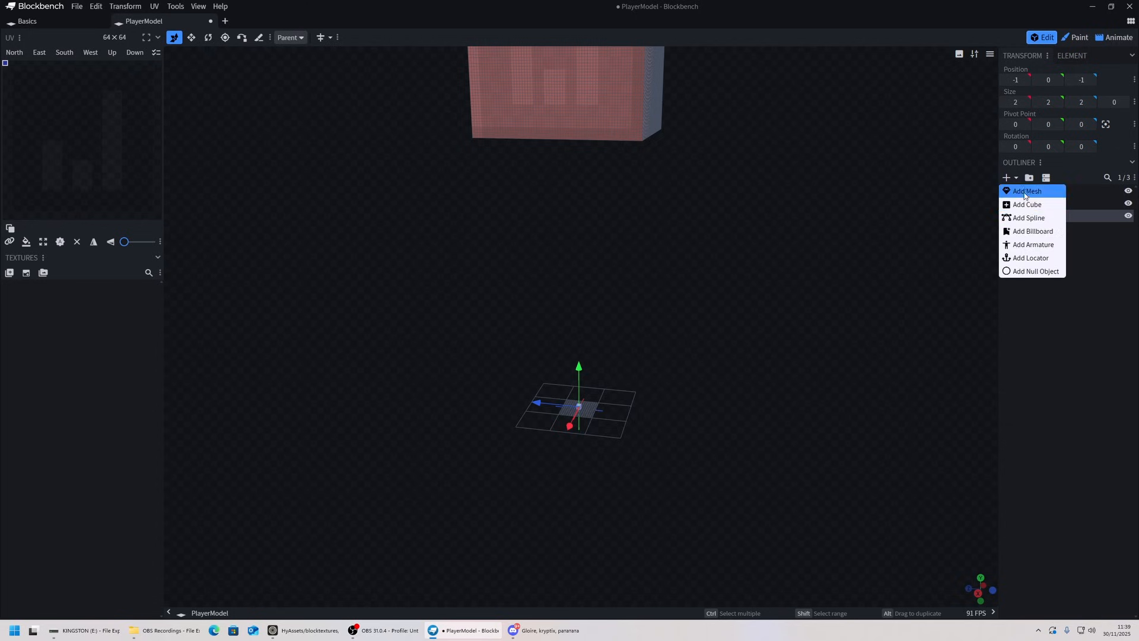
left_click(1028, 207)
Step: Raise the newest cube to Y position 8 and the small cube belonging to the Body group to Y position 6
mouse_move(576, 387)
left_mouse_down()
mouse_move(585, 376)
mouse_move(582, 386)
left_mouse_up()
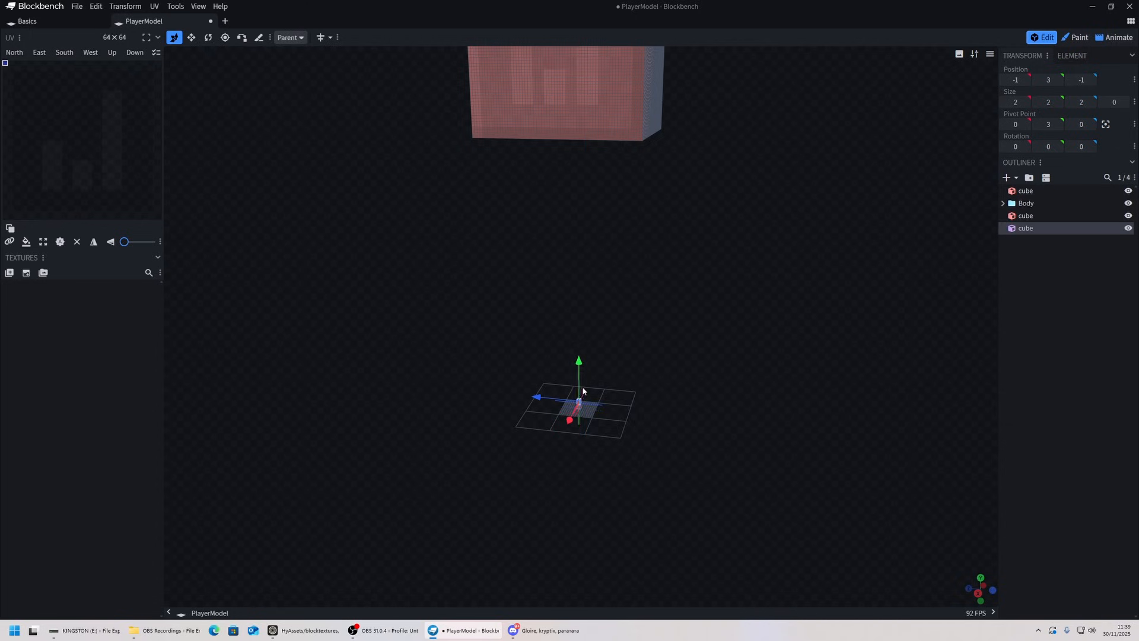
scroll(639, 452, "up", 3)
right_click_drag(639, 452, 658, 273)
scroll(570, 329, "up", 5)
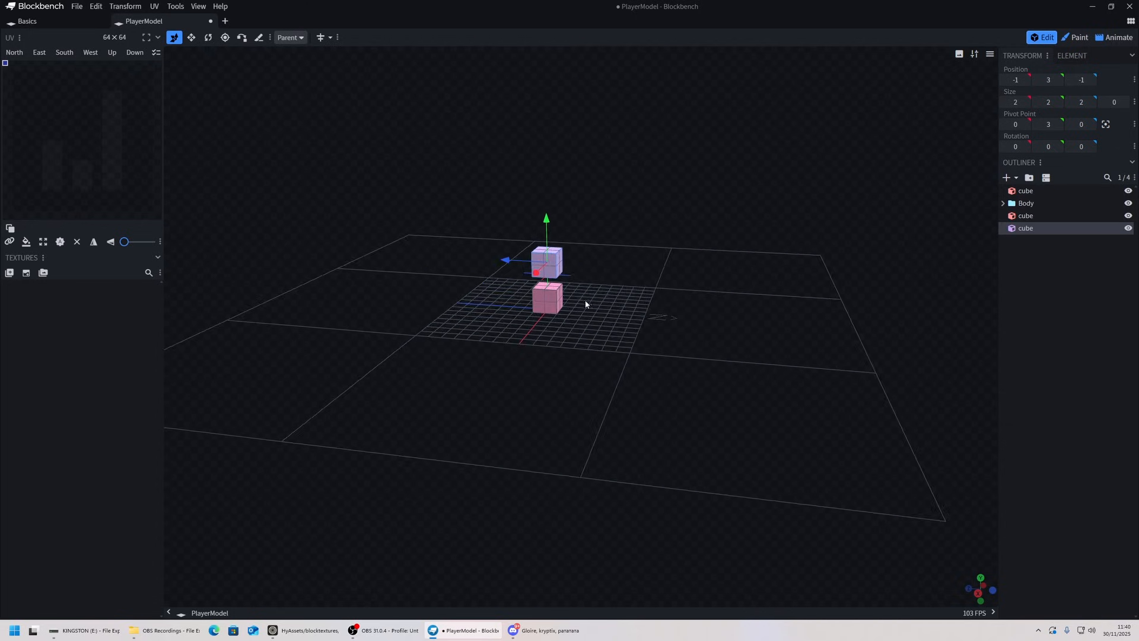
left_click_drag(553, 247, 563, 205)
left_click(566, 342, "shift")
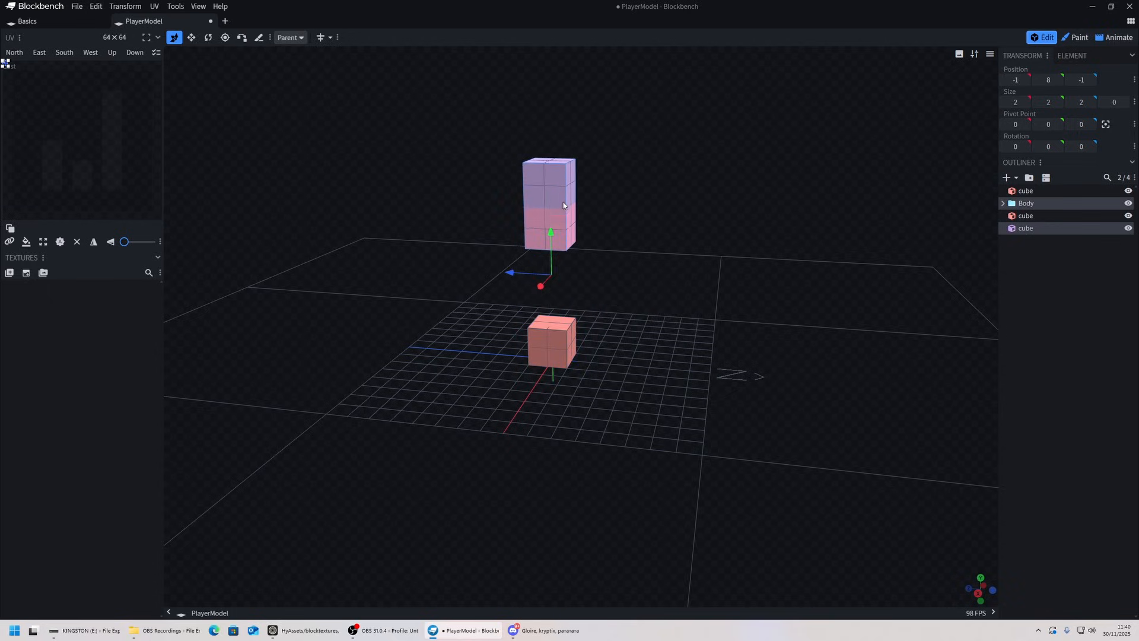
Step: Try to delete the small cube resting at the origin
left_click(568, 335)
key("Delete")
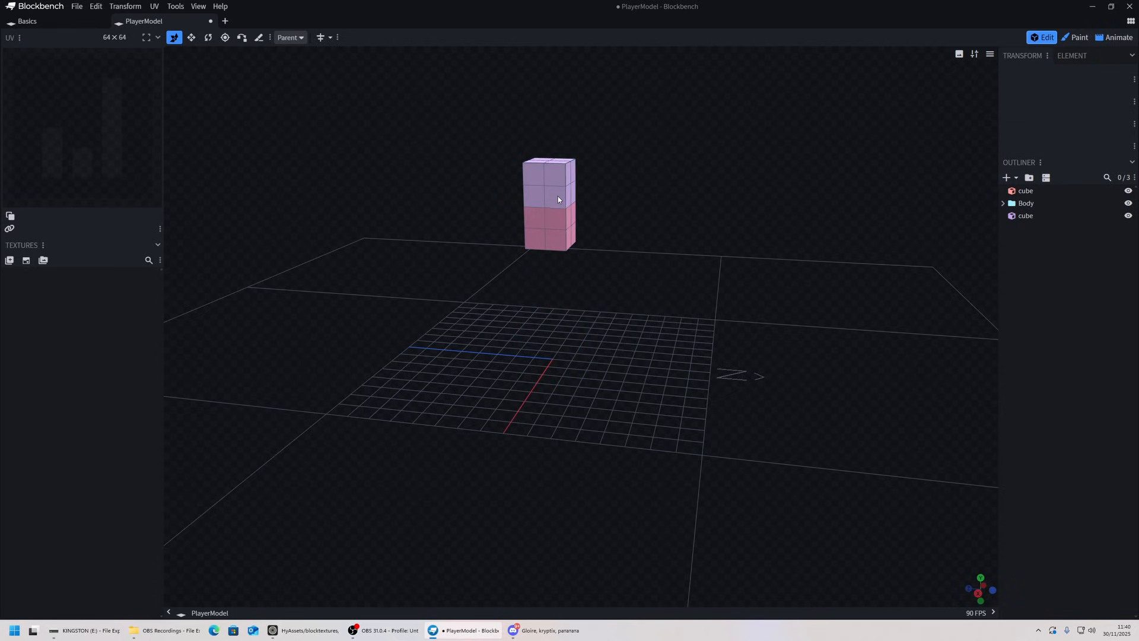
key("ctrl+z")
Step: Move the small pink cube out of the Body group and delete it
left_click(563, 237)
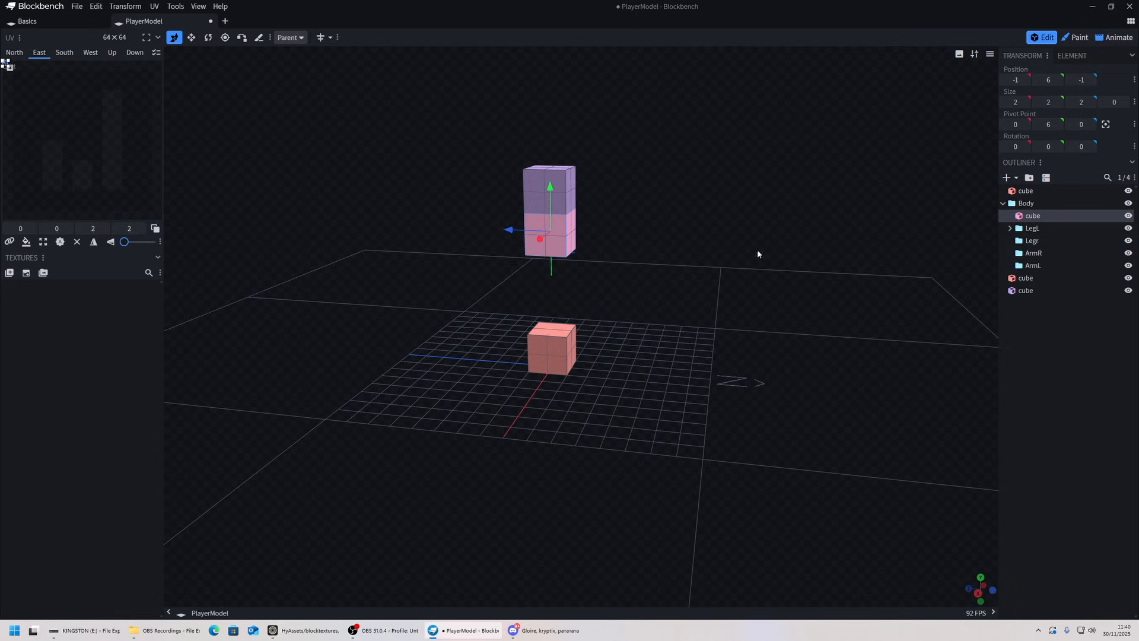
left_click_drag(1038, 219, 1003, 202)
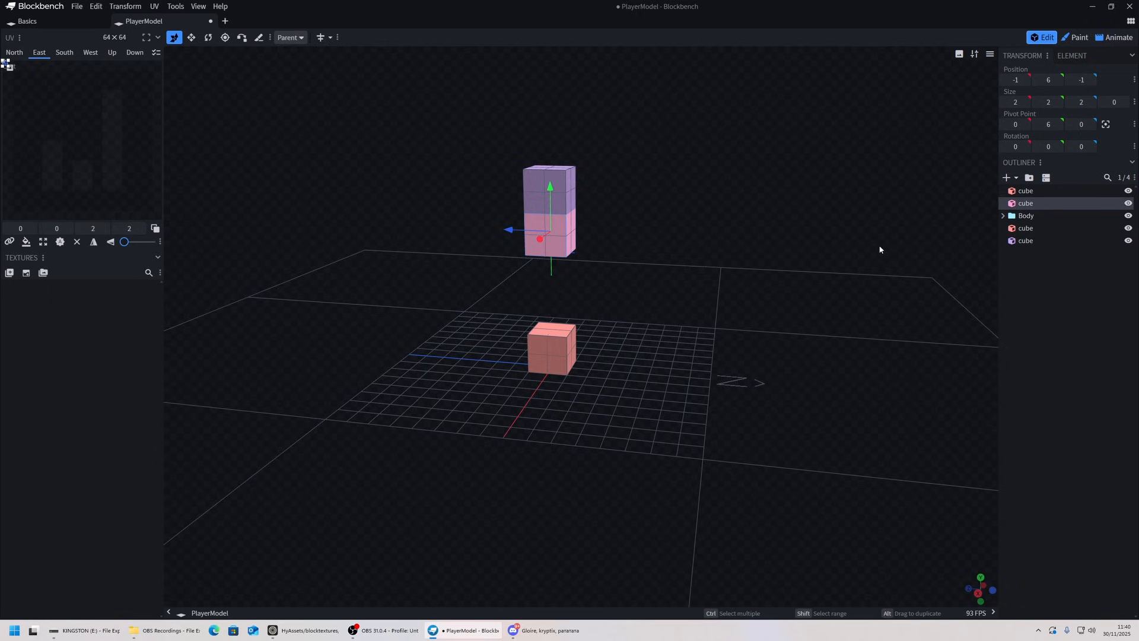
key("Delete")
Step: Raise the cube at the origin to Y position 6 and try to rotate it together with the upper cube
left_click(560, 322)
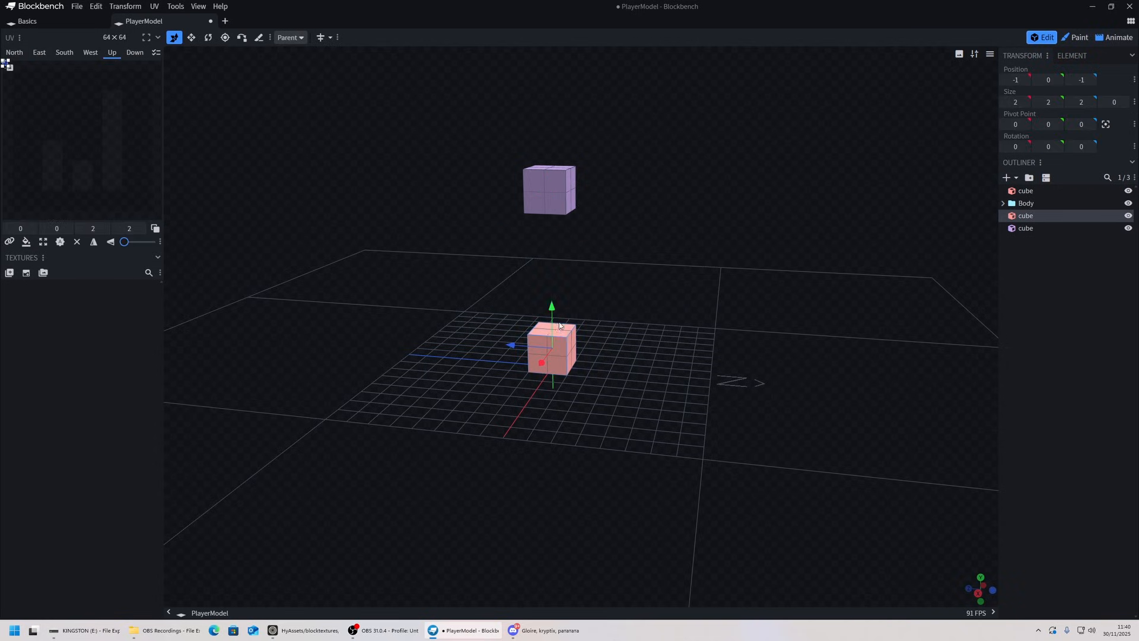
left_click_drag(551, 309, 674, 176)
left_click(557, 218, "ctrl")
key("r")
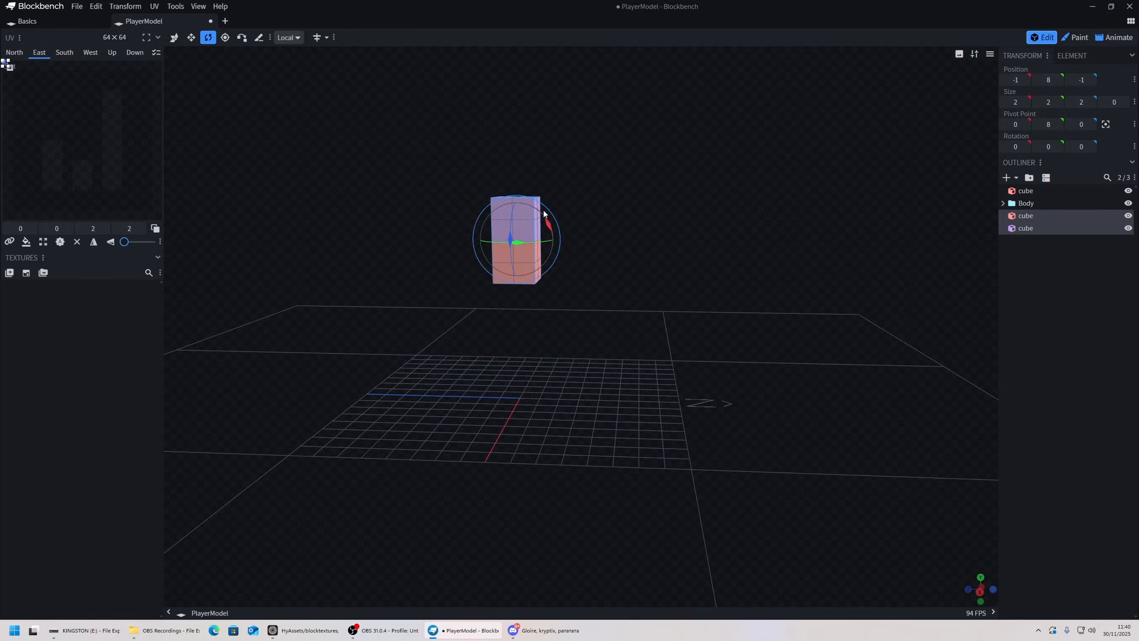
left_click_drag(544, 214, 724, 399)
key("ctrl+z")
Step: Add a group and place the two stacked small cubes inside it
left_click(1054, 258)
left_click(1028, 178)
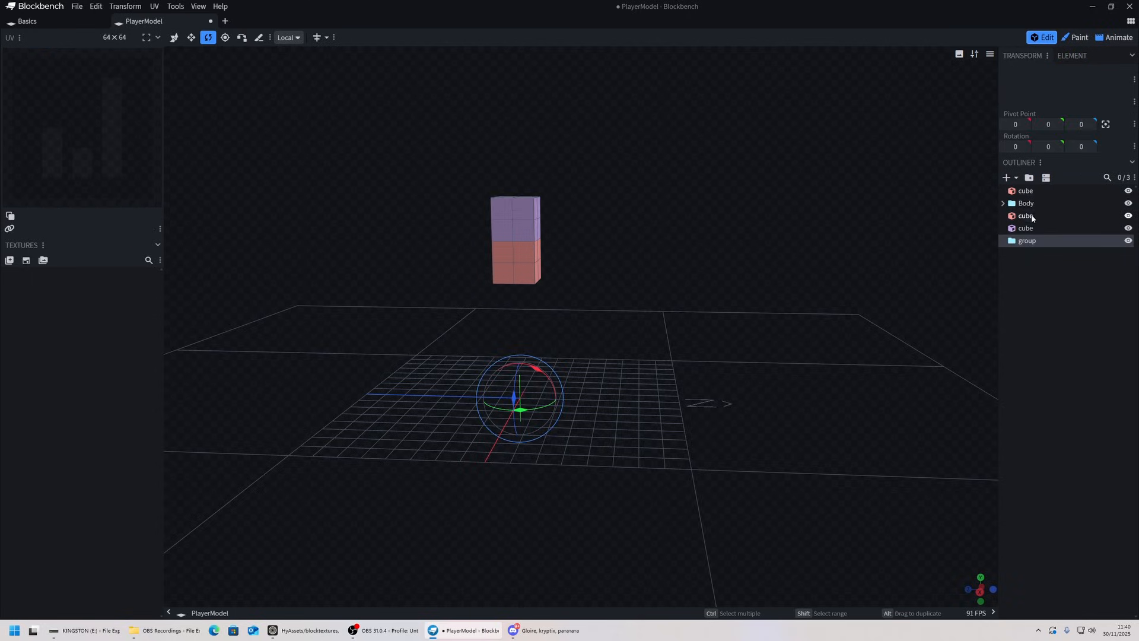
left_click(1032, 217)
left_click(1027, 228, "shift")
left_click_drag(1029, 221, 1031, 242)
left_click(1043, 267)
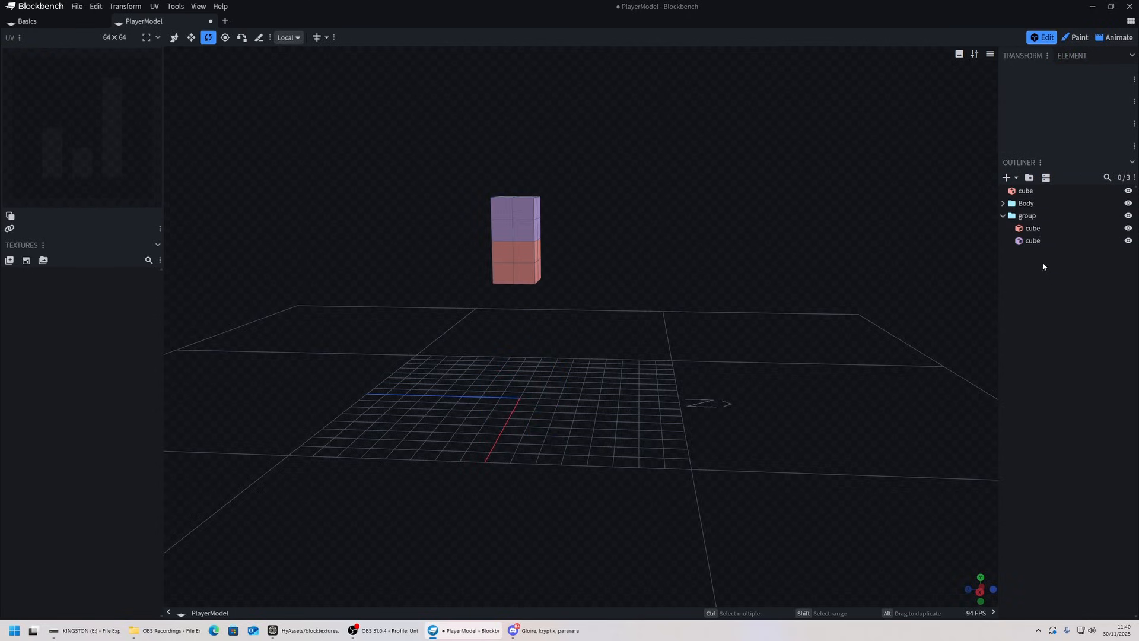
Step: Try to rotate the group of stacked cubes about its pivot at the origin
left_click(1036, 217)
left_click_drag(536, 377, 500, 352)
key("ctrl+z")
left_click_drag(657, 311, 618, 300)
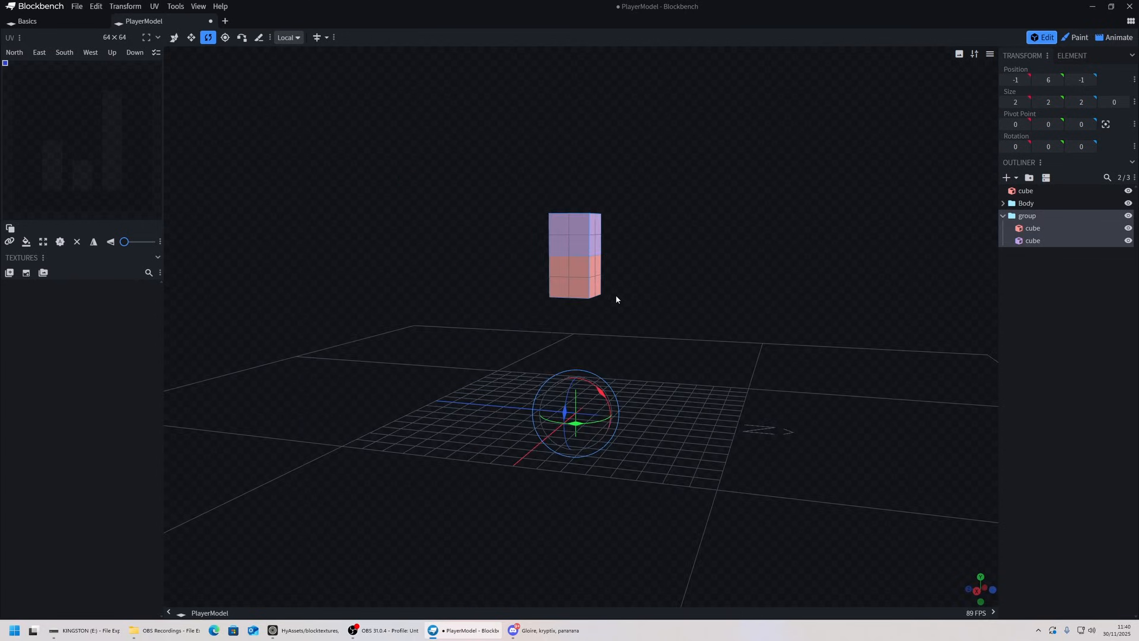
Step: Raise the group's pivot point to Y 6 and rotate the group 127.5 degrees about the X axis
left_click(221, 37)
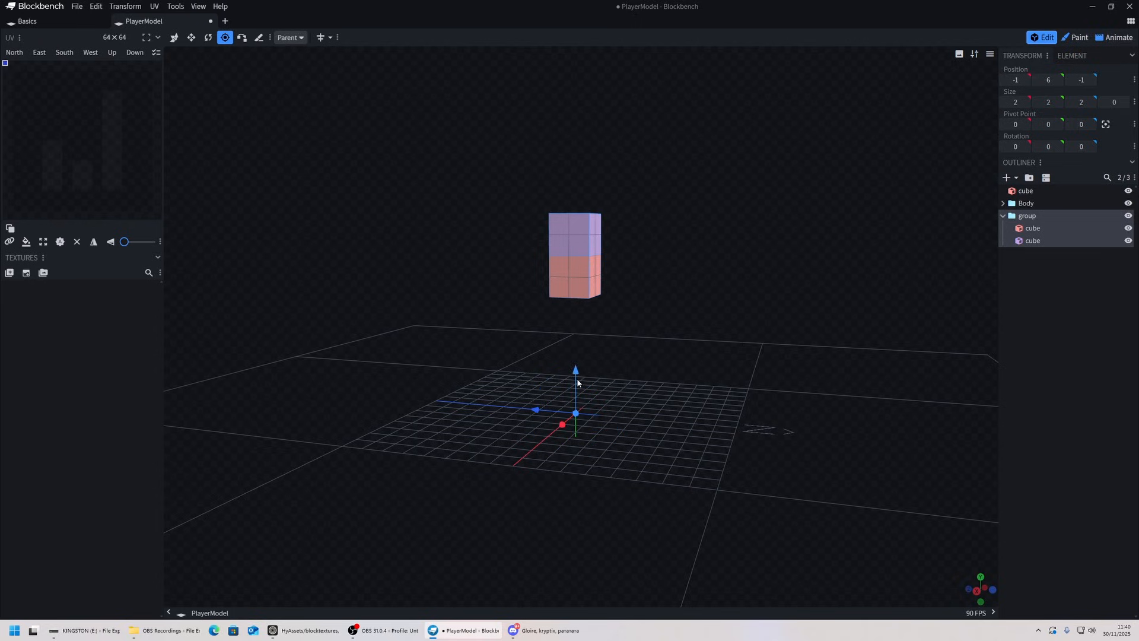
left_click_drag(575, 372, 520, 242)
left_click(209, 39)
scroll(537, 205, "down", 3)
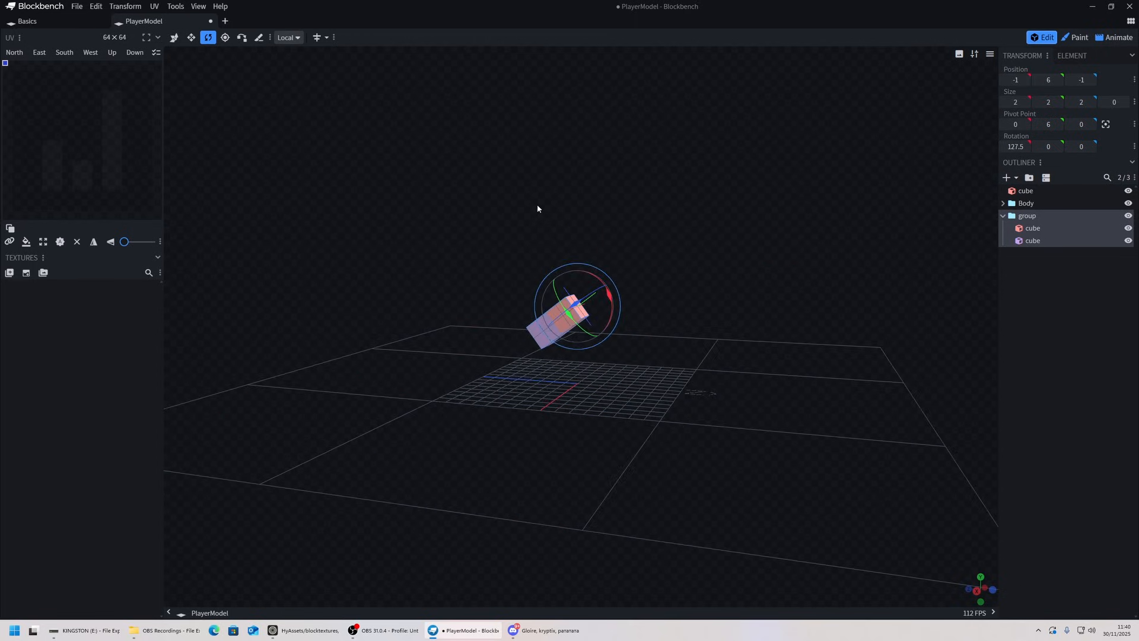
Step: Delete the group holding the two small demonstration cubes
scroll(537, 206, "down", 20)
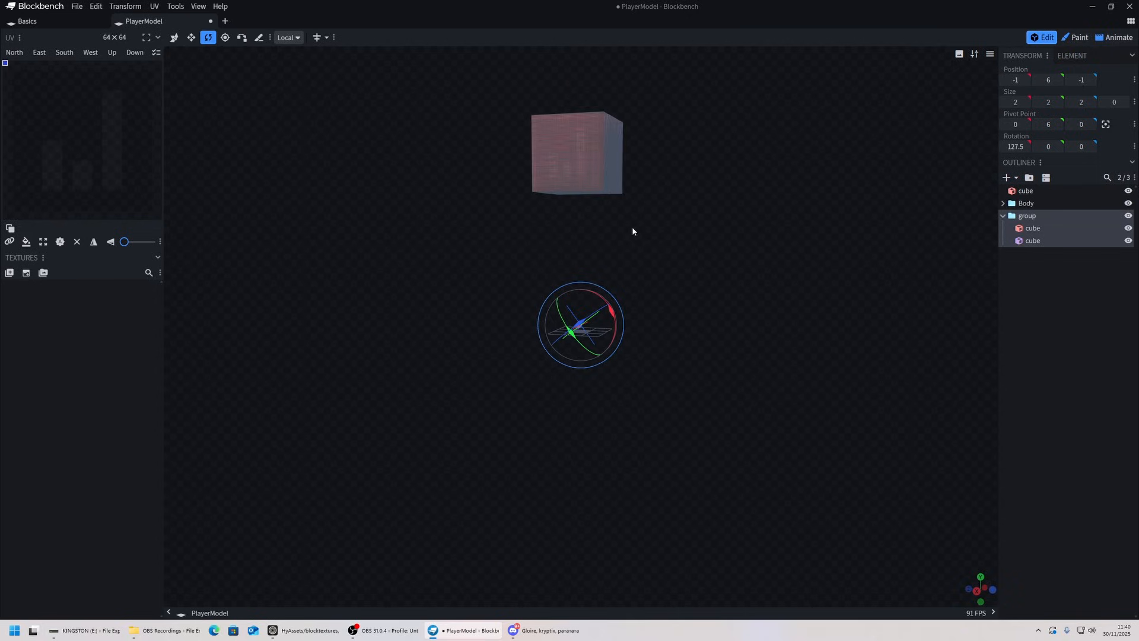
key("Delete")
scroll(632, 381, "up", 5)
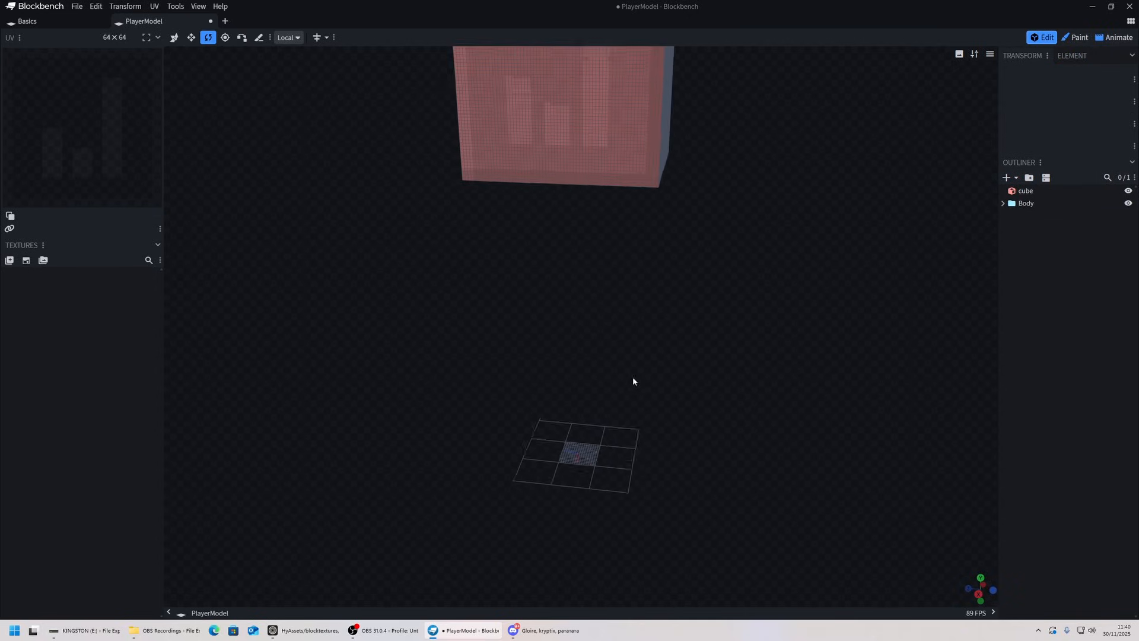
Step: Add a new cube at the root of the model and raise it to Y position 145
right_click_drag(633, 378, 631, 394)
scroll(631, 394, "down", 2)
left_click_drag(632, 394, 639, 350)
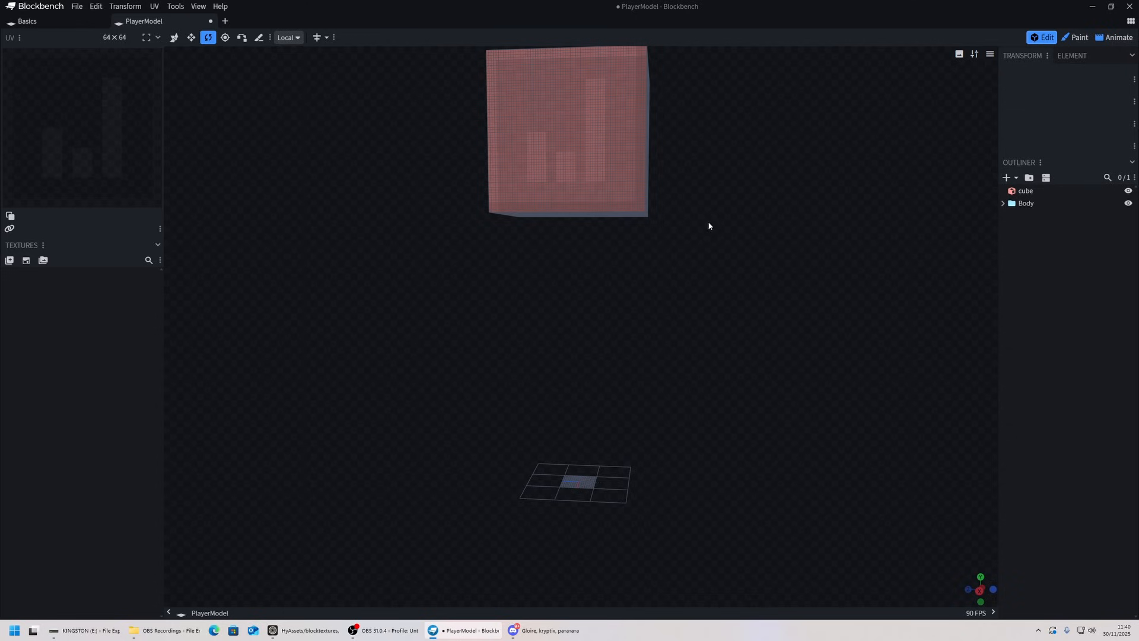
mouse_move(709, 226)
left_mouse_down()
mouse_move(719, 176)
mouse_move(696, 145)
mouse_move(730, 229)
left_mouse_up()
scroll(710, 258, "up", 3)
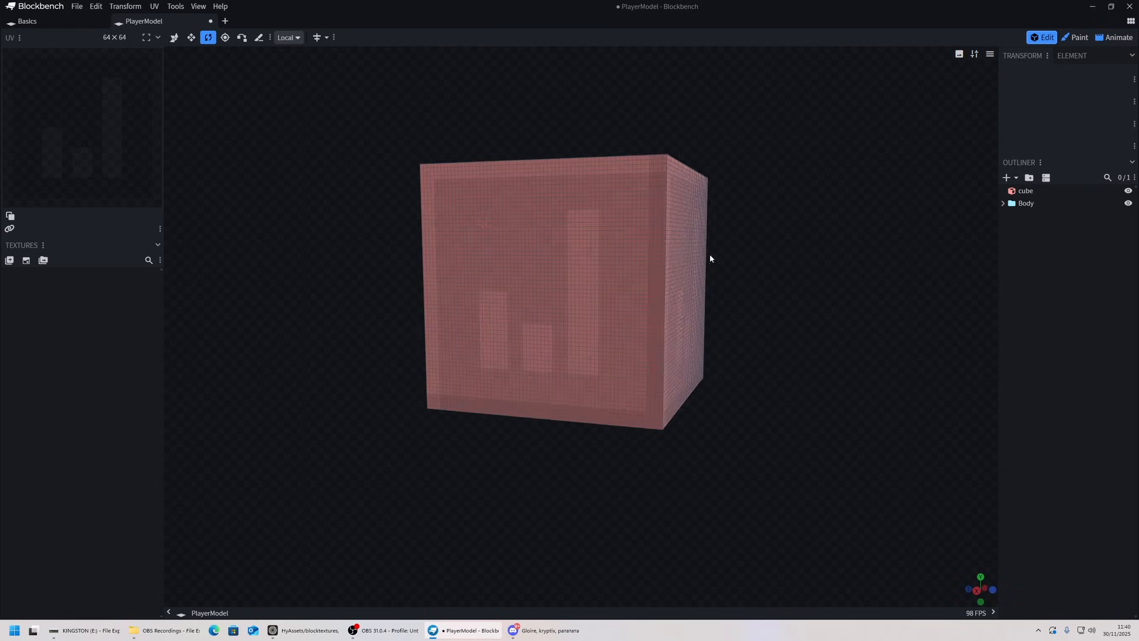
left_click(563, 211)
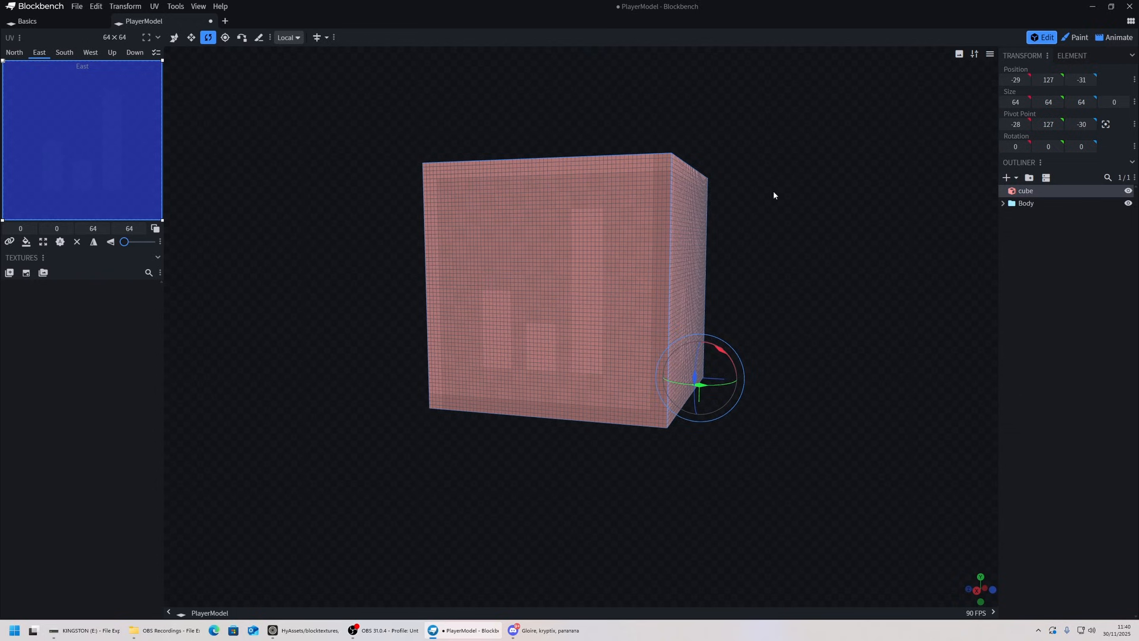
left_click(1007, 178)
left_click(1028, 204)
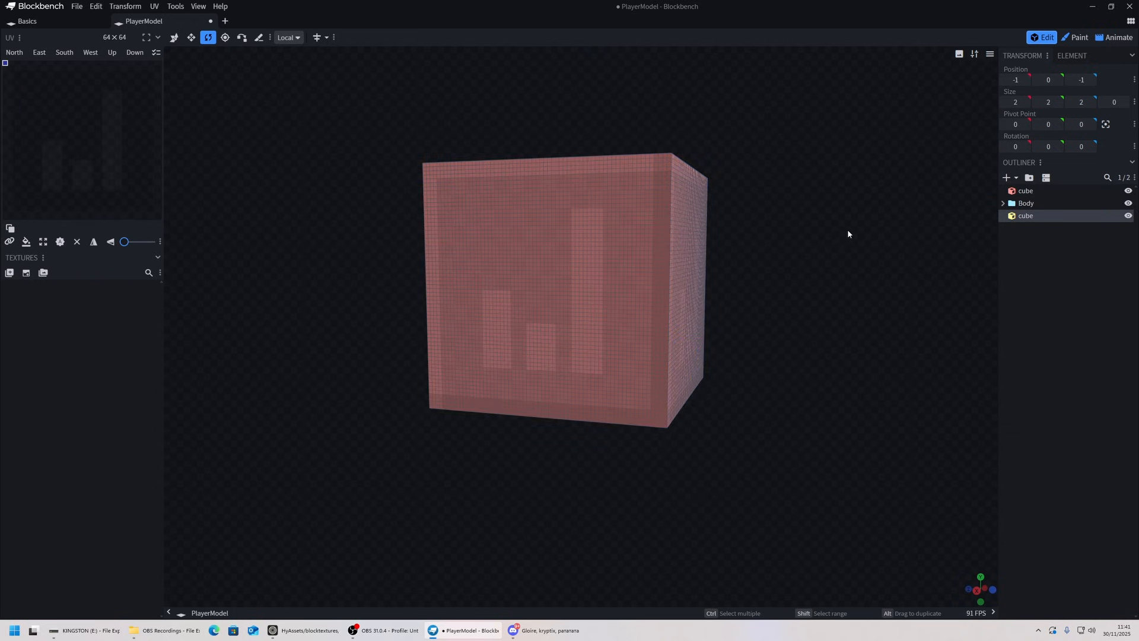
left_click_drag(847, 229, 756, 413)
right_click_drag(755, 413, 741, 279)
key("v")
left_click_drag(581, 456, 586, 196)
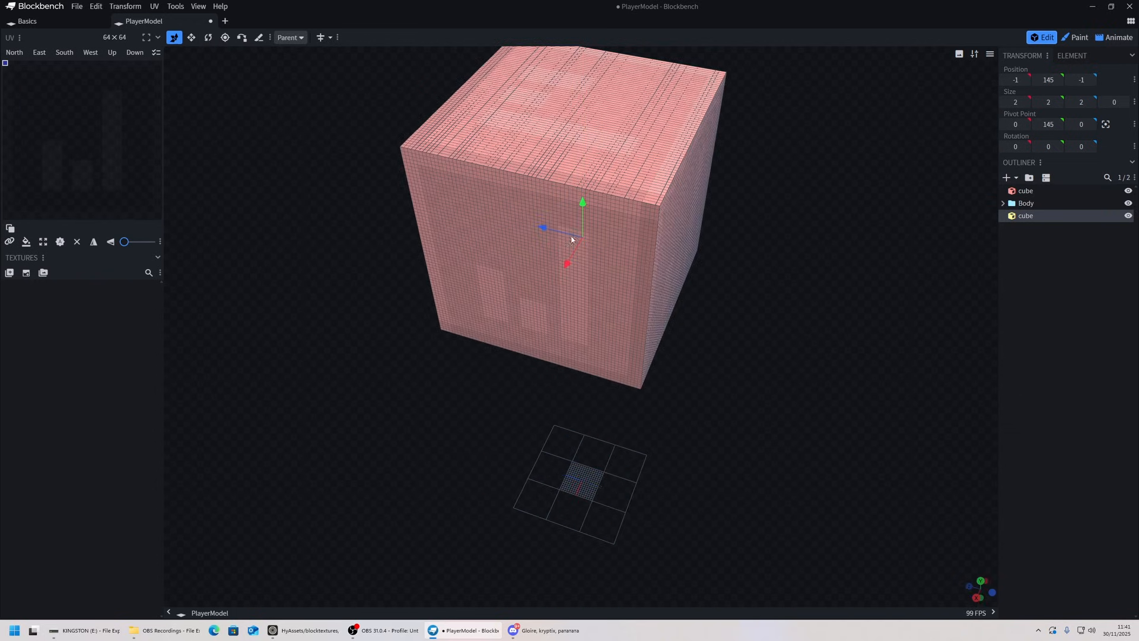
Step: Move the new cube out of the large cube to X position 40 and stretch its Z size to 42
left_click_drag(564, 263, 457, 446)
left_click_drag(475, 386, 755, 388)
key("s")
left_click_drag(525, 187, 775, 211)
Step: Place the long strip against the large cube's face at position 37, 178, -23
key("v")
left_click_drag(596, 203, 627, 145)
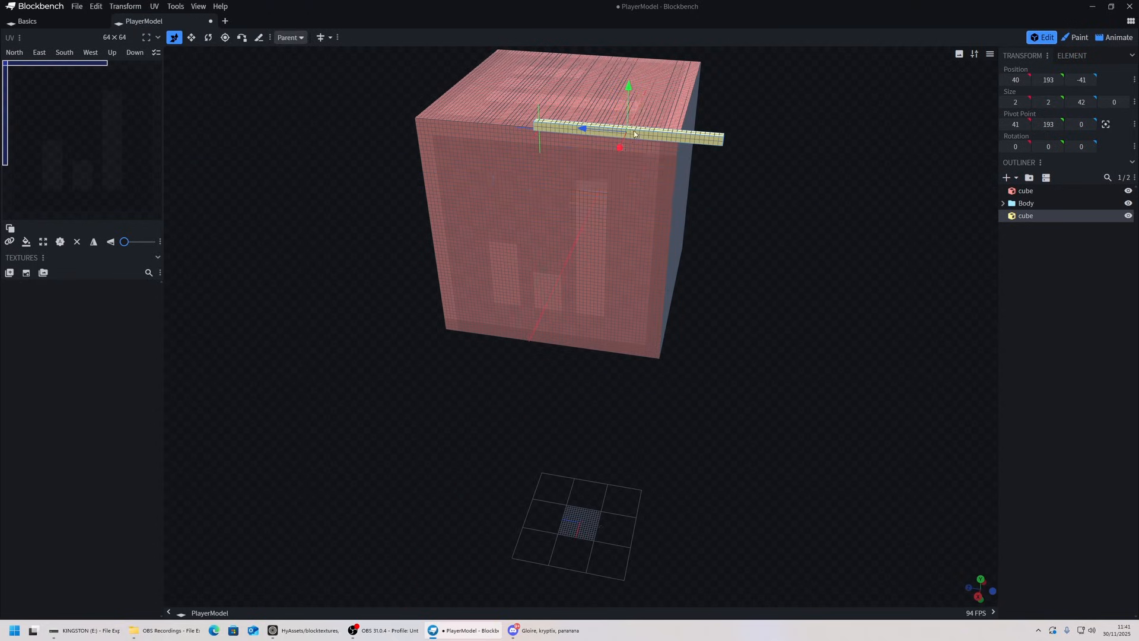
left_click_drag(629, 102, 628, 164)
mouse_move(622, 218)
left_mouse_down()
mouse_move(633, 193)
mouse_move(624, 208)
left_mouse_up()
left_click_drag(586, 186, 514, 185)
Step: Flatten the strip to an X size of 0 on the large cube's face
left_click_drag(810, 220, 677, 222)
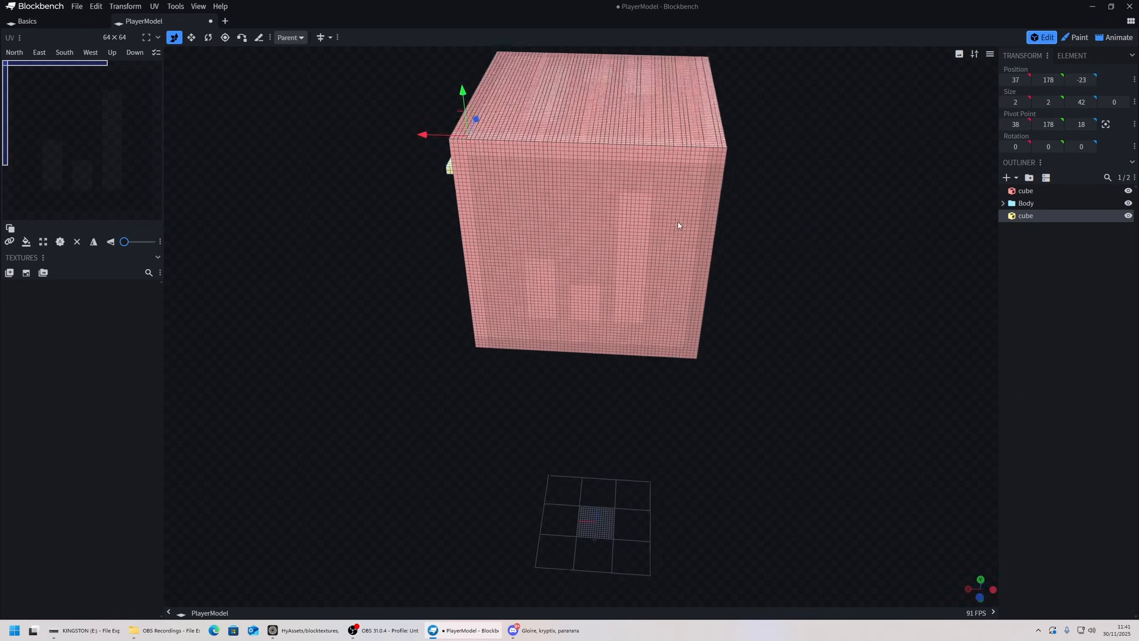
right_click_drag(678, 222, 874, 388)
scroll(603, 299, "up", 4)
left_click_drag(603, 300, 673, 312)
right_click_drag(674, 311, 482, 345)
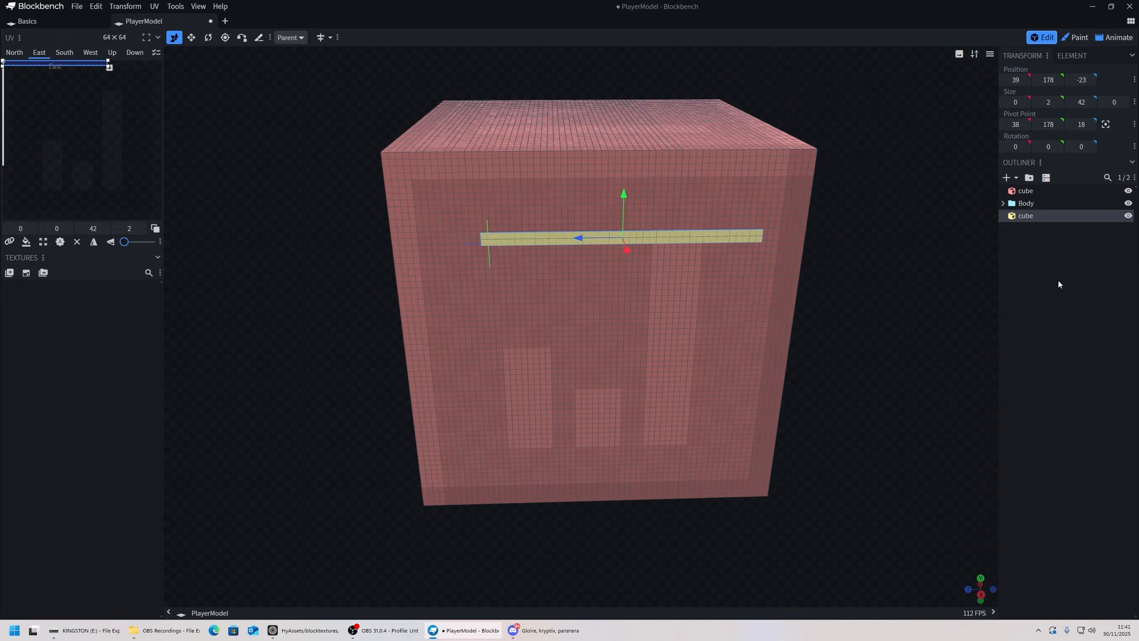
Step: Move the flat strip to position 12, 178, 17, towards the large cube's adjacent side
left_click_drag(1058, 280, 712, 332)
scroll(978, 325, "down", 5)
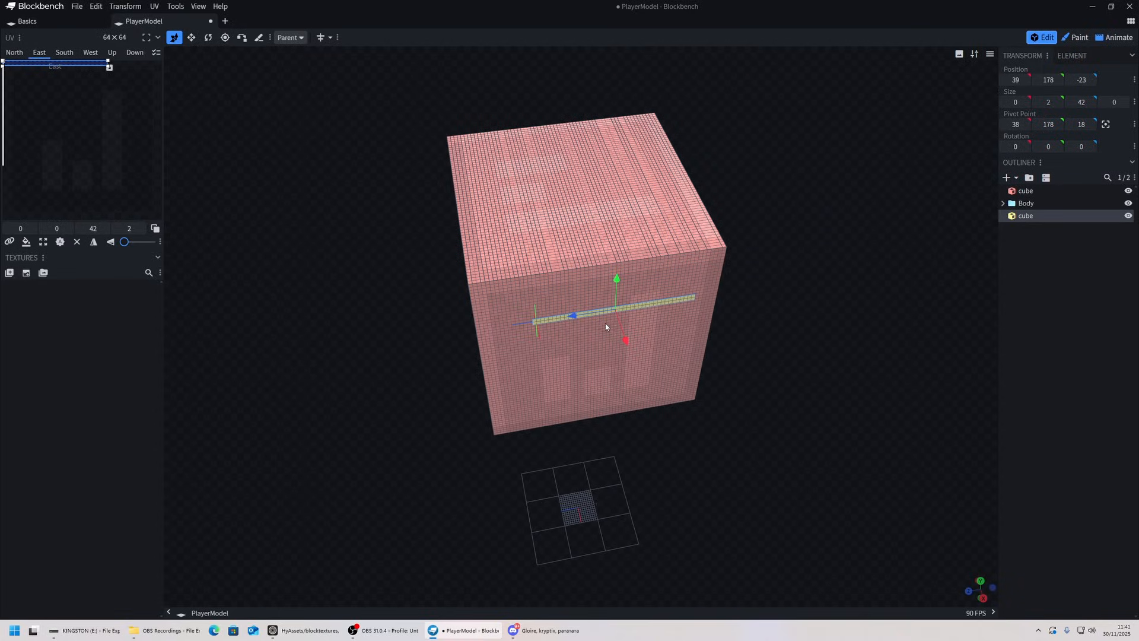
left_click_drag(626, 341, 404, 266)
mouse_move(365, 335)
left_mouse_down()
mouse_move(427, 346)
mouse_move(489, 382)
left_mouse_up()
key("2")
key("1")
Step: Rotate the strip -92.5 degrees about the Y axis and move it along the adjacent face to position -16, 178, -8
key("r")
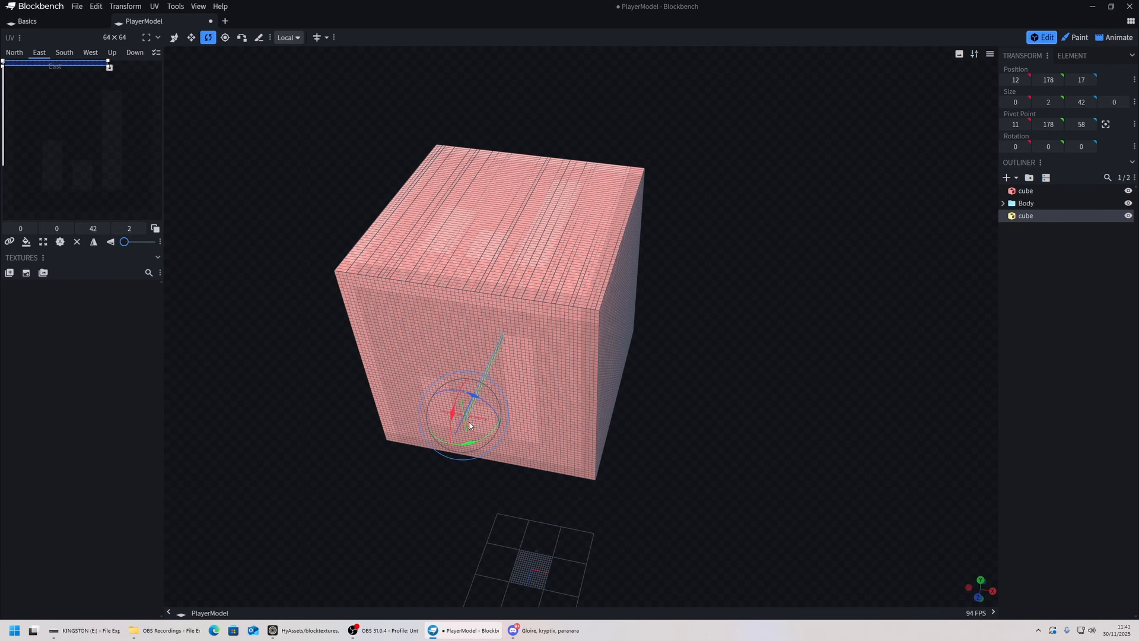
left_click_drag(468, 444, 315, 438)
key("v")
left_click_drag(470, 332, 494, 336)
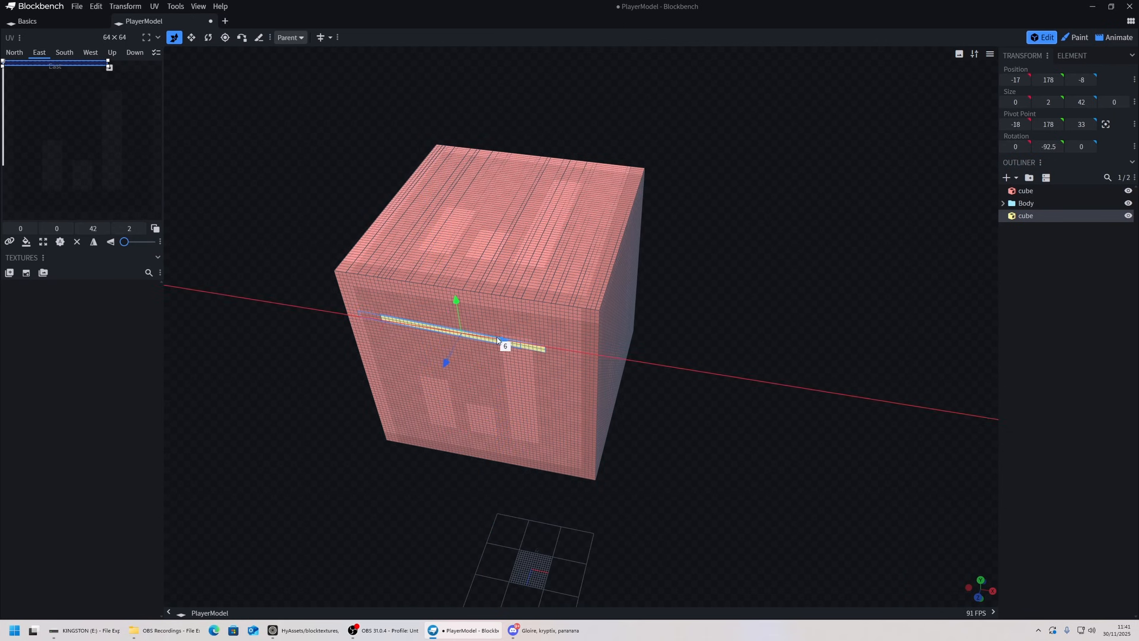
Step: Adjust the strip's Y rotation to -90.5 degrees to line it up with the large cube's face
left_click_drag(691, 305, 599, 343)
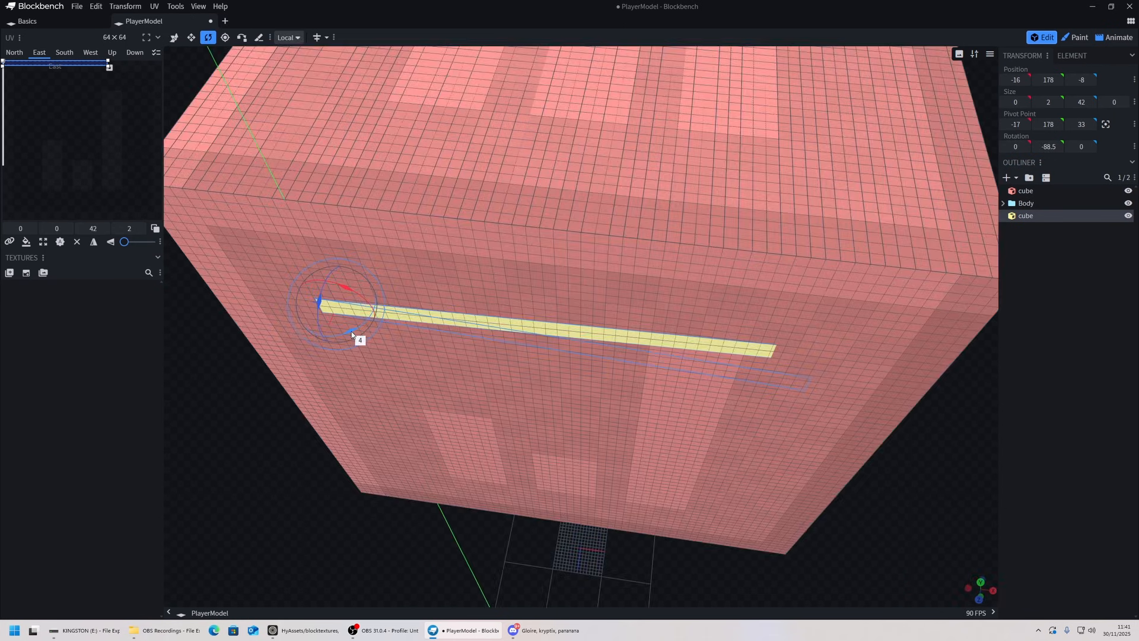
left_click_drag(315, 305, 320, 307)
key("v")
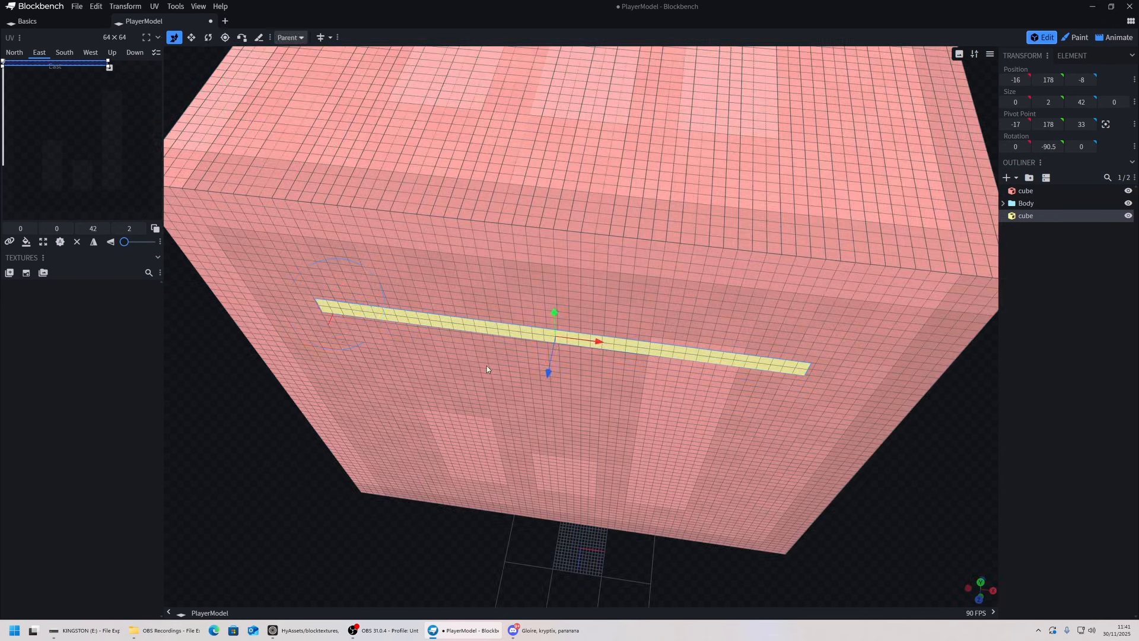
Step: Lengthen the flat strip to a Z size of 49.2 and save the project as PlayerModel2
scroll(912, 404, "down", 5)
left_click_drag(912, 404, 478, 240)
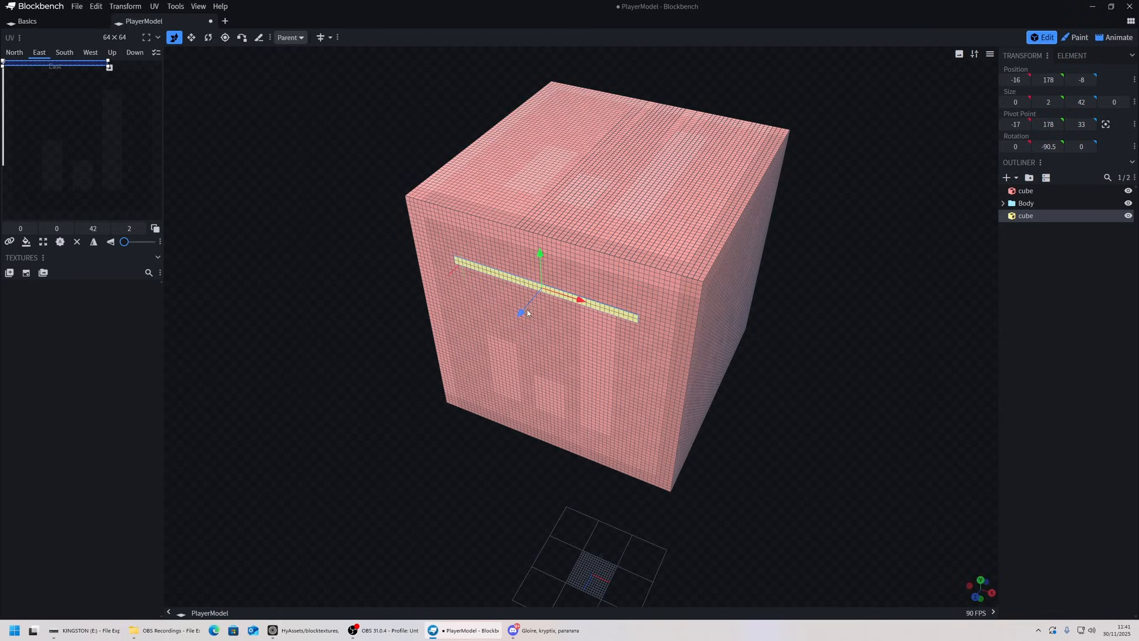
left_click_drag(520, 311, 728, 424)
right_click_drag(727, 420, 745, 433)
scroll(684, 252, "up", 5)
right_click_drag(684, 253, 690, 344)
key("s")
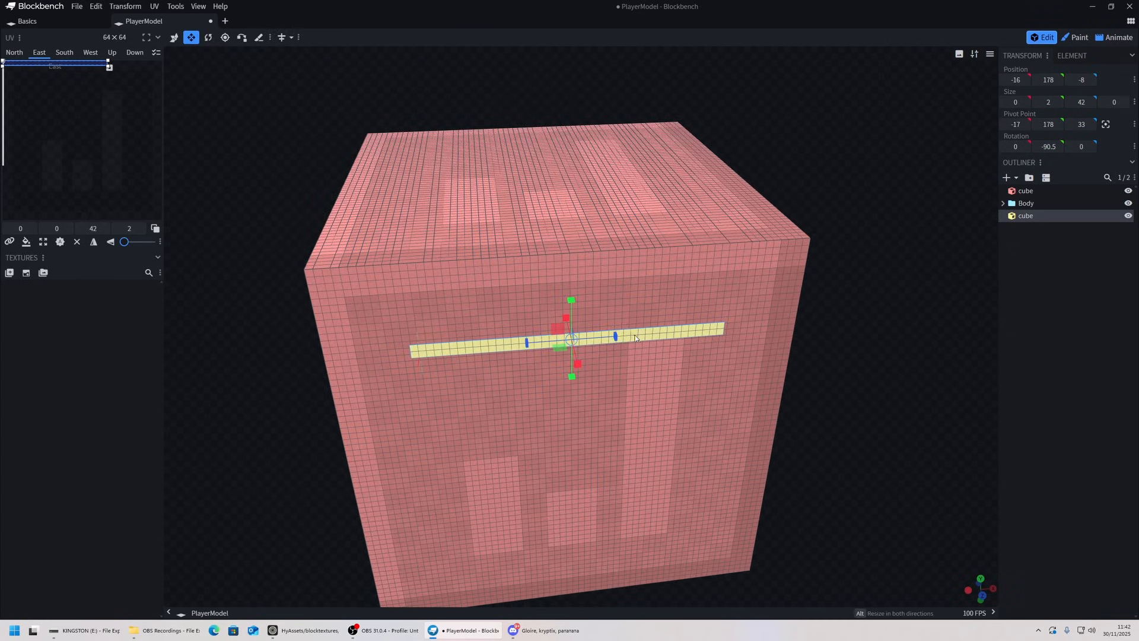
mouse_move(617, 339)
left_mouse_down()
mouse_move(643, 338)
mouse_move(572, 339)
mouse_move(747, 332)
mouse_move(617, 340)
mouse_move(729, 344)
mouse_move(611, 339)
left_mouse_up()
key("ctrl+z")
key("ctrl+s")
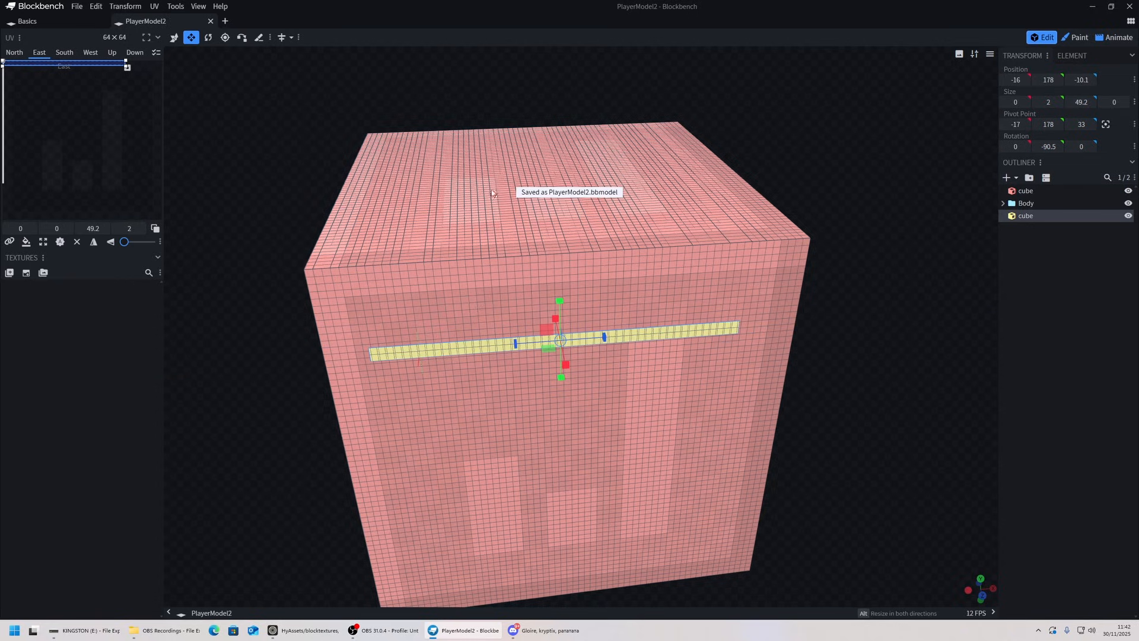
Step: Try a project texture size of 512 × 512
scroll(493, 193, "down", 5)
left_click_drag(796, 207, 698, 191)
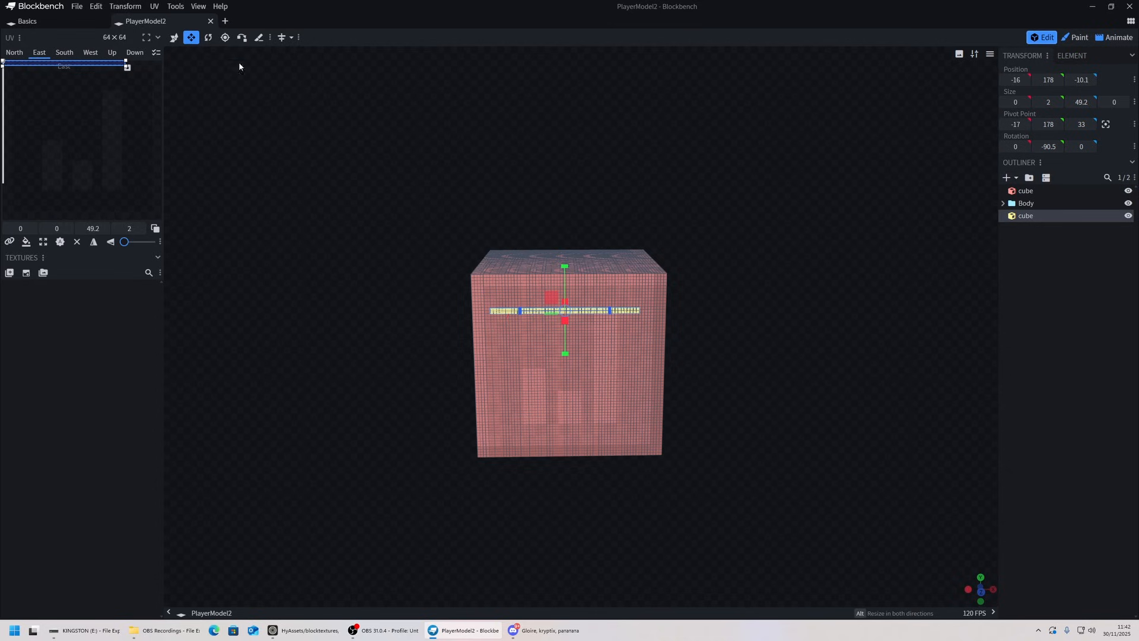
left_click_drag(239, 66, 745, 298)
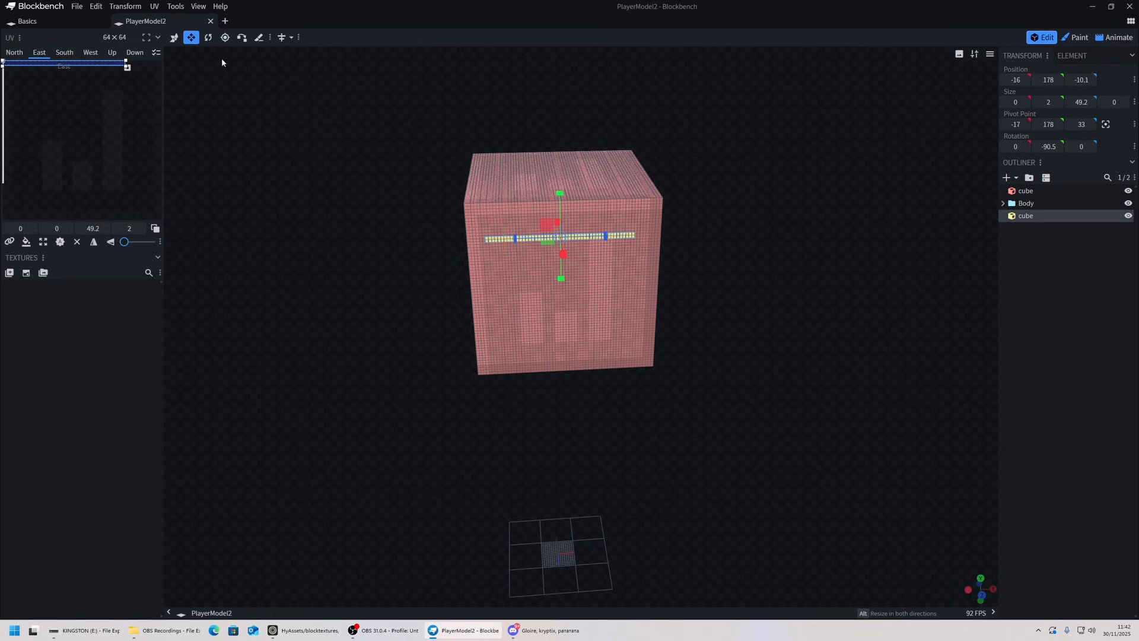
left_click(114, 38)
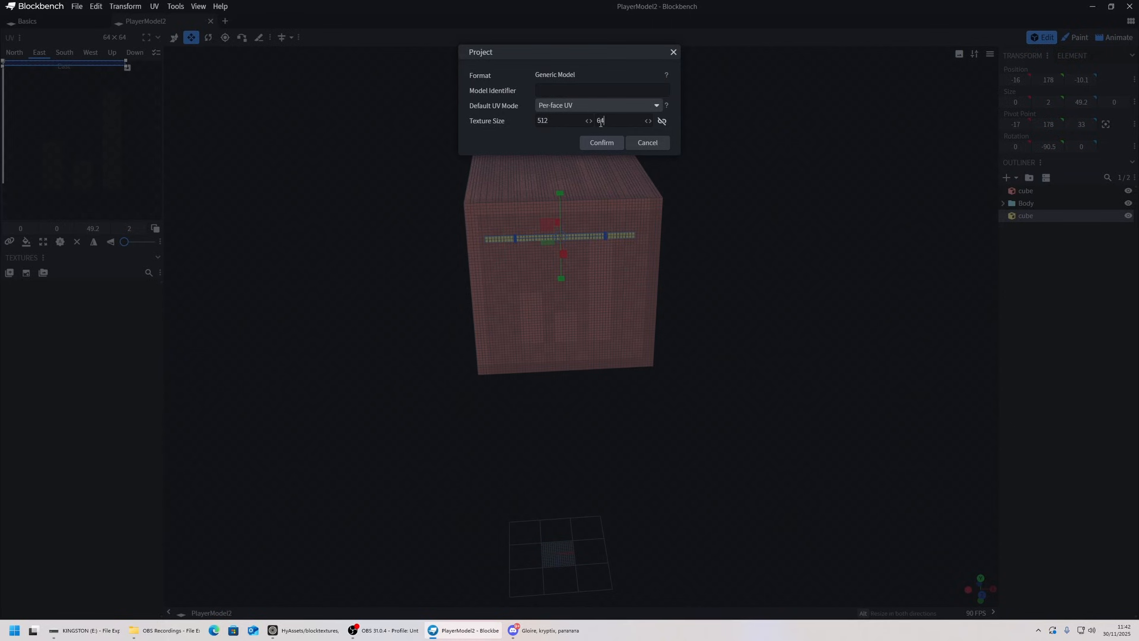
type("12")
left_click(602, 143)
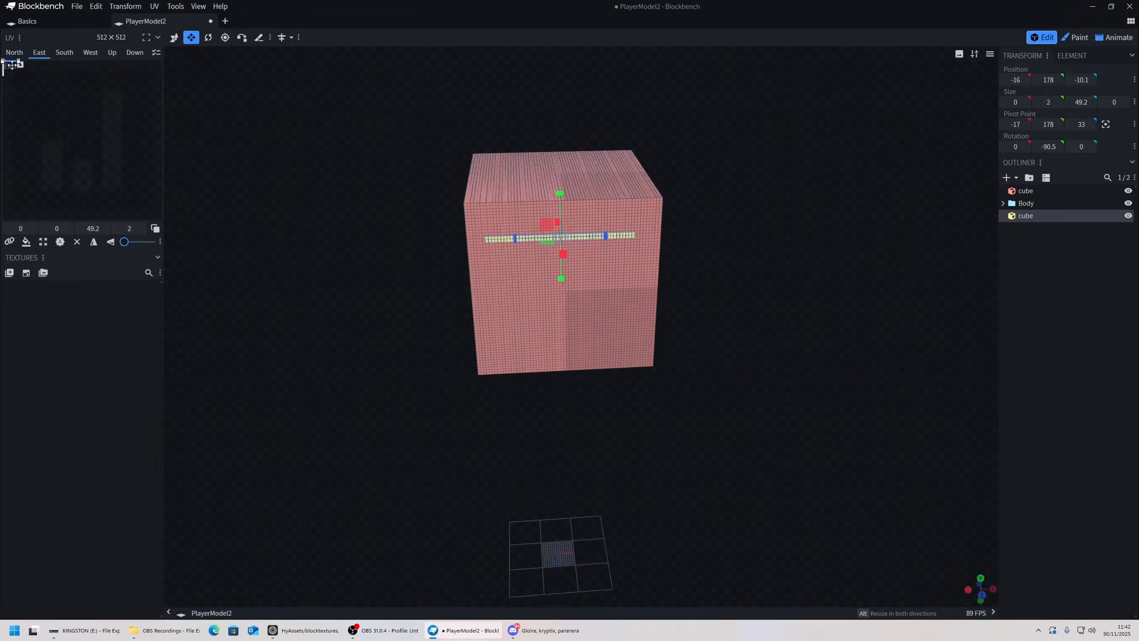
Step: Undo the texture size change, try shifting the strip's west-face UV to 6, 6, and undo that shift
key("ctrl+z")
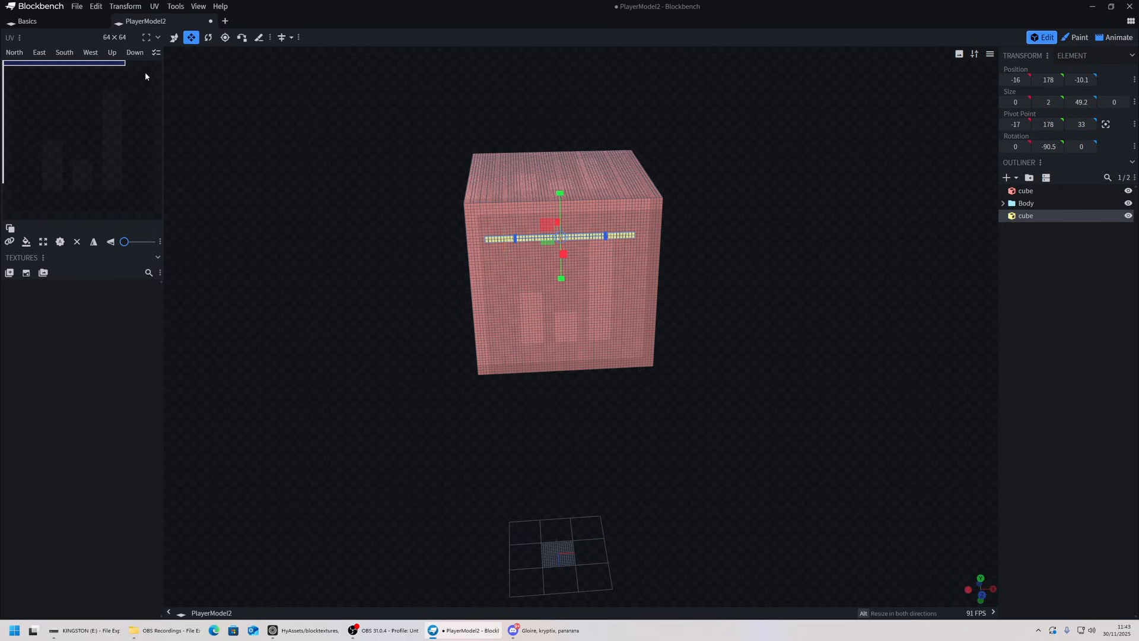
left_click(56, 77)
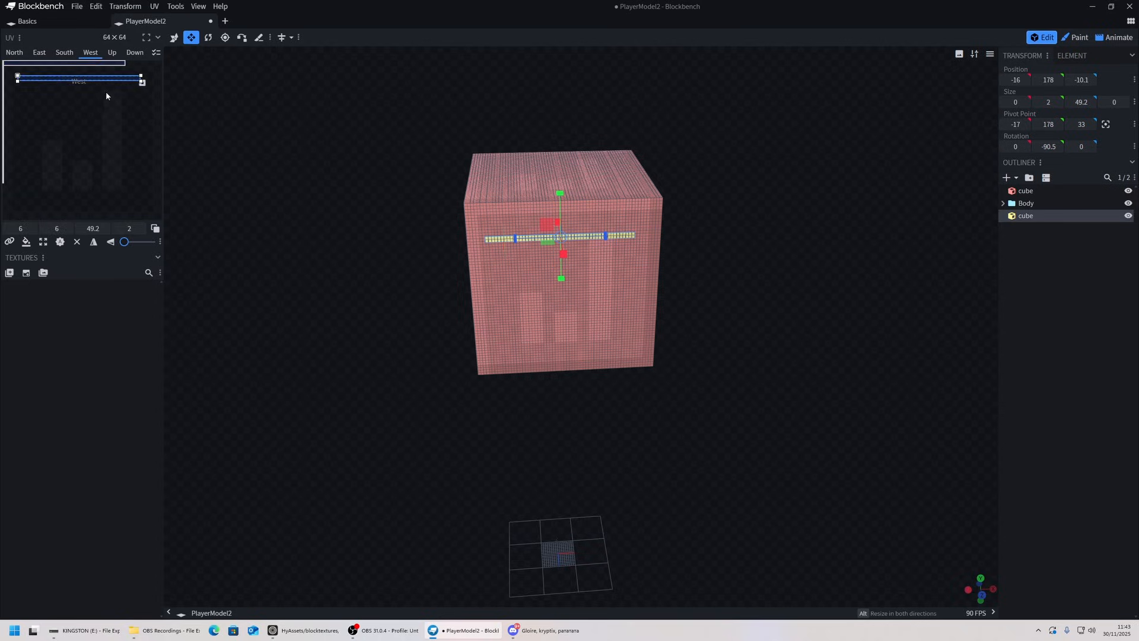
key("ctrl+z")
Step: Set the project's texture width and height to 512 each
left_click(115, 37)
type("512")
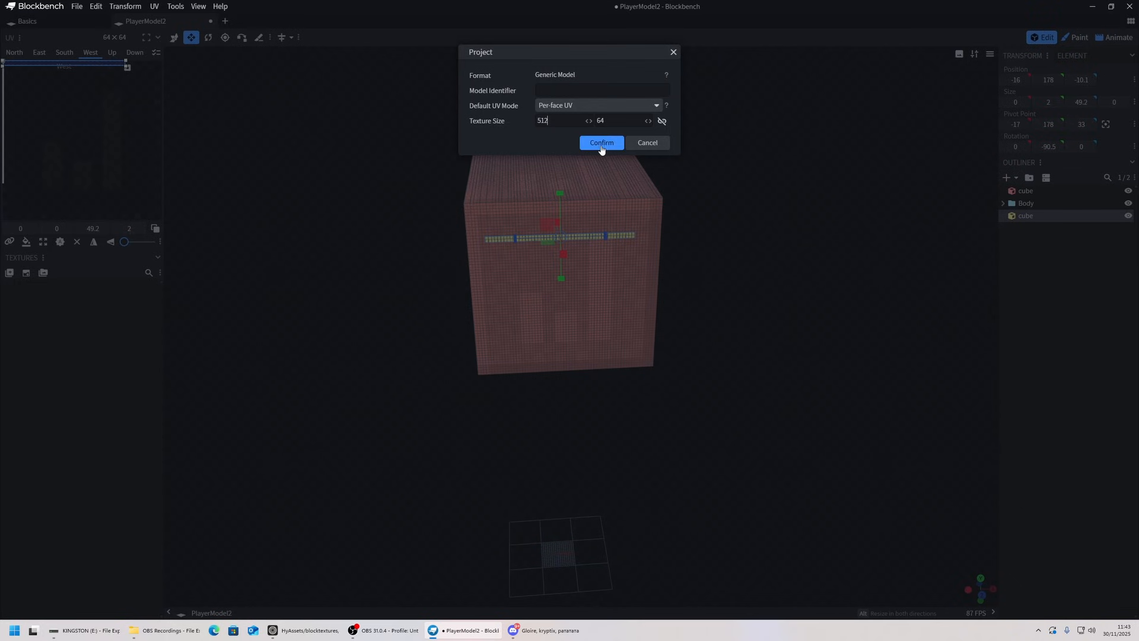
double_click(600, 120)
type("512")
left_click(602, 142)
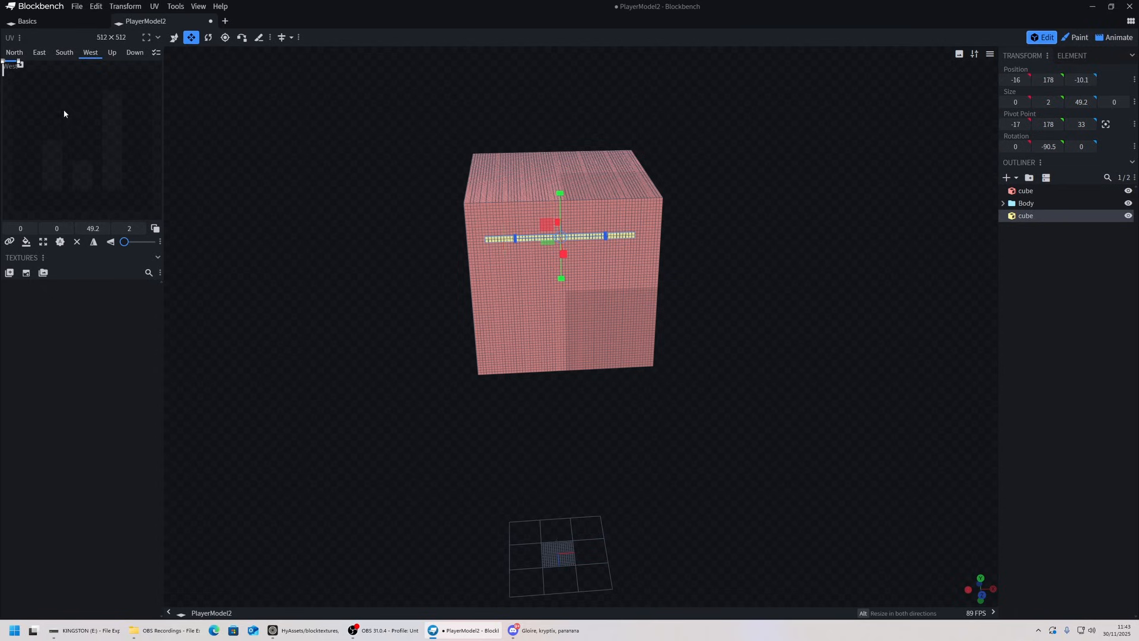
Step: Open base_hytale.bbmodel from the Hytale Base Model 2024 folder in Blockbench
left_click(224, 21)
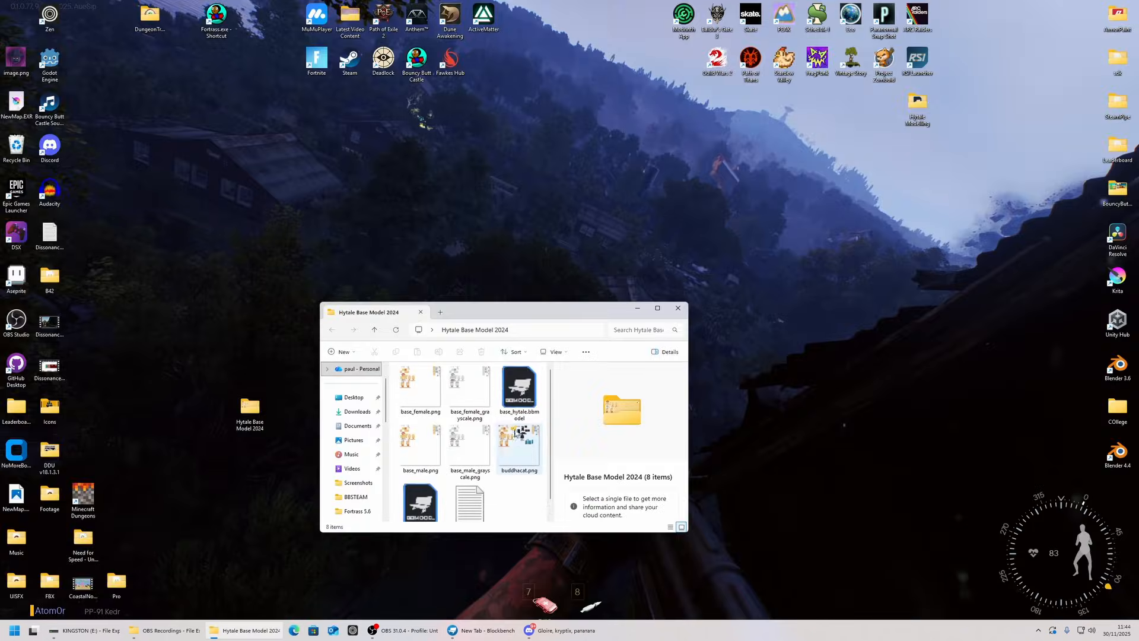
left_click(522, 385)
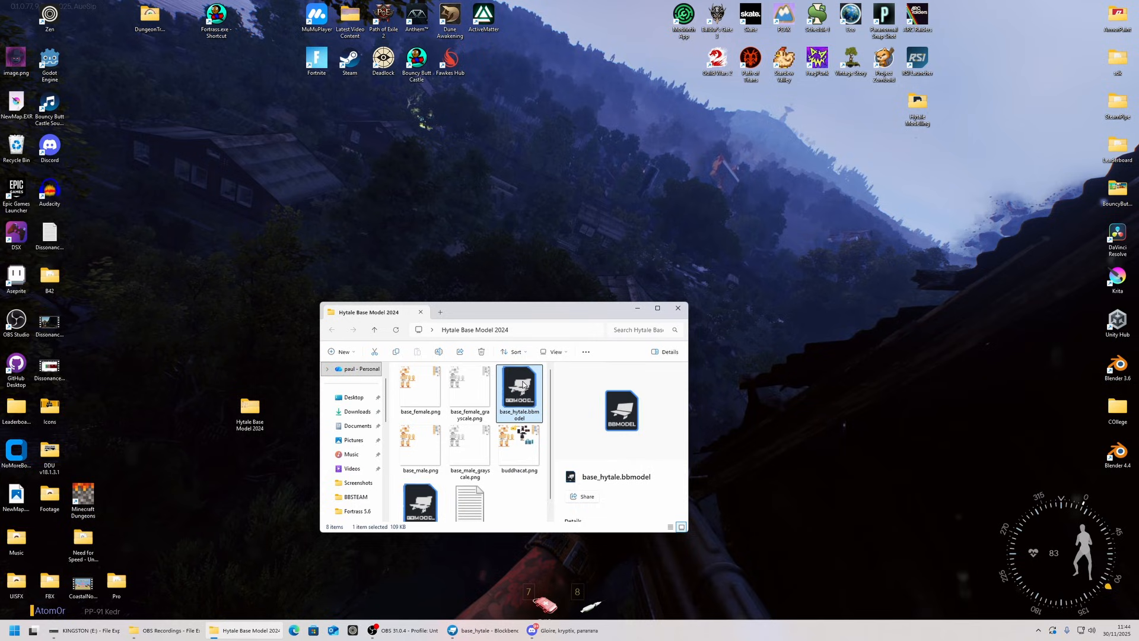
left_click(494, 636)
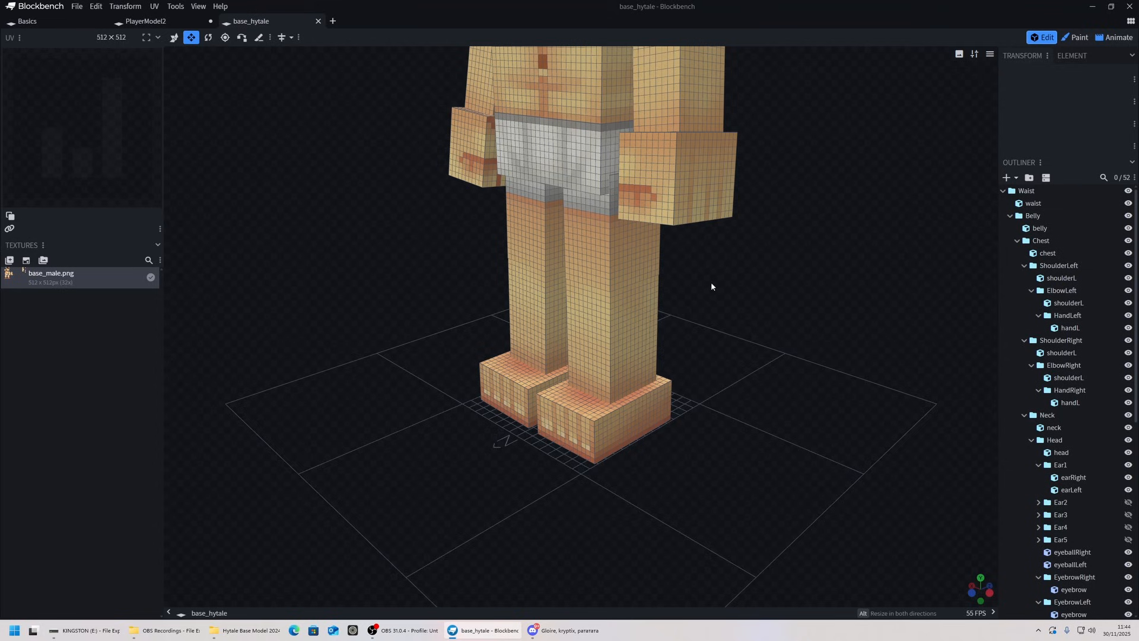
Step: Bring the whole base_hytale character into view and hide the pixel grid on its surfaces
right_click_drag(749, 302, 704, 401)
scroll(724, 337, "down", 3)
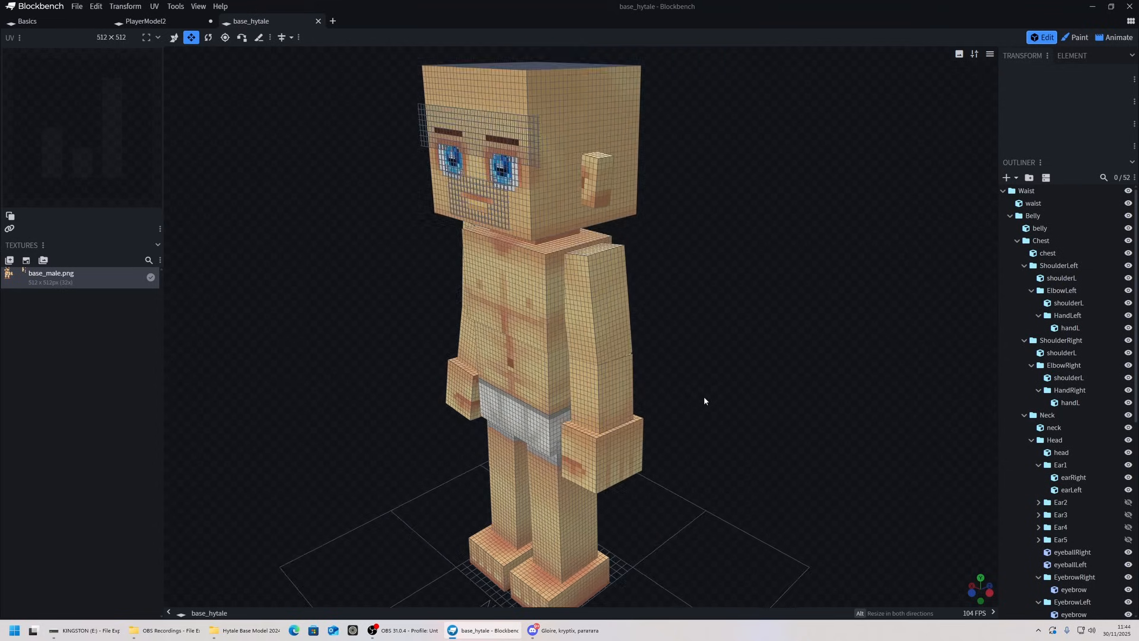
scroll(704, 401, "down", 3)
left_click_drag(697, 351, 744, 347)
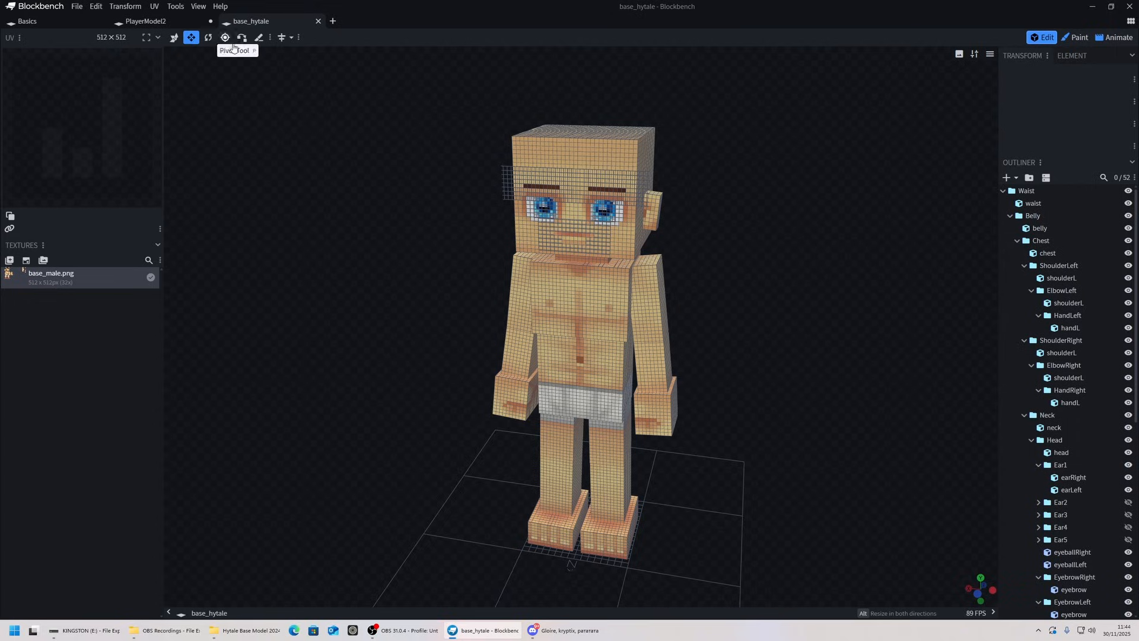
left_click(198, 6)
left_click(216, 141)
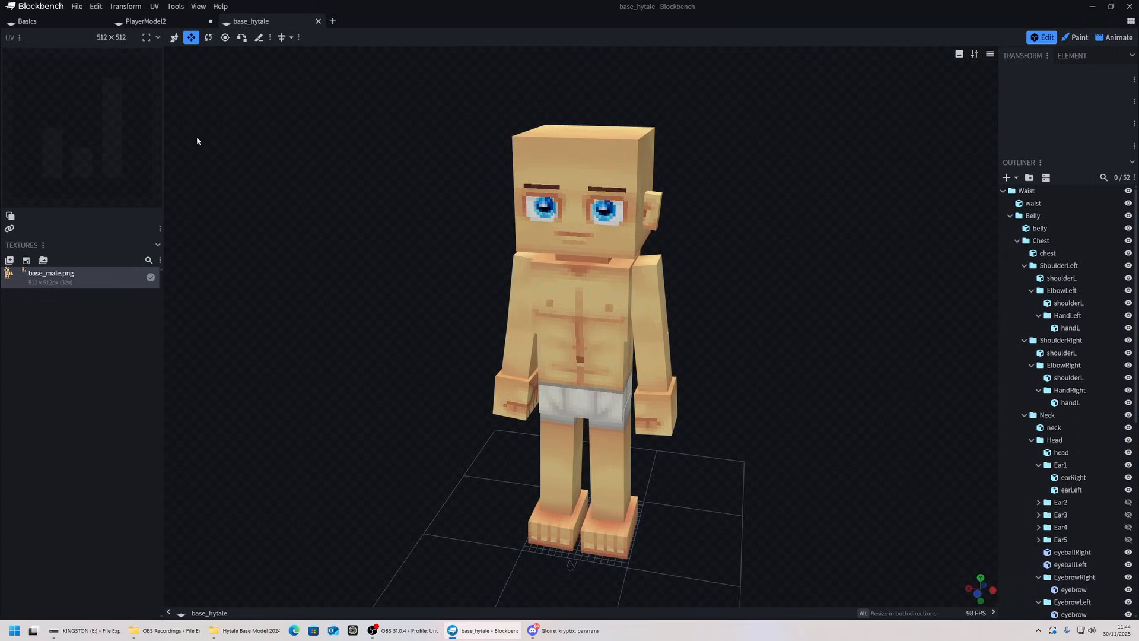
Step: Examine the base character's body proportions and its outliner hierarchy from the Waist group down to the feet
left_click_drag(415, 225, 739, 266)
scroll(740, 267, "up", 5)
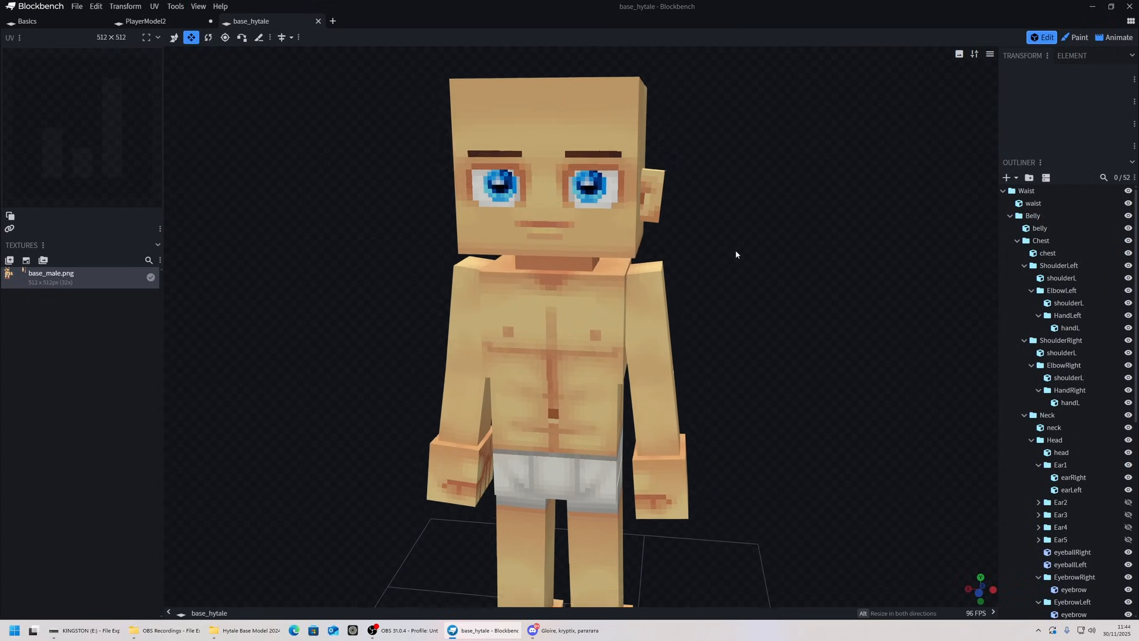
scroll(753, 238, "down", 5)
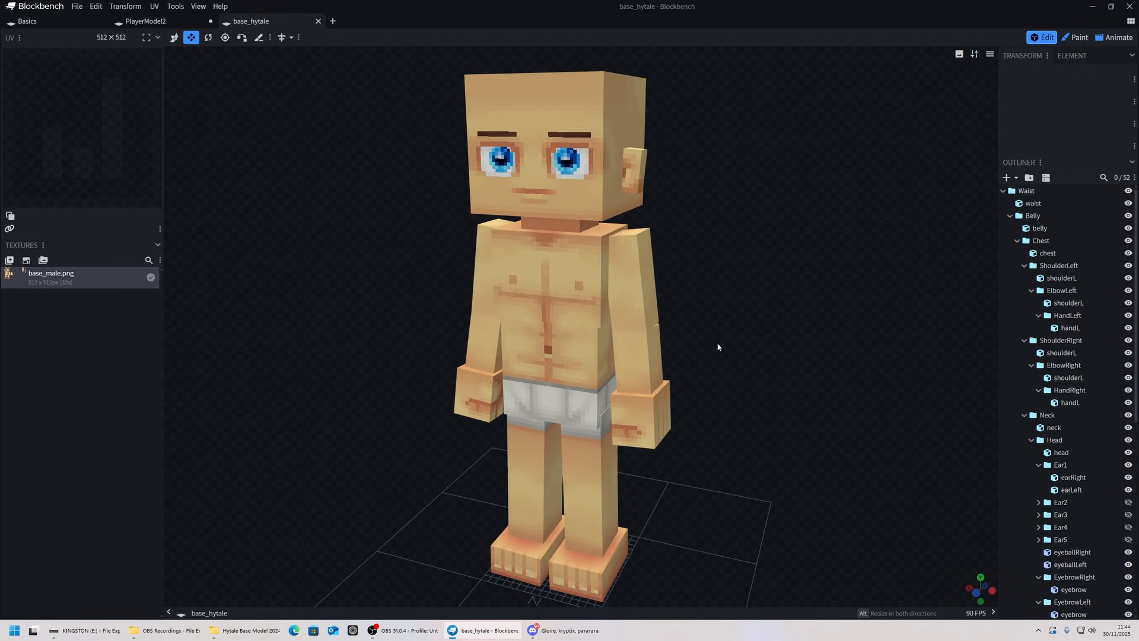
left_click_drag(716, 349, 777, 295)
scroll(789, 298, "up", 2)
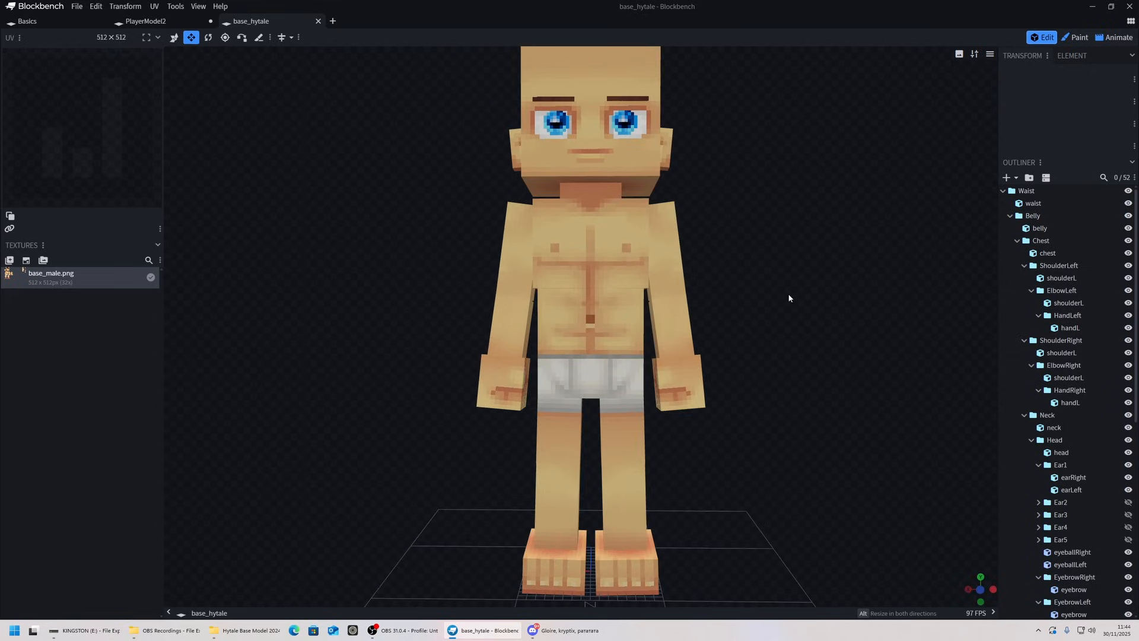
left_click(1010, 216)
left_click(1010, 216)
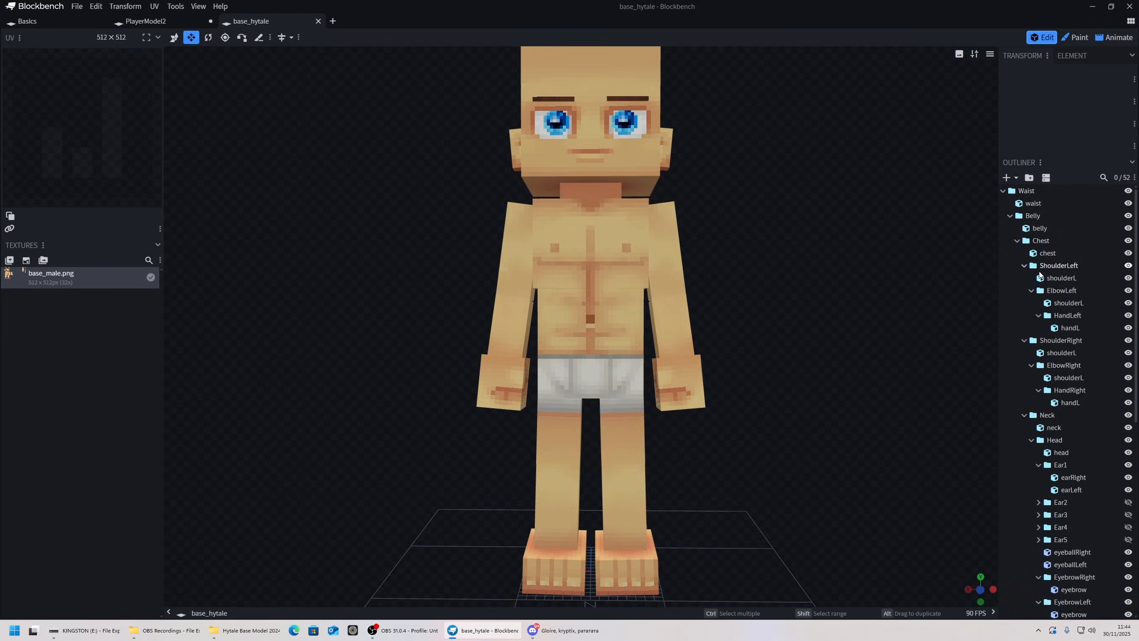
scroll(1048, 267, "down", 2)
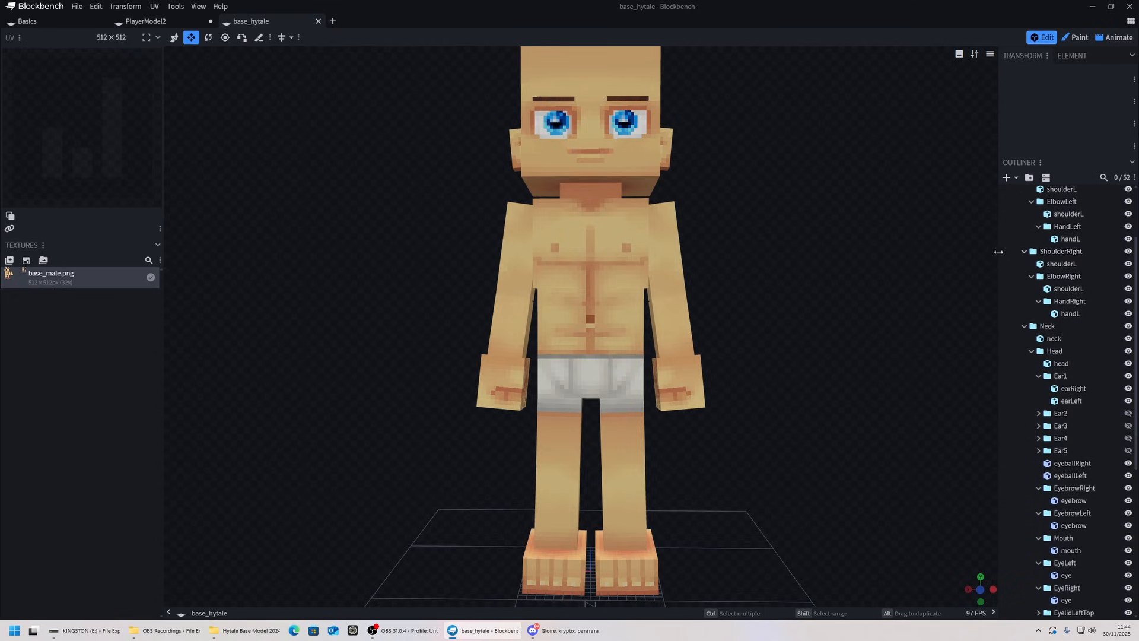
scroll(1044, 261, "down", 6)
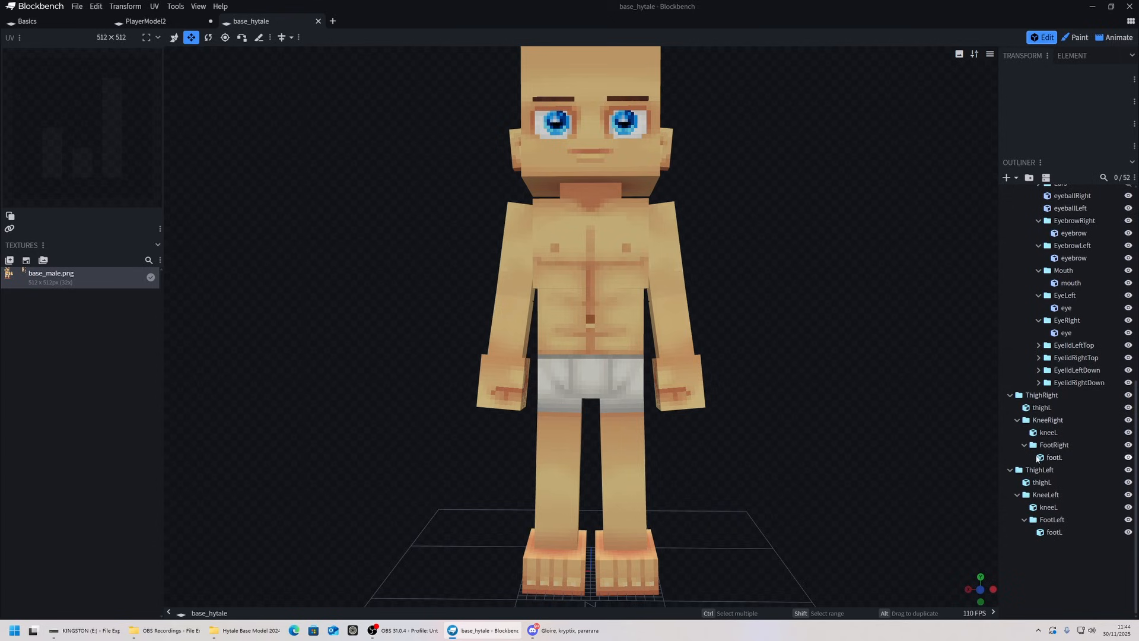
scroll(1062, 238, "up", 8)
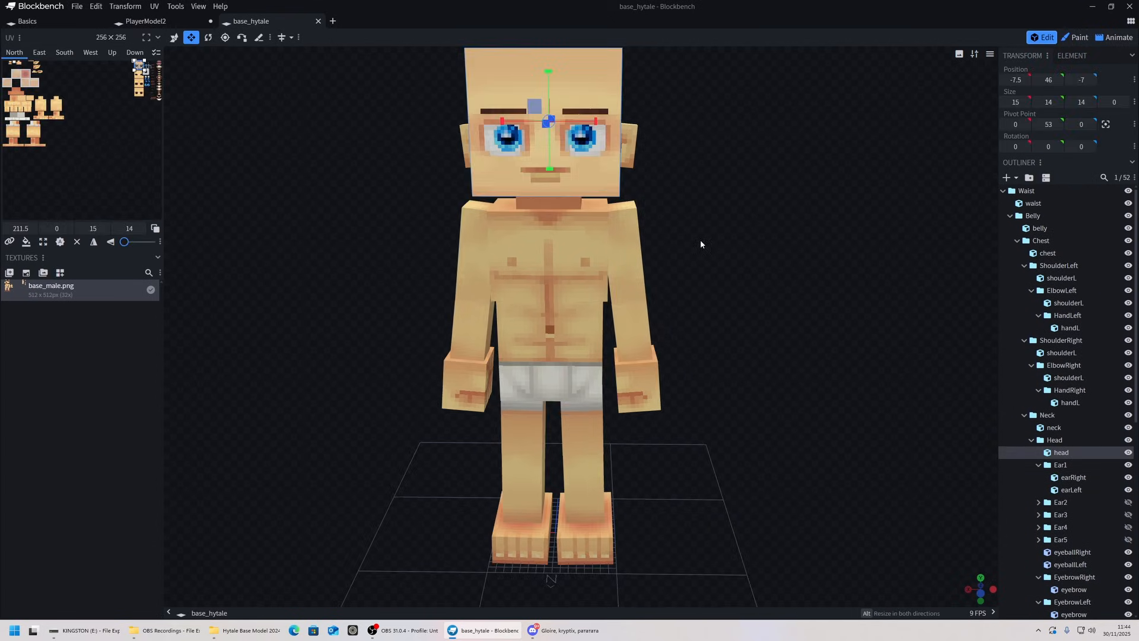
Step: Try the head's north-face UV over the lower face textures in its column, and return it to the uppermost one
right_click_drag(684, 207, 685, 244)
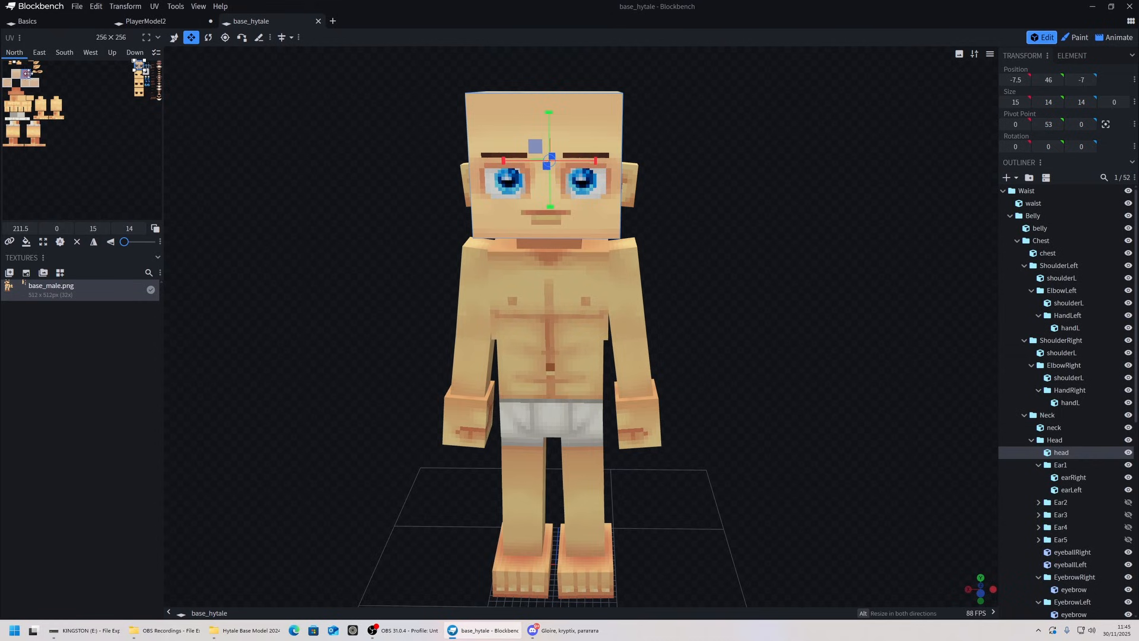
left_click_drag(401, 128, 545, 144)
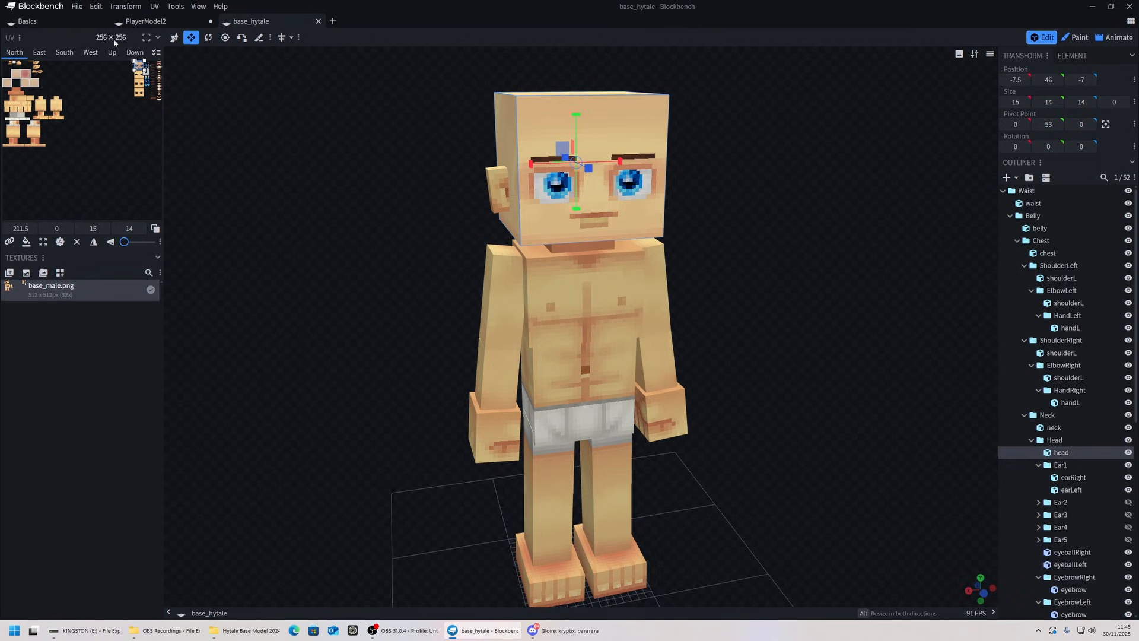
left_click_drag(212, 112, 168, 77)
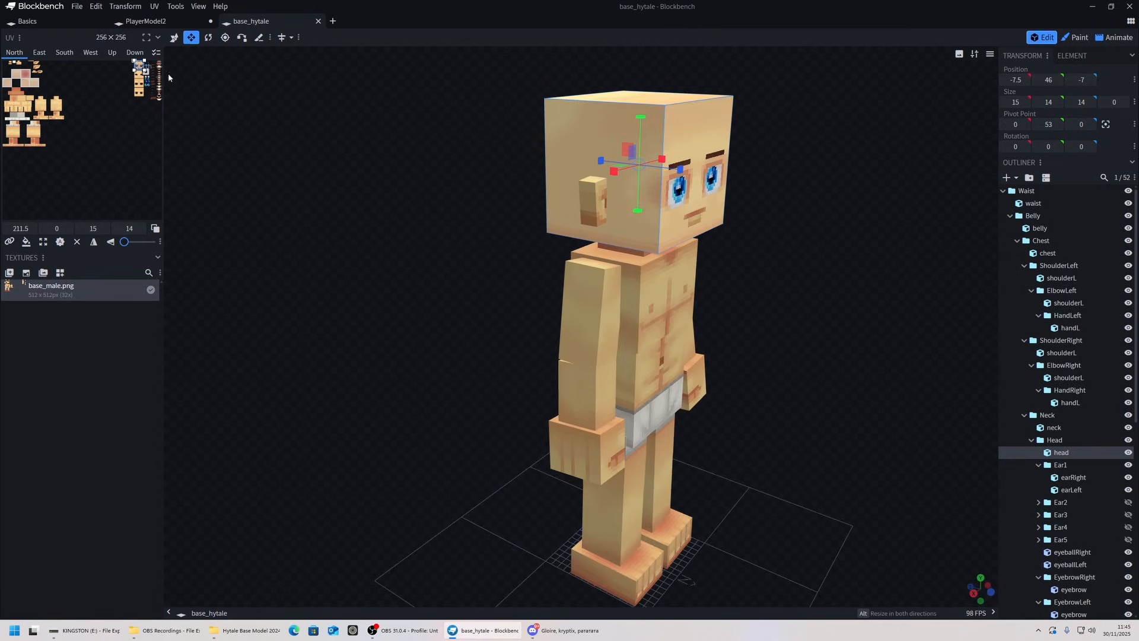
mouse_move(278, 97)
left_mouse_down()
mouse_move(208, 91)
mouse_move(123, 52)
mouse_move(138, 82)
left_mouse_up()
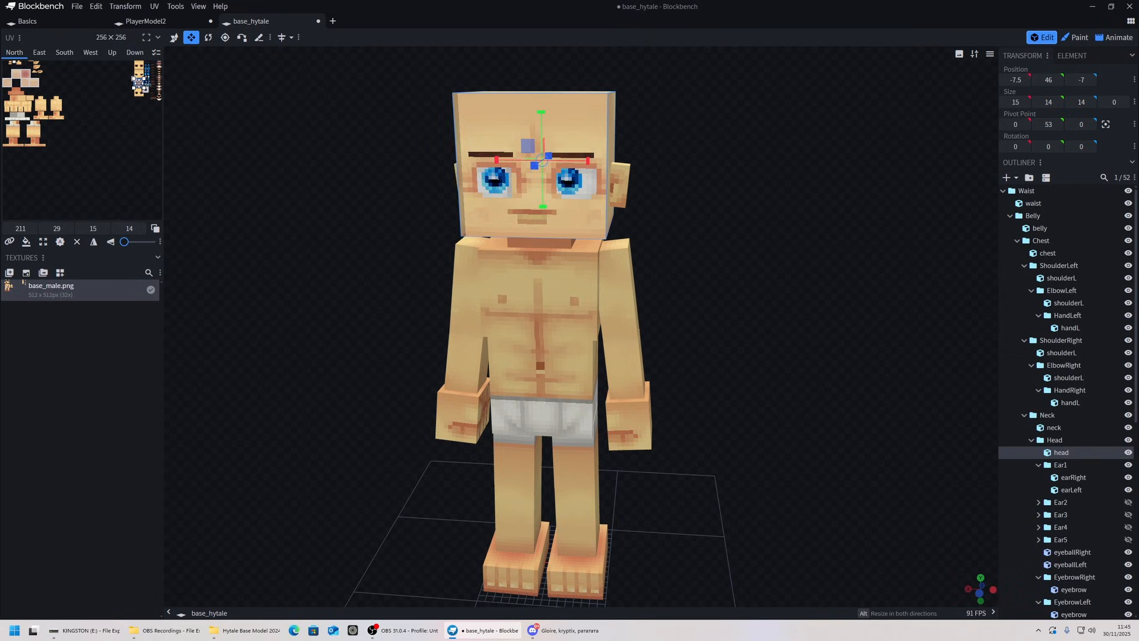
mouse_move(357, 124)
left_mouse_down()
mouse_move(422, 111)
mouse_move(371, 120)
left_mouse_up()
left_click_drag(137, 79, 139, 92)
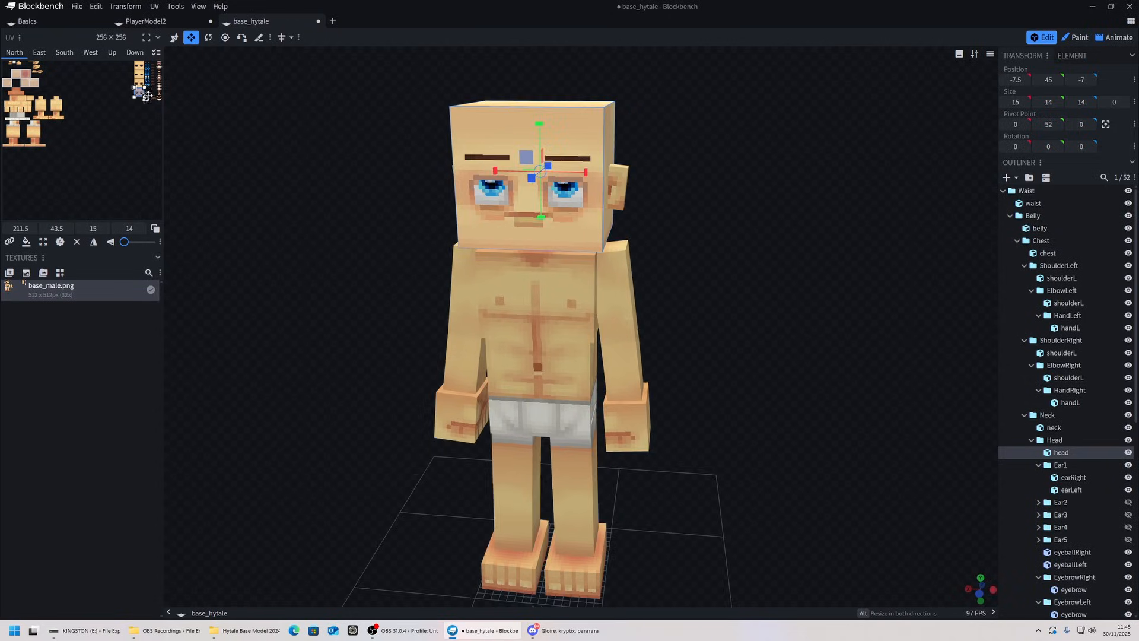
left_click_drag(139, 92, 139, 64)
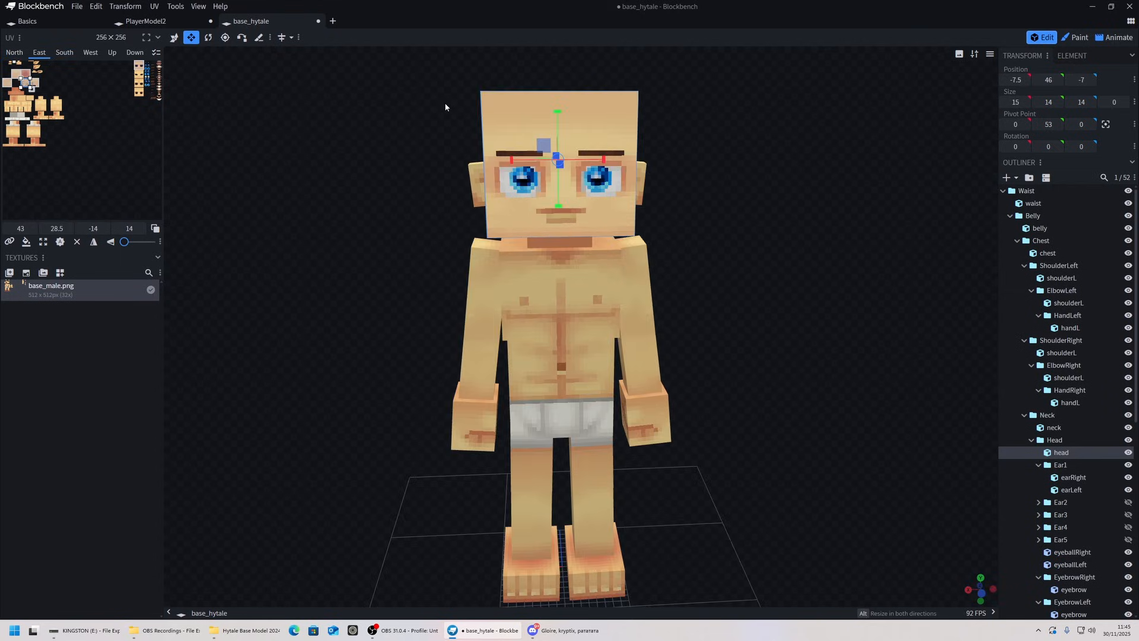
Step: Collapse the ThighRight, ThighLeft and Ear1 groups and examine how the Head group organises its facial parts
key("v")
left_click_drag(713, 125, 713, 213)
left_click(1010, 216)
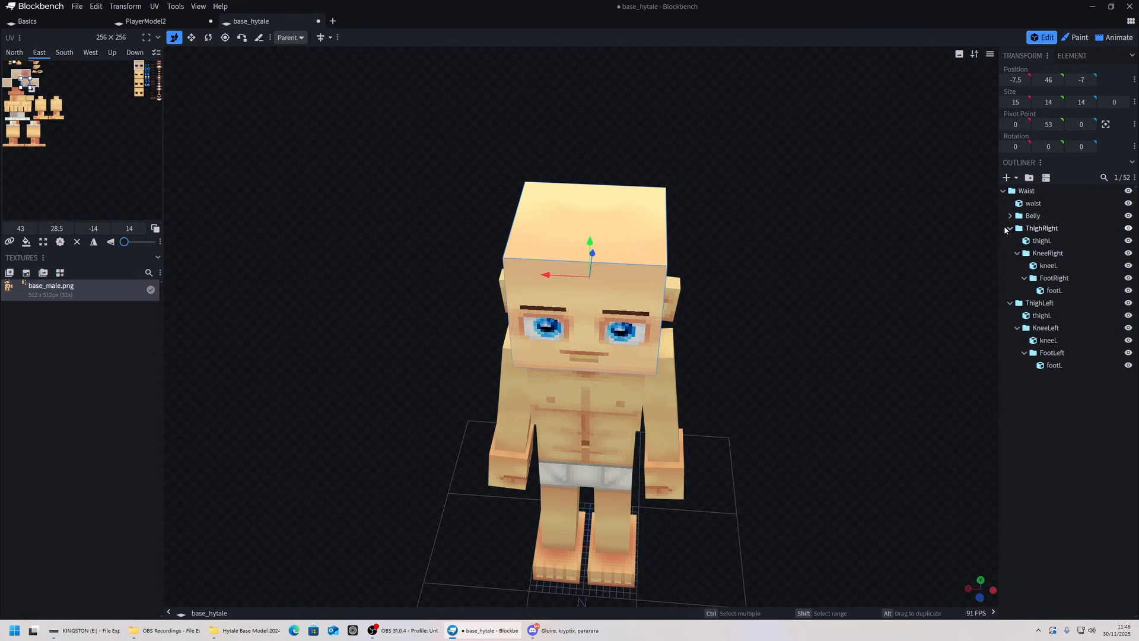
left_click(1009, 228)
left_click(1009, 240)
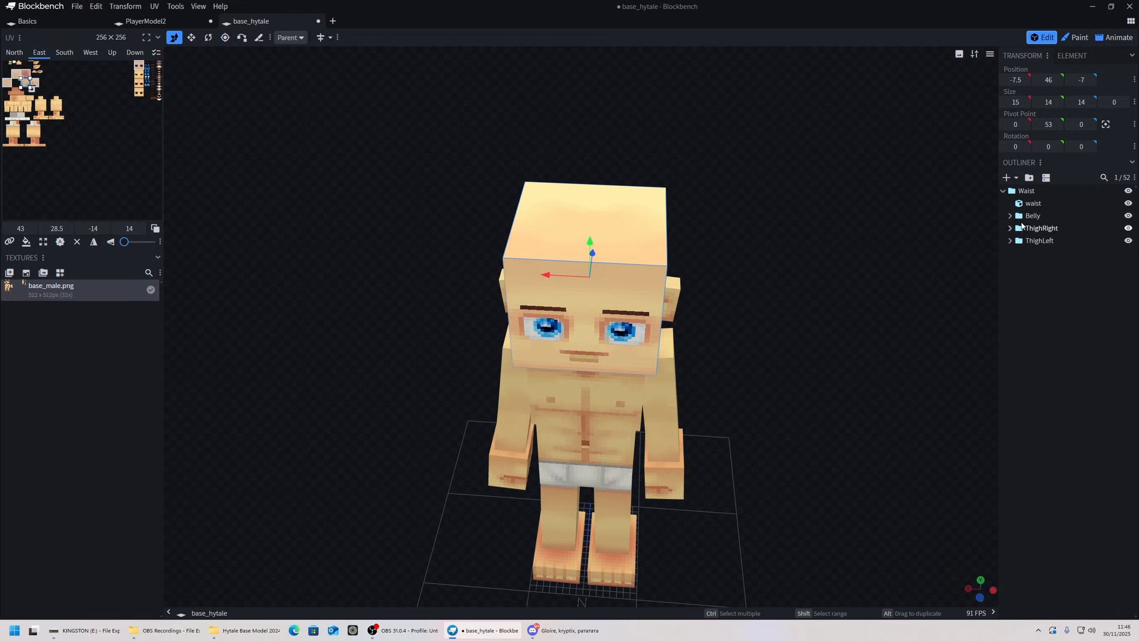
left_click(631, 218)
scroll(1056, 392, "down", 3)
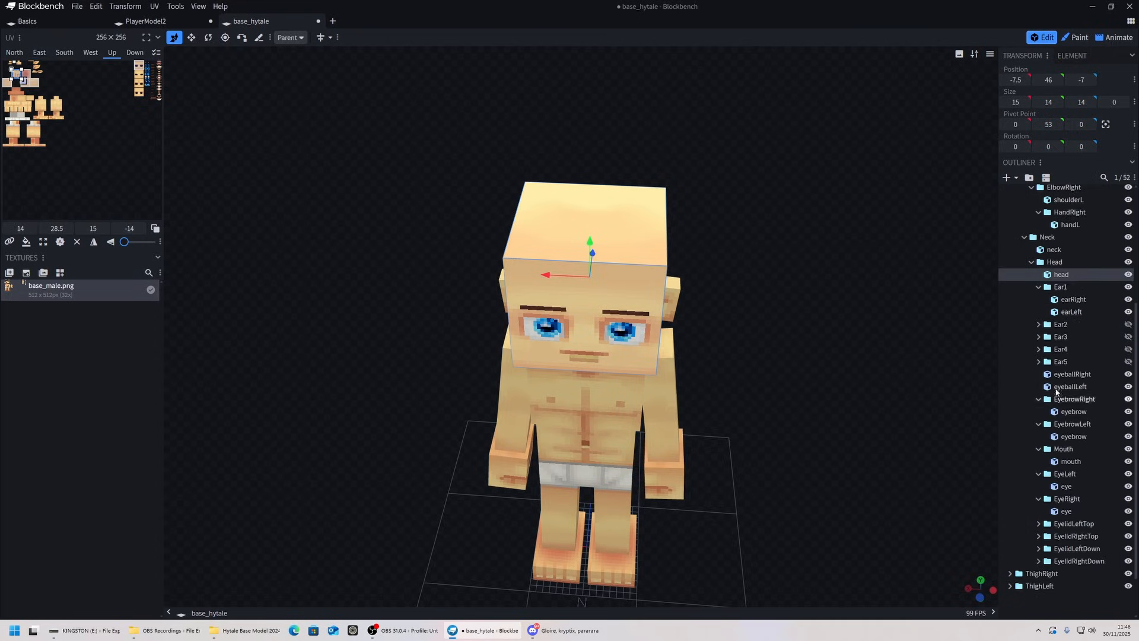
left_click(1027, 263)
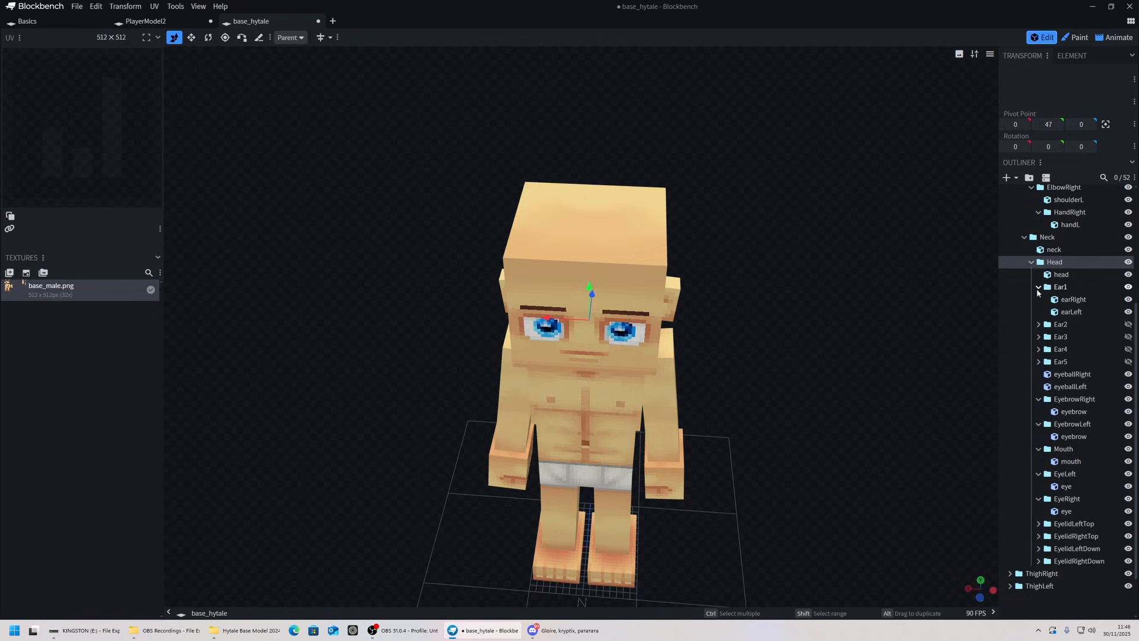
left_click(1038, 287)
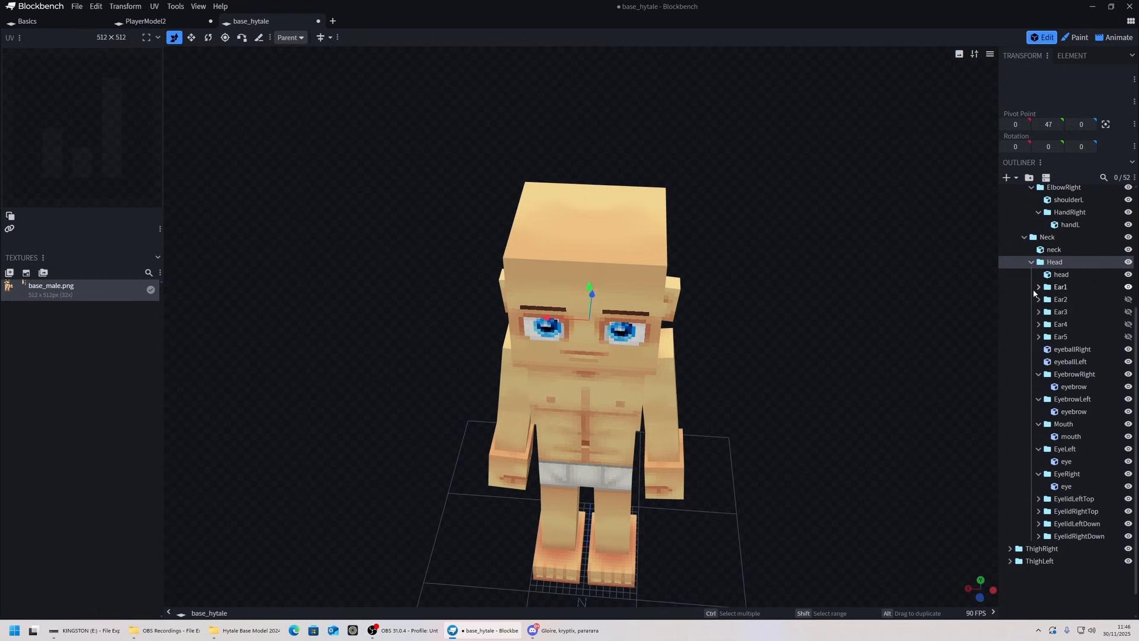
Step: Collapse the EyebrowRight, EyebrowLeft, Mouth and EyeLeft groups inside the Head group
left_click(1038, 373)
left_click(1038, 386)
left_click(1038, 399)
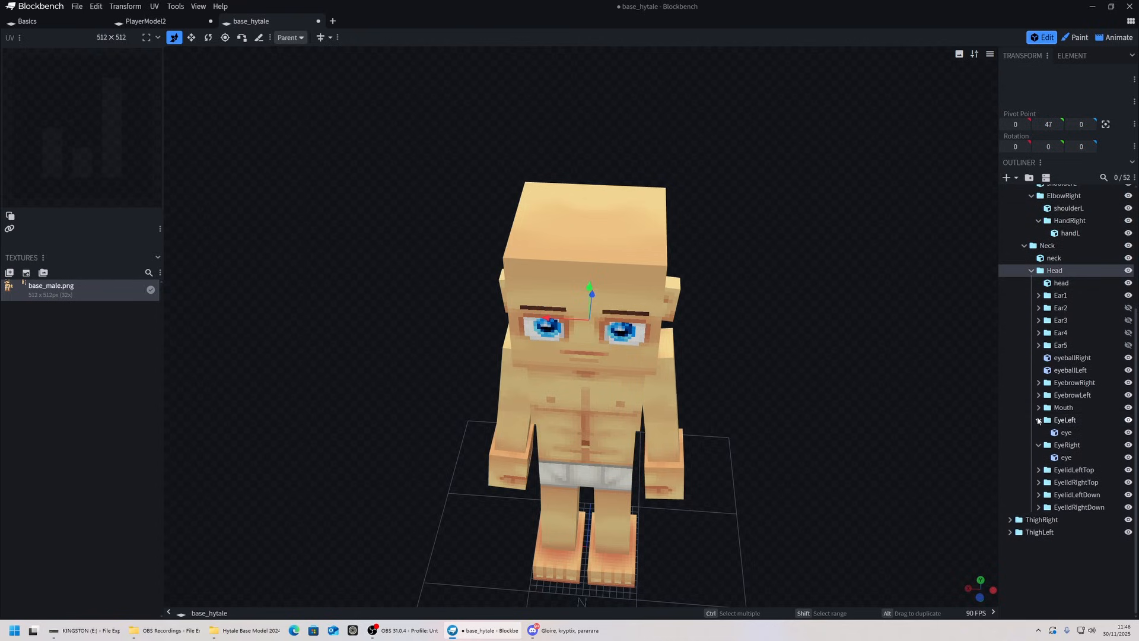
left_click(1039, 420)
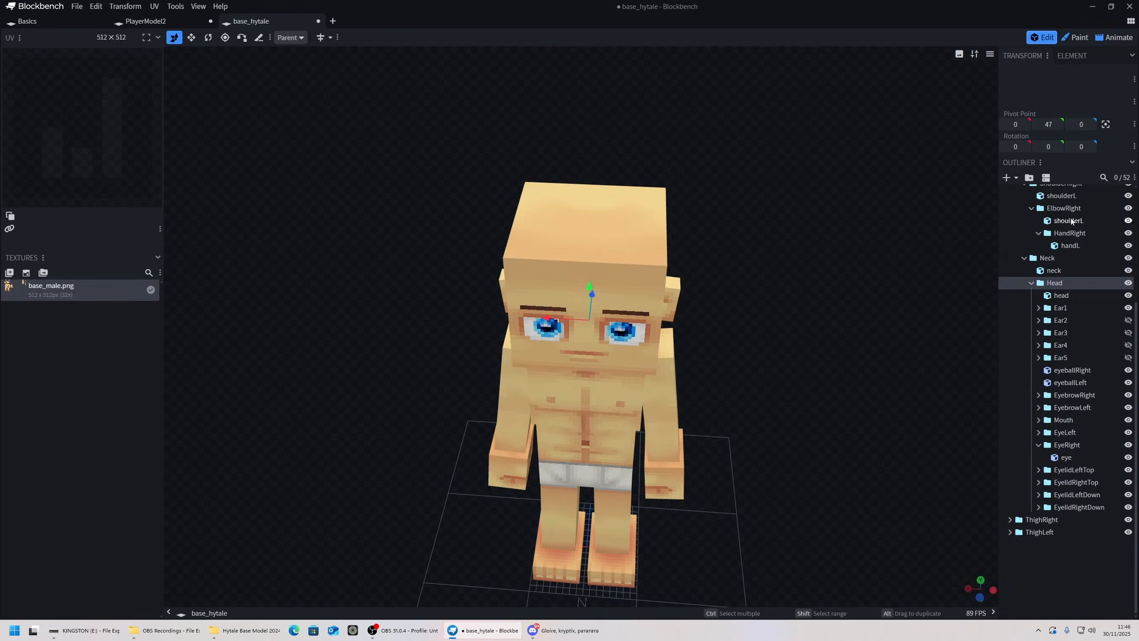
Step: Add a cube named Hair to the Head group and raise it onto the top of the head at Y 59
left_click(1007, 178)
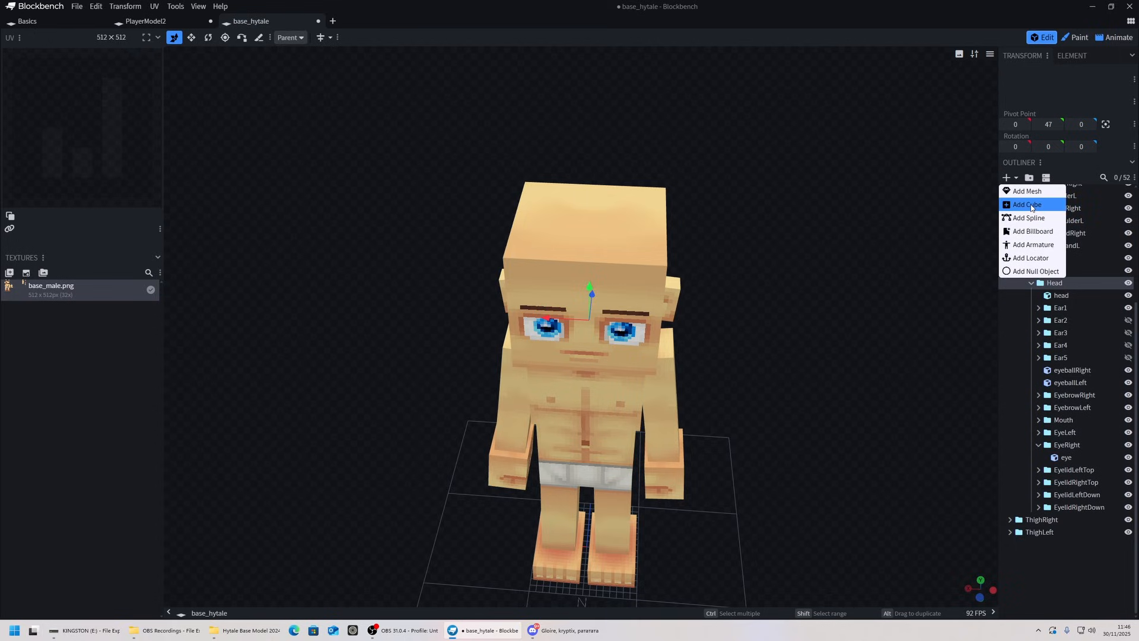
left_click(1031, 205)
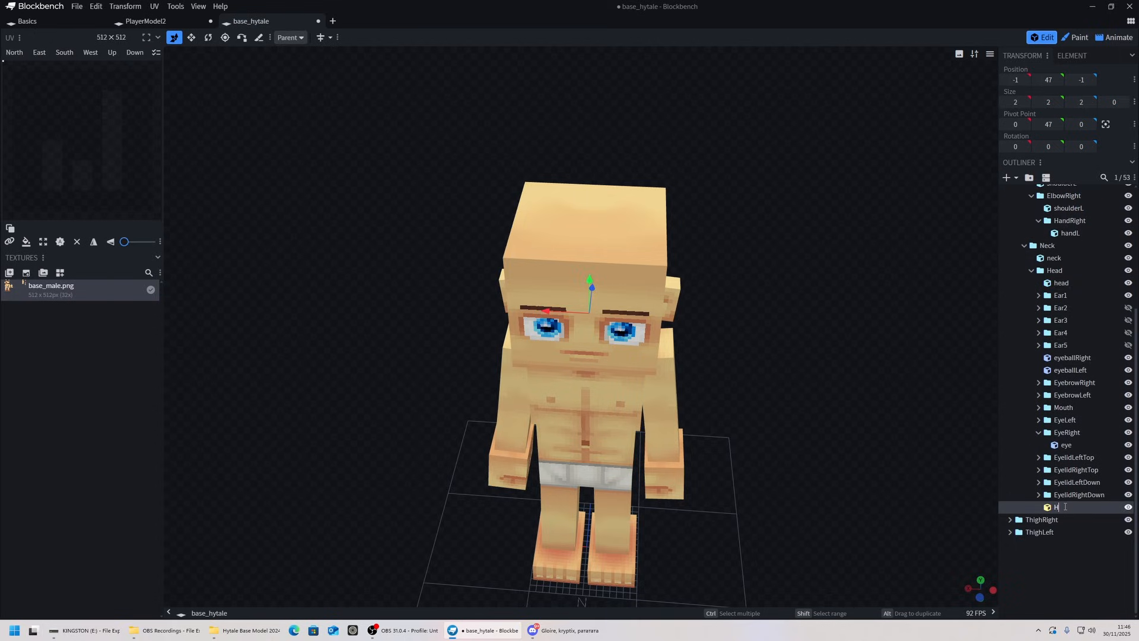
left_click_drag(778, 384, 752, 348)
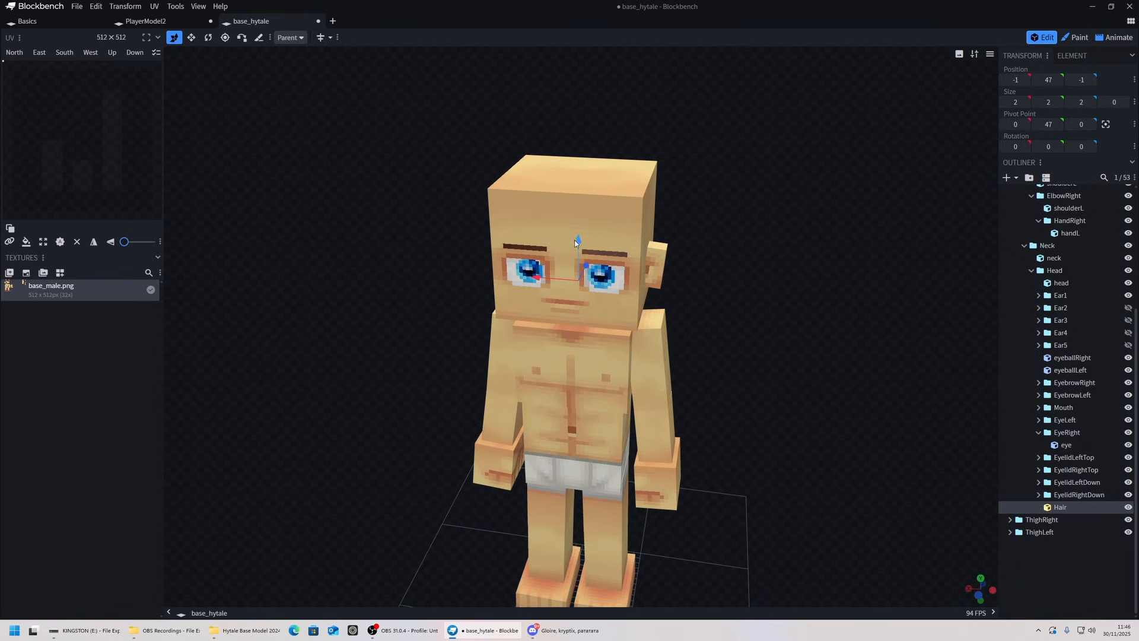
left_click_drag(576, 240, 590, 126)
left_click_drag(714, 152, 689, 185)
Step: Resize the Hair cube symmetrically into an 18 × 2 × 16 slab covering the top of the head
key("s")
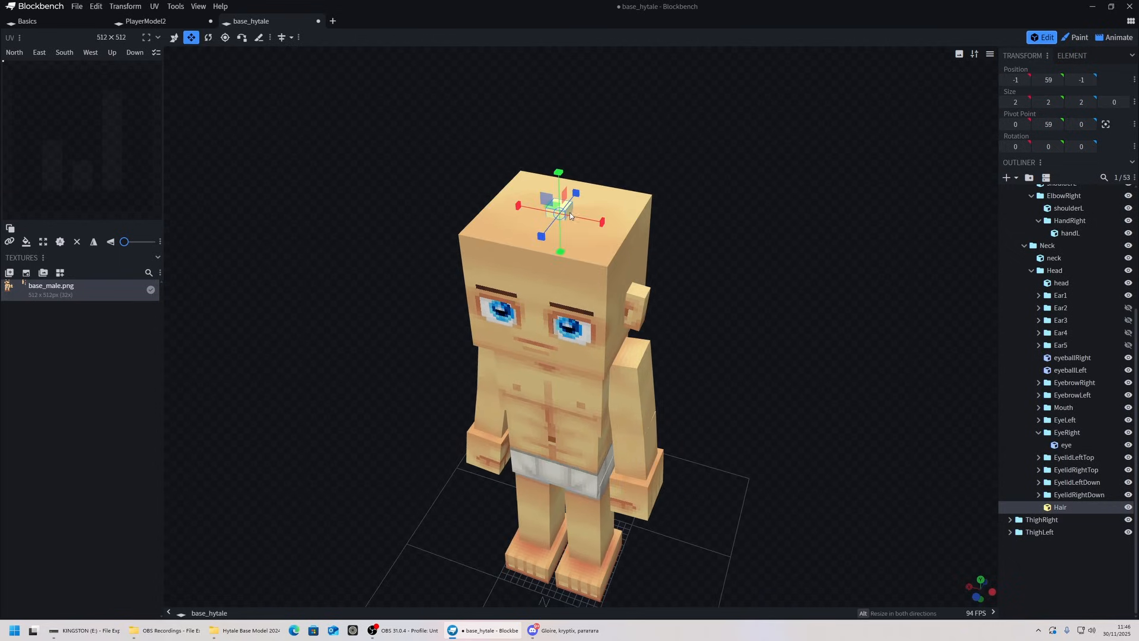
left_click_drag(599, 221, 699, 246)
left_click_drag(541, 236, 493, 285, "alt")
left_click_drag(765, 261, 725, 241)
left_click_drag(539, 277, 543, 263, "alt")
left_click_drag(592, 252, 582, 249, "alt")
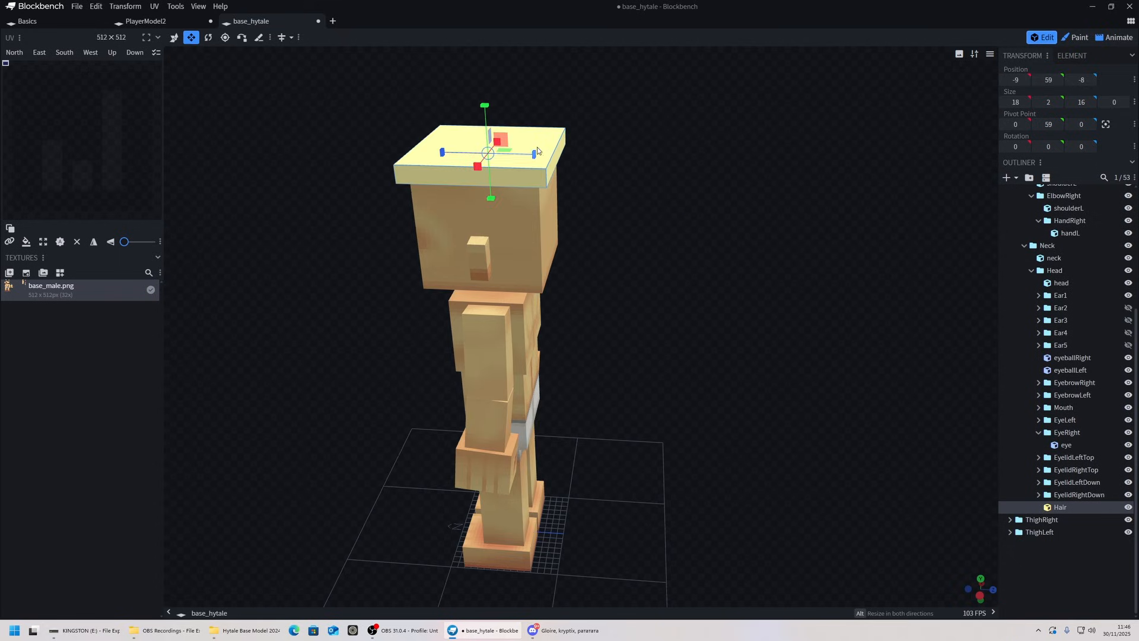
Step: Duplicate the top Hair slab and shift the copy backwards behind the head
key("v")
left_click_drag(670, 155, 611, 175)
right_click_drag(722, 216, 762, 299)
key("ctrl+c")
key("ctrl+v")
left_click(583, 241)
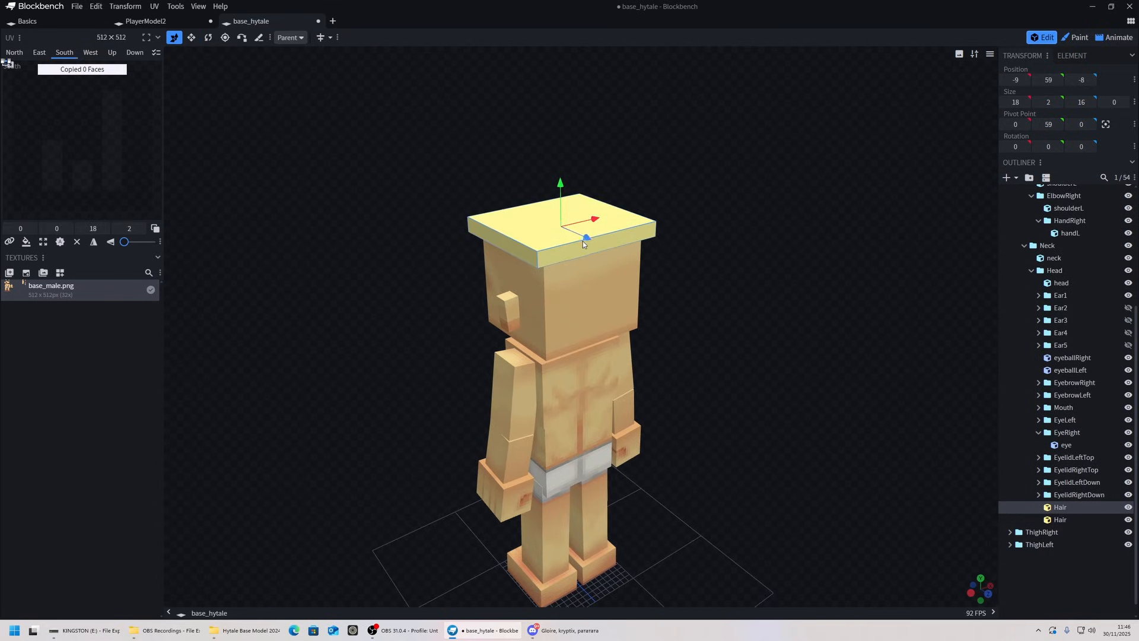
left_click_drag(585, 237, 622, 256)
Step: Rotate the copied Hair slab upright and lower it so that it covers the back of the head
key("r")
left_click_drag(611, 211, 637, 249)
left_click_drag(729, 273, 820, 275)
key("v")
left_click_drag(619, 205, 644, 286)
key("r")
key("v")
left_click_drag(703, 255, 612, 253)
left_click_drag(691, 246, 695, 296)
Step: Duplicate the back Hair slab, turn the copy to a Y rotation of -90, and place it against one side of the head
key("ctrl+c")
key("ctrl+v")
left_click(669, 290)
key("r")
left_click_drag(608, 329, 446, 294)
key("v")
left_click_drag(450, 292, 516, 261)
left_click_drag(587, 277, 631, 340)
Step: Shorten the side Hair slab to a size of 16 × 2 × 16
left_click_drag(702, 337, 637, 336)
key("r")
key("s")
left_click_drag(518, 348, 535, 350)
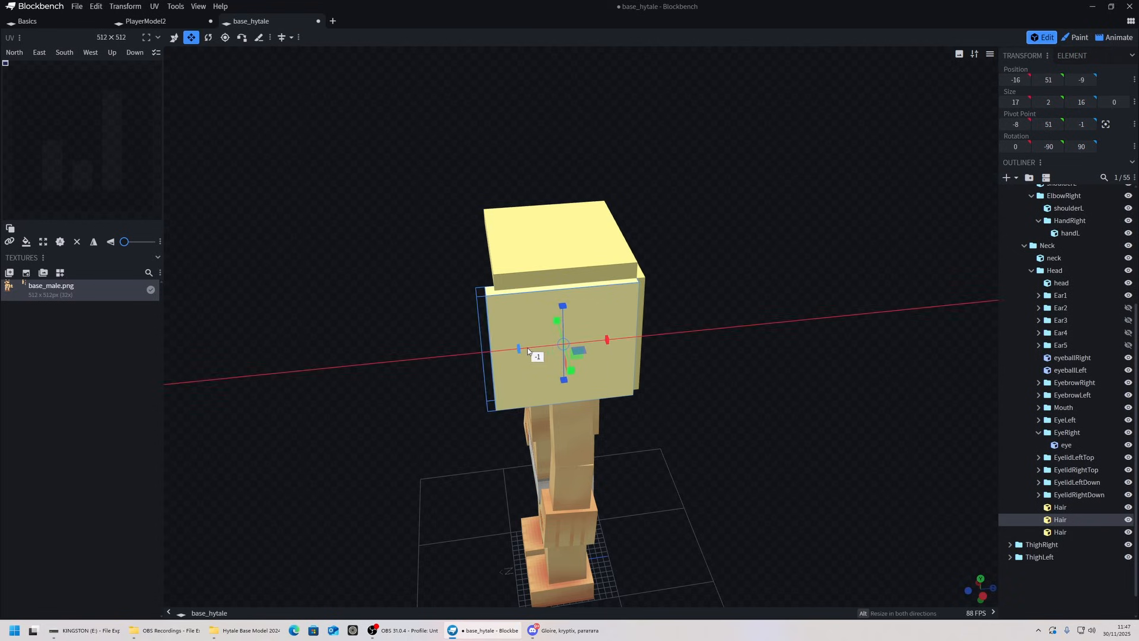
Step: Duplicate the side Hair slab and move the copy to the opposite side of the head at X 3
key("v")
left_click_drag(468, 335, 475, 313)
key("ctrl+c")
key("ctrl+v")
left_click_drag(418, 336, 410, 308)
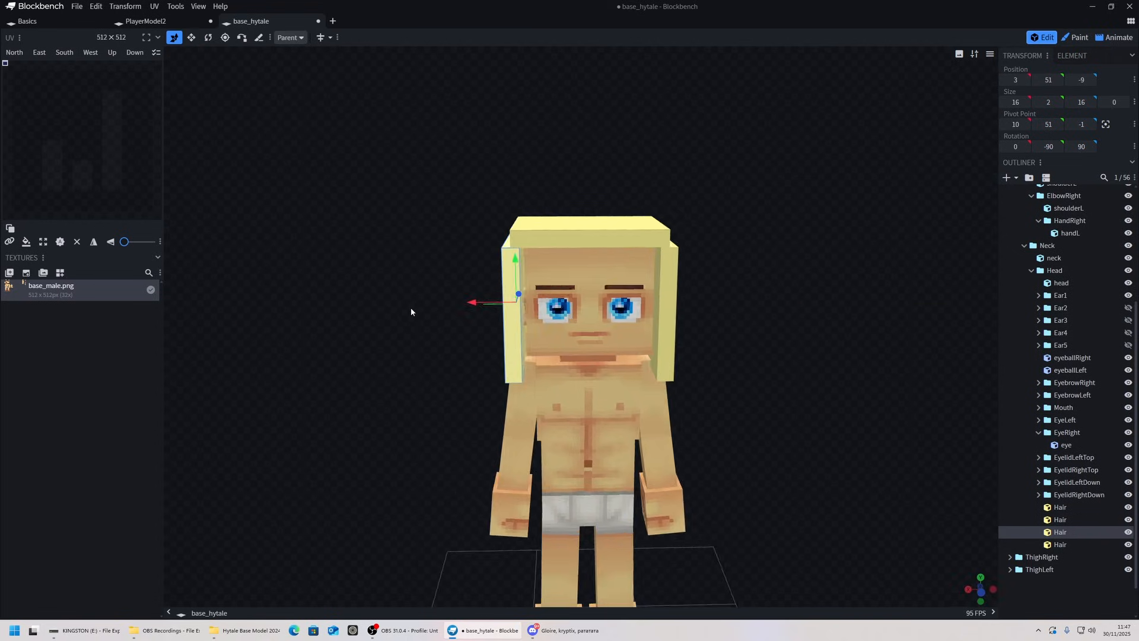
left_click_drag(763, 303, 734, 286)
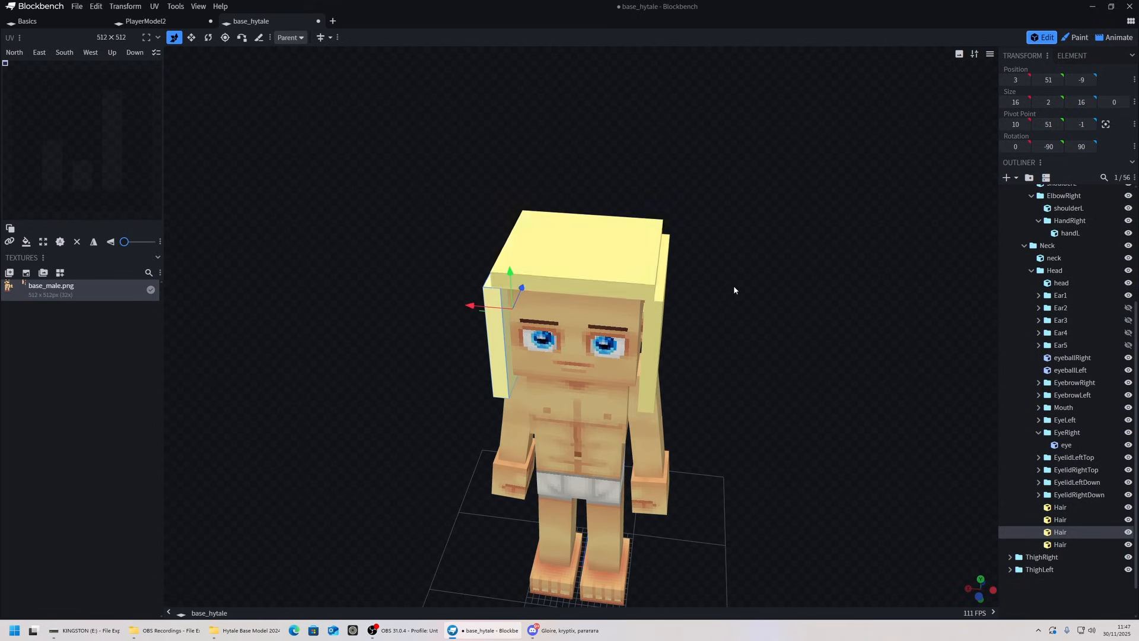
Step: Duplicate the top Hair slab and move the copy forward, out in front of the face
left_click(602, 254)
key("ctrl+c")
key("ctrl+v")
left_click(606, 237)
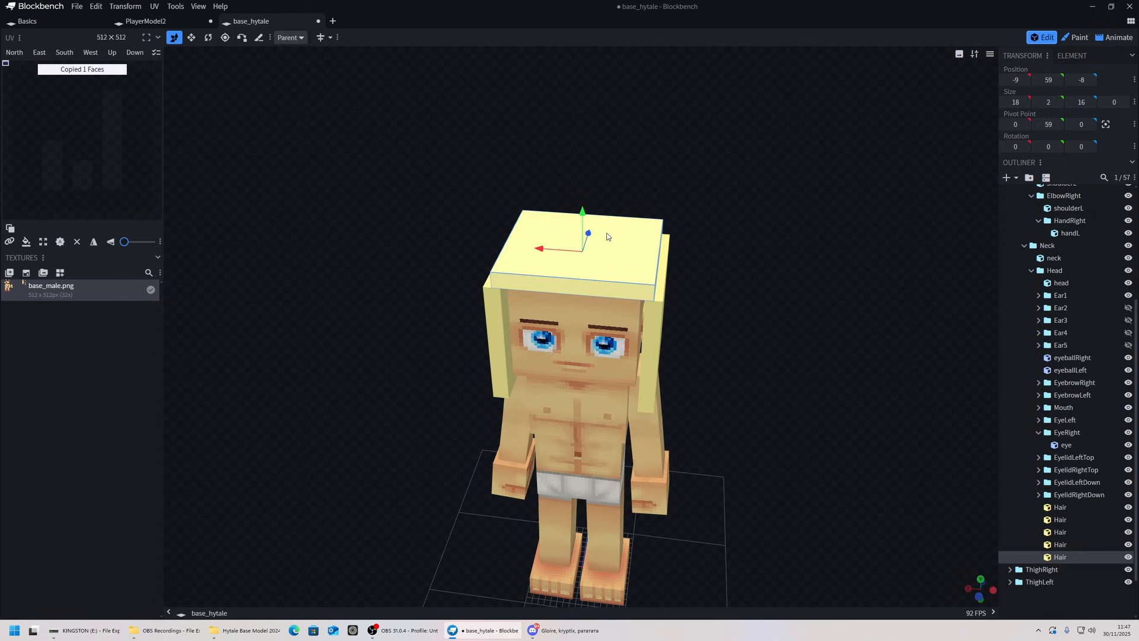
left_click_drag(593, 236, 512, 409)
Step: Resize the front Hair copy into a flat strip 4 wide and 7 high with zero depth
key("s")
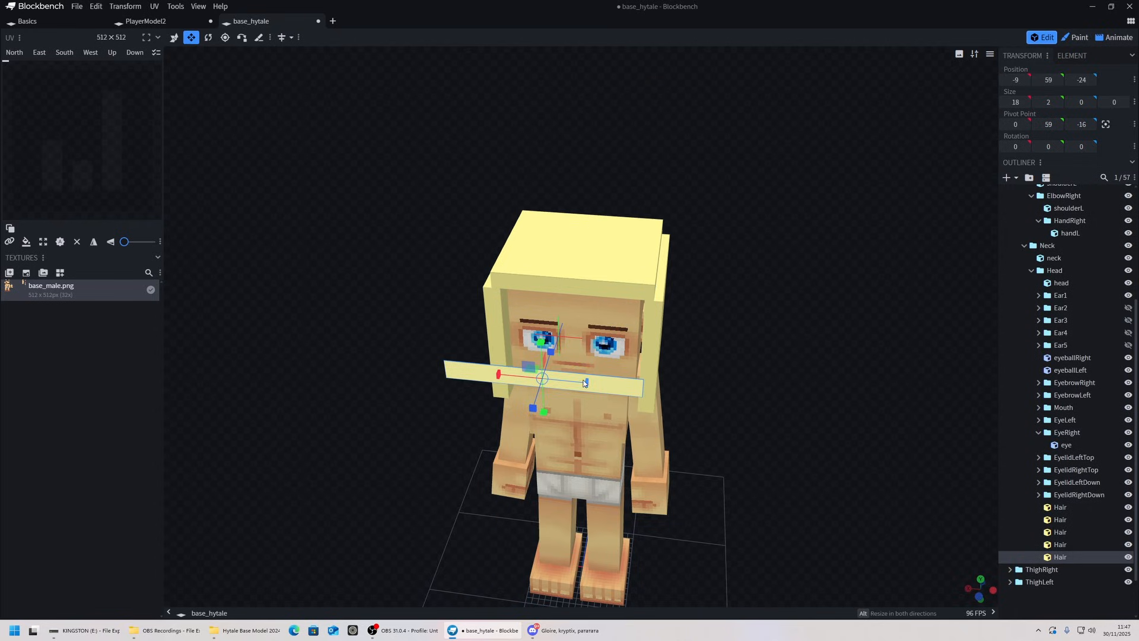
left_click_drag(584, 383, 432, 373)
left_click_drag(462, 329, 470, 291)
Step: Position the flat hair strip at one end of the forehead, just in front of the face, at 5, 53, -8.1
key("v")
left_click_drag(476, 333, 476, 284)
scroll(767, 302, "up", 4)
left_click_drag(847, 323, 477, 215)
left_click_drag(356, 285, 581, 333)
scroll(582, 333, "up", 2)
left_click_drag(874, 457, 779, 367)
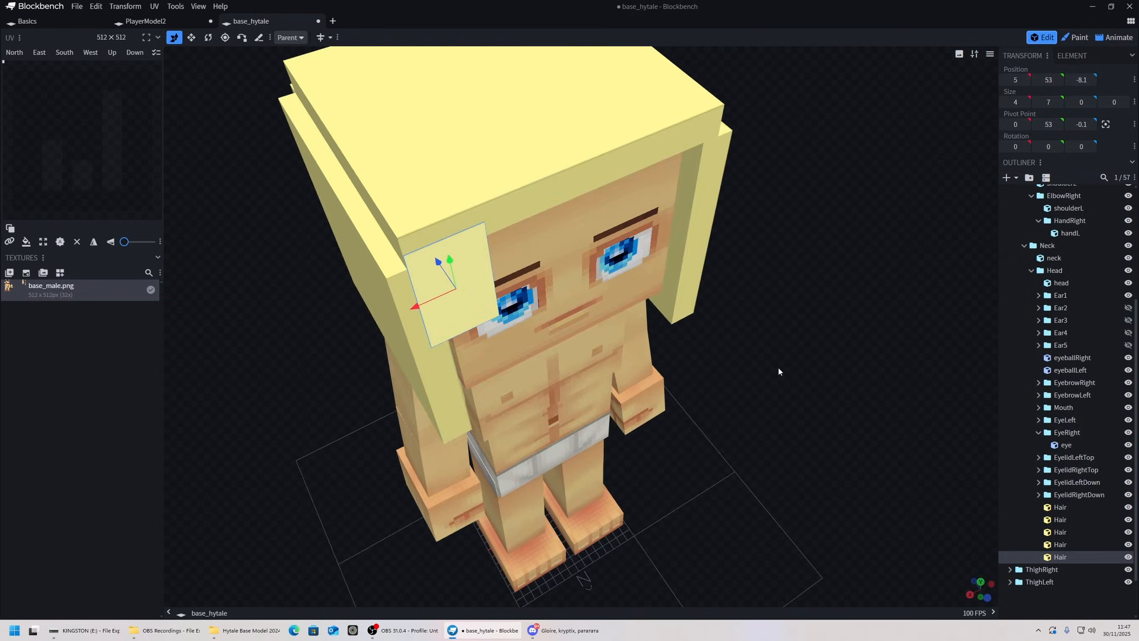
Step: Duplicate the flat hair strip three times and space the copies across the forehead as a fringe
left_click_drag(811, 283, 682, 183)
key("ctrl+d")
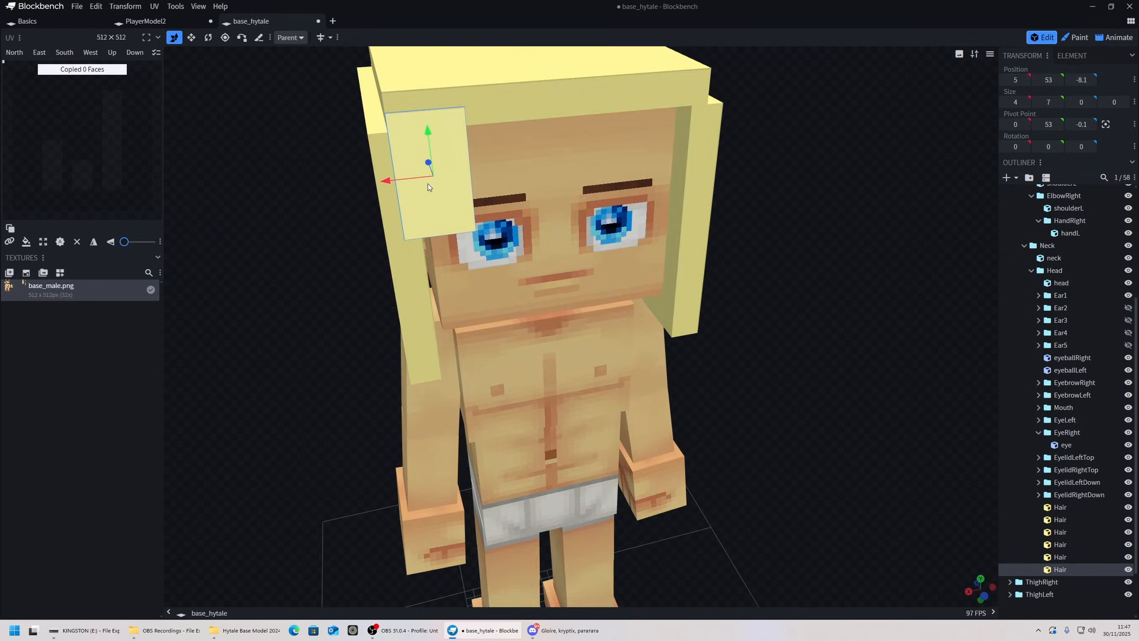
left_click_drag(387, 180, 651, 169)
key("ctrl+d")
key("ctrl+d")
left_click_drag(729, 155, 778, 154)
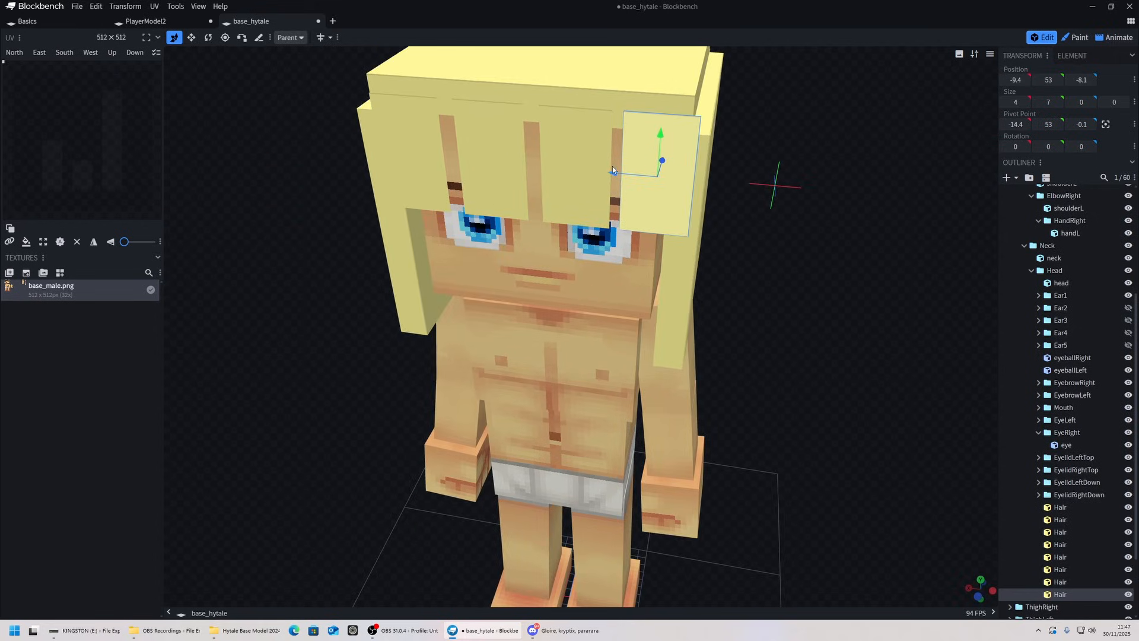
mouse_move(613, 166)
left_mouse_down()
mouse_move(597, 170)
mouse_move(605, 175)
left_mouse_up()
Step: Even out the fringe spacing by shifting the third hair strip to X -4.5
left_click(571, 164)
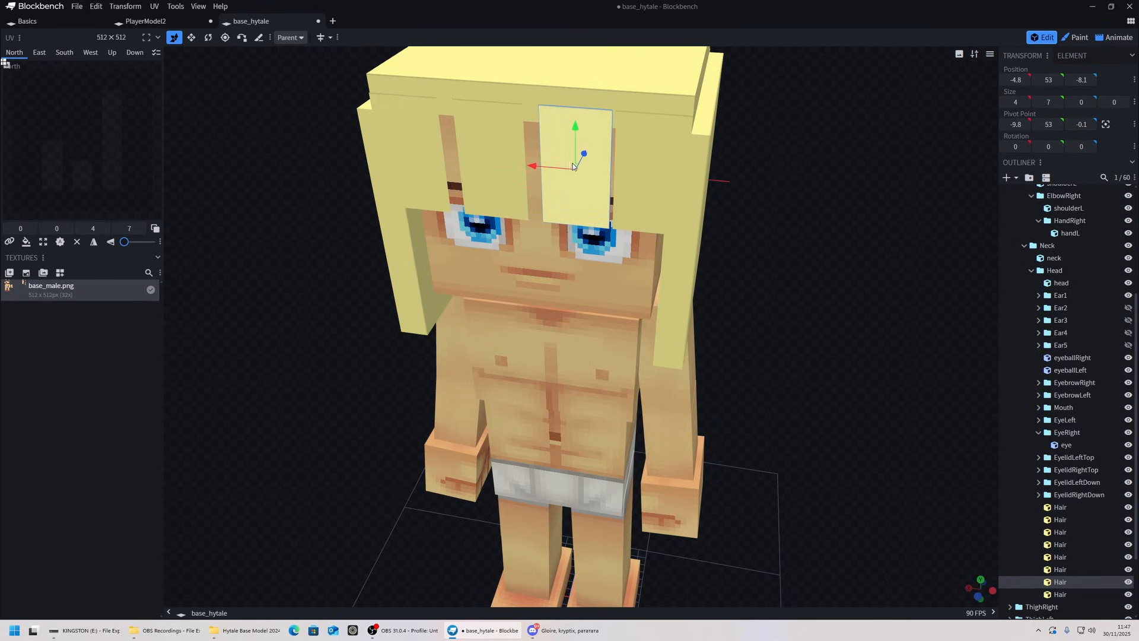
left_click_drag(533, 165, 527, 168)
mouse_move(816, 215)
left_mouse_down()
mouse_move(852, 188)
mouse_move(813, 137)
mouse_move(763, 188)
mouse_move(796, 186)
mouse_move(811, 200)
left_mouse_up()
scroll(763, 187, "down", 3)
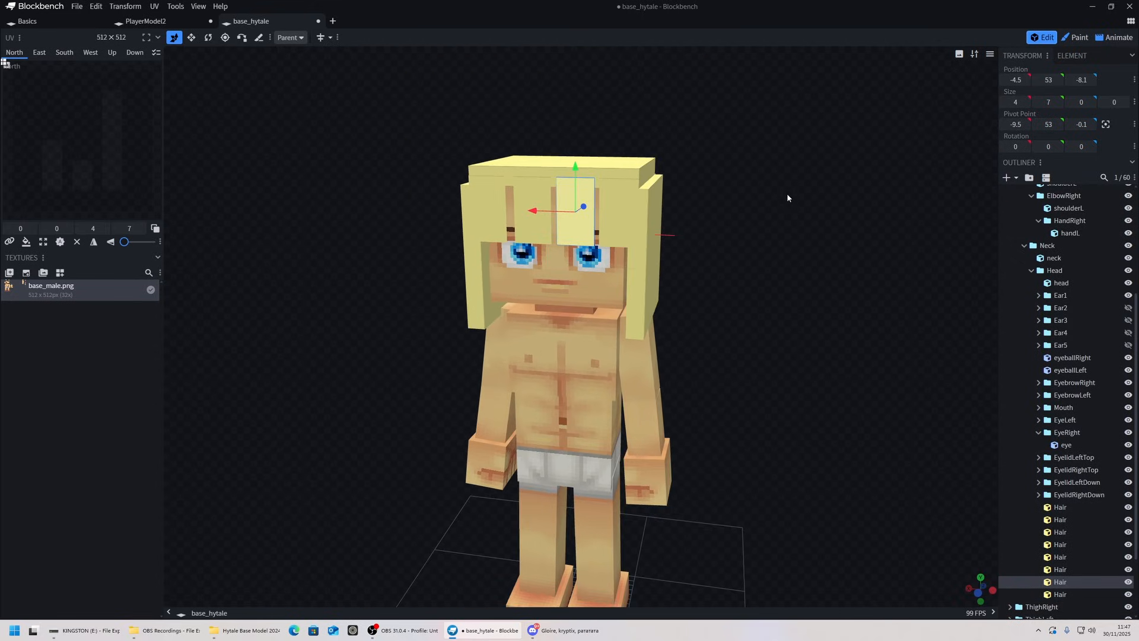
Step: Examine the blocky hair from several sides and check how its pieces and the Head group select
left_click(659, 195)
left_click_drag(675, 149, 820, 158)
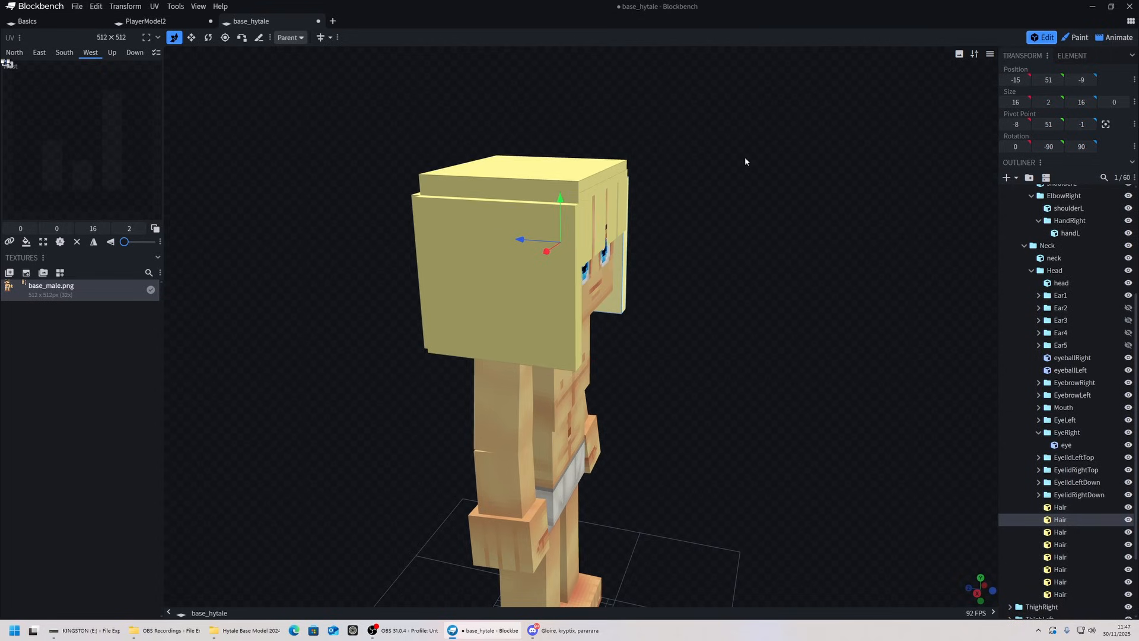
left_click_drag(745, 161, 807, 163)
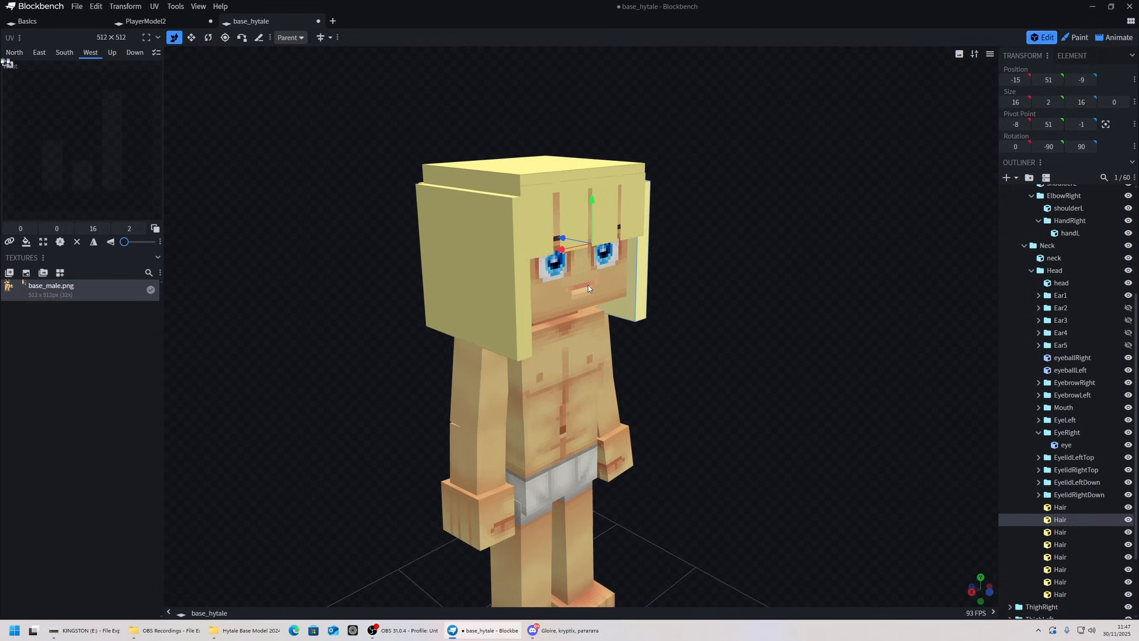
left_click(590, 288)
left_click(497, 220)
left_click(522, 177)
double_click(547, 199)
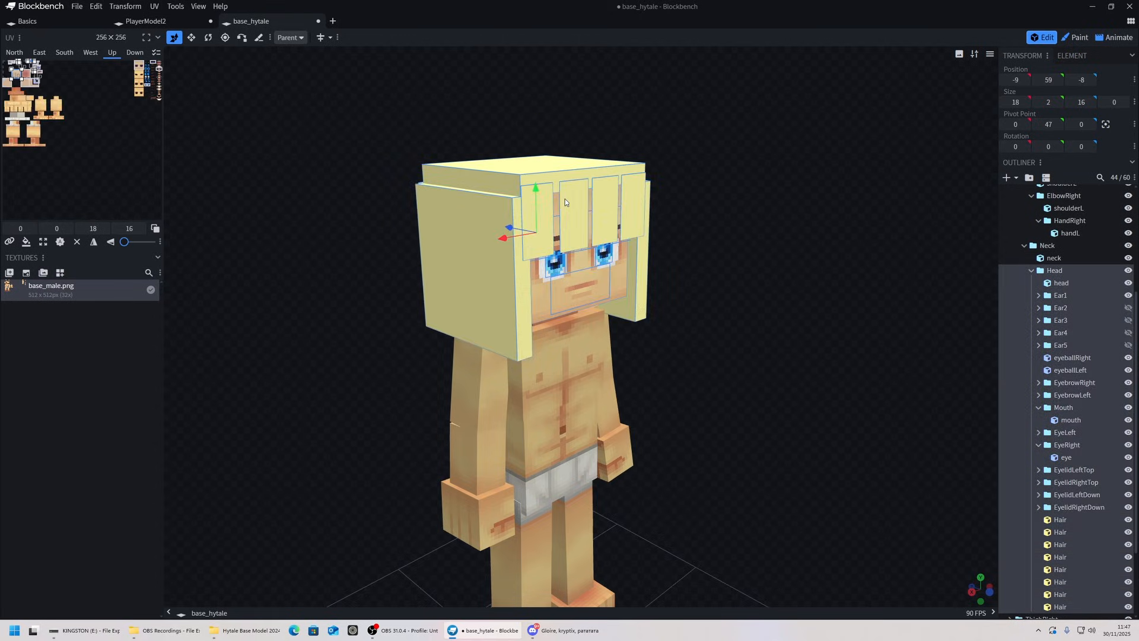
left_click(603, 196)
left_click(552, 175)
left_click(507, 215)
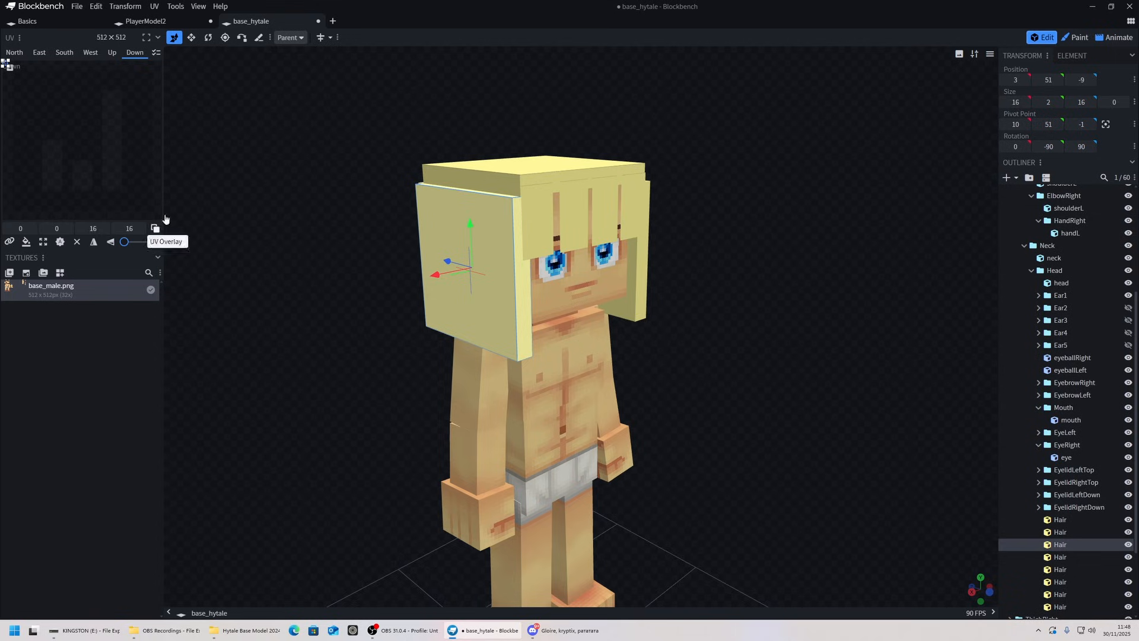
Step: Examine the head cube's UV mapping face by face on the base_male.png texture
left_click(567, 293)
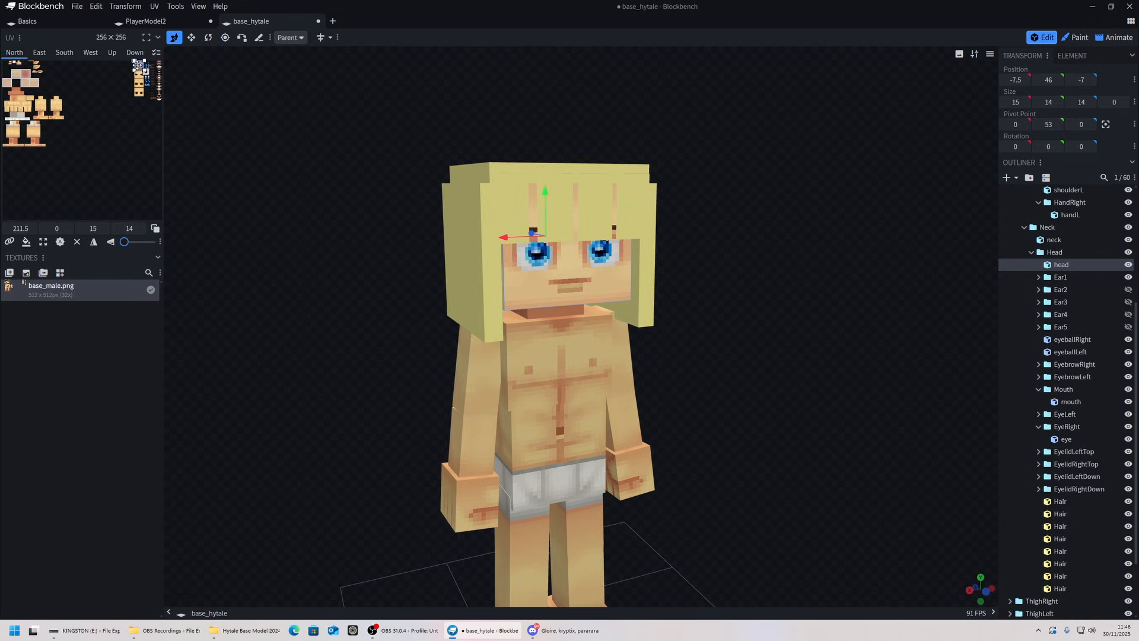
left_click(7, 81)
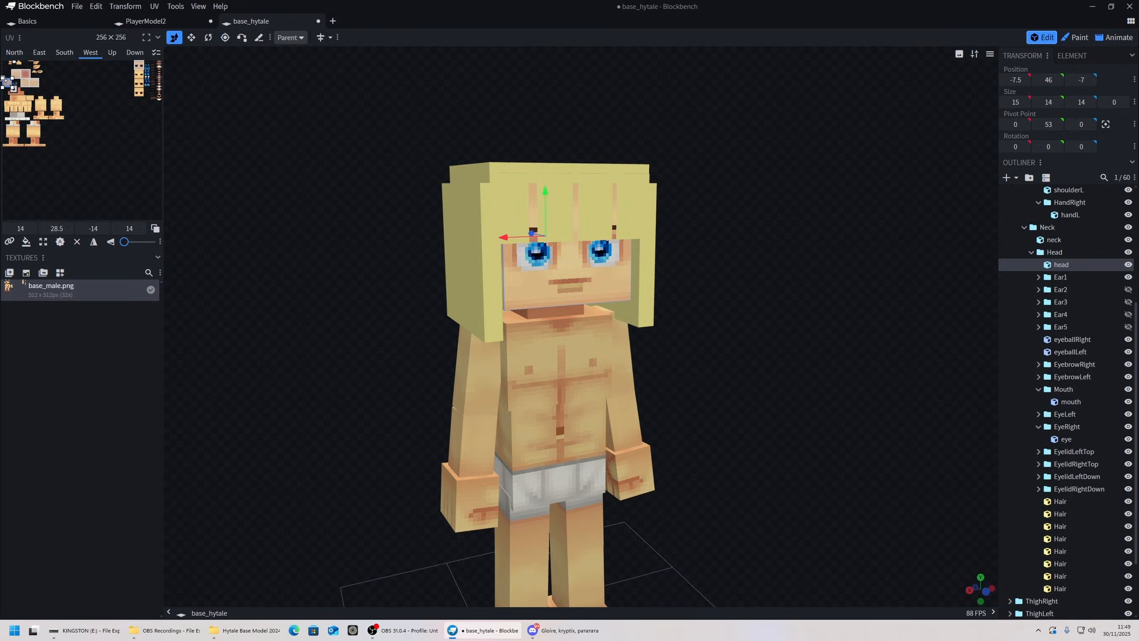
left_click(134, 52)
left_click(112, 52)
left_click(90, 52)
left_click(64, 52)
left_click(39, 52)
left_click(16, 53)
left_click(38, 53)
Step: Apply the base_male.png texture to the upper face of the top Hair slab
left_click(478, 178)
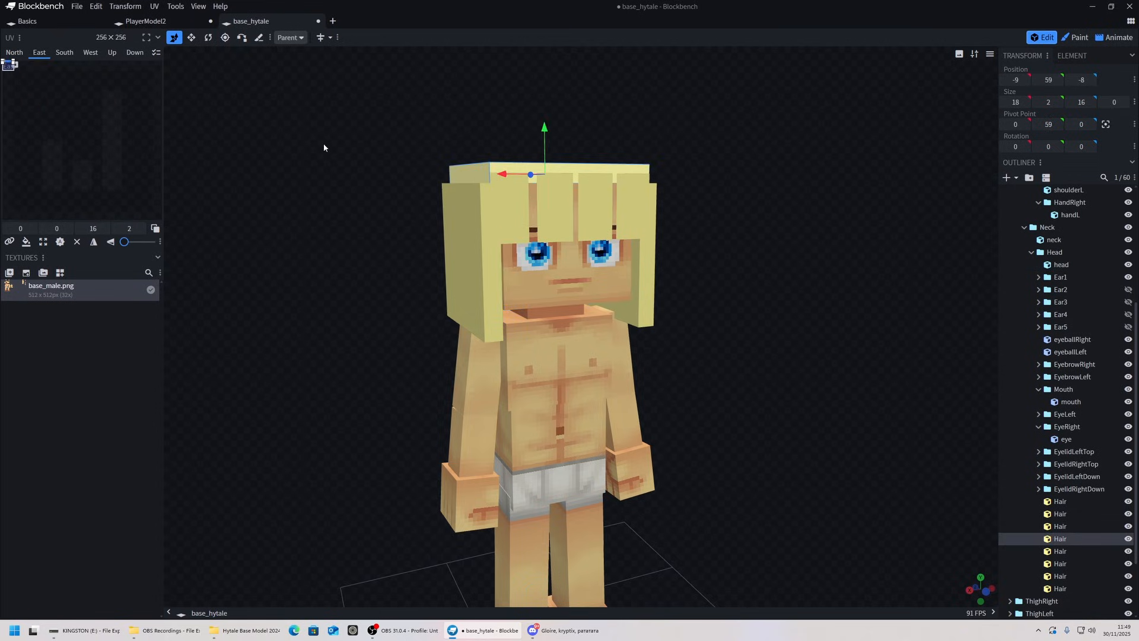
left_click_drag(323, 144, 310, 174)
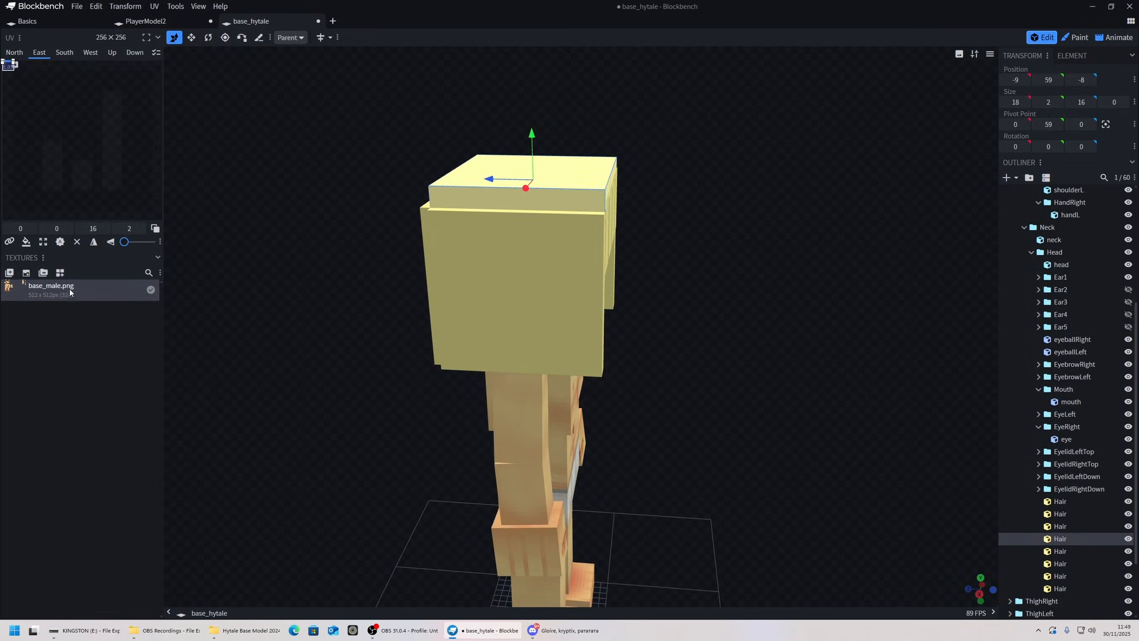
left_click_drag(479, 262, 569, 211)
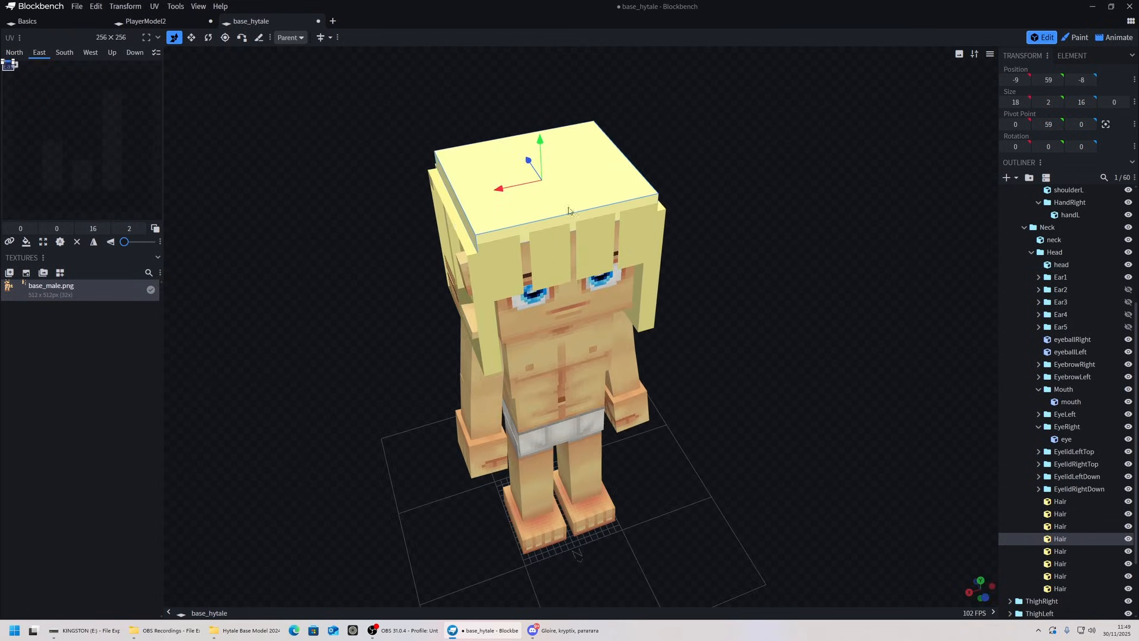
left_click_drag(83, 287, 522, 173)
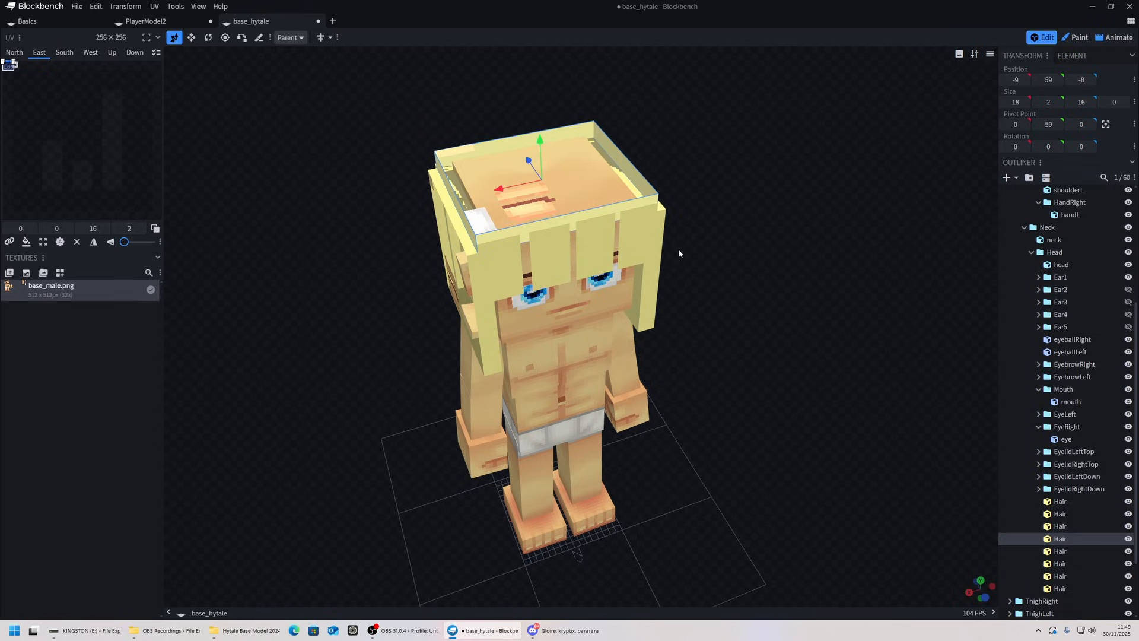
Step: Apply the base_male.png texture to the outer faces of the Hair slabs on both sides of the head
left_click_drag(679, 254, 901, 220)
left_click_drag(117, 293, 544, 255)
left_click_drag(258, 292, 432, 270)
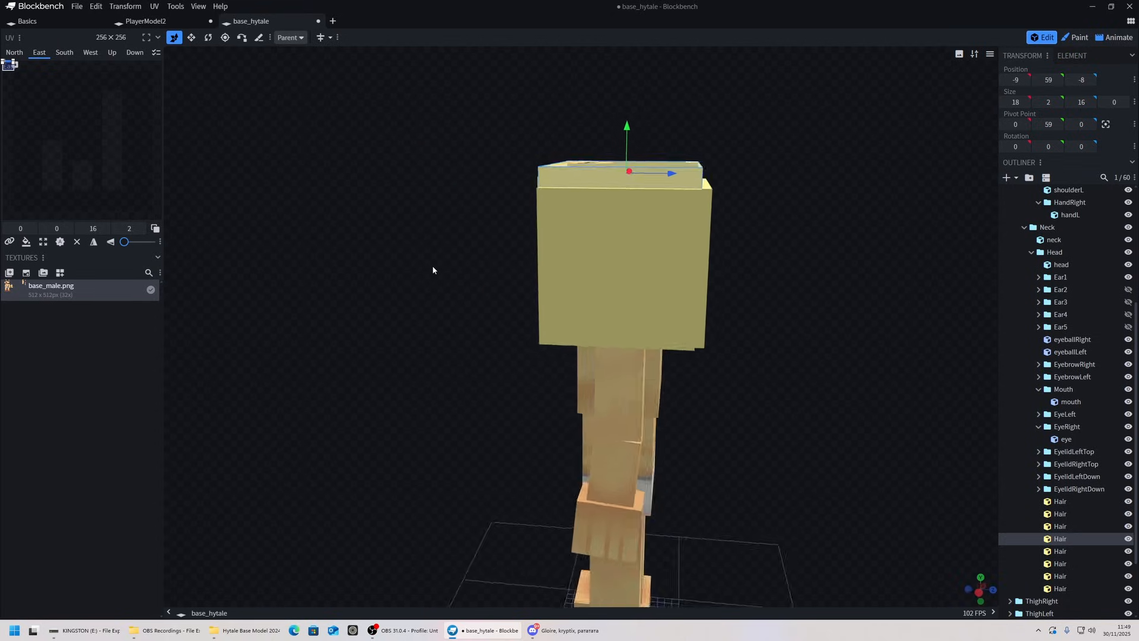
left_click_drag(42, 289, 568, 254)
left_click_drag(568, 254, 195, 255)
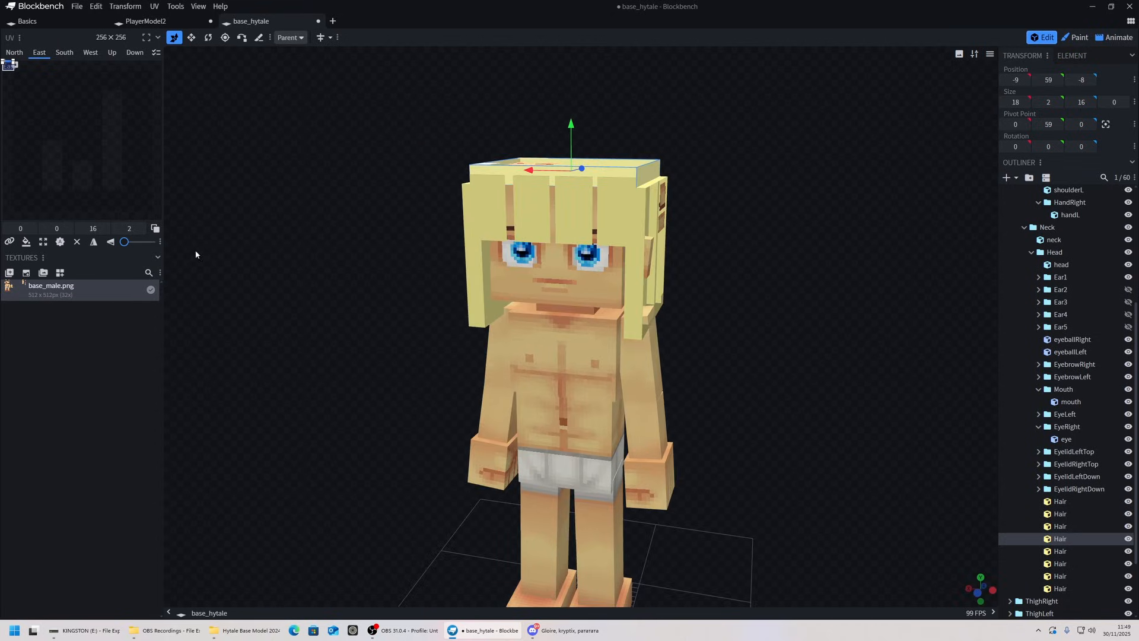
left_click_drag(65, 294, 576, 209)
left_click_drag(704, 203, 865, 219)
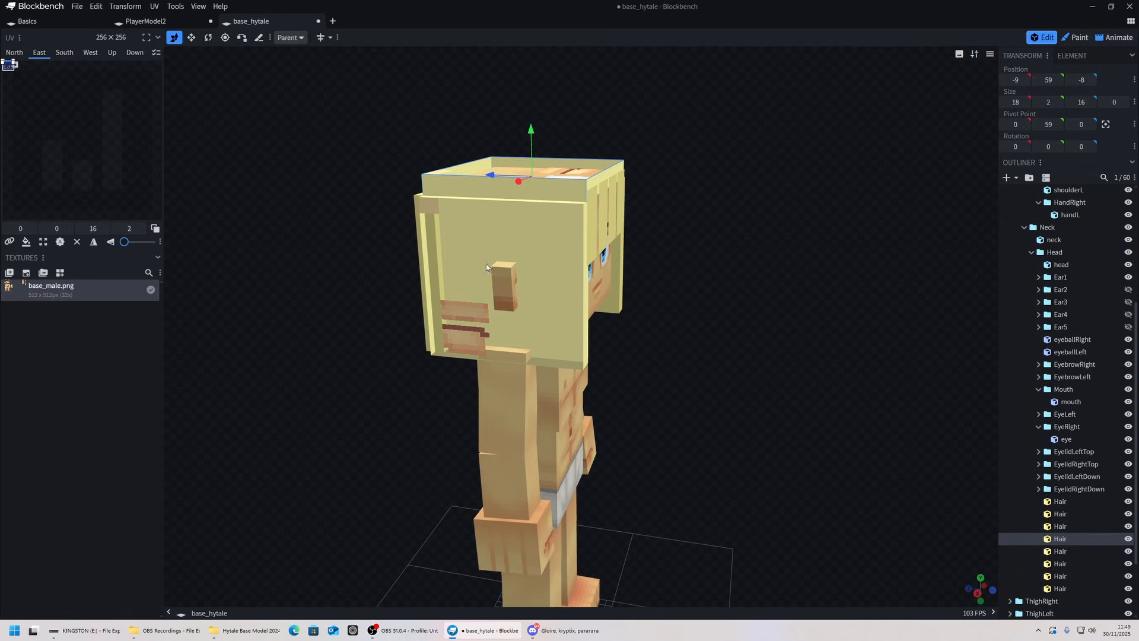
left_click_drag(486, 263, 450, 268)
Step: Turn on the UV overlay and move the large hair faces' UVs into a stack in the texture's empty area
left_click_drag(7, 64, 155, 111)
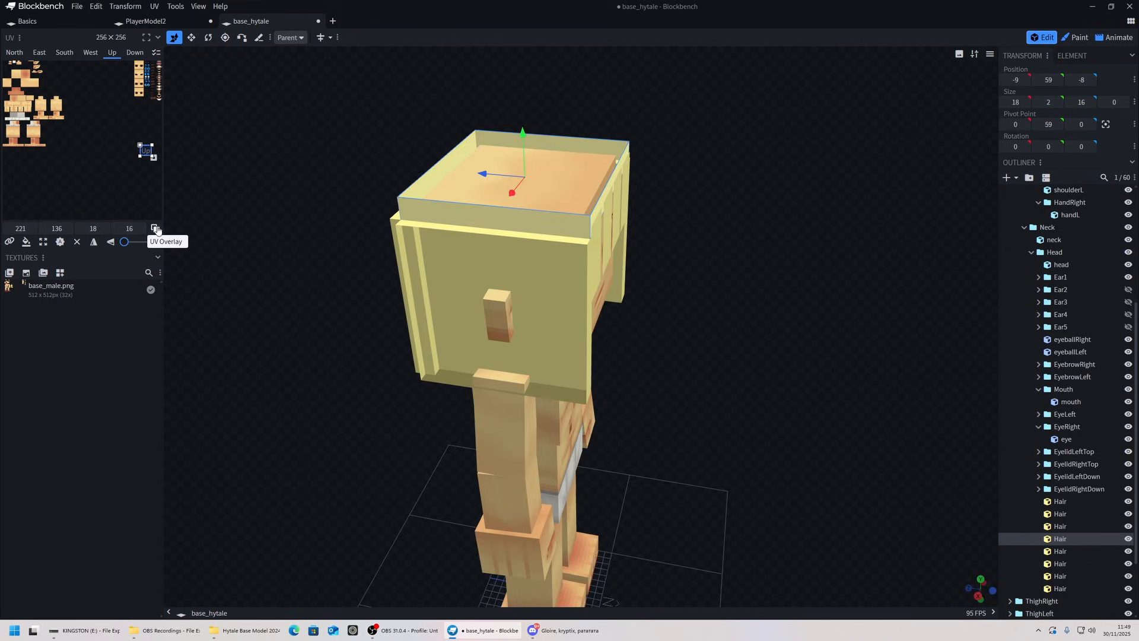
left_click(155, 229)
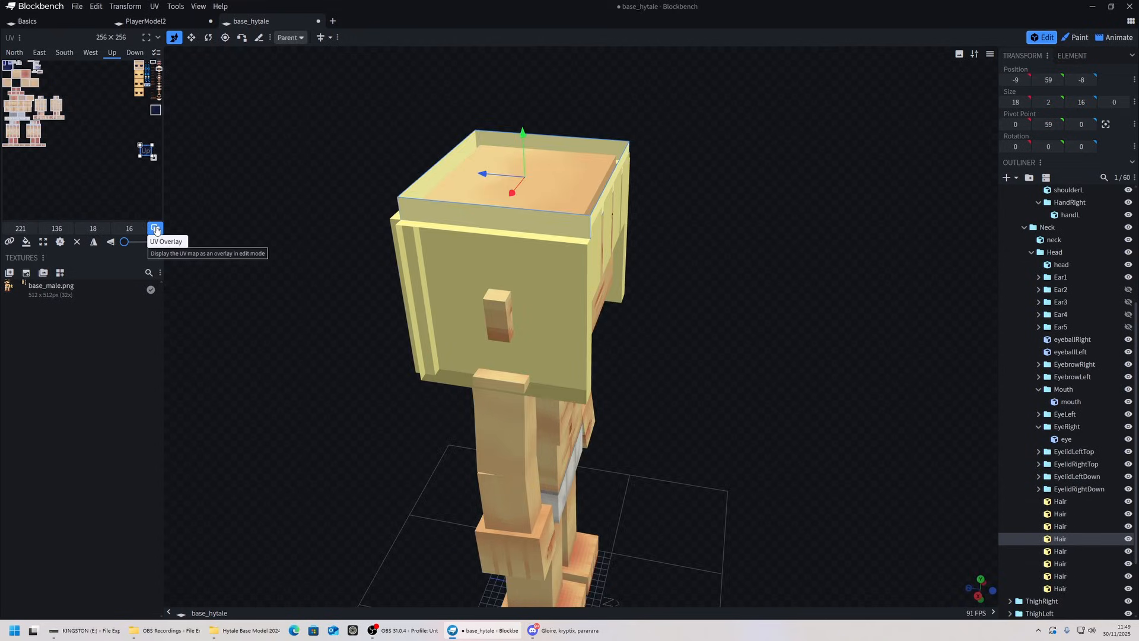
left_click_drag(146, 149, 153, 130)
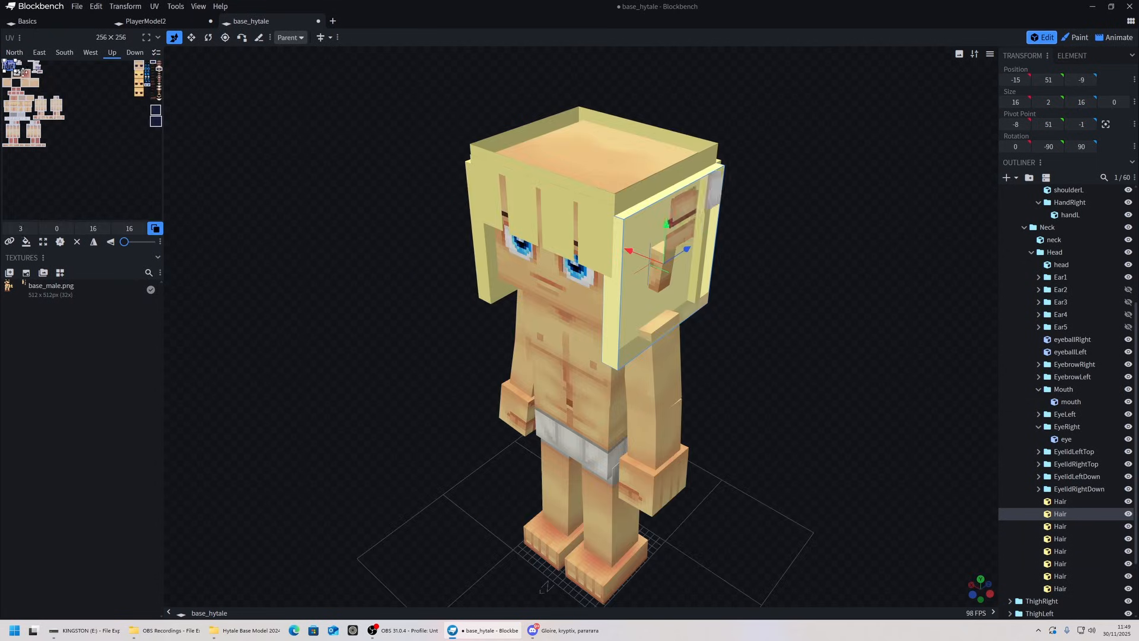
left_click_drag(22, 71, 167, 143)
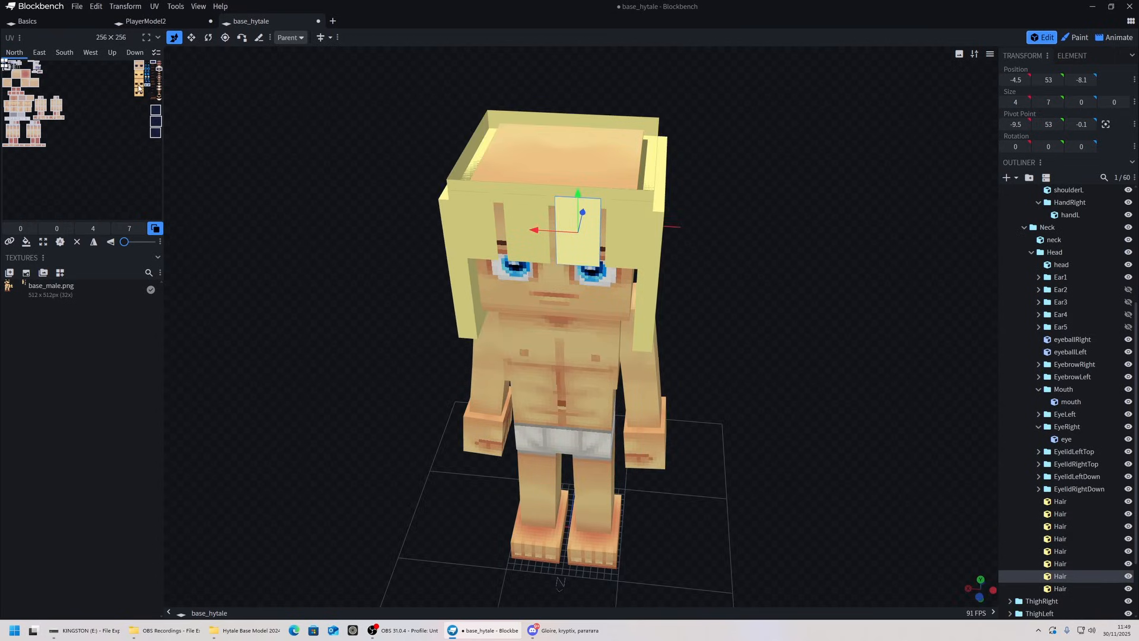
Step: Enlarge the UV editor so the whole base_male.png layout and its empty areas can be inspected
left_click(150, 38)
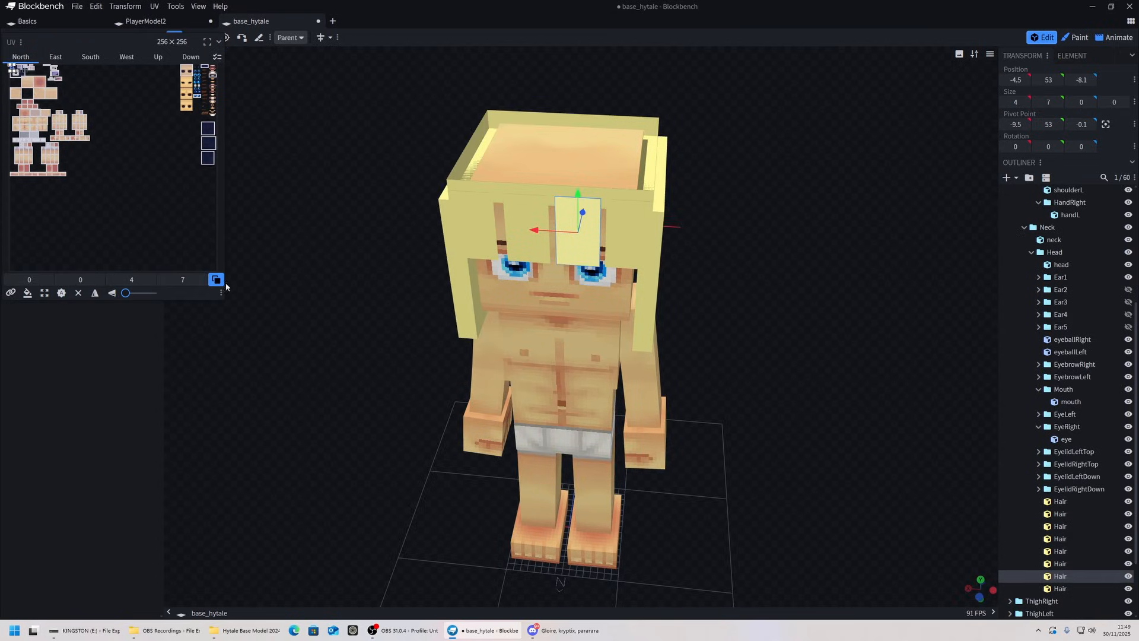
left_click_drag(221, 299, 270, 389)
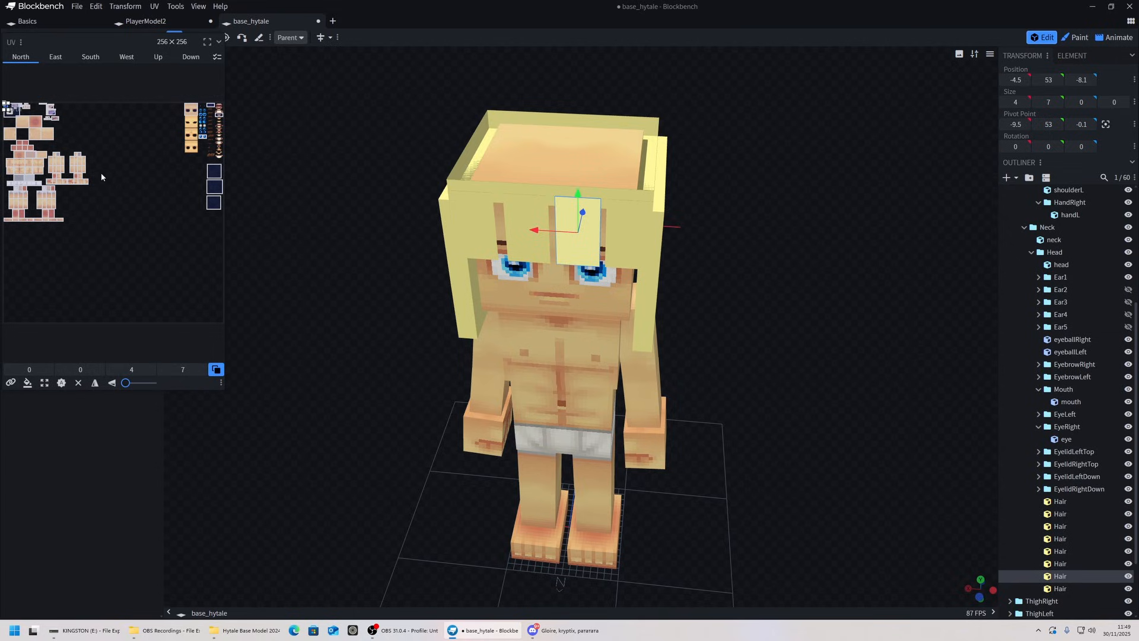
scroll(101, 176, "up", 6)
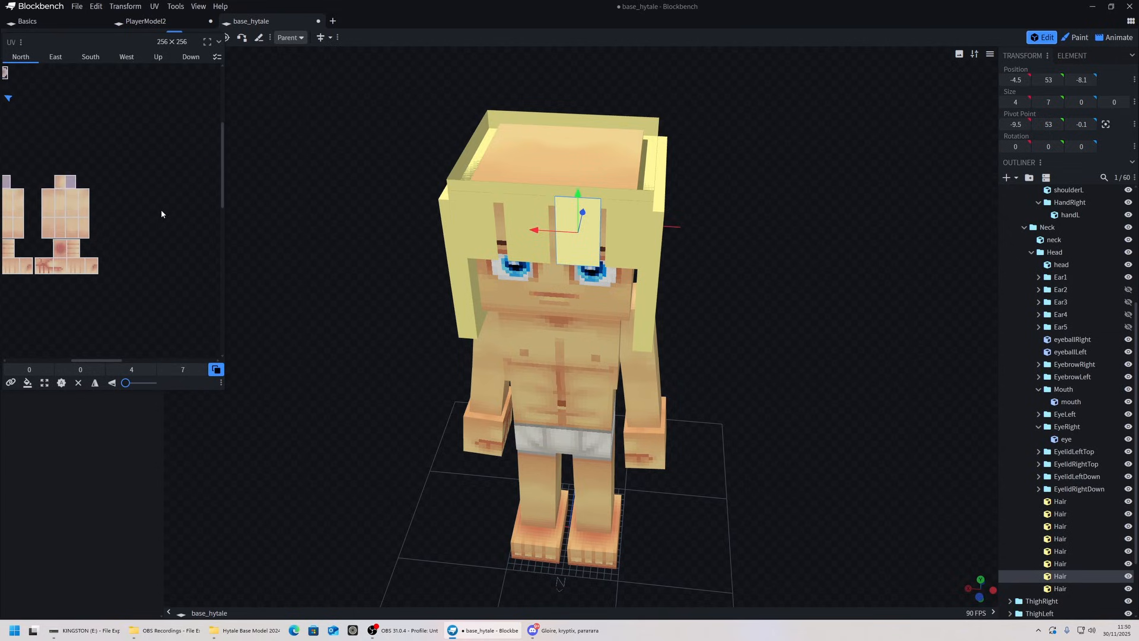
scroll(90, 141, "down", 8)
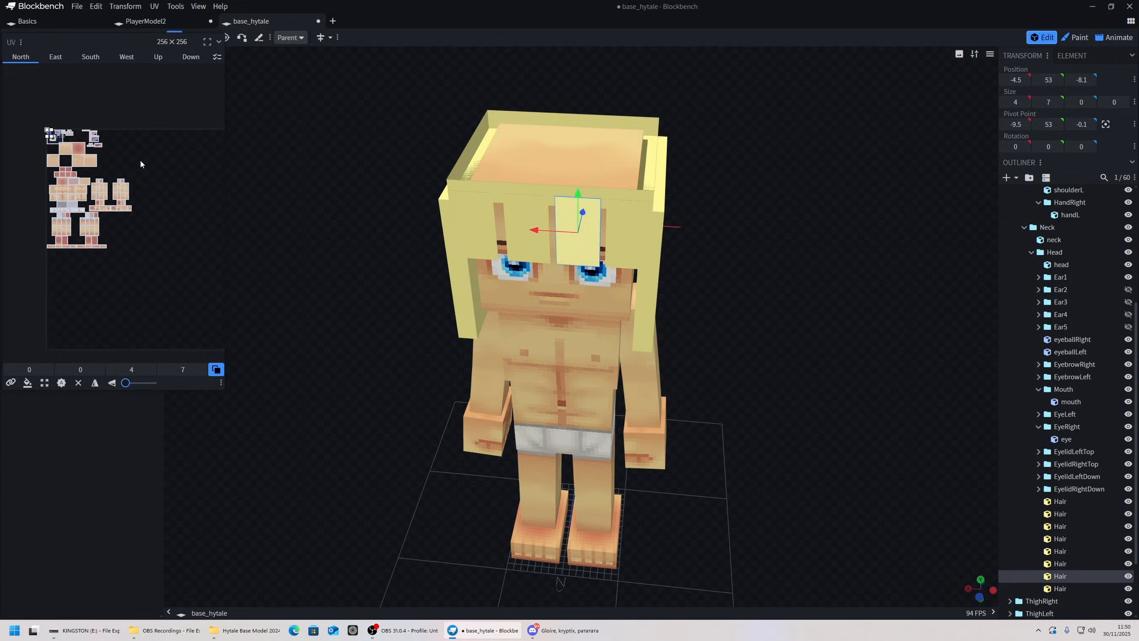
scroll(63, 142, "up", 4)
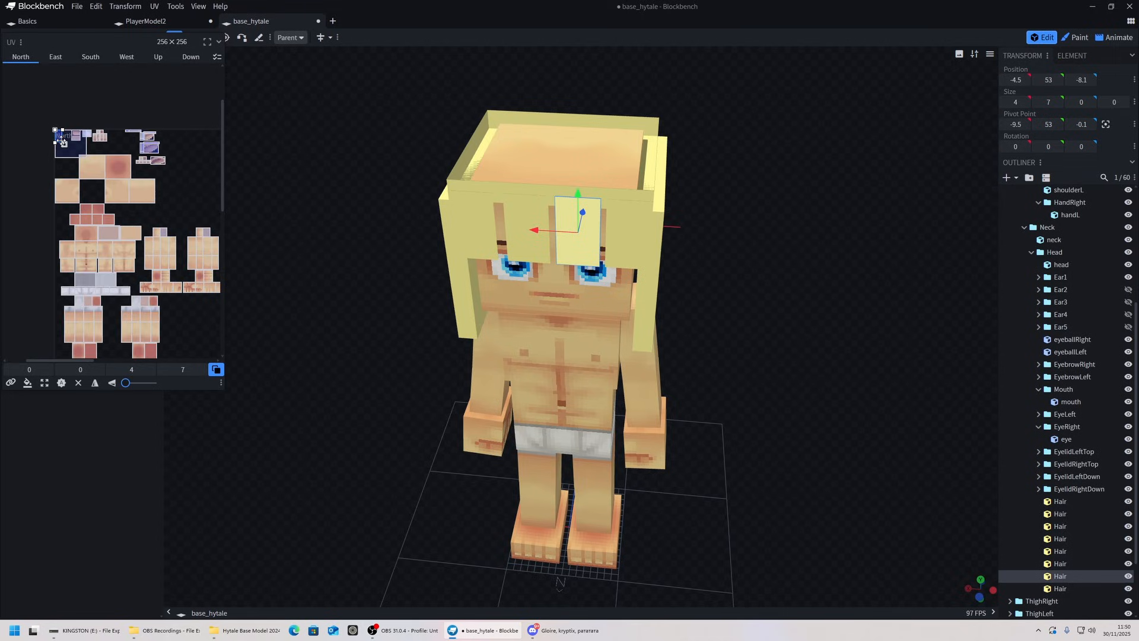
Step: Move the selected front hair strand's north UV to the texture's empty area below the large hair faces, at about 238, 126.5
left_click_drag(61, 140, 195, 157)
middle_click_drag(195, 158, 72, 152)
scroll(80, 152, "down", 6)
scroll(80, 152, "up", 3)
scroll(90, 134, "down", 2)
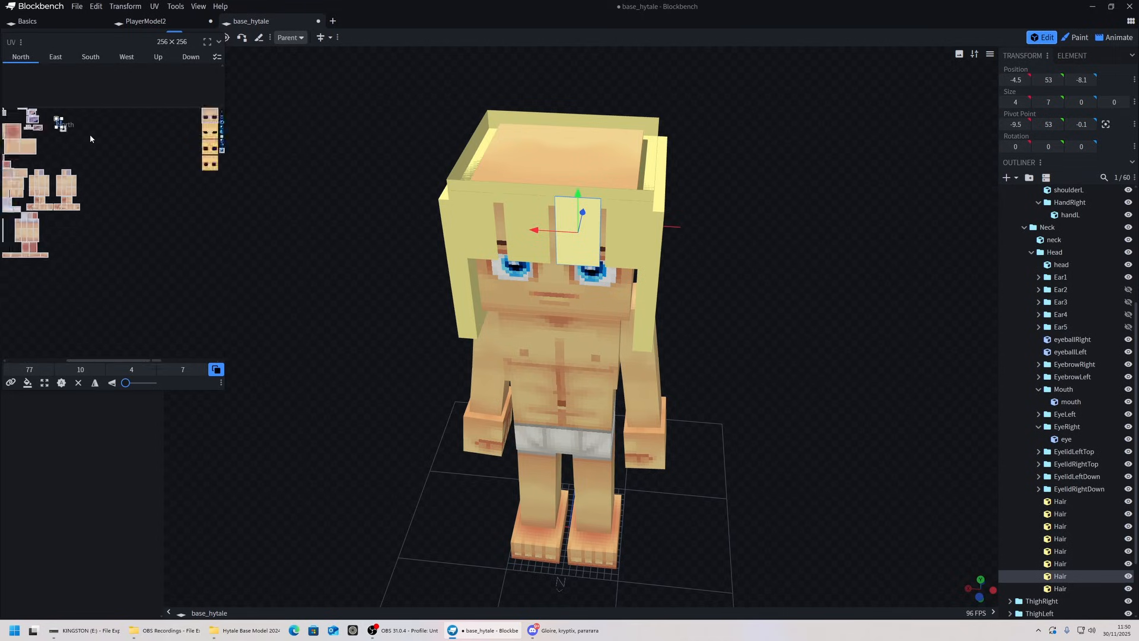
scroll(58, 127, "up", 4)
left_click_drag(59, 123, 223, 295)
middle_click_drag(221, 277, 20, 146)
left_click_drag(31, 167, 160, 205)
scroll(124, 184, "down", 4)
scroll(82, 138, "up", 3)
scroll(81, 138, "down", 10, "ctrl")
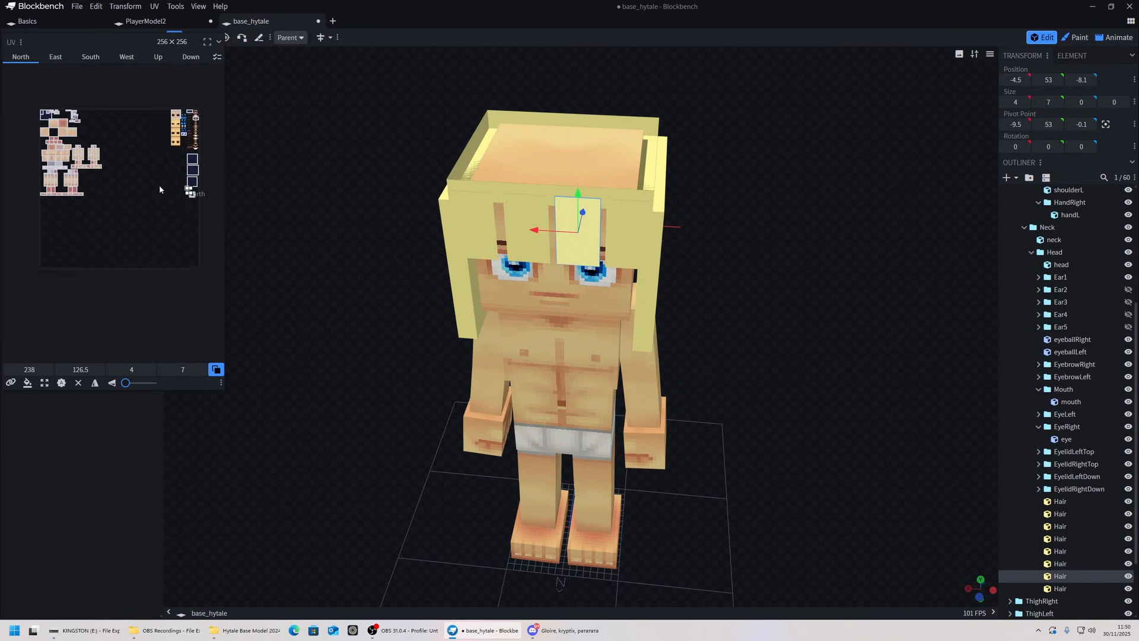
Step: Select the other three front hair strands and move their overlapping UVs to the texture's edge at 252, 157.5
left_click(632, 235)
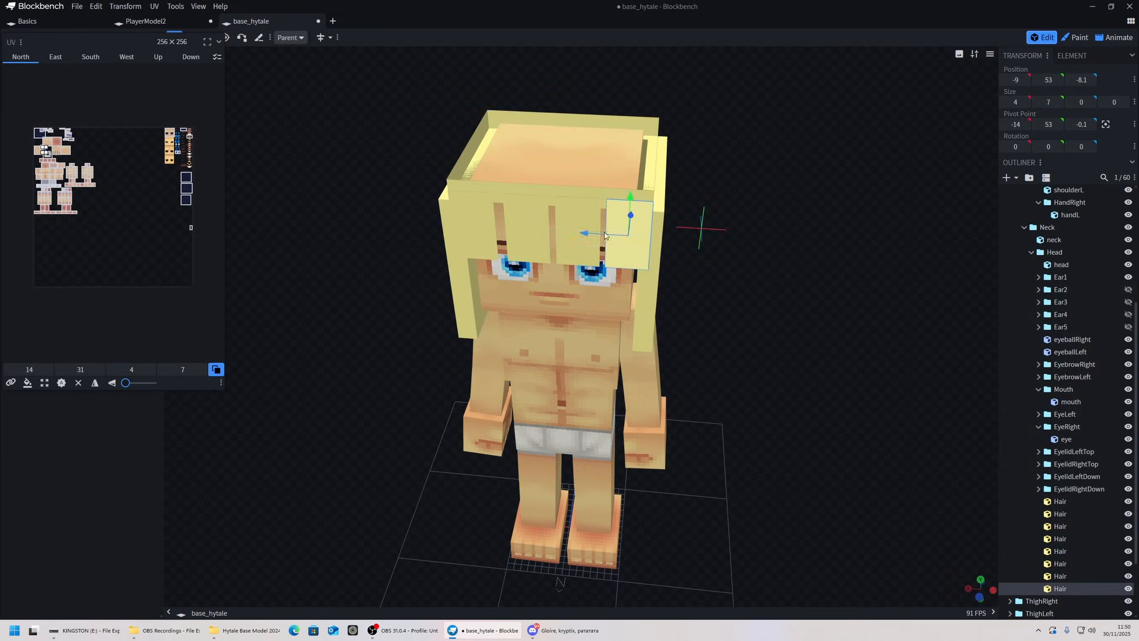
left_click(528, 230, "shift")
left_click(475, 228, "shift")
scroll(47, 147, "up", 12, "ctrl")
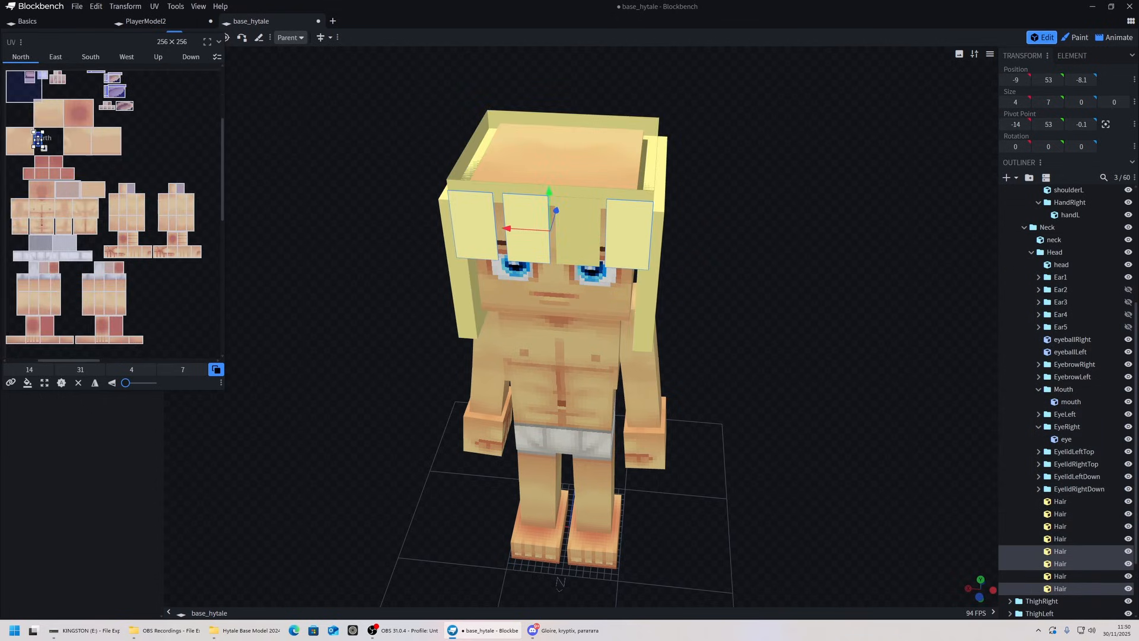
left_click_drag(39, 139, 142, 176)
middle_click_drag(142, 177, 74, 162)
scroll(74, 160, "down", 3, "ctrl")
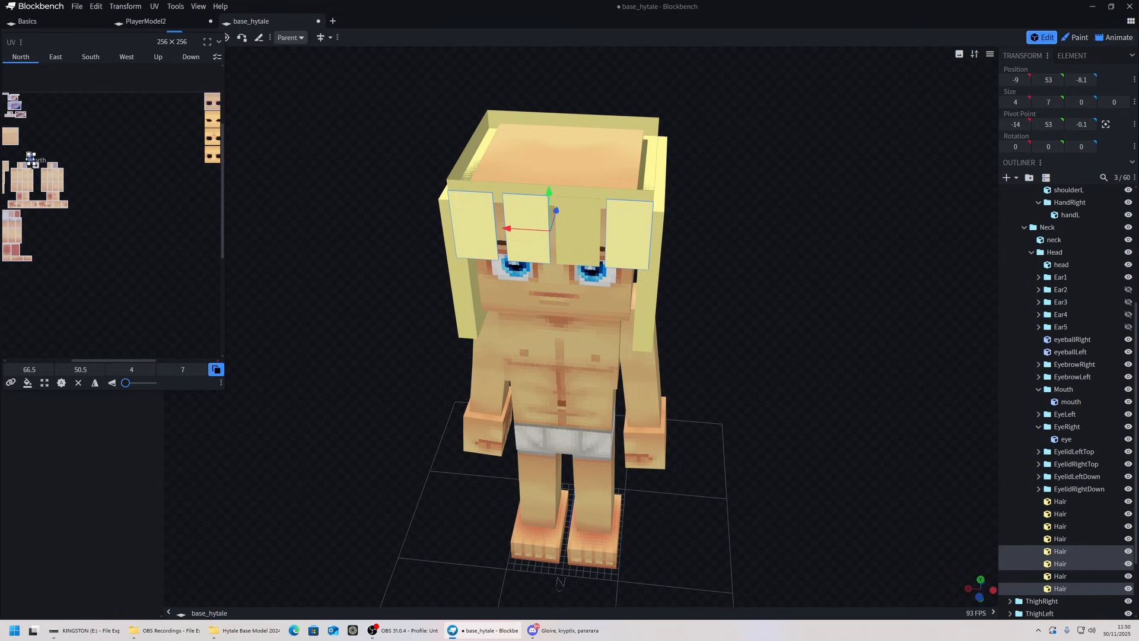
left_click_drag(31, 158, 196, 237)
middle_click_drag(191, 196, 64, 211)
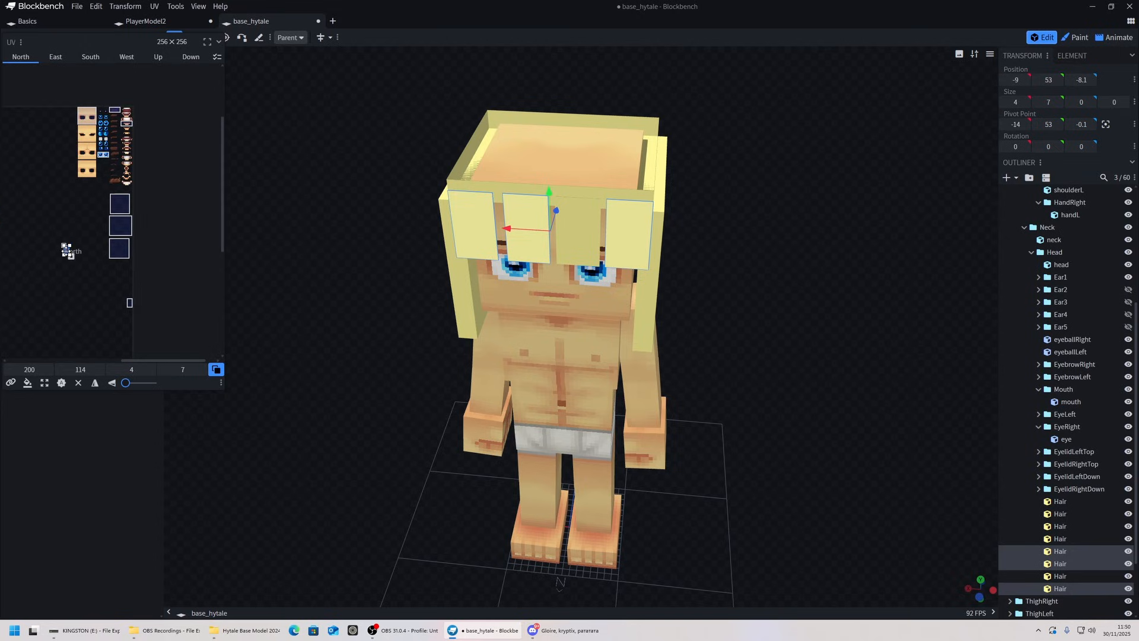
left_click_drag(66, 251, 164, 246)
scroll(128, 312, "up", 12, "ctrl")
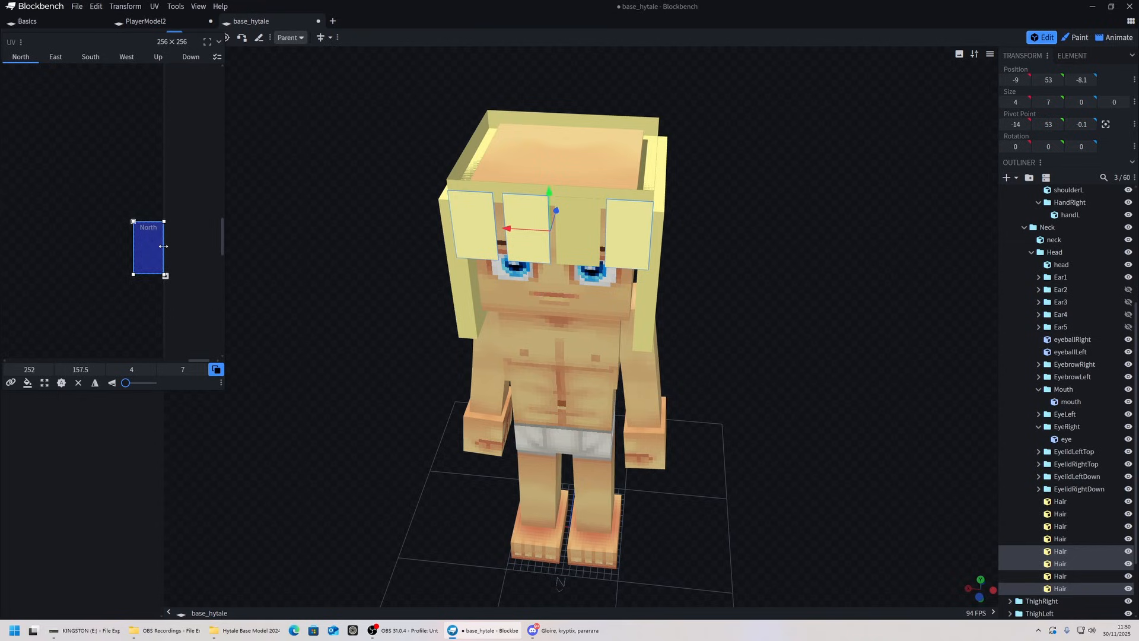
Step: Select all four front hair strands and move their shared UV directly below the large hair faces, at 241, 139
left_click(626, 226)
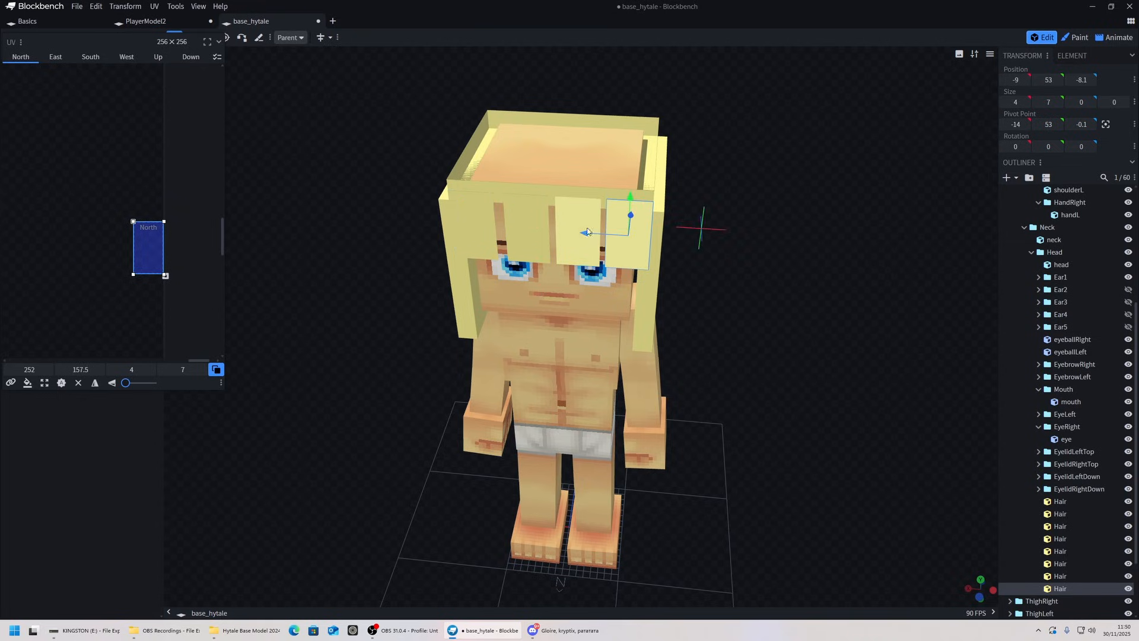
left_click(571, 222, "shift")
left_click(521, 218, "shift")
left_click(476, 218, "shift")
left_click_drag(146, 245, 62, 105)
scroll(84, 106, "down", 8, "ctrl")
scroll(87, 111, "down", 2, "ctrl")
middle_click_drag(87, 110, 167, 242)
left_click_drag(160, 238, 136, 186)
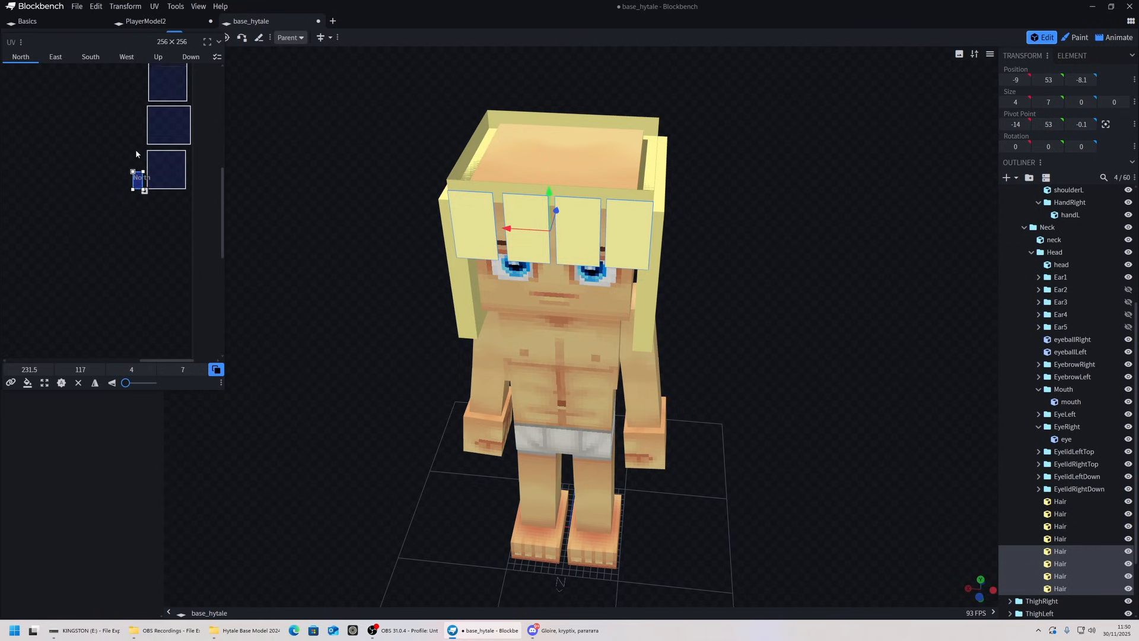
scroll(135, 151, "down", 6, "ctrl")
Step: Select the Hair rim around the top of the head and return the UV editor to its docked size
left_click_drag(381, 121, 528, 162)
left_click(486, 202)
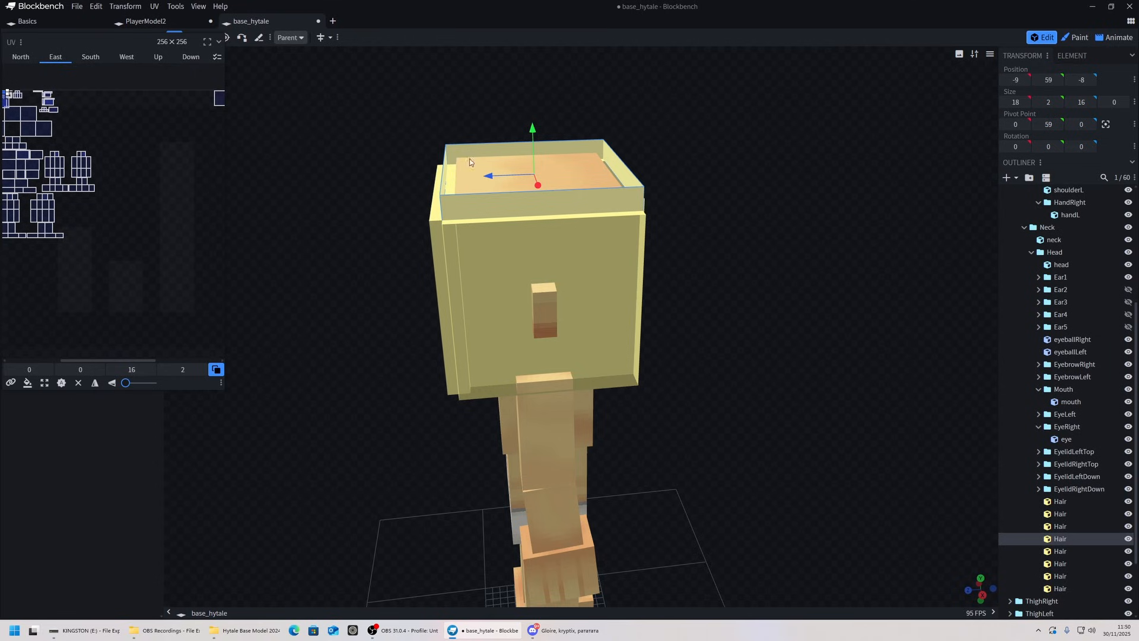
left_click_drag(400, 192, 741, 124)
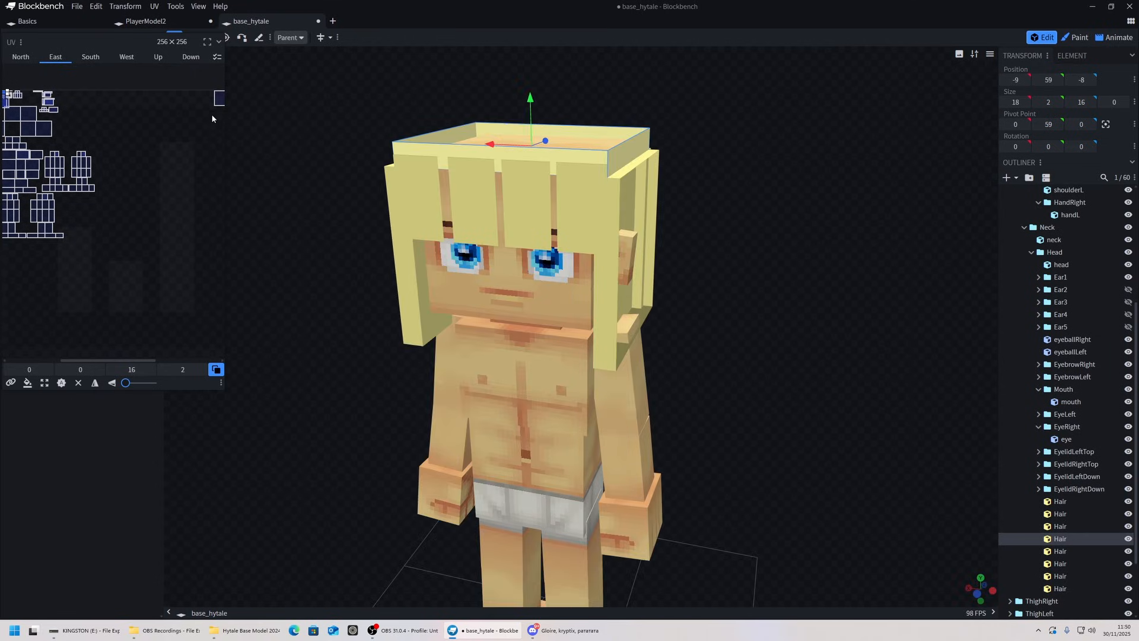
left_click_drag(136, 44, 97, 93)
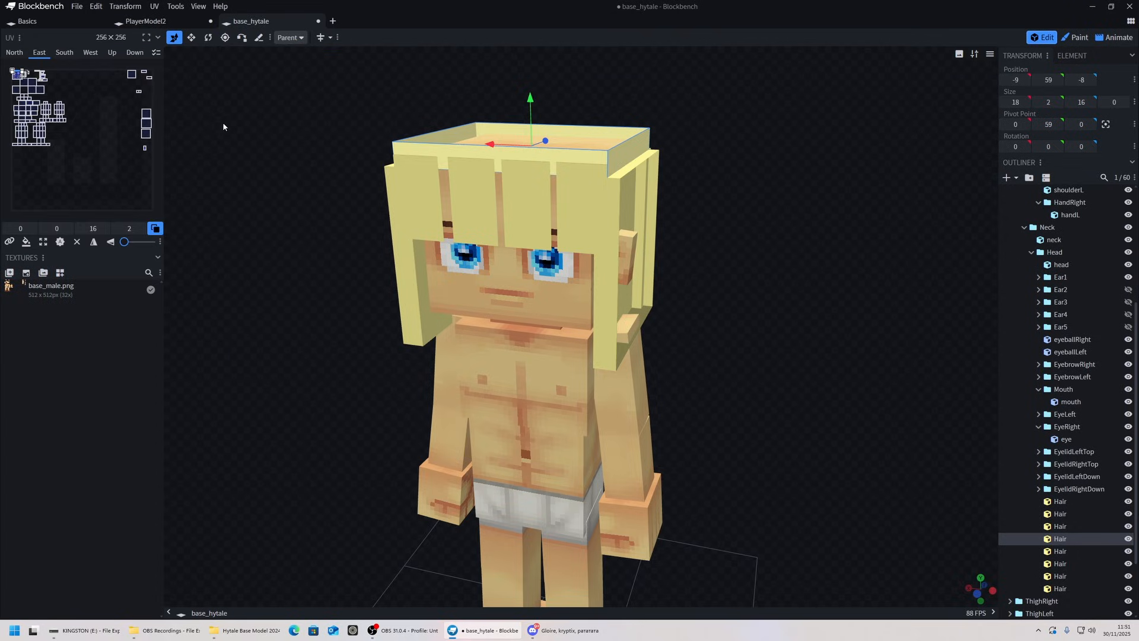
Step: Switch to Paint mode for the front hair strands and show the pixel grid on the model
left_click(414, 188)
mouse_move(284, 162)
left_mouse_down()
mouse_move(337, 168)
mouse_move(302, 160)
left_mouse_up()
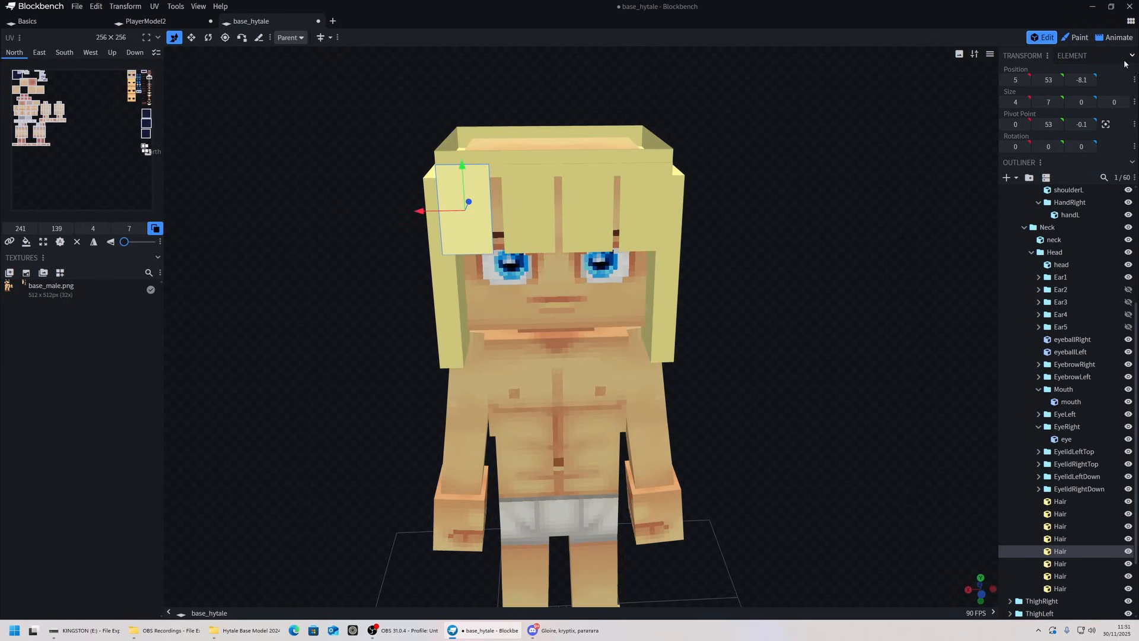
left_click(1075, 36)
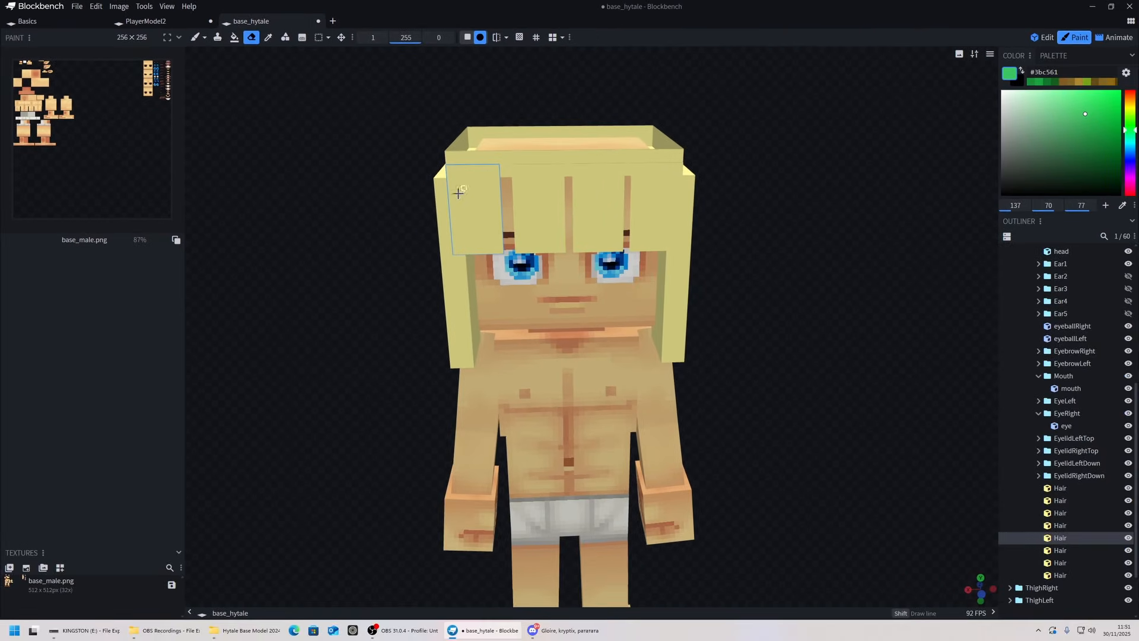
scroll(161, 108, "up", 1)
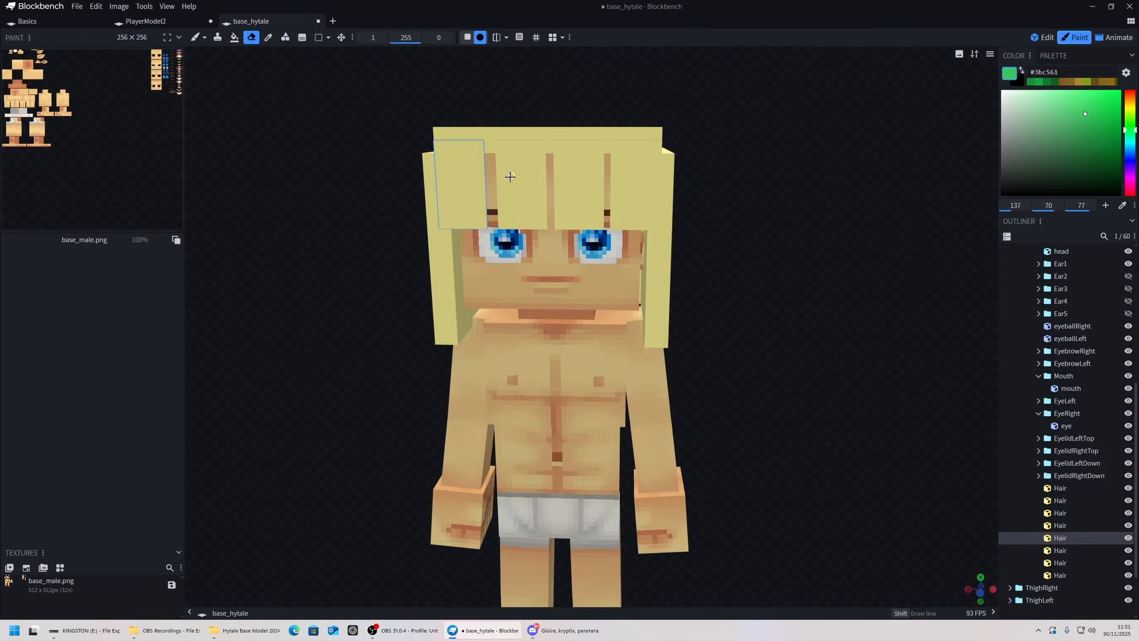
left_click(511, 177)
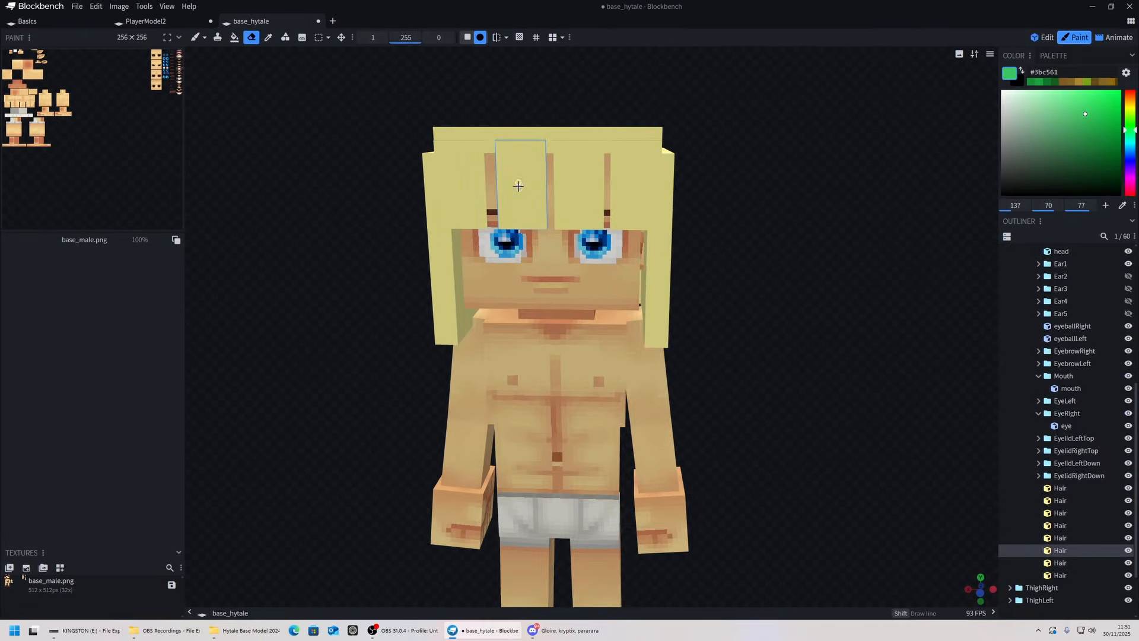
left_click(582, 180)
scroll(132, 89, "up", 3)
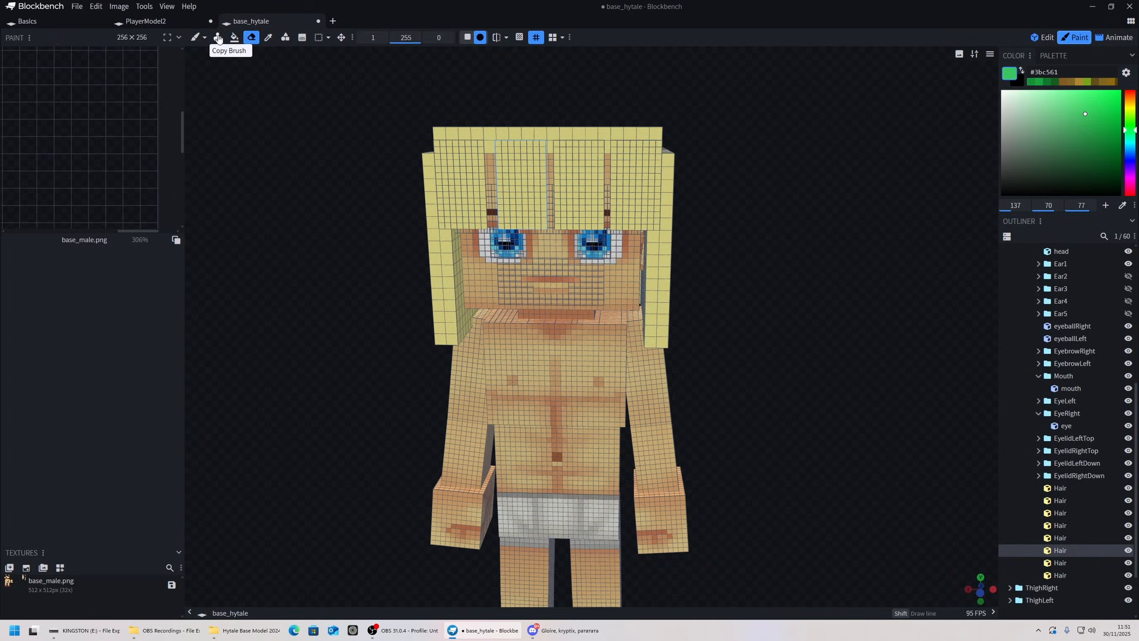
Step: Brush the upper part of a front hair strand, changing the colour from green #3bc561 through #a8c53b to yellow #e9ee71
left_click(195, 37)
left_click_drag(460, 178, 450, 149)
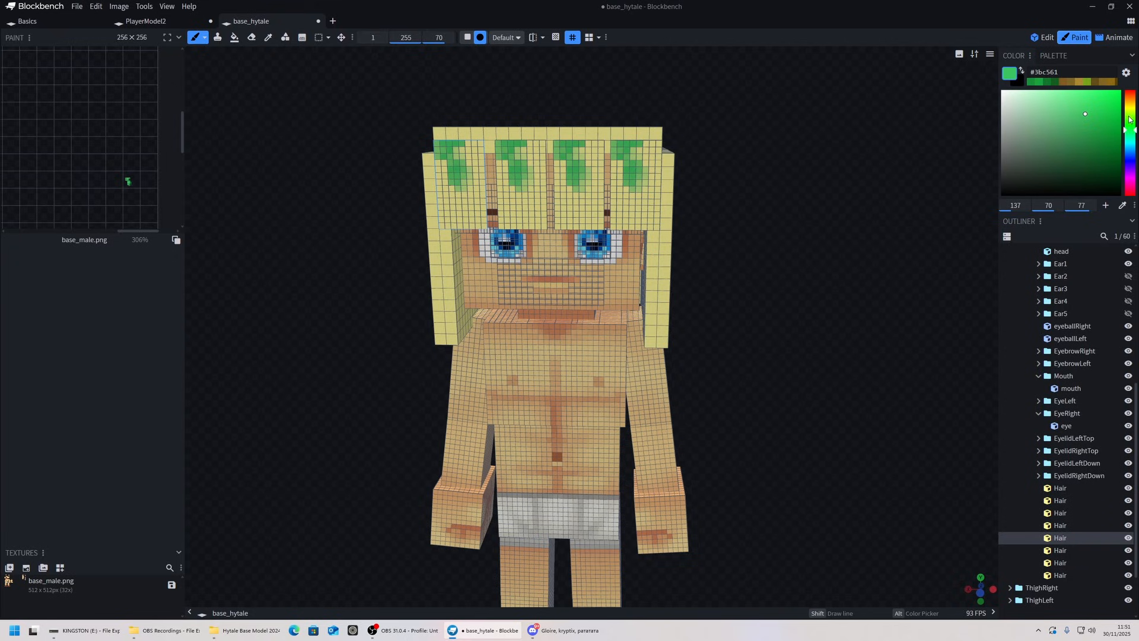
left_click_drag(1130, 119, 1130, 116)
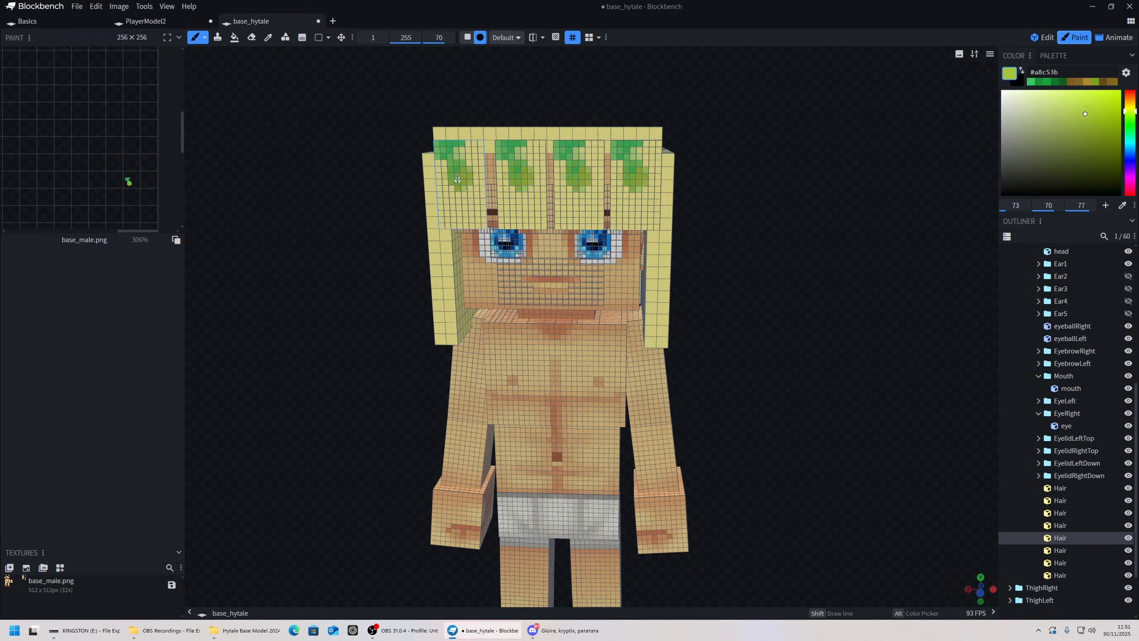
left_click(1064, 102)
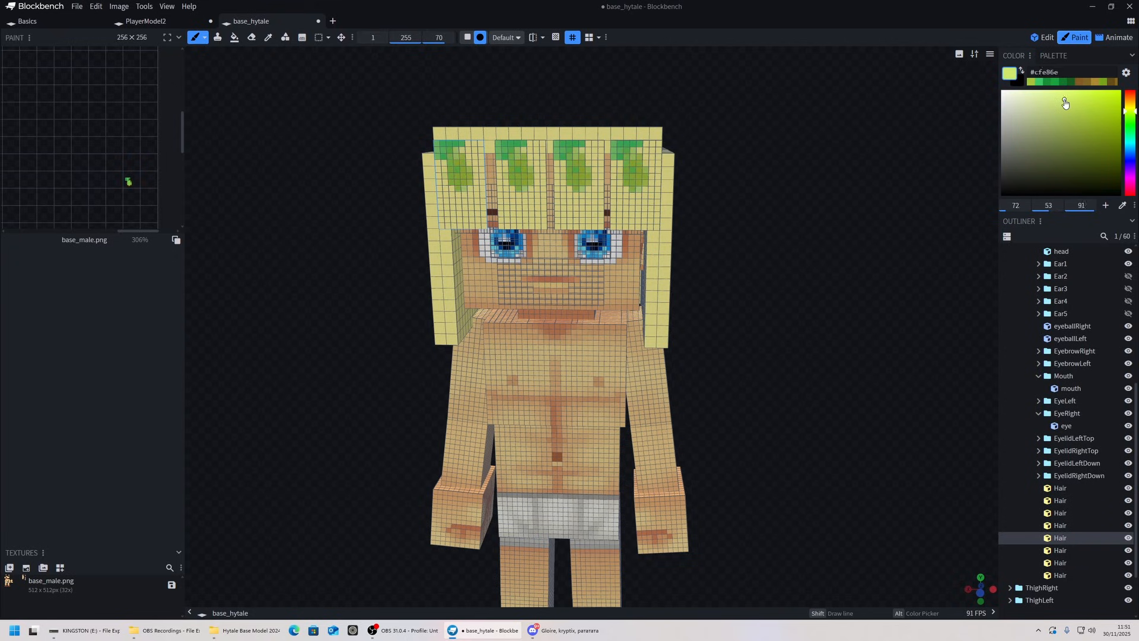
mouse_move(467, 146)
left_mouse_down()
mouse_move(454, 147)
mouse_move(455, 181)
left_mouse_up()
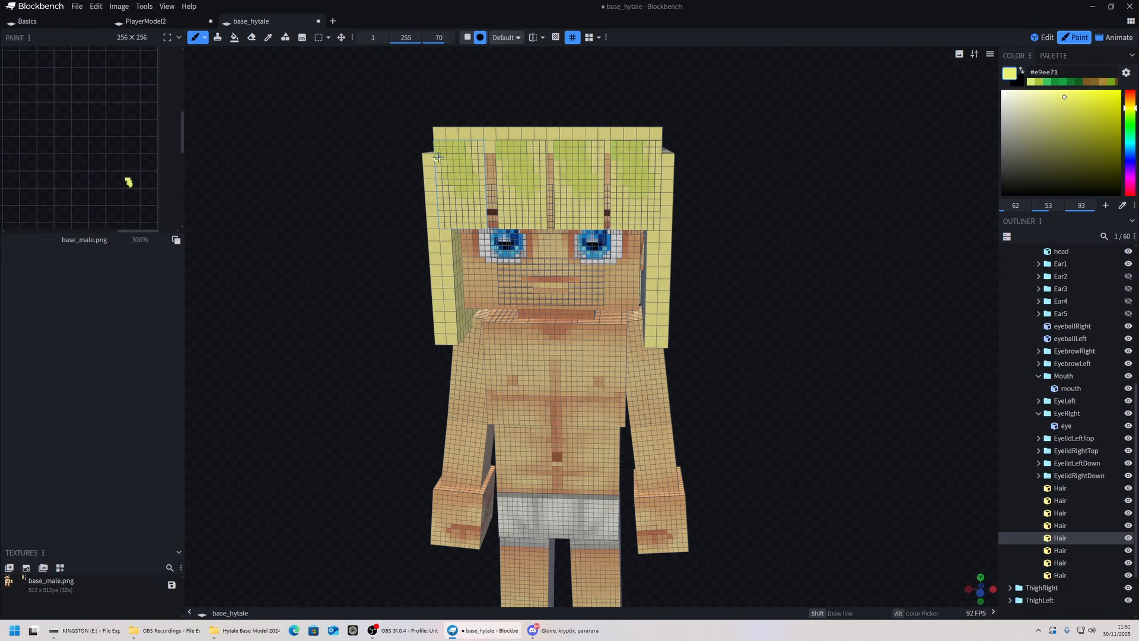
Step: Fill the upper face of the top Hair slab with yellow #e9ee71
right_click_drag(438, 145, 552, 192)
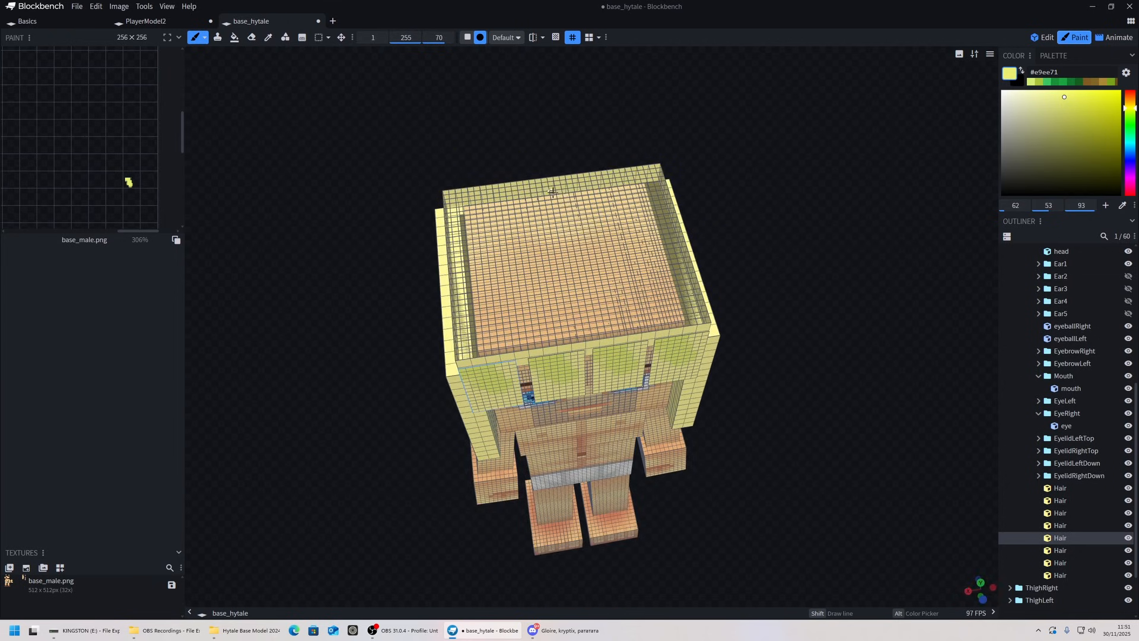
left_click(234, 38)
left_click(475, 187)
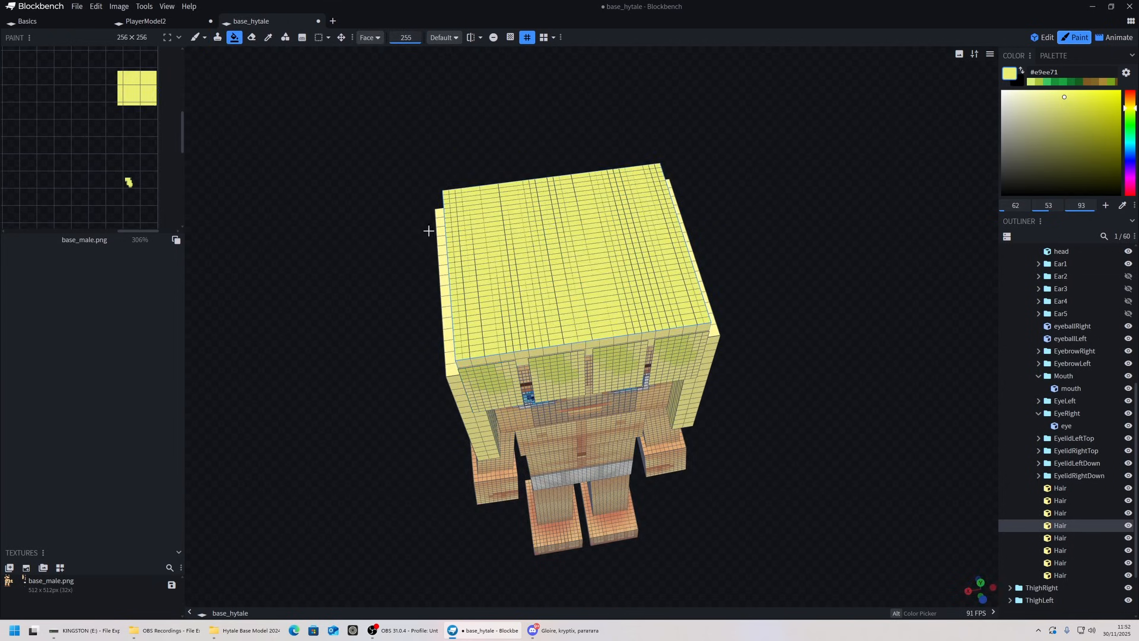
Step: Fill the large outer faces of the Hair slabs around the head with yellow #e9ee71
mouse_move(427, 229)
left_mouse_down()
mouse_move(587, 229)
mouse_move(557, 220)
mouse_move(578, 219)
left_mouse_up()
left_click(586, 229)
left_click(579, 219)
left_click_drag(392, 196, 522, 197)
left_click(522, 197)
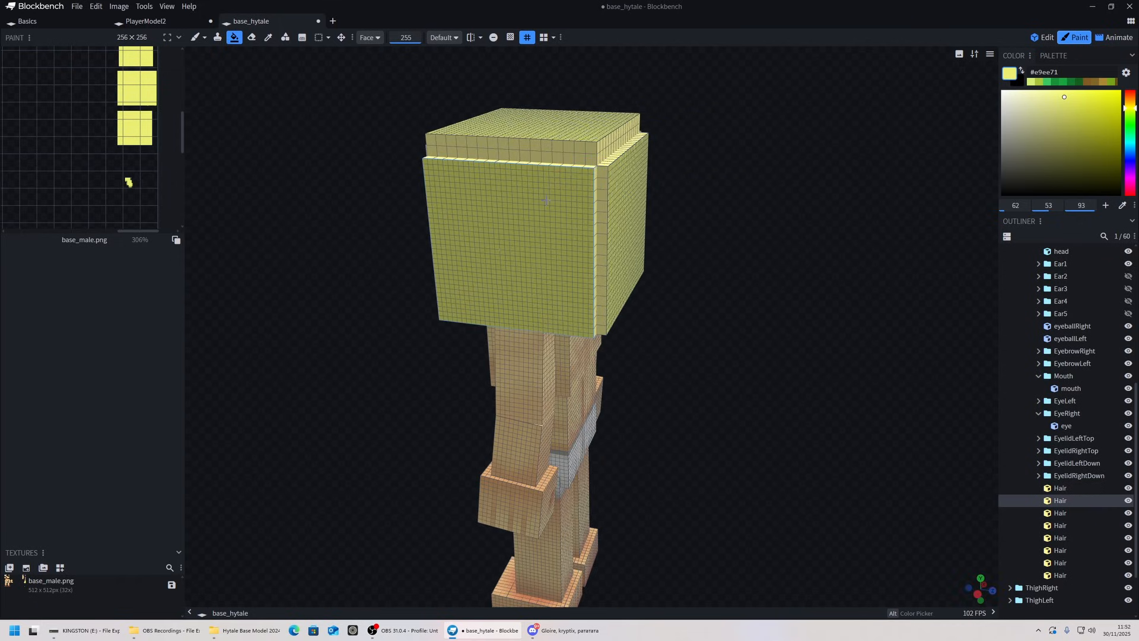
Step: Examine the painted hair on the model from the sides, back, top and front
left_click_drag(288, 199, 428, 199)
left_click_drag(748, 174, 872, 175)
mouse_move(678, 158)
left_mouse_down()
mouse_move(625, 137)
mouse_move(745, 127)
mouse_move(503, 117)
left_mouse_up()
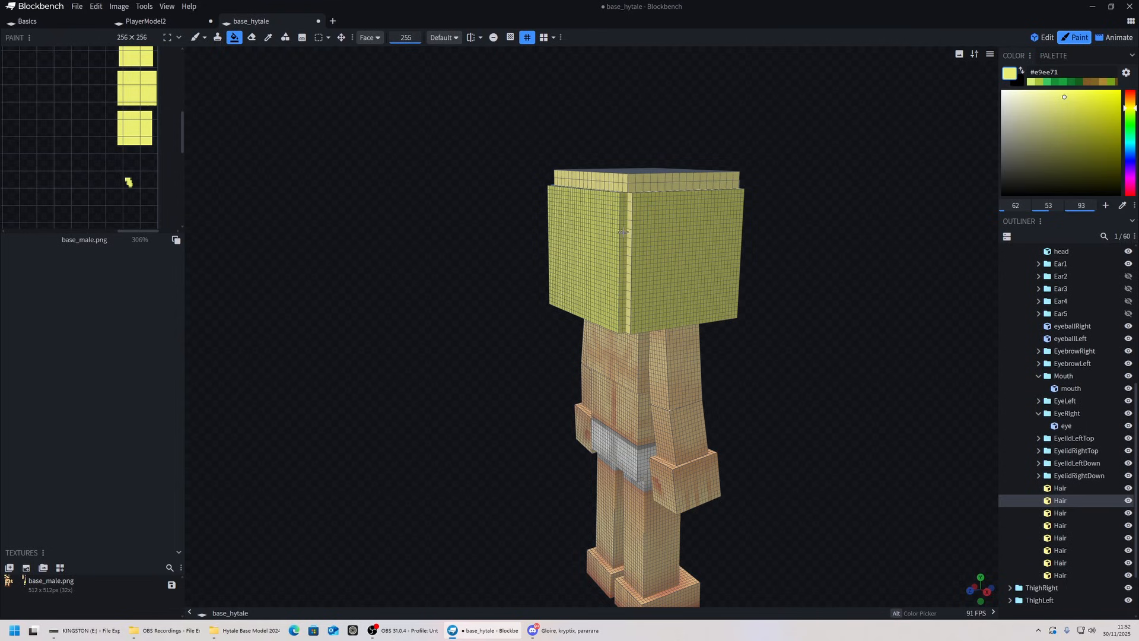
left_click_drag(196, 544, 631, 231)
left_click_drag(454, 99, 522, 119)
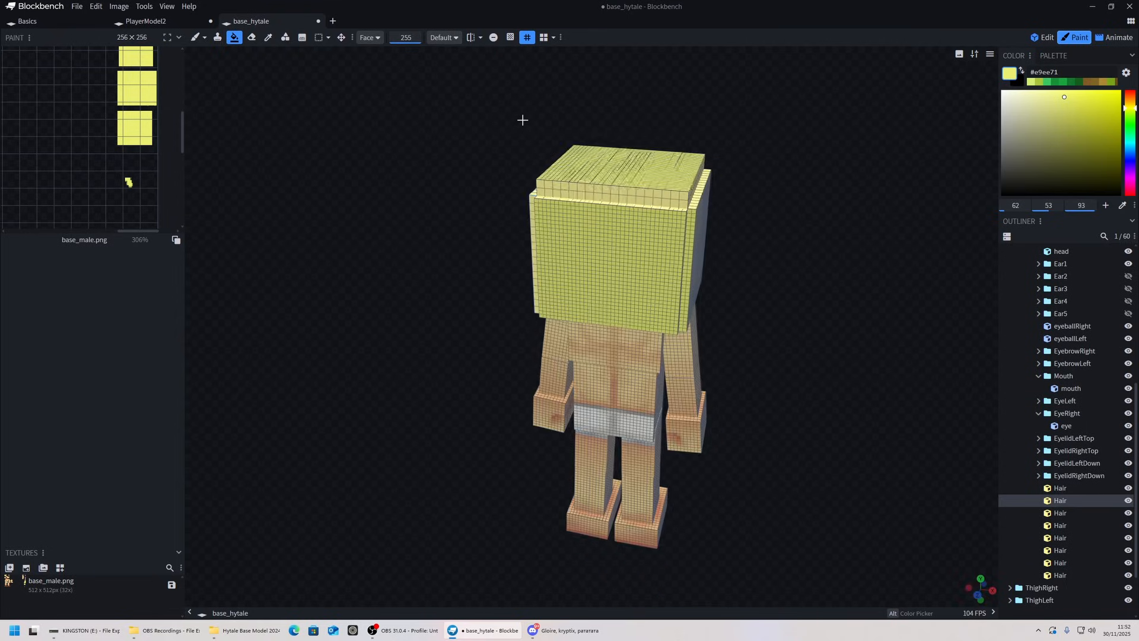
left_click(620, 193)
left_click_drag(73, 596, 627, 202)
left_click_drag(842, 134, 252, 391)
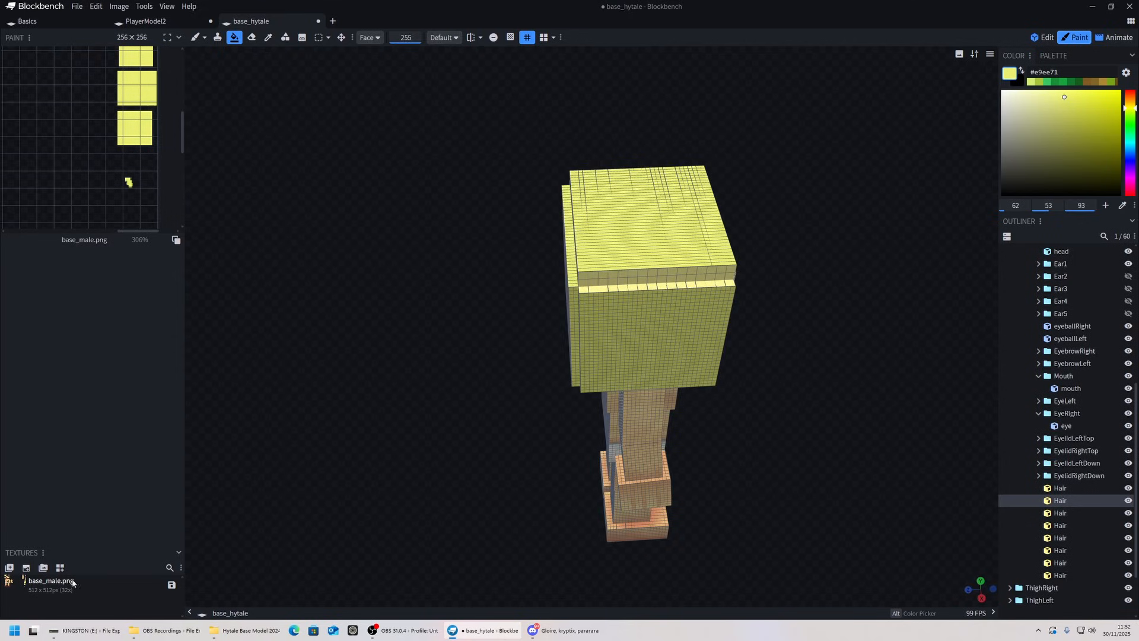
left_click(661, 289)
left_click_drag(856, 224, 710, 198)
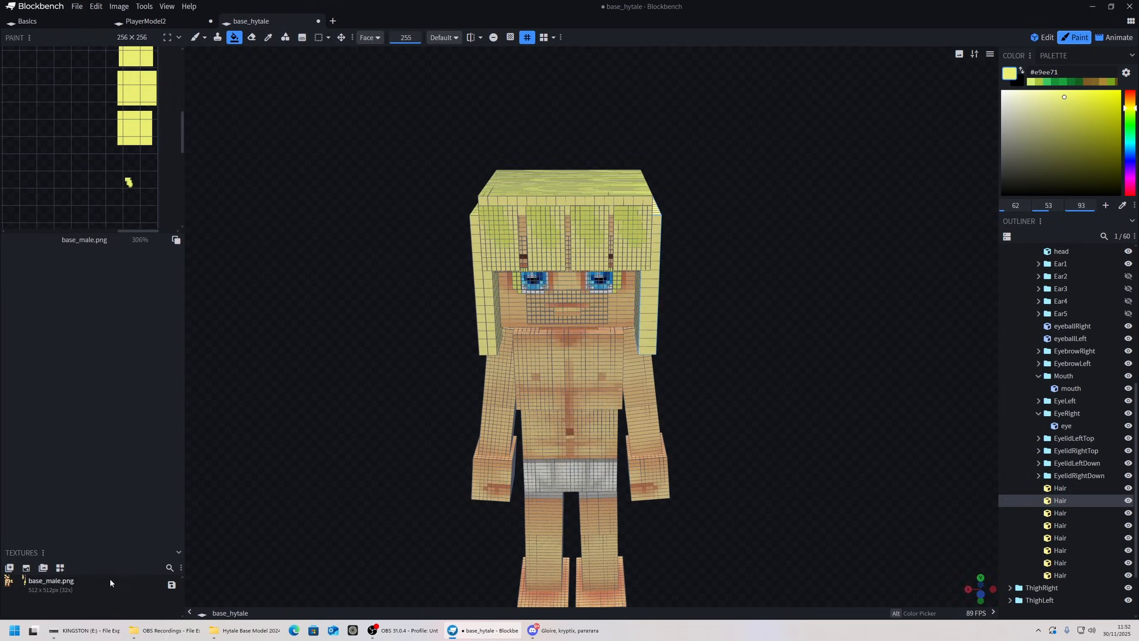
left_click(480, 306)
left_click_drag(295, 443, 255, 419)
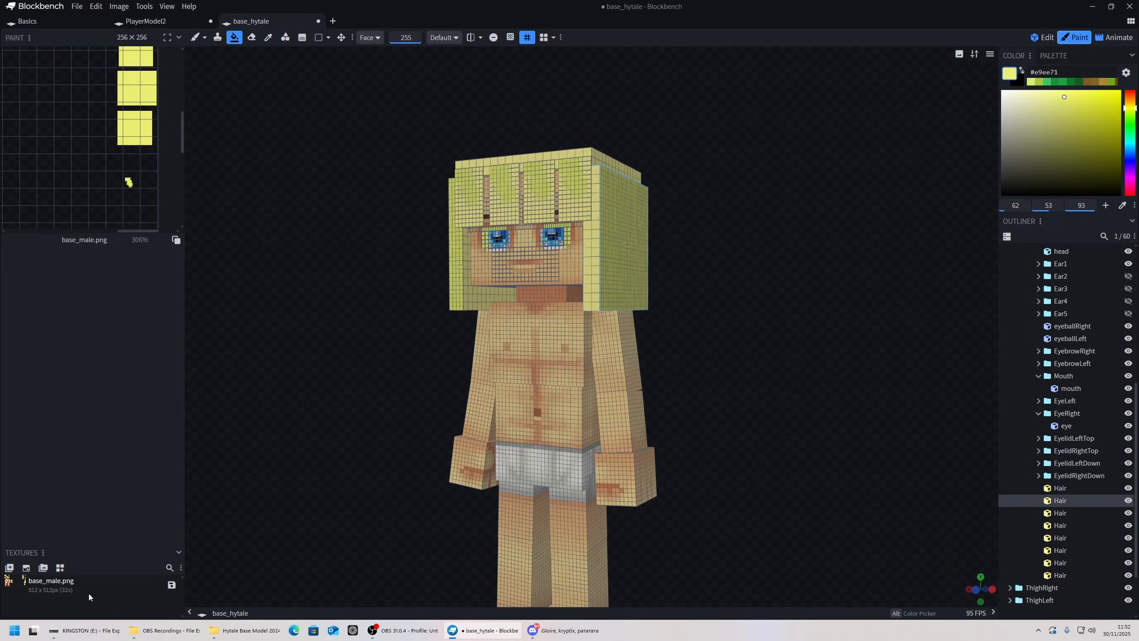
key("KP_1")
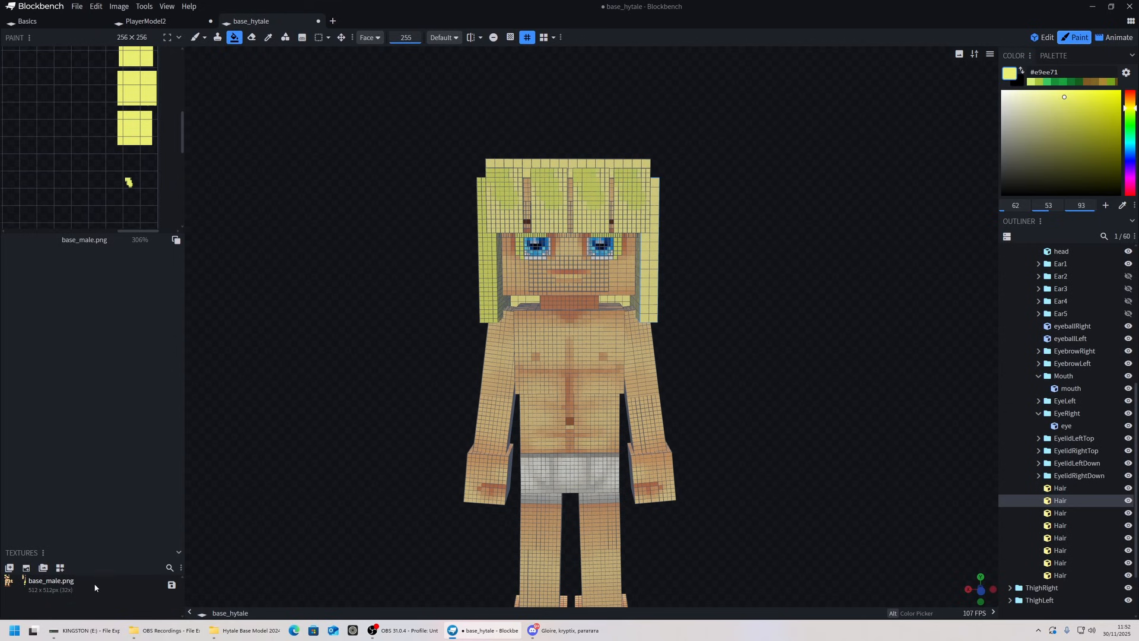
Step: Review the yellow hair from the front, side and back, and look over the unused part of the base_male.png texture
left_click(532, 165)
left_click_drag(829, 205, 730, 229)
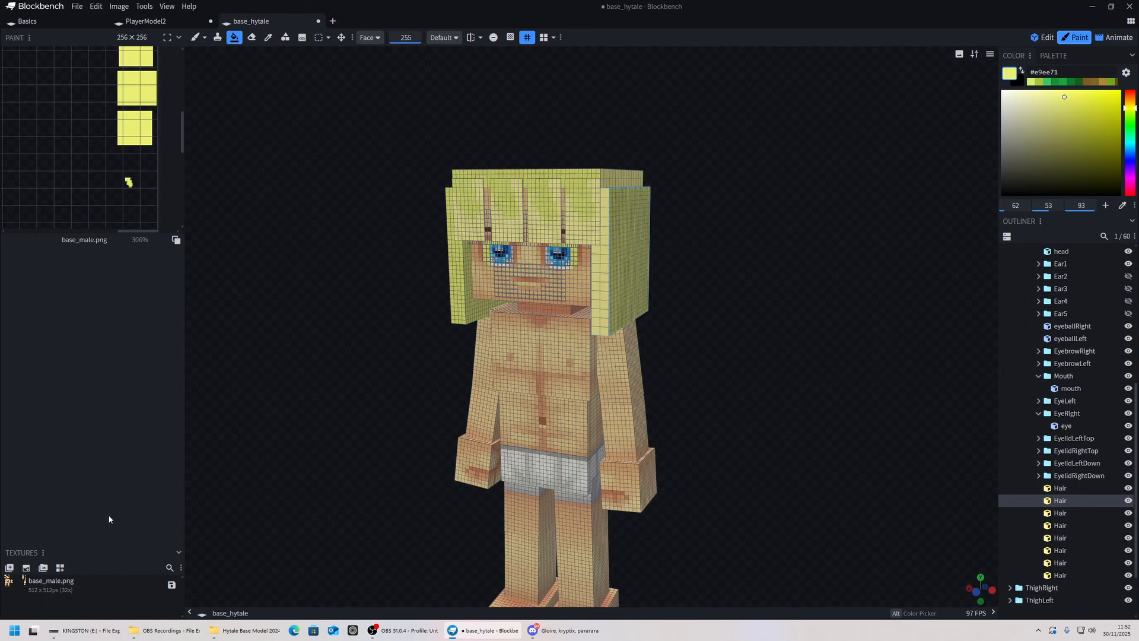
left_click_drag(660, 284, 790, 254)
left_click_drag(713, 290, 617, 269)
left_click_drag(462, 368, 404, 376)
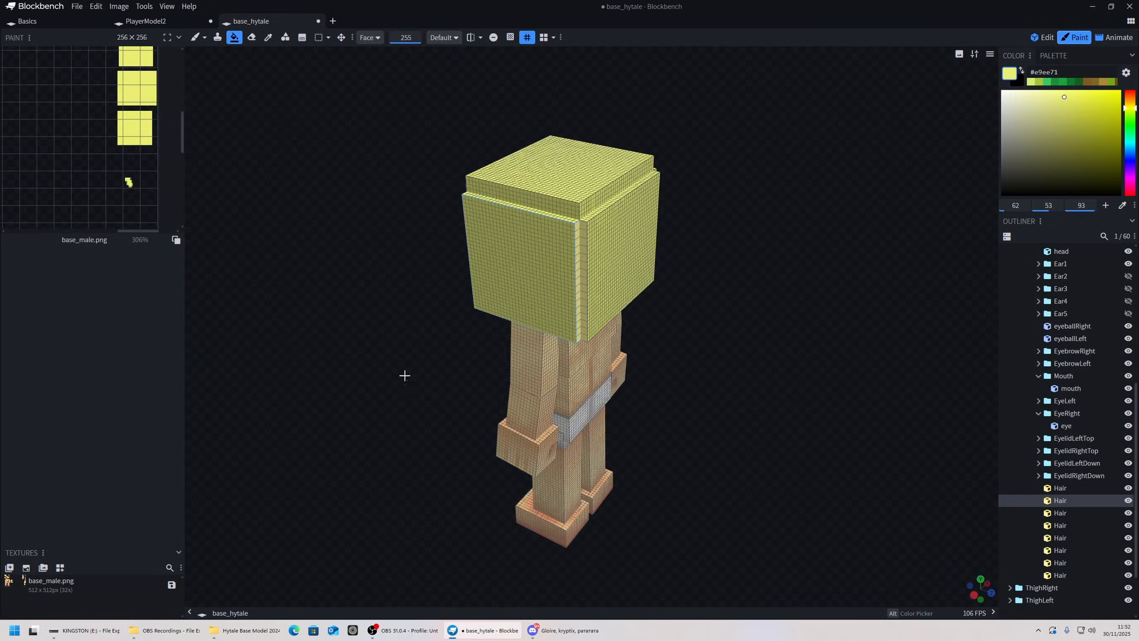
mouse_move(670, 267)
left_mouse_down()
mouse_move(831, 255)
mouse_move(736, 219)
left_mouse_up()
scroll(343, 109, "down", 5)
scroll(69, 109, "down", 2)
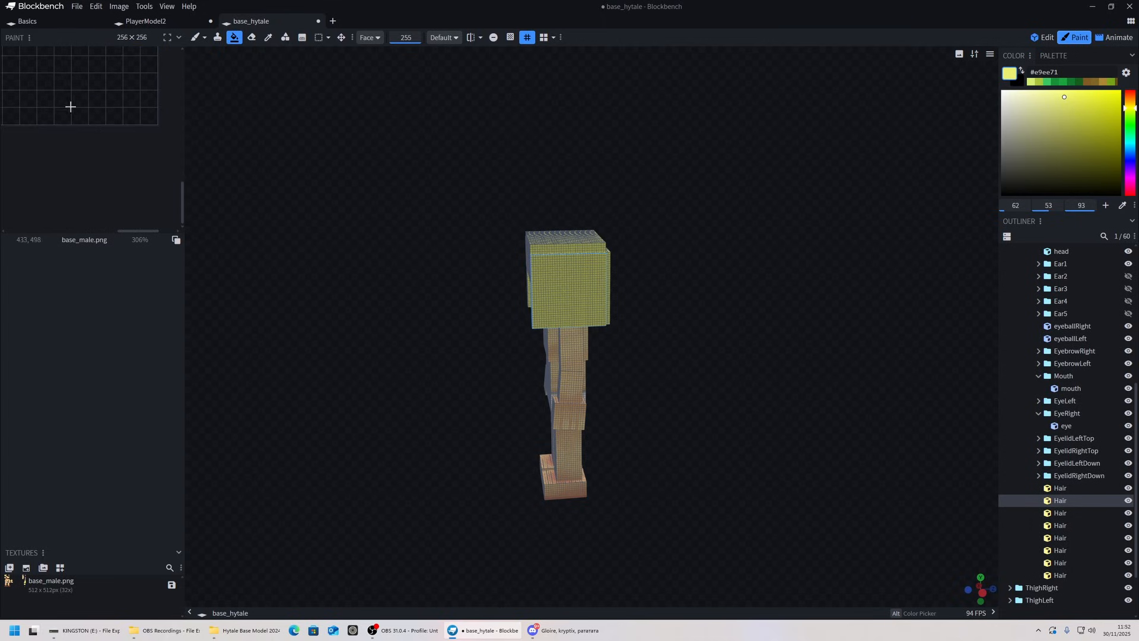
scroll(65, 91, "down", 6)
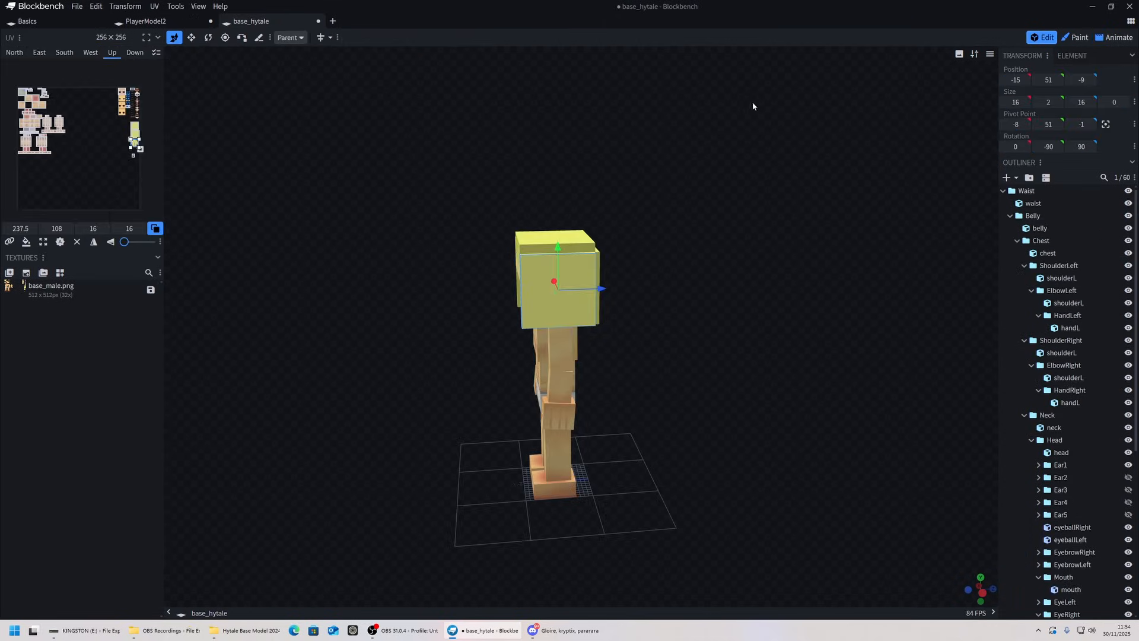
Step: Select the large Hair slab on the side of the head in Edit mode and move its narrow-face UV to 21.5, 25
scroll(359, 197, "up", 7)
right_click_drag(379, 181, 471, 198)
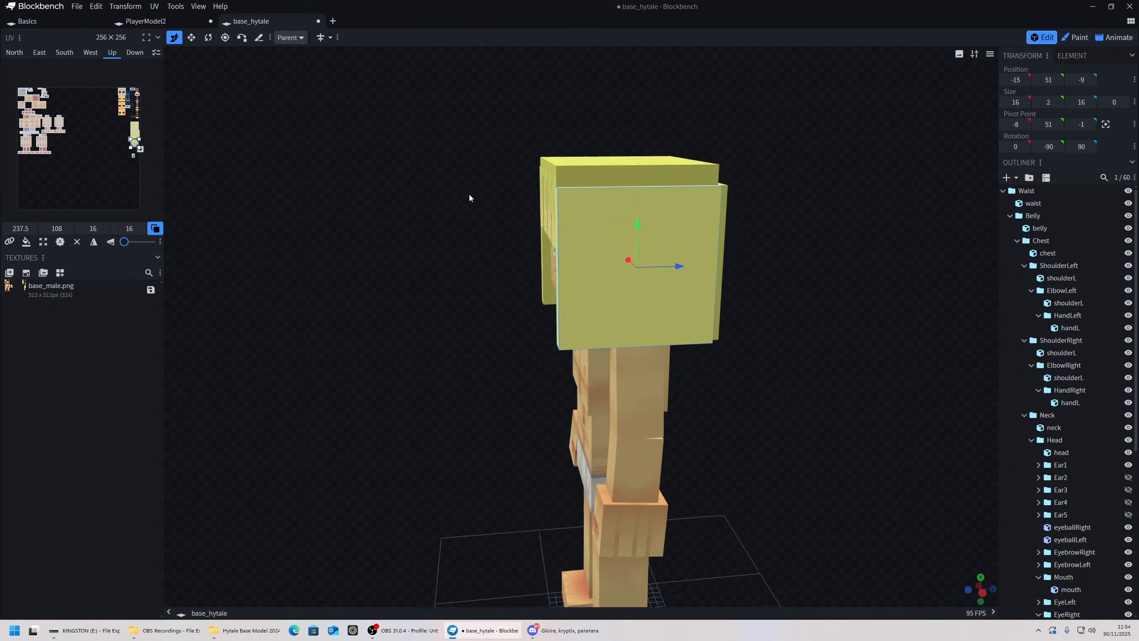
left_click_drag(470, 198, 742, 178)
scroll(717, 195, "up", 5)
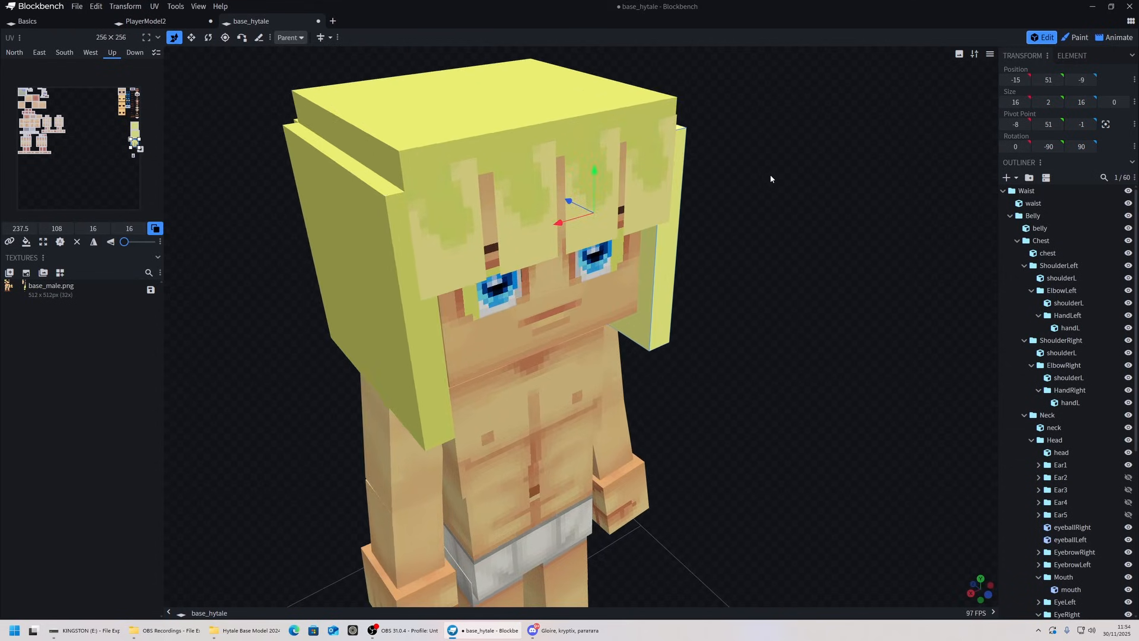
scroll(726, 169, "down", 2)
left_click(417, 215)
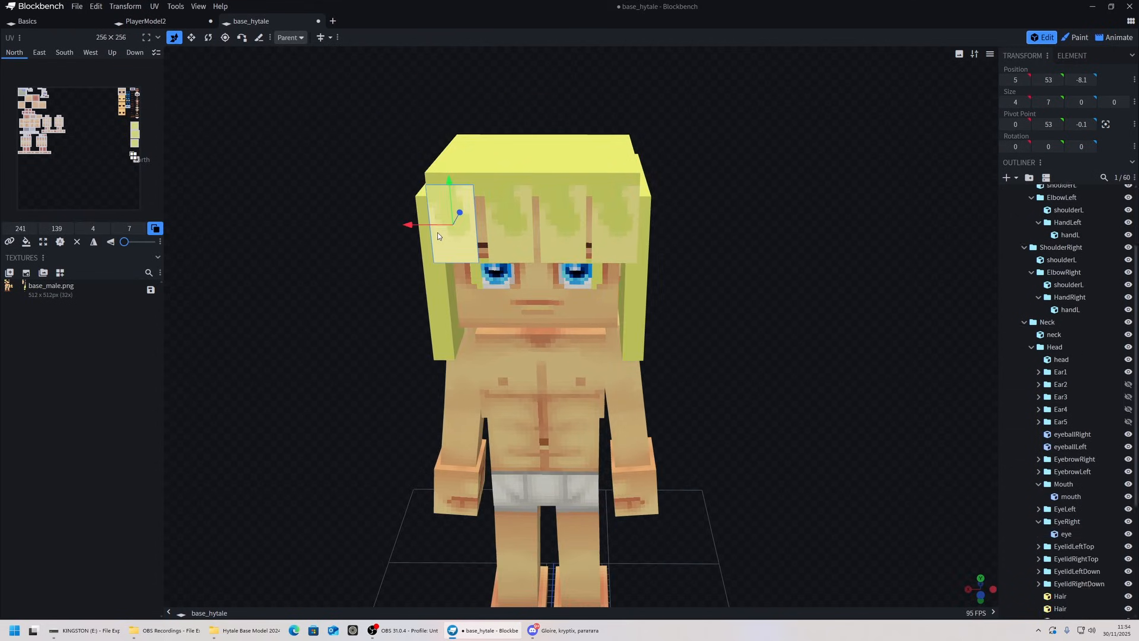
left_click_drag(417, 215, 427, 280)
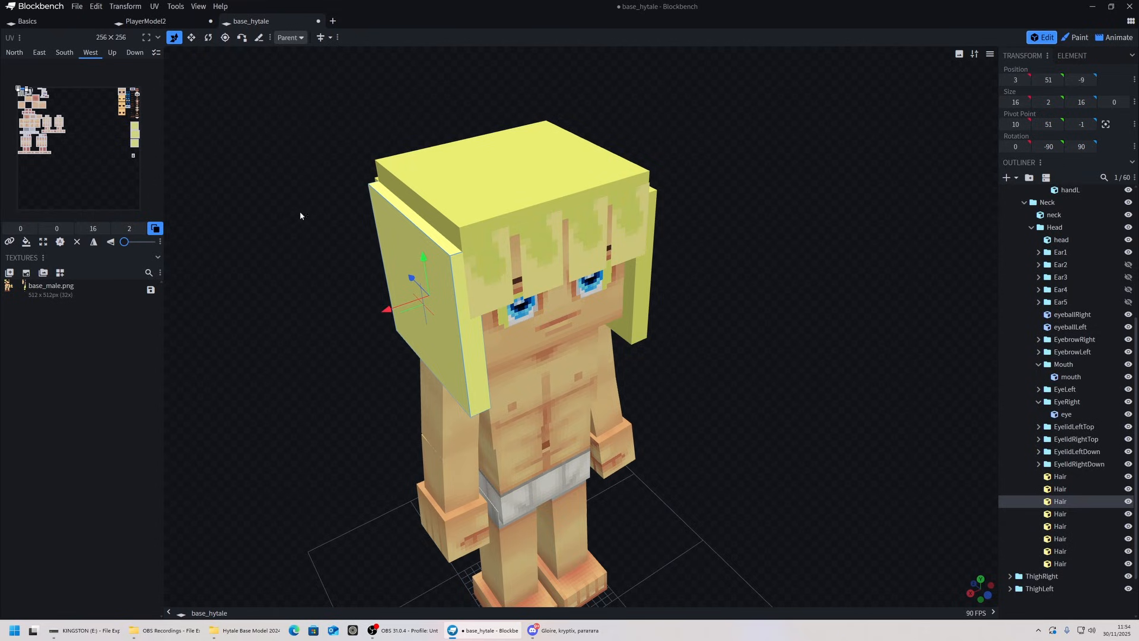
scroll(38, 108, "up", 4)
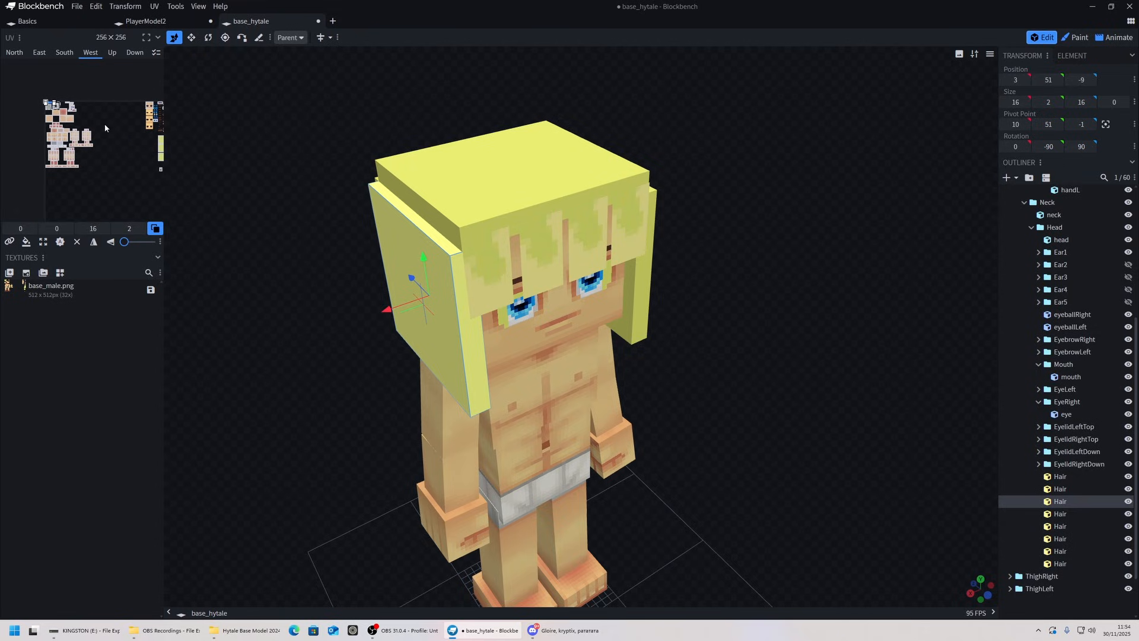
scroll(51, 110, "up", 5)
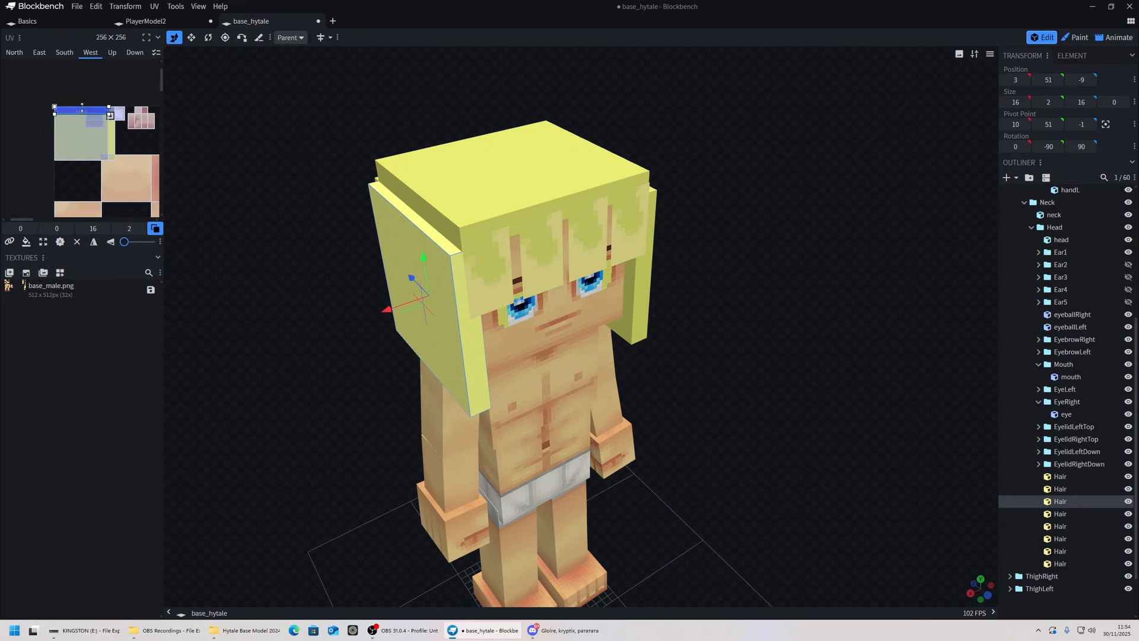
scroll(93, 109, "down", 8)
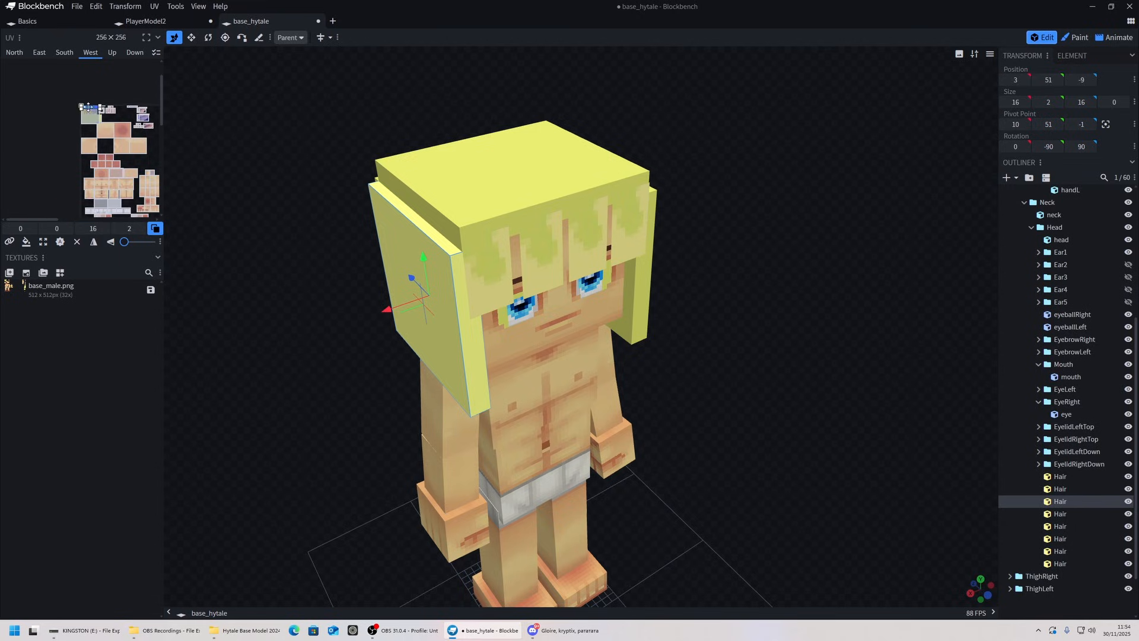
scroll(89, 111, "up", 2)
left_click_drag(89, 109, 123, 156)
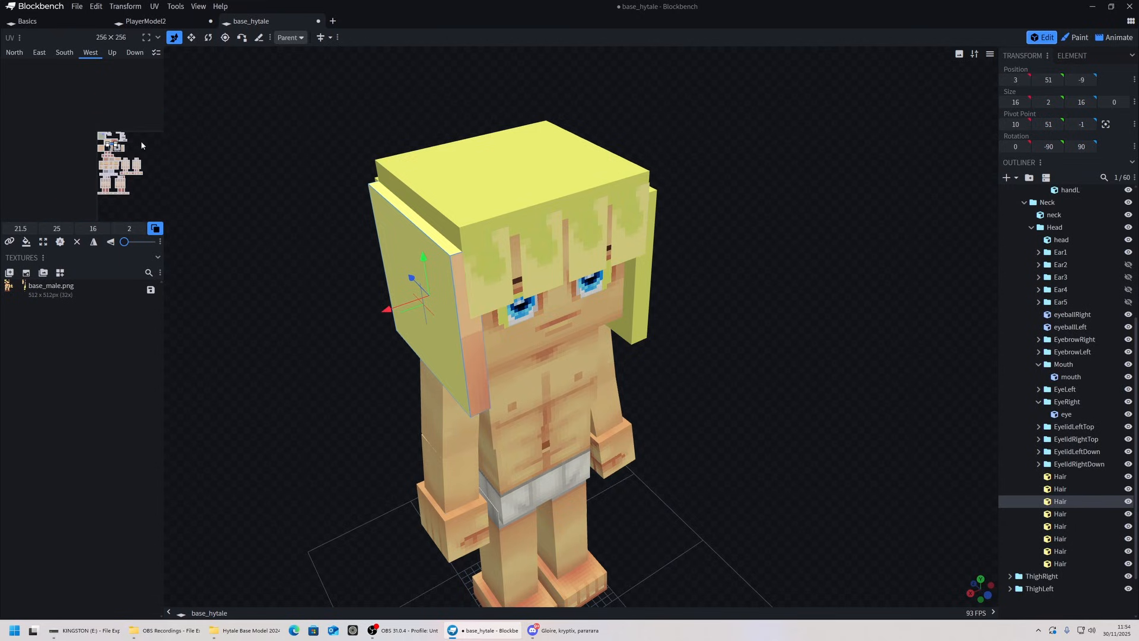
Step: Move the side slab's West face UV into the empty texture area at 161.5, 102 with size 16 × 2
middle_click_drag(141, 144, 53, 117)
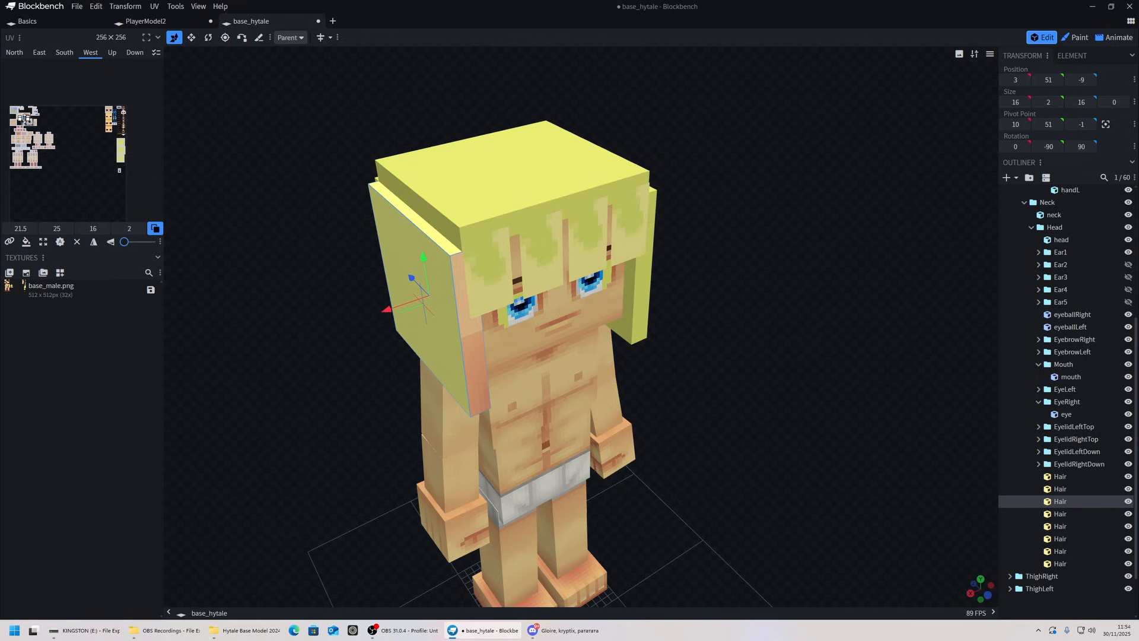
left_click_drag(149, 164, 151, 173)
scroll(147, 168, "down", 5, "ctrl")
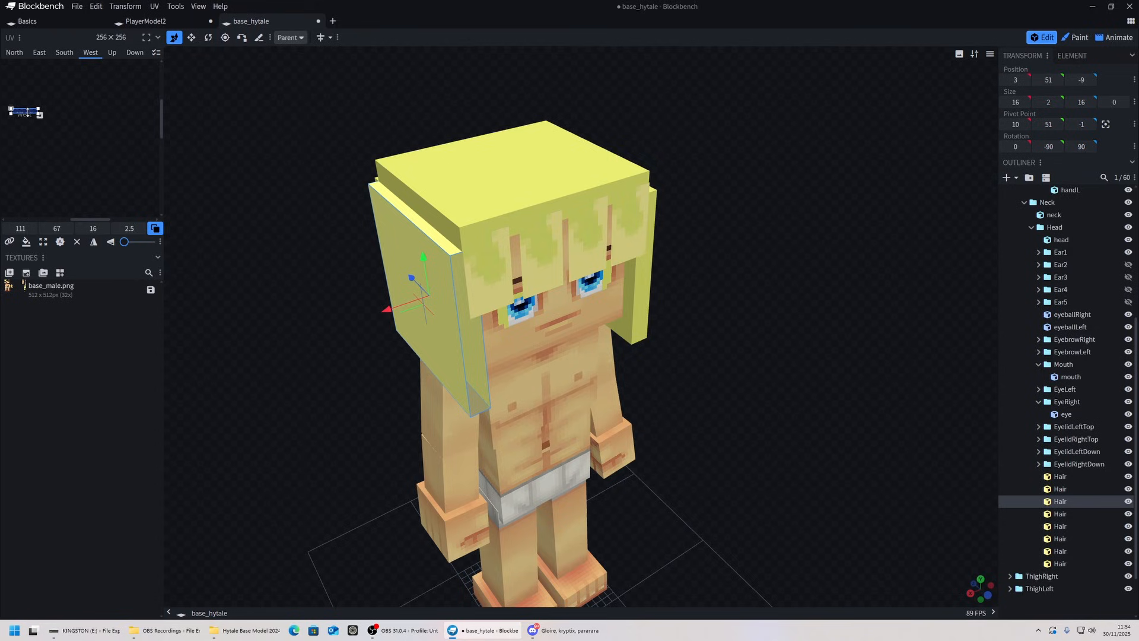
left_click_drag(26, 112, 108, 169)
left_click(121, 163)
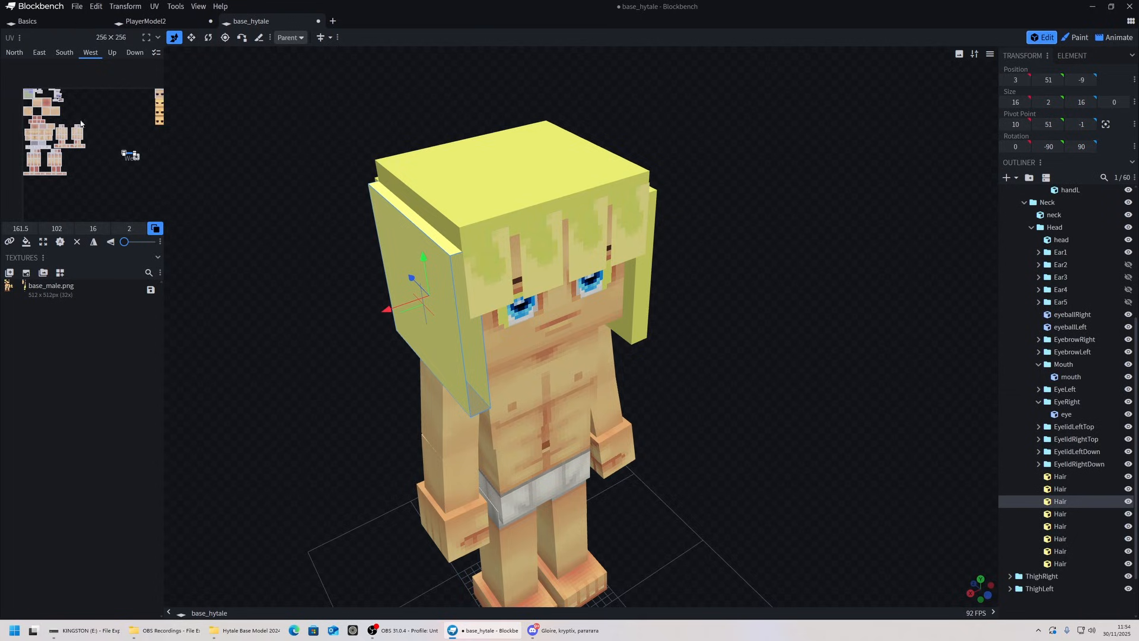
Step: Stack the side slab's East and West face UVs at 220, 72, beside the yellow hair patches
left_click_drag(79, 154, 104, 146)
scroll(105, 146, "up", 3, "ctrl")
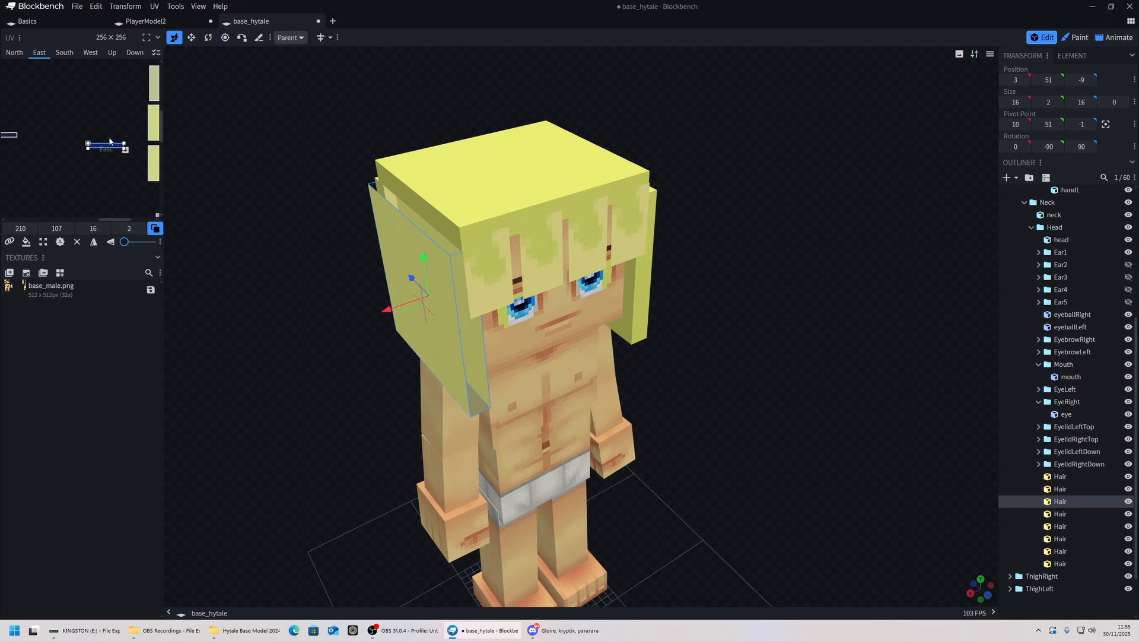
right_click(91, 123)
scroll(59, 114, "down", 3, "ctrl")
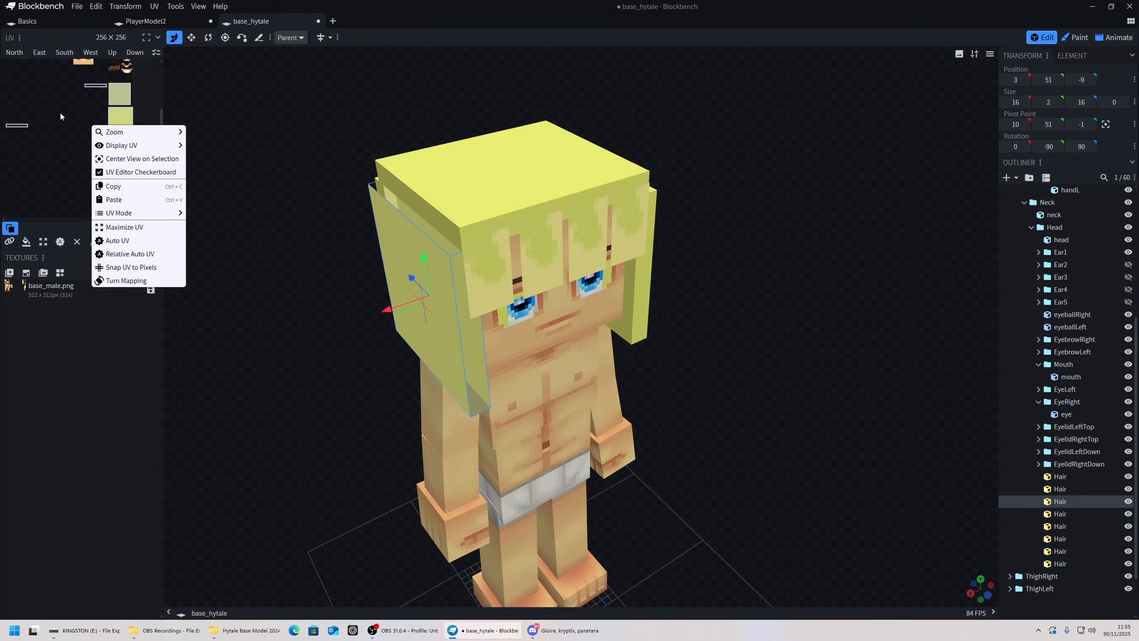
left_click(18, 127)
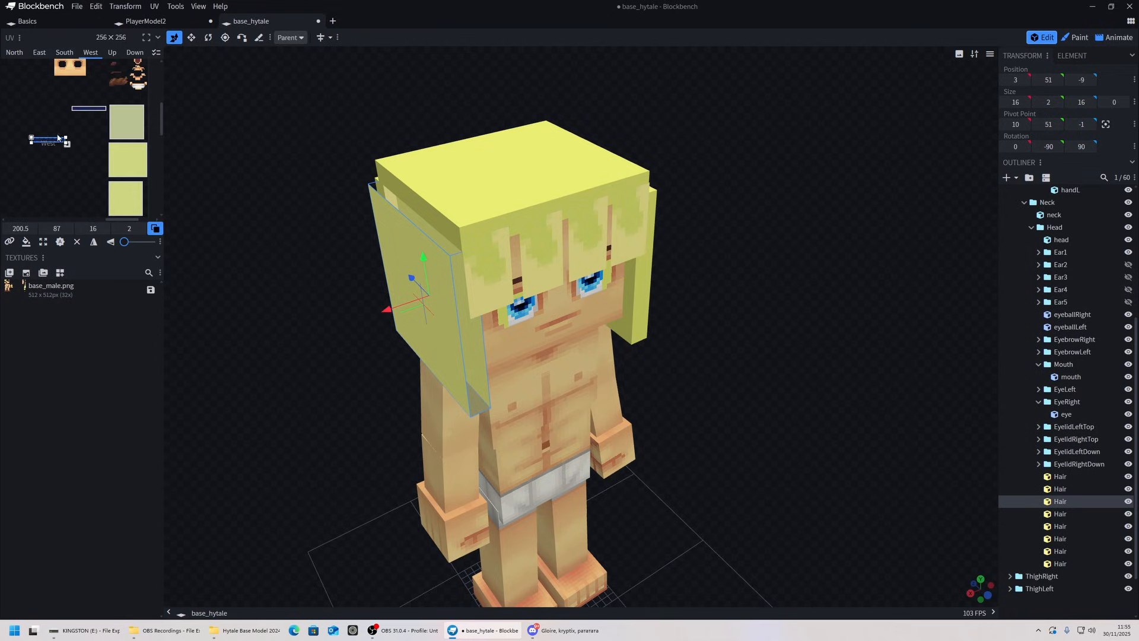
scroll(90, 145, "down", 2, "ctrl")
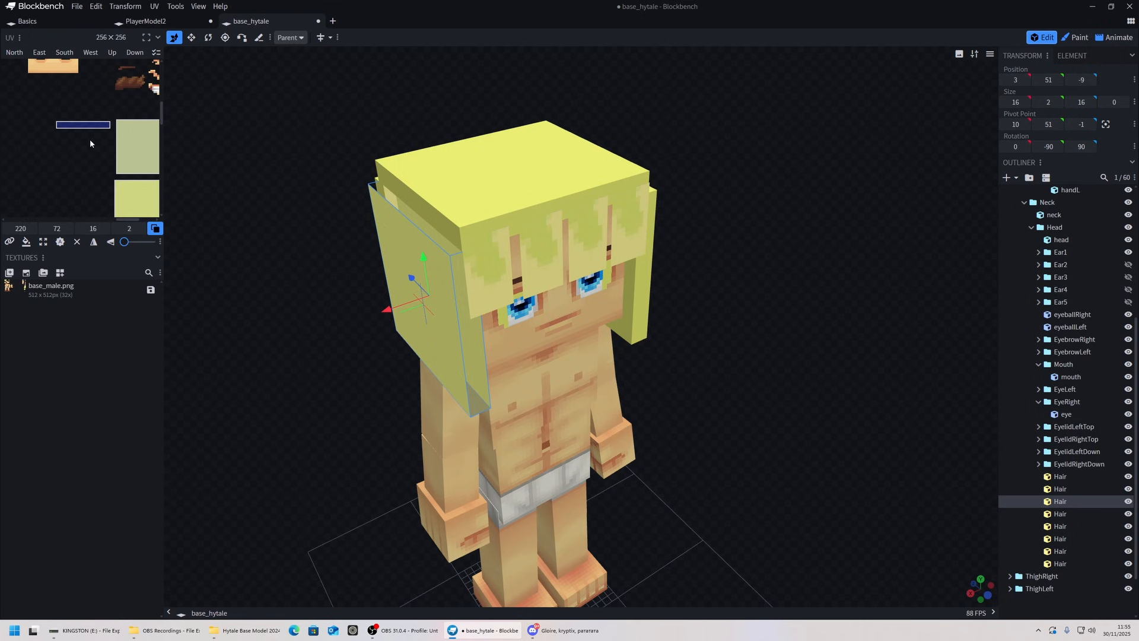
Step: Fill the side Hair slab's narrow edge faces with yellow #e9ee71 in Paint mode
key("ctrl+p")
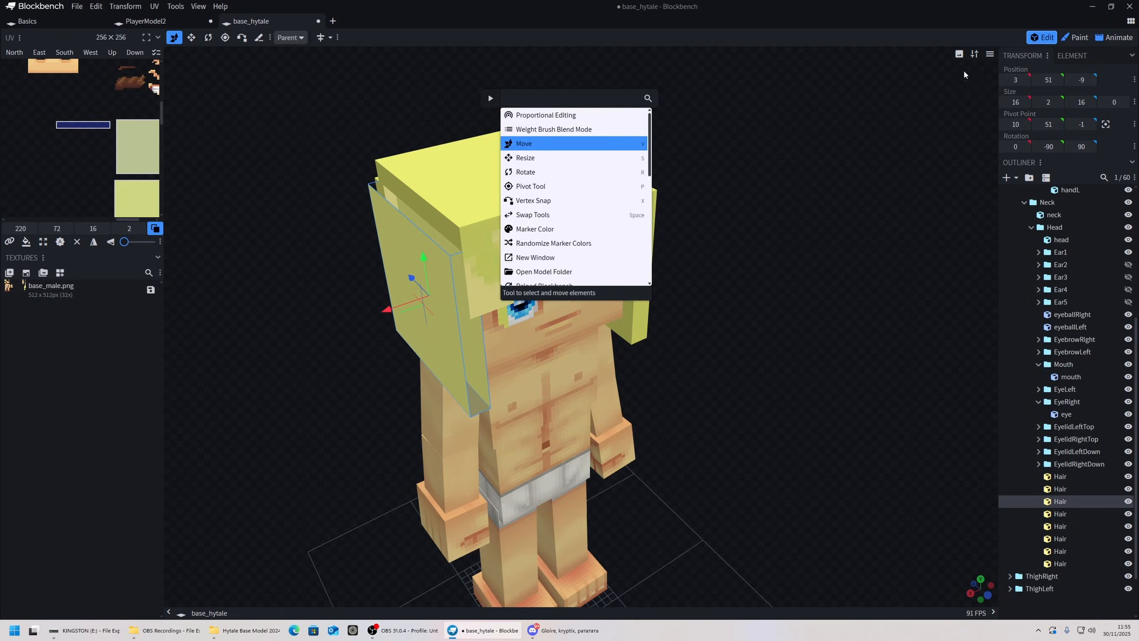
left_click(1078, 38)
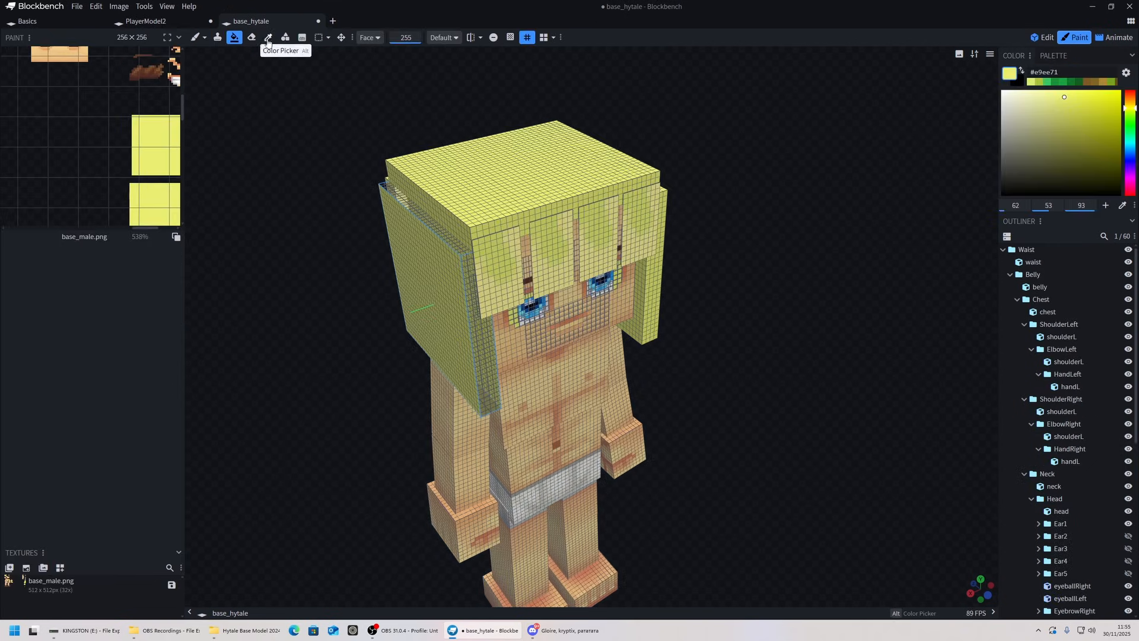
left_click(415, 209)
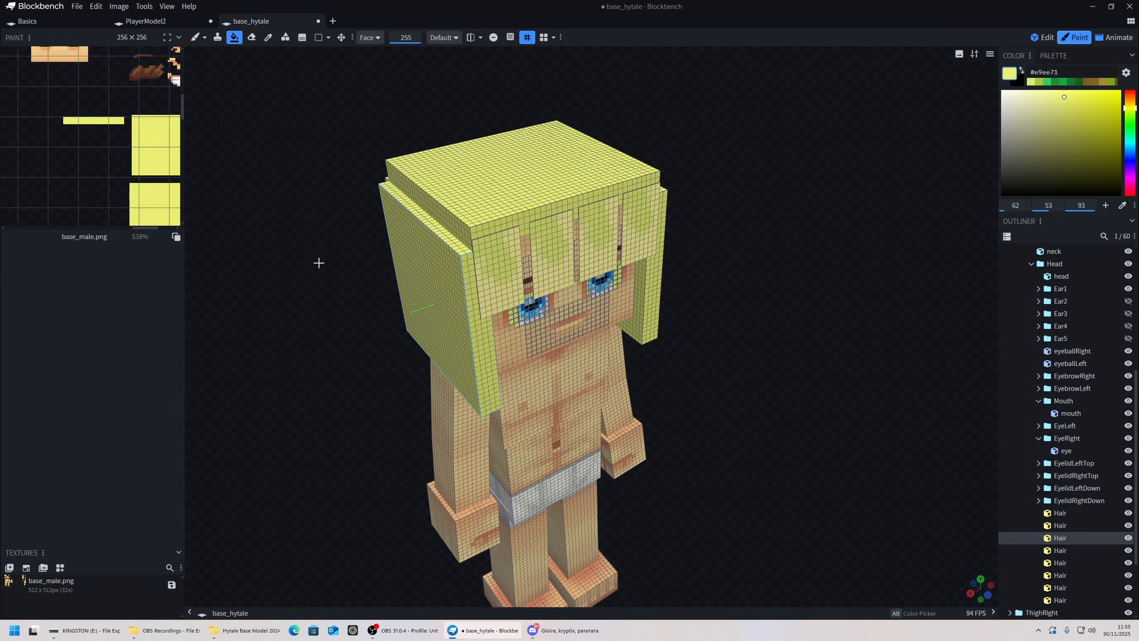
Step: Inspect the face and hair up close from the front and look over the skin and hair areas of the texture
left_click_drag(319, 262, 274, 231)
mouse_move(701, 219)
left_mouse_down()
mouse_move(670, 219)
mouse_move(695, 205)
left_mouse_up()
scroll(670, 211, "up", 7)
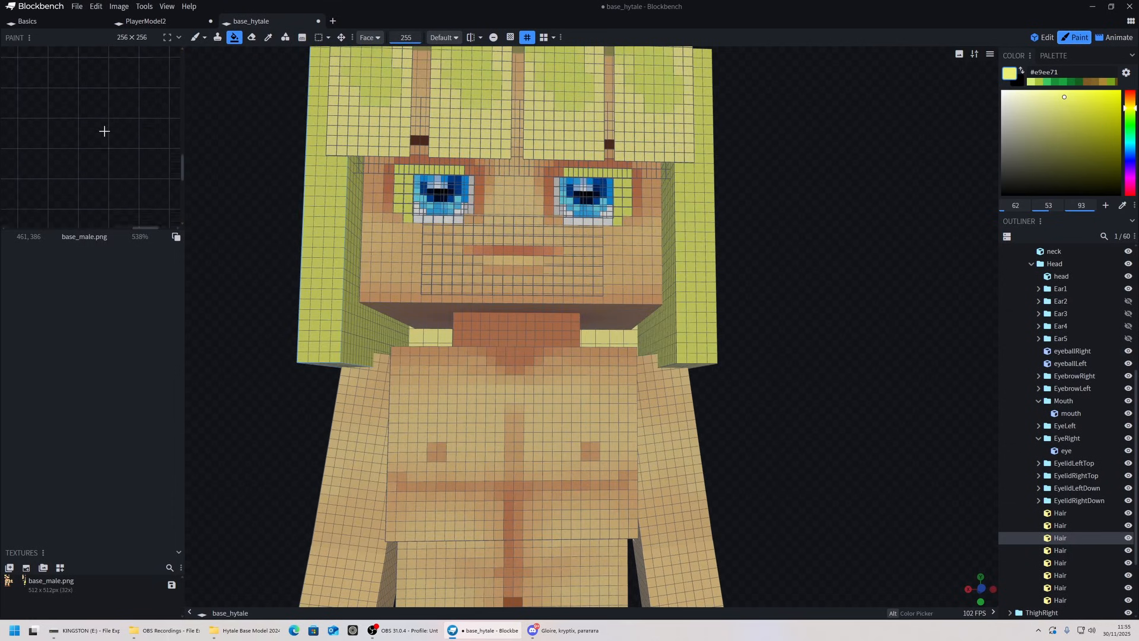
scroll(8, 83, "up", 8)
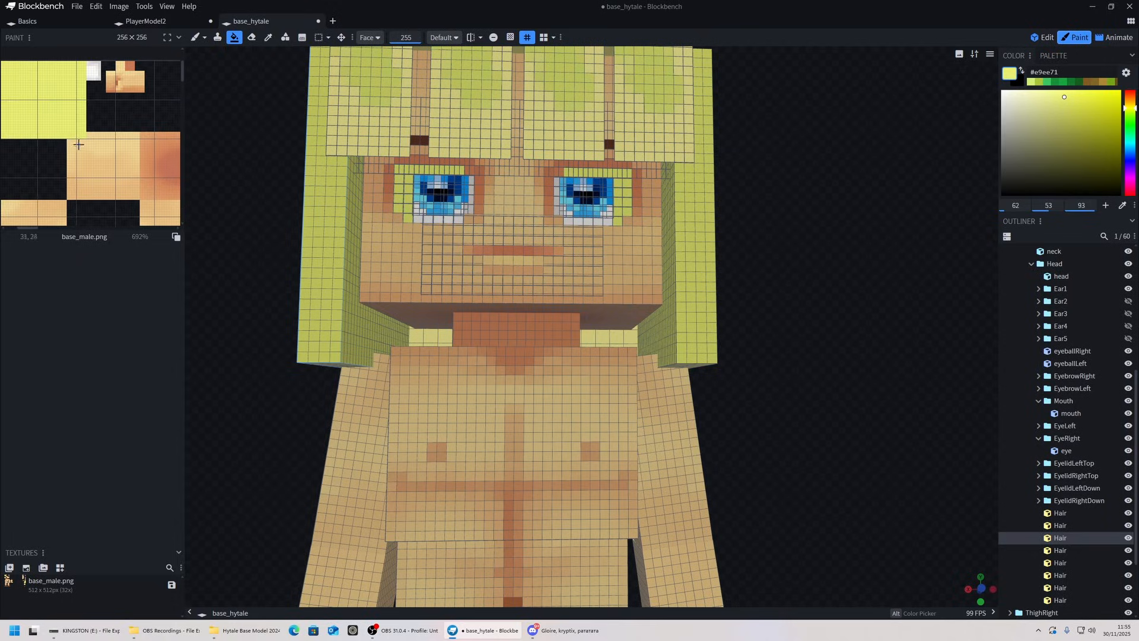
scroll(115, 138, "down", 3)
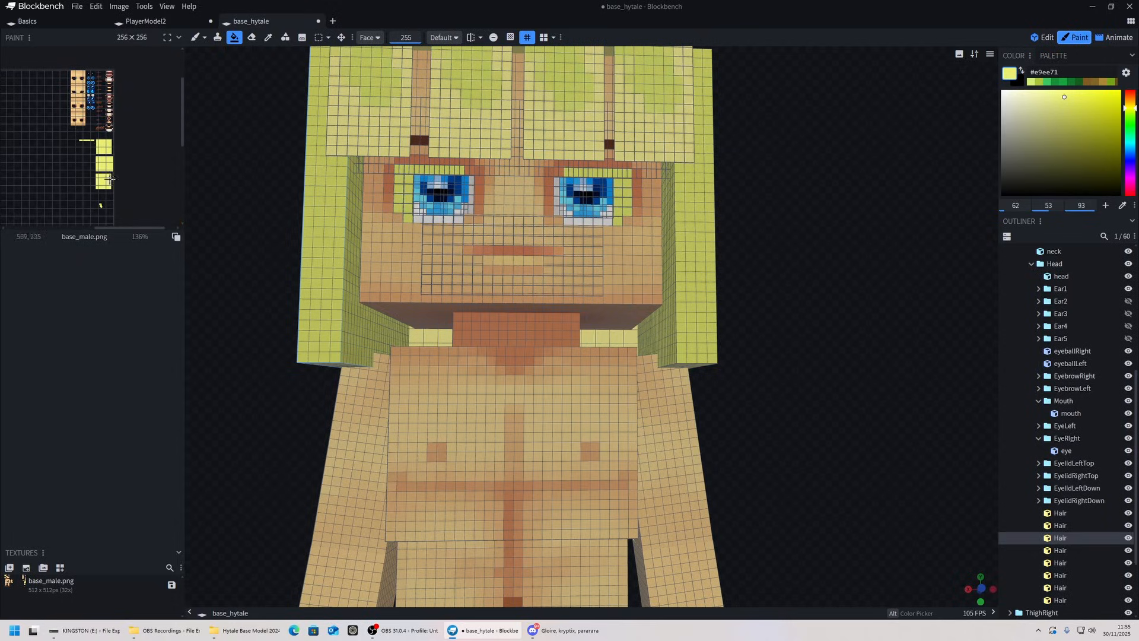
Step: Return to Edit mode and view the whole model, selecting the chest and an outer front hair strand for inspection
left_click(1050, 38)
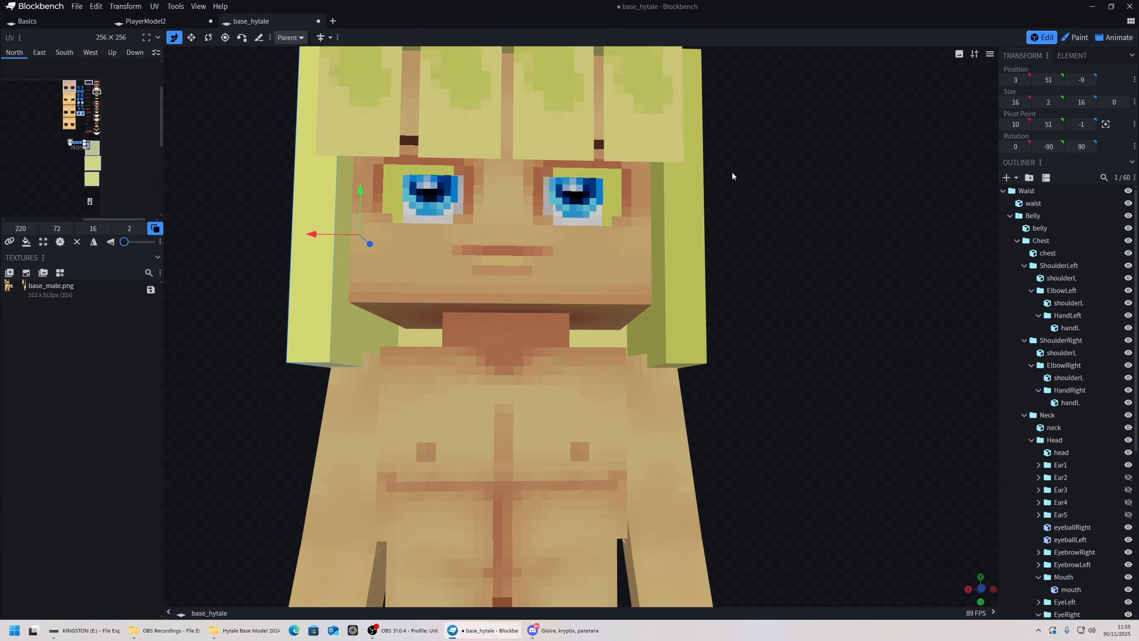
scroll(732, 148, "down", 4)
scroll(713, 170, "down", 6)
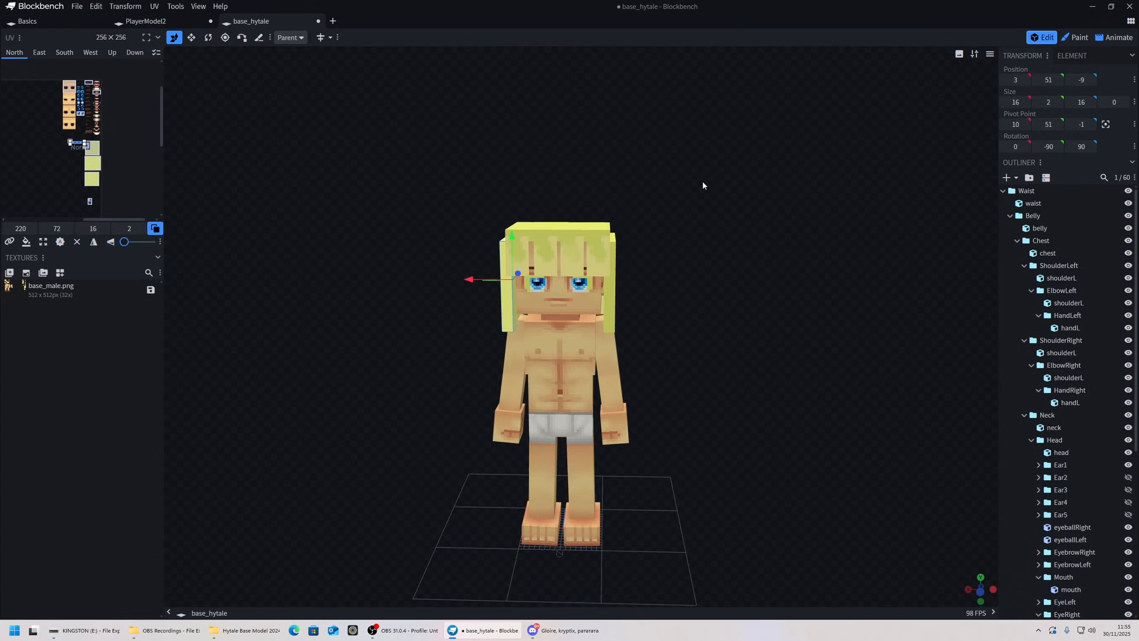
mouse_move(695, 195)
left_mouse_down()
mouse_move(661, 178)
mouse_move(681, 130)
mouse_move(677, 195)
left_mouse_up()
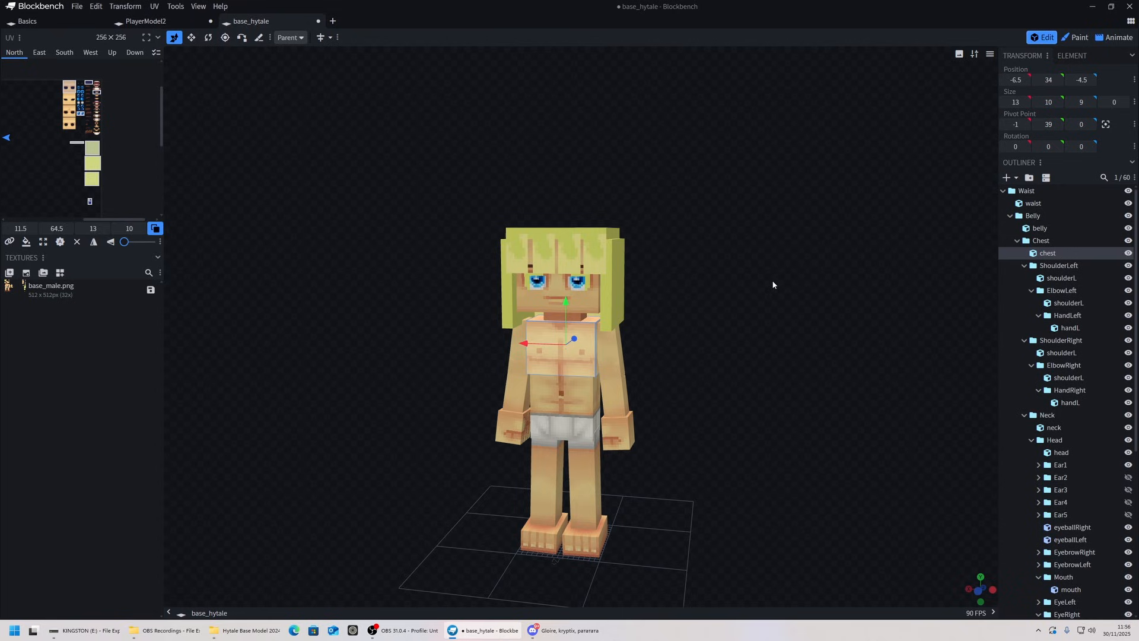
left_click(599, 255)
left_click_drag(651, 233, 614, 295)
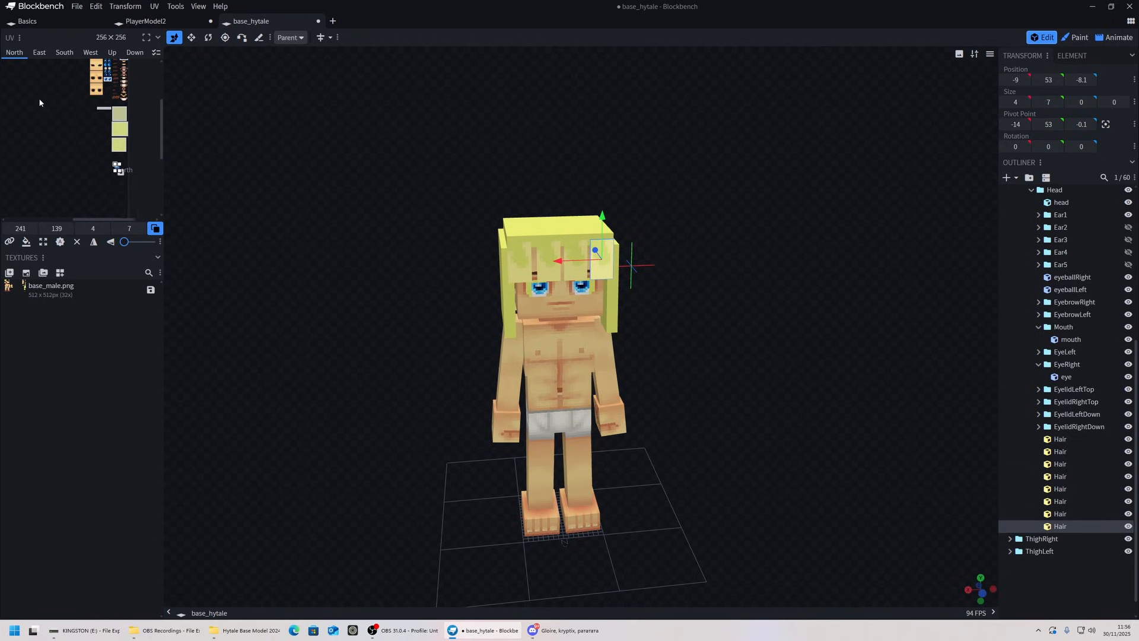
left_click_drag(267, 118, 669, 203)
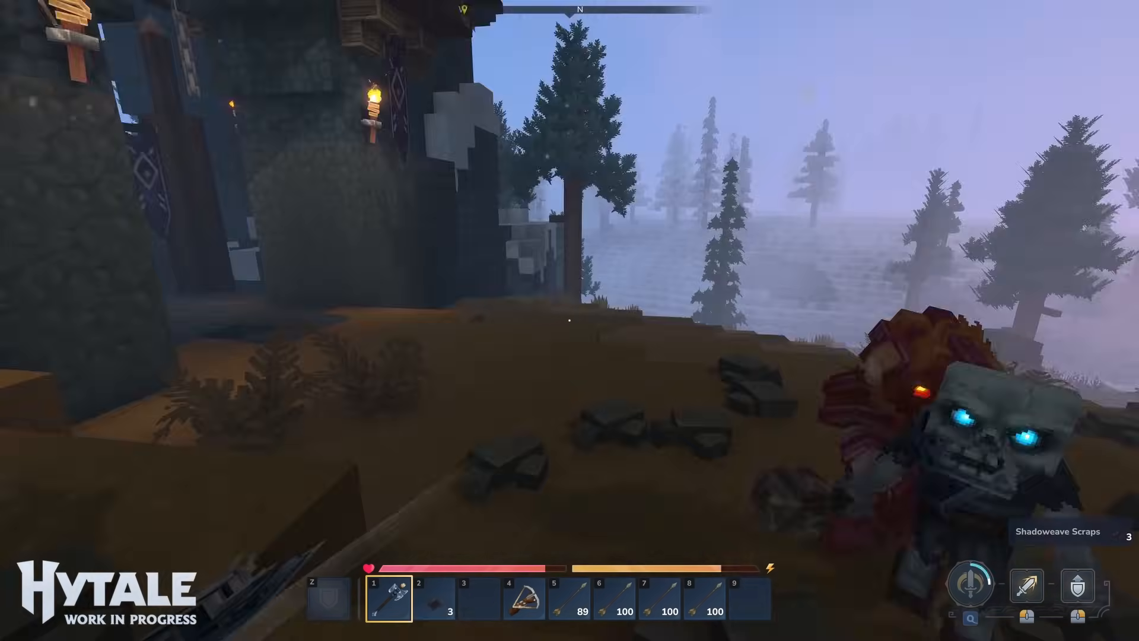
left_click(569, 321)
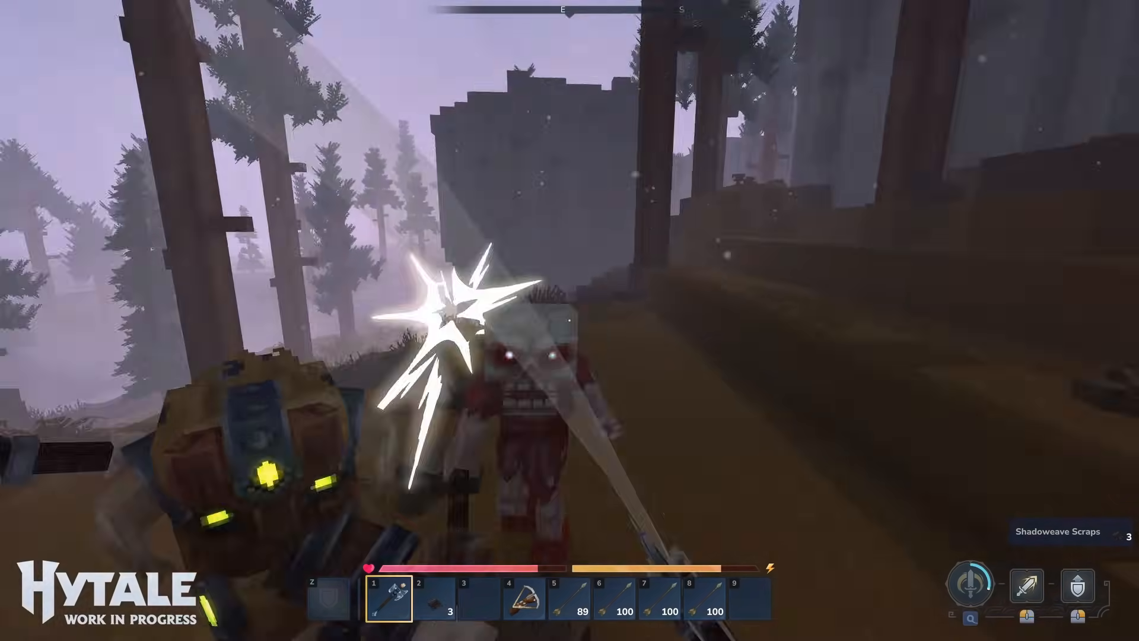
left_click(570, 320)
key("4")
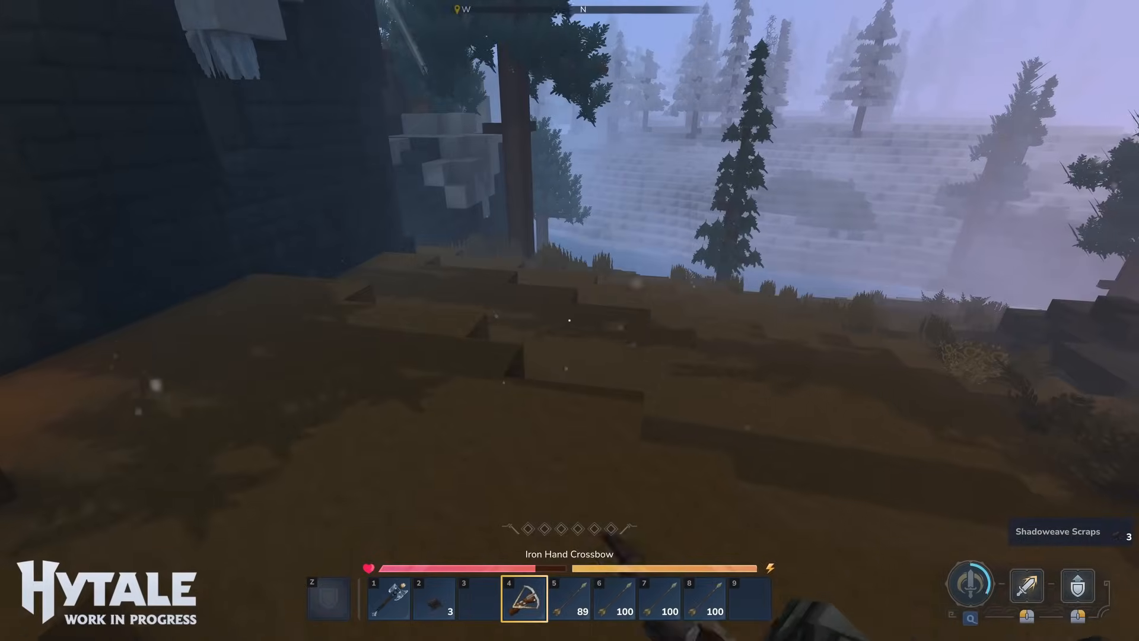
key("w")
left_click(570, 320)
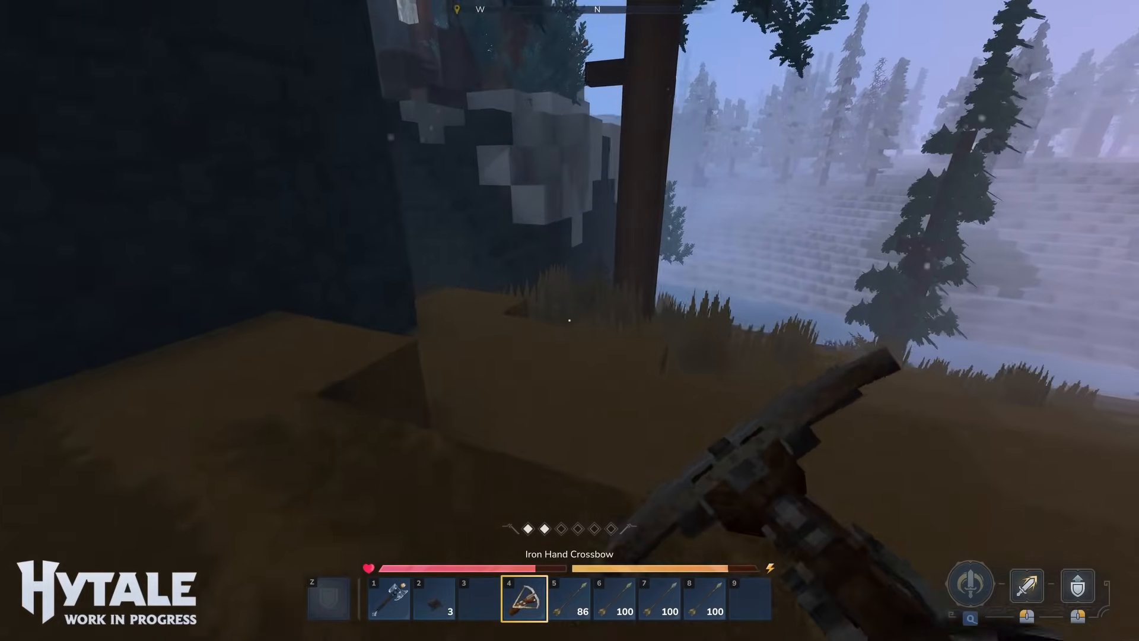
key("v")
key("w")
key("space")
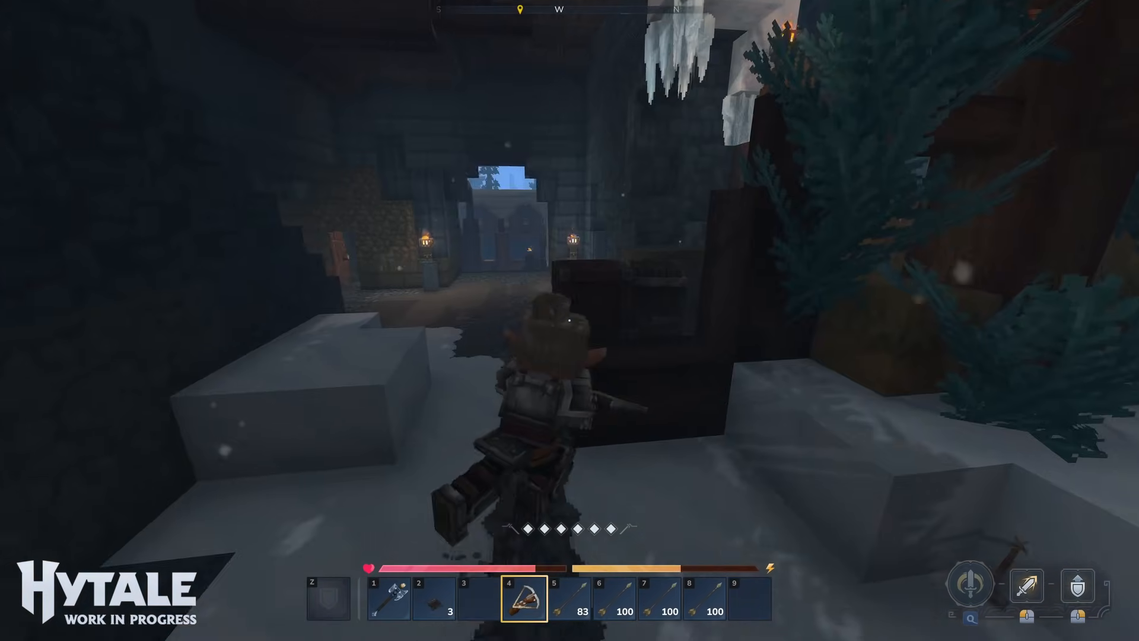
key("w")
left_click(570, 320)
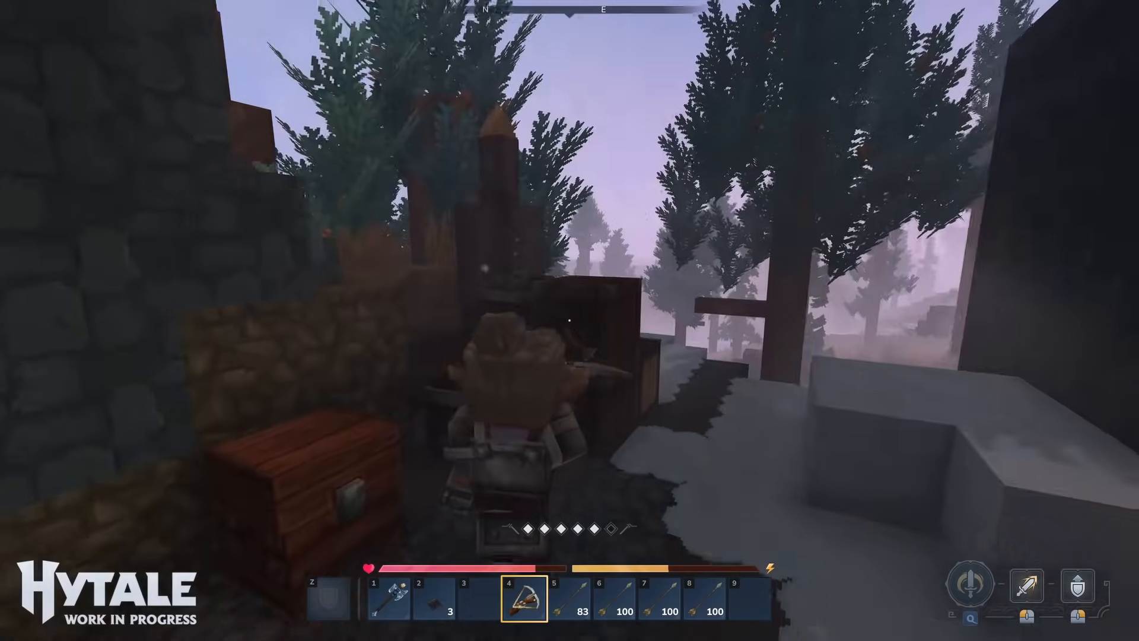
left_click(569, 320)
key("w")
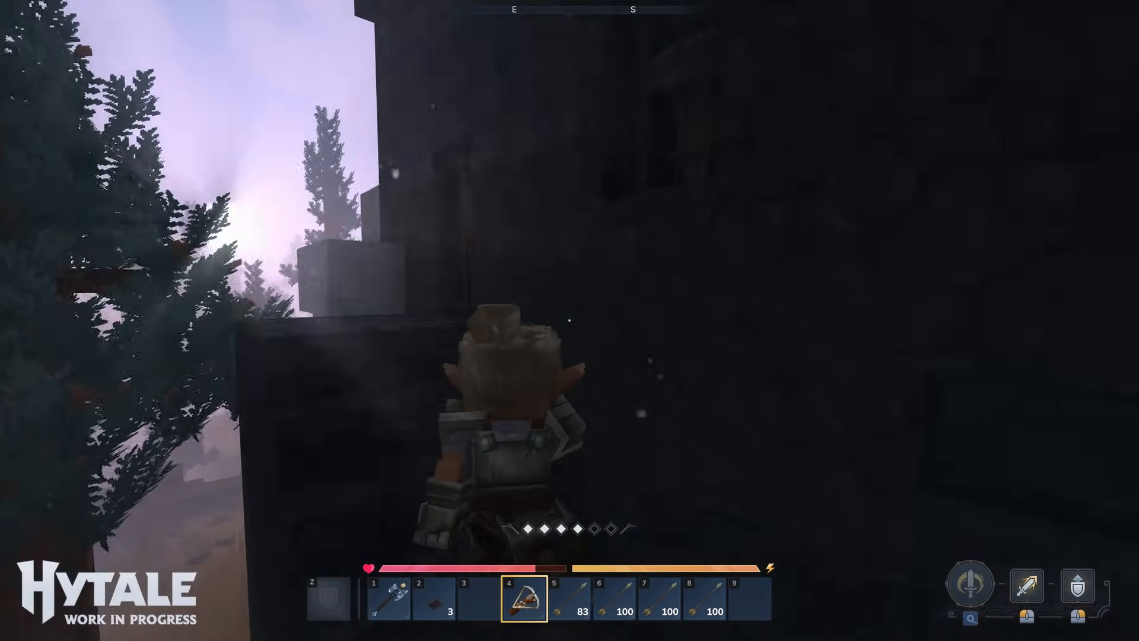
key("1")
key("f")
key("v")
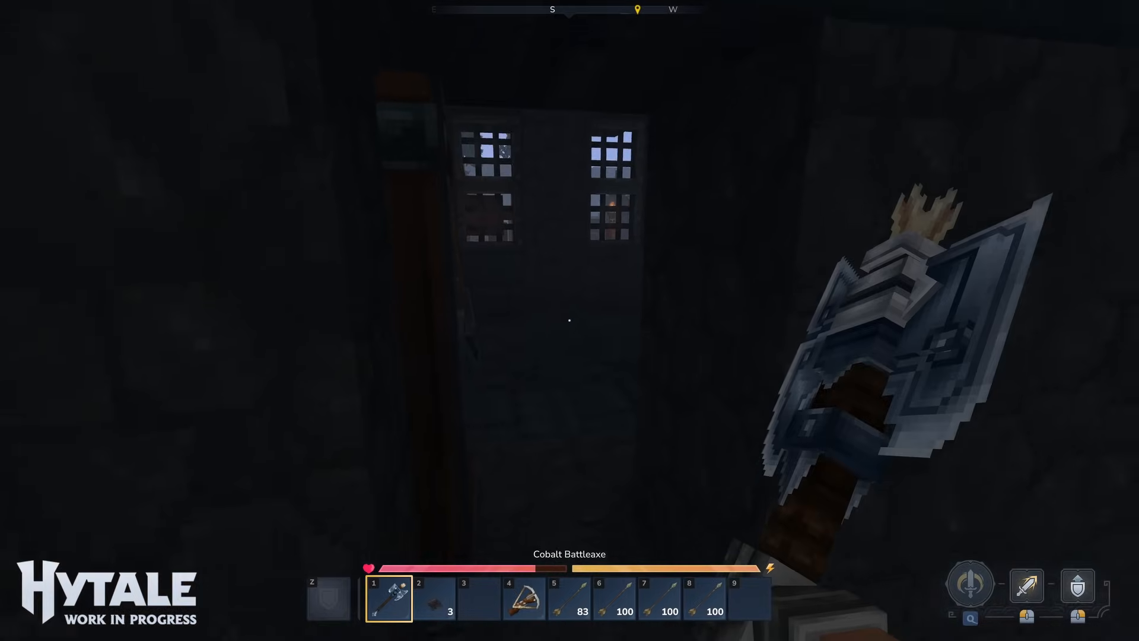
key("w")
left_click(569, 321)
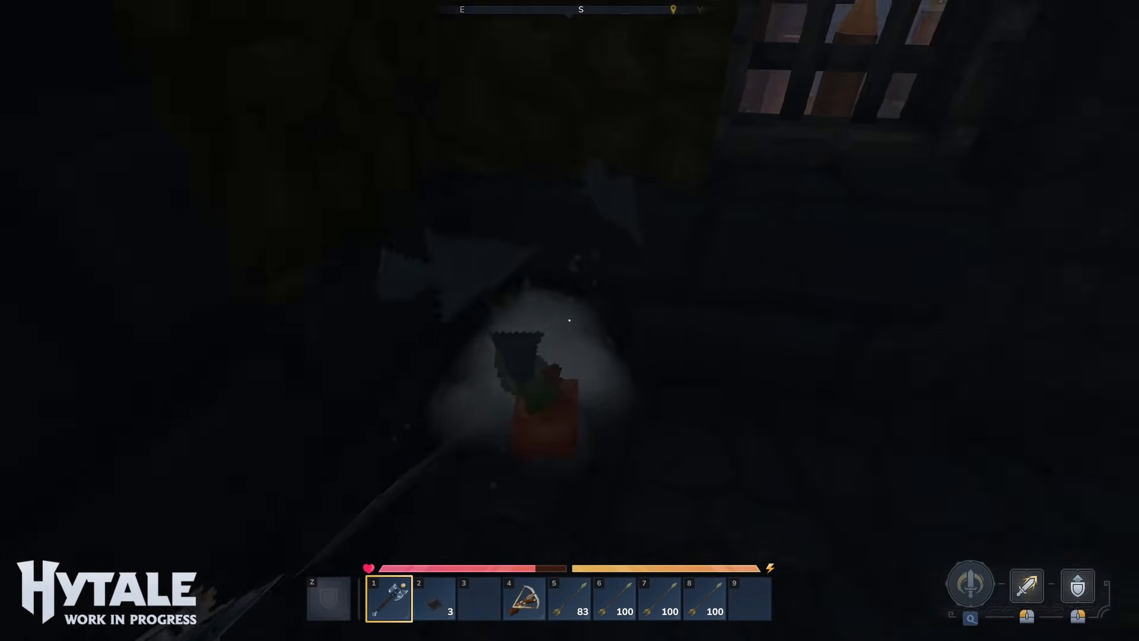
key("w")
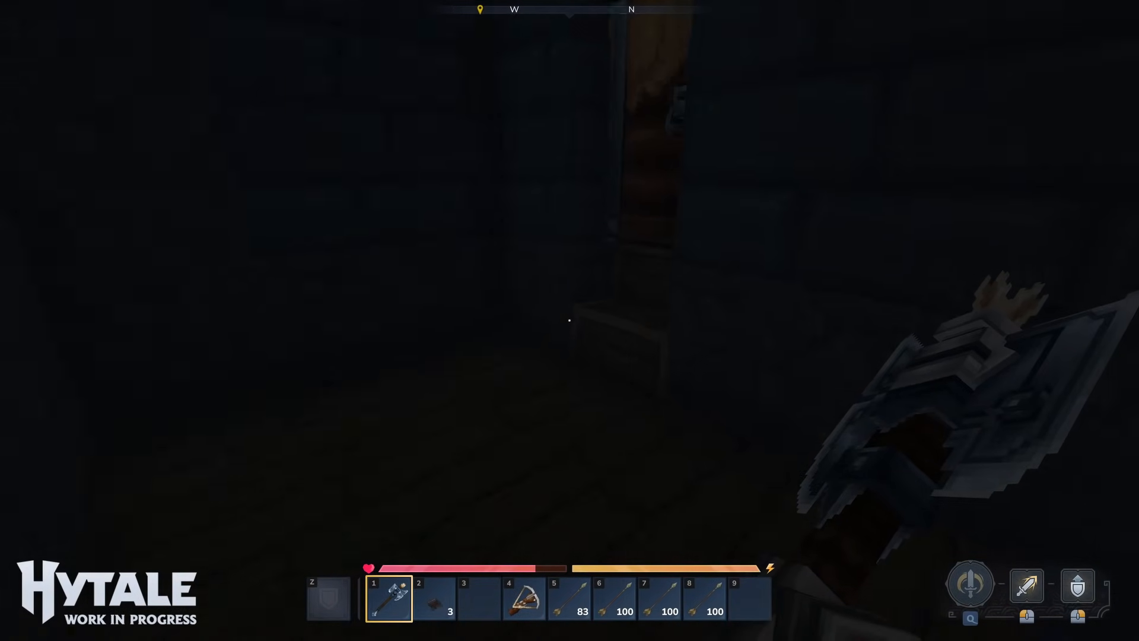
key("w")
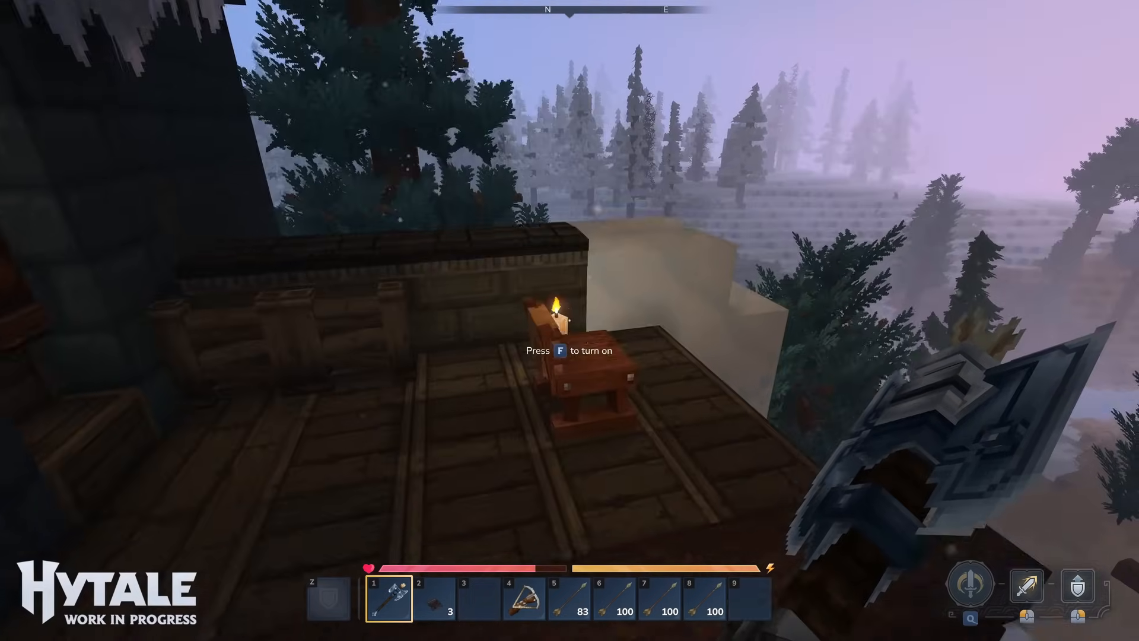
key("f")
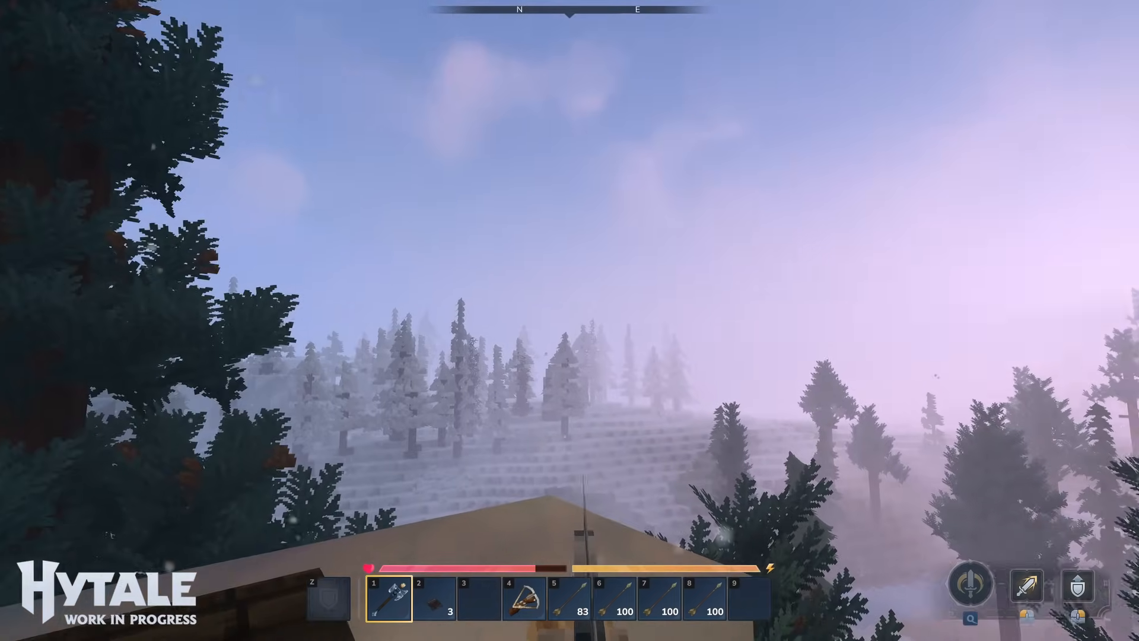
key("3")
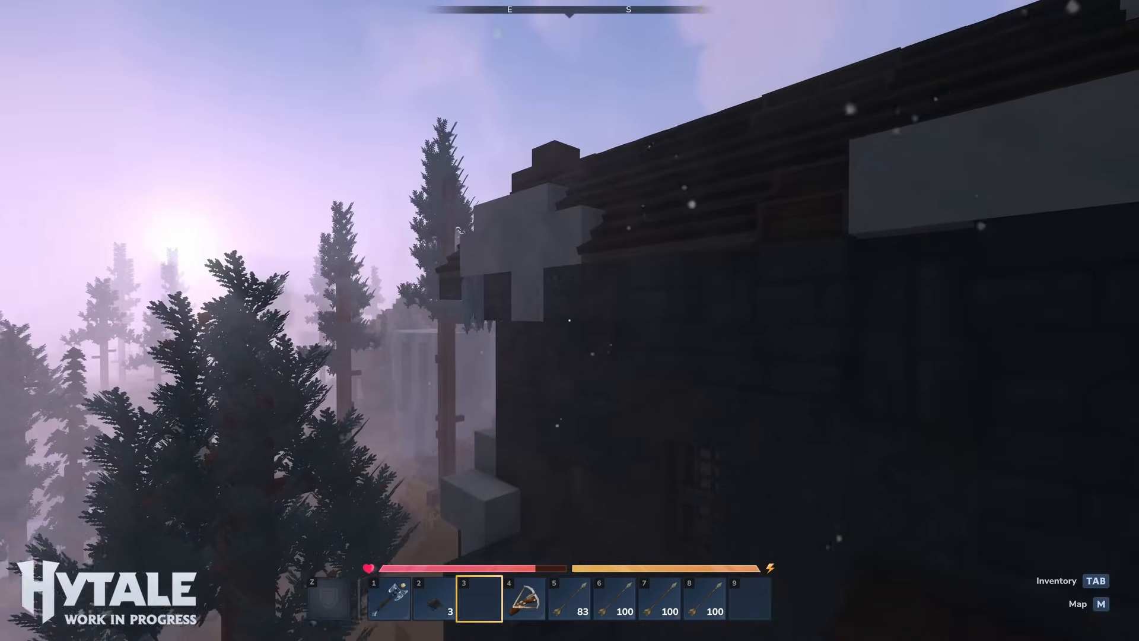
key("w")
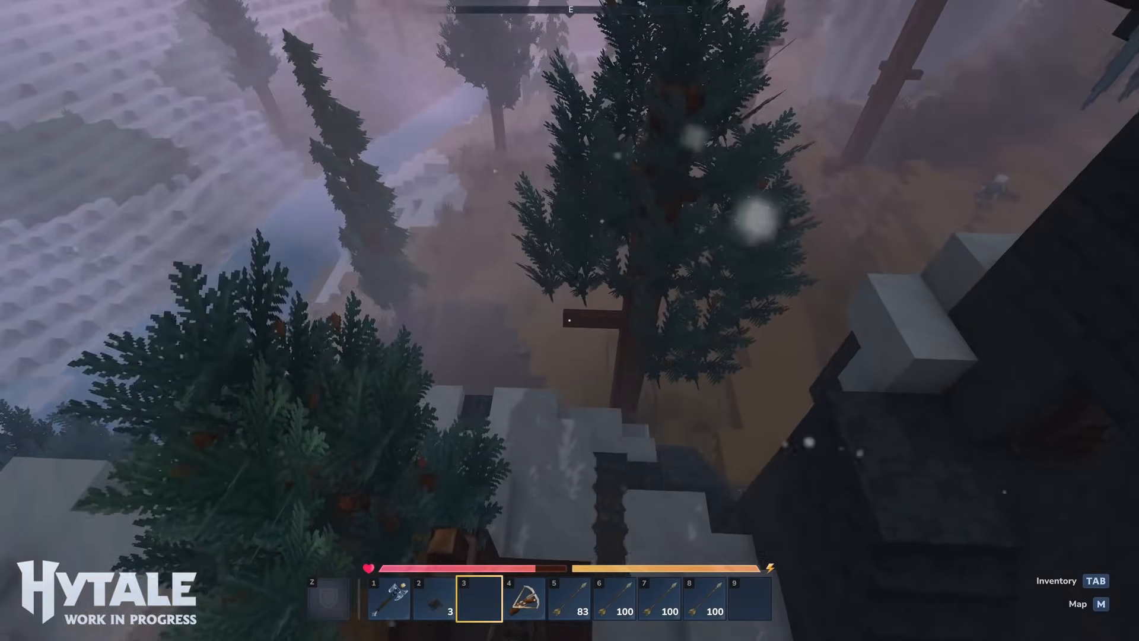
key("w")
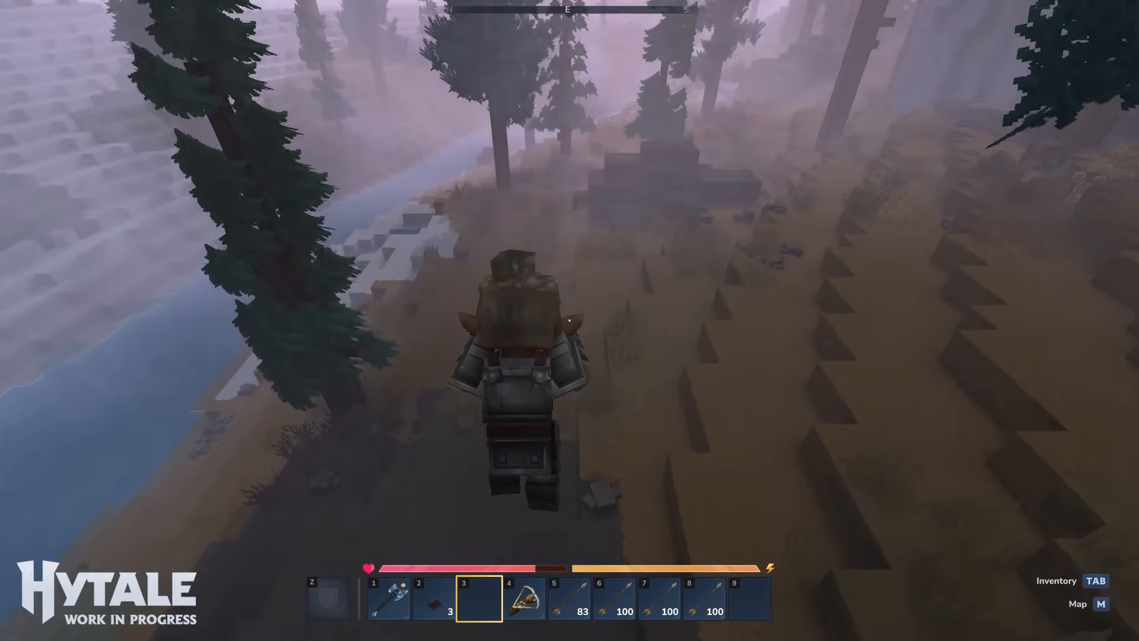
key("w")
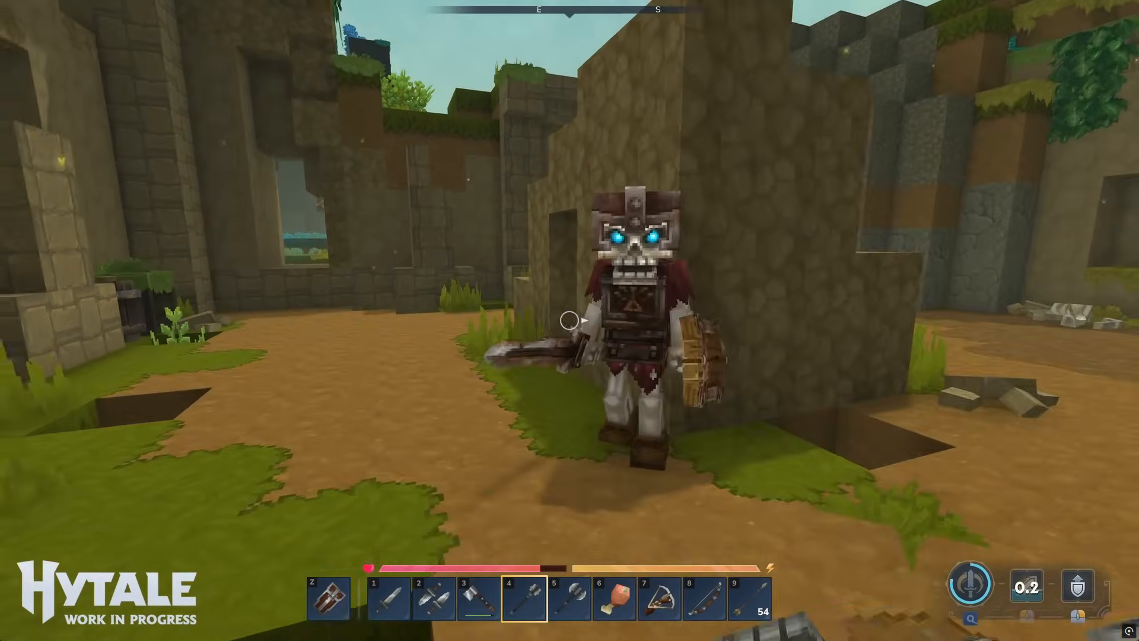
left_click(569, 320)
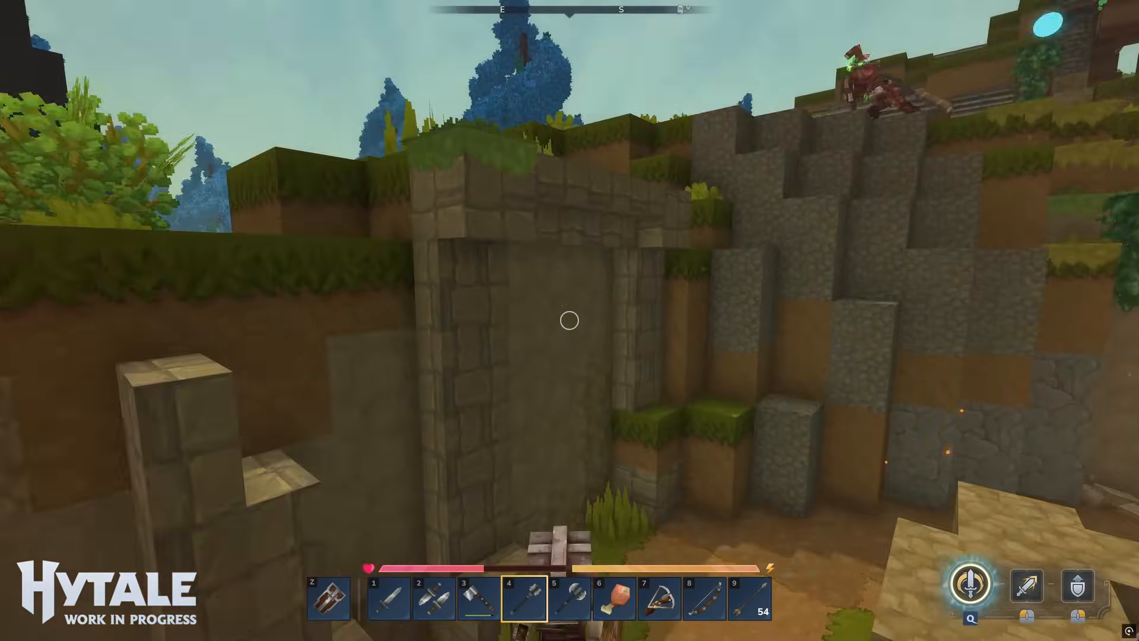
left_click(569, 321)
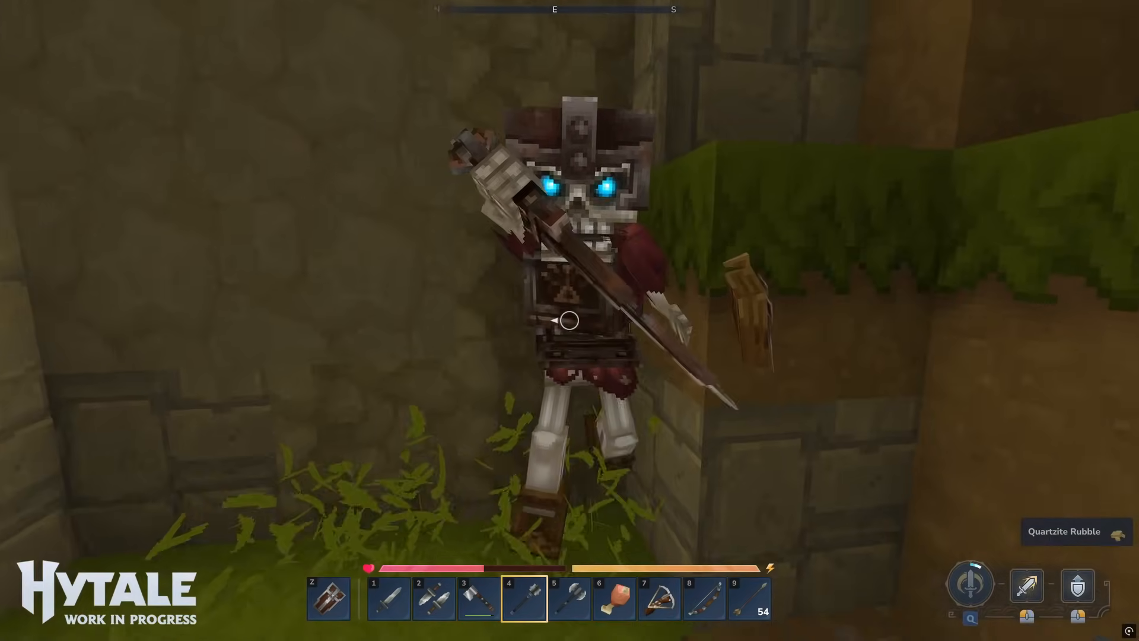
key("5")
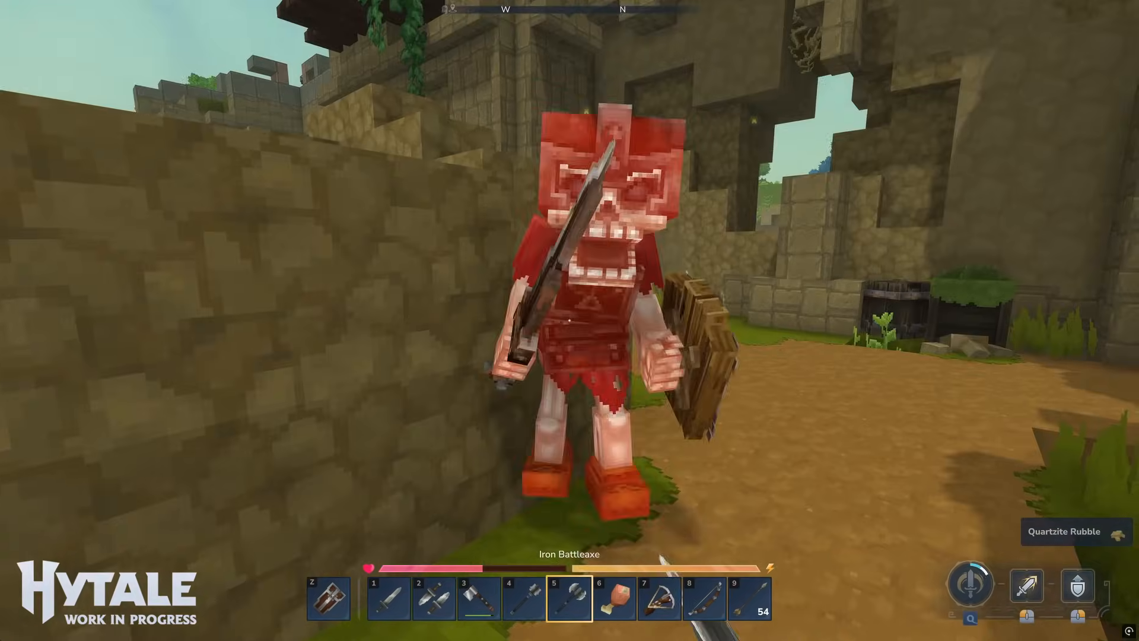
left_click(569, 321)
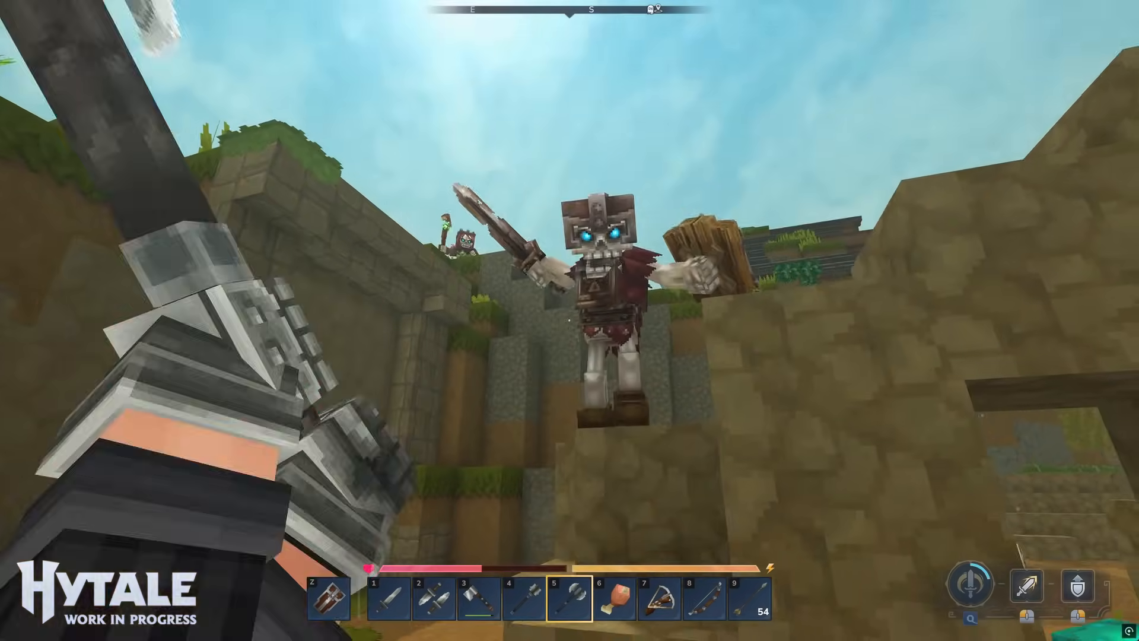
left_click(569, 321)
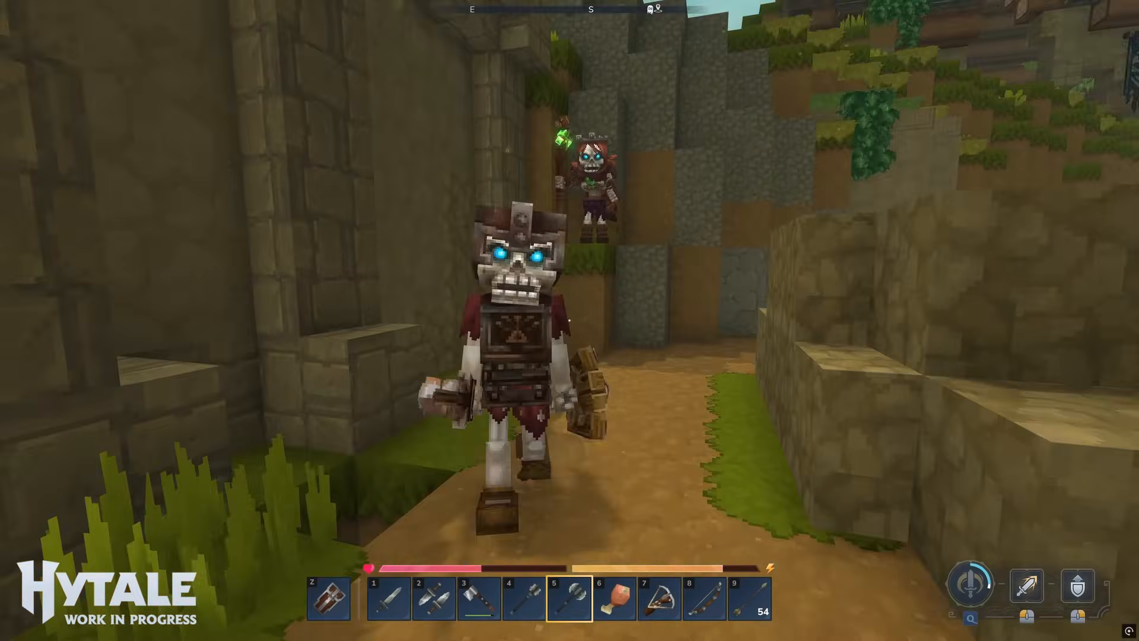
left_click(569, 320)
key("w")
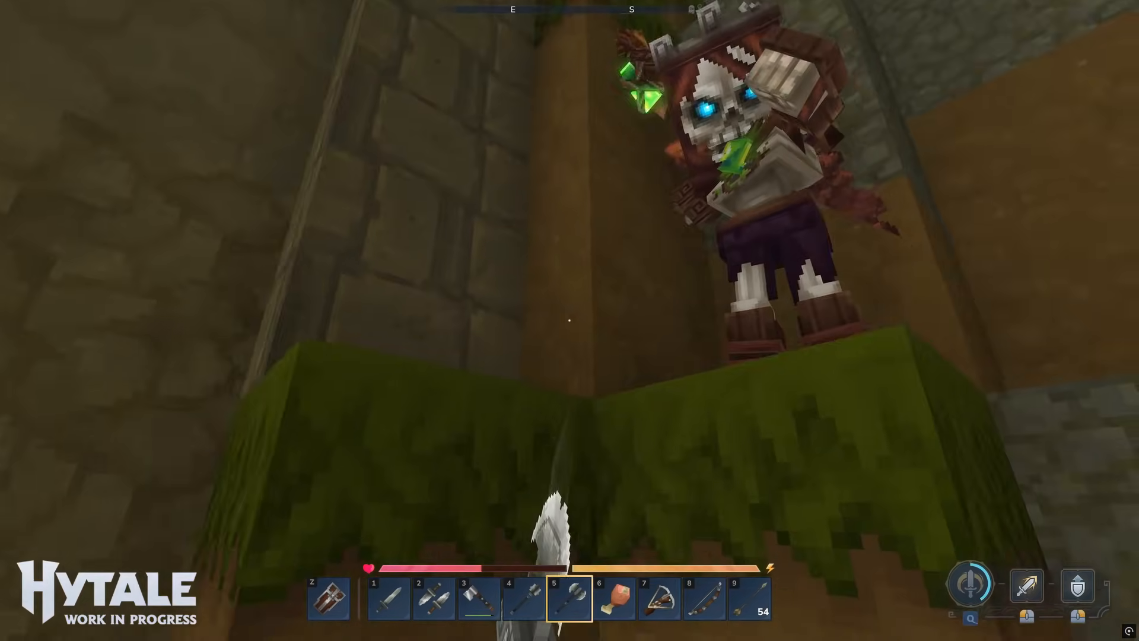
left_click(569, 320)
key("w")
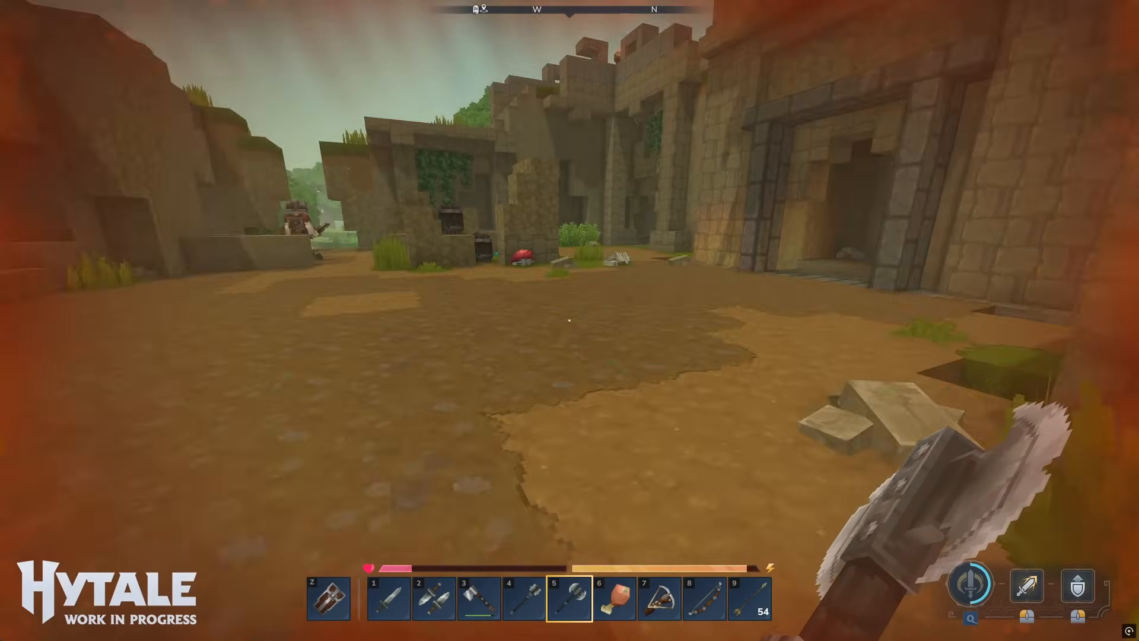
key("w")
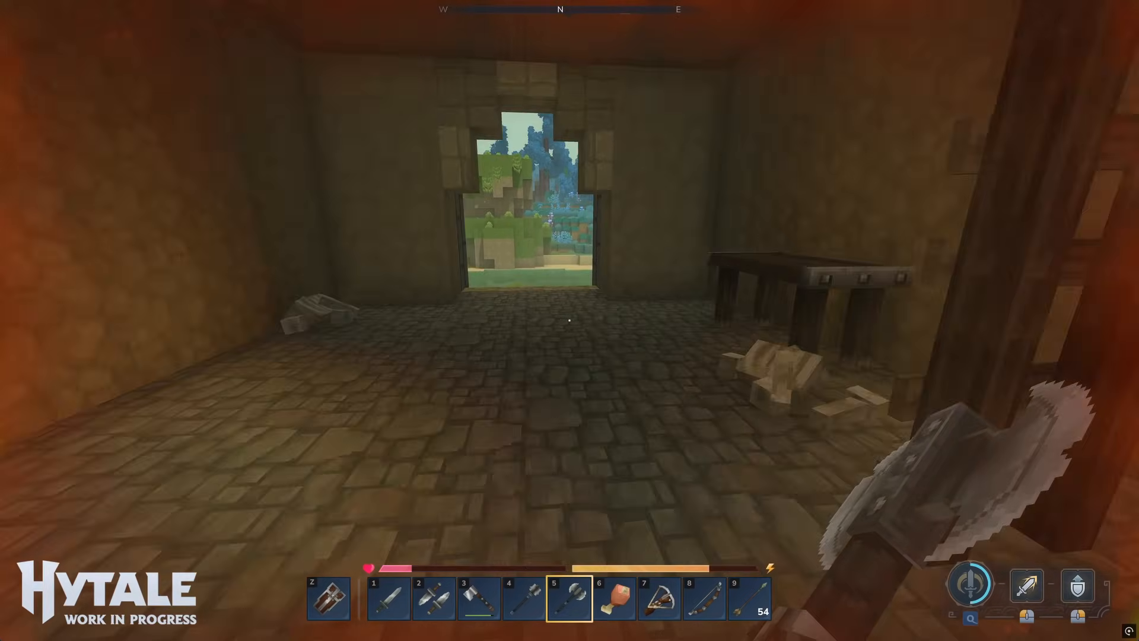
key("w")
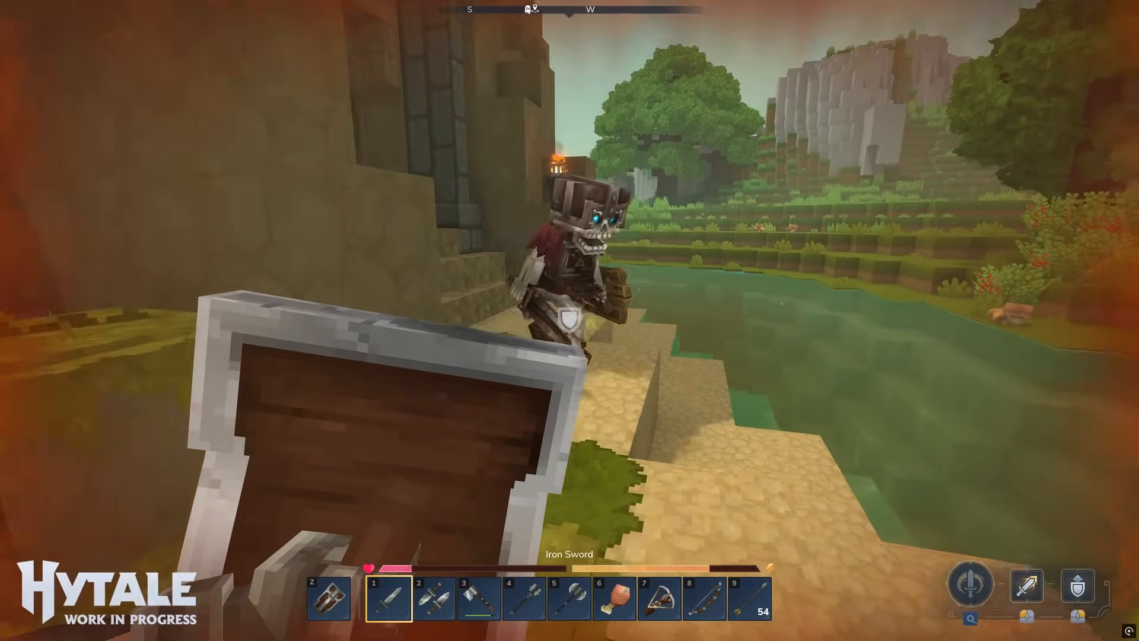
left_click(569, 320)
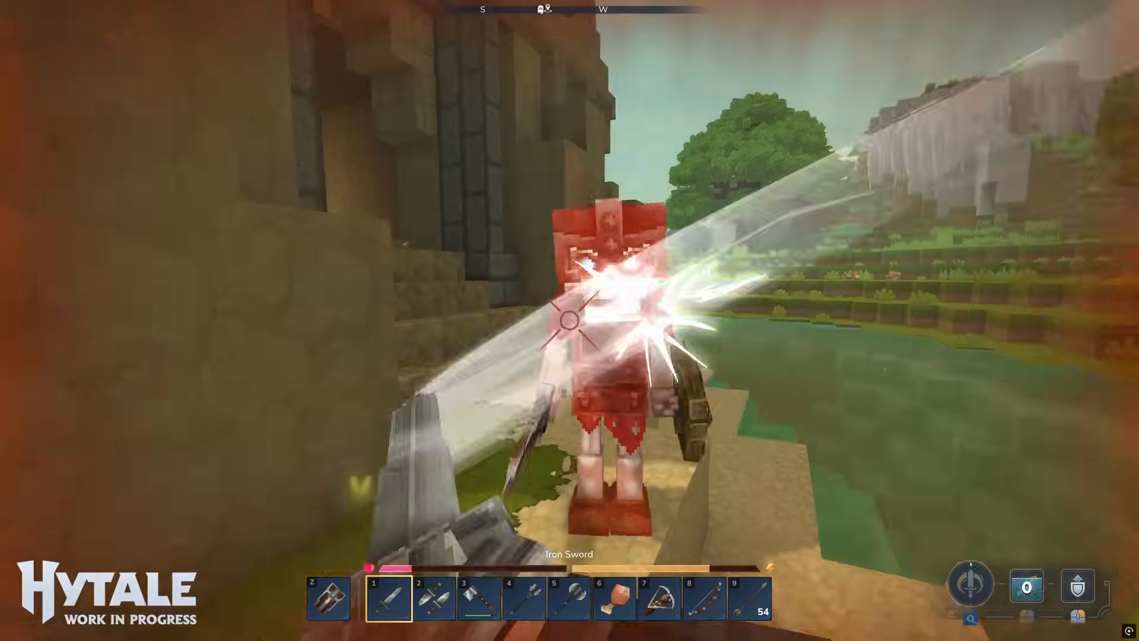
key("w")
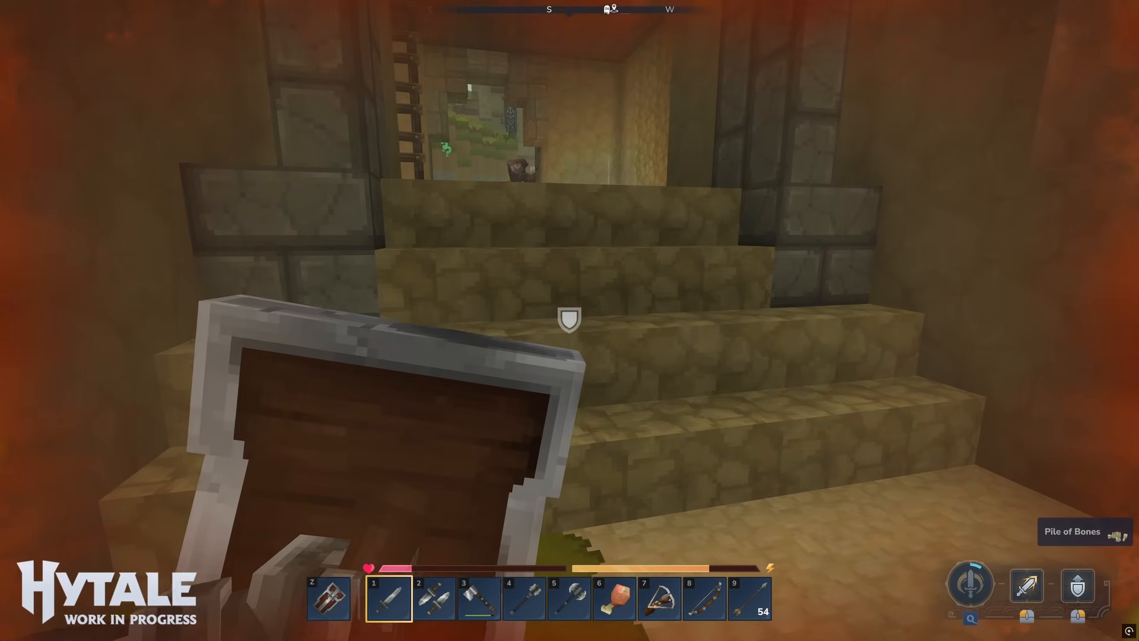
key("5")
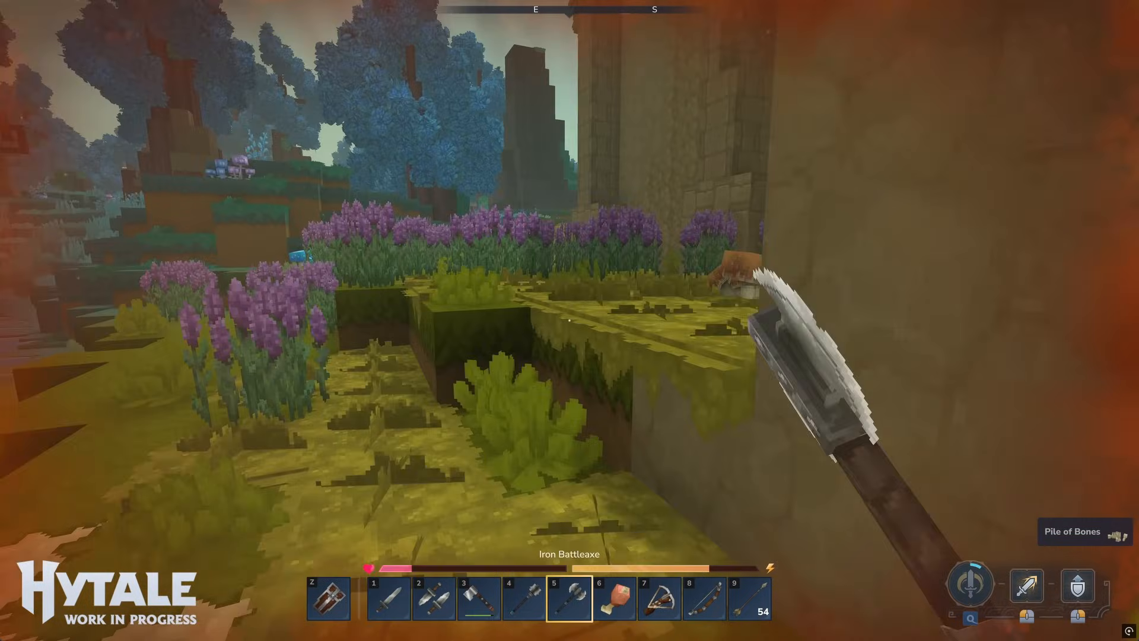
key("w")
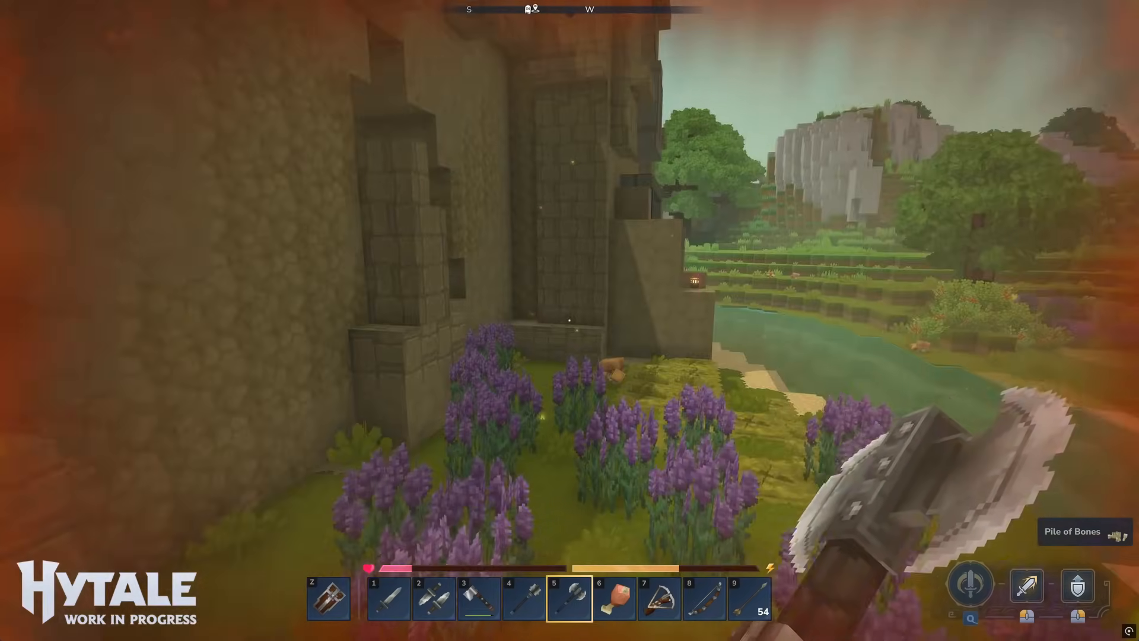
key("Tab")
key("Tab")
key("6")
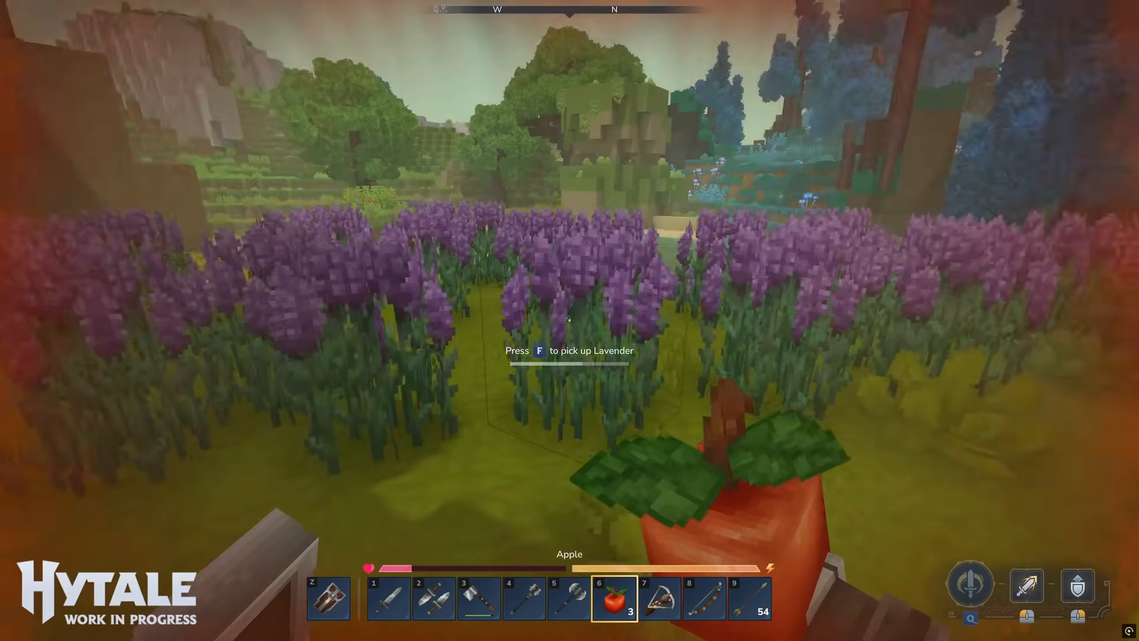
right_click(569, 320)
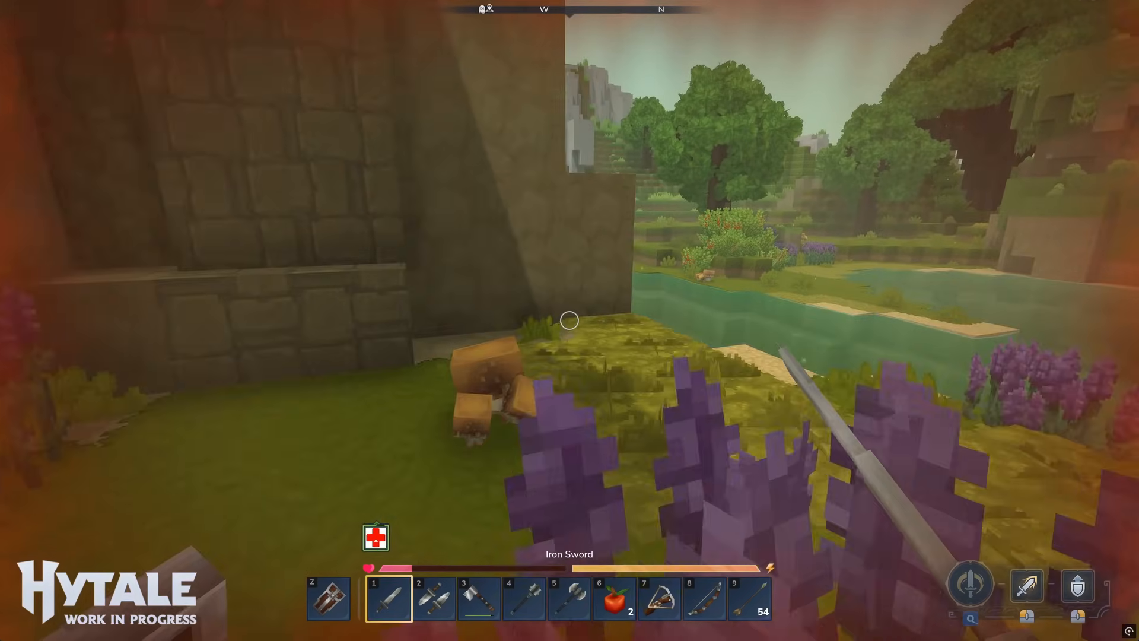
key("5")
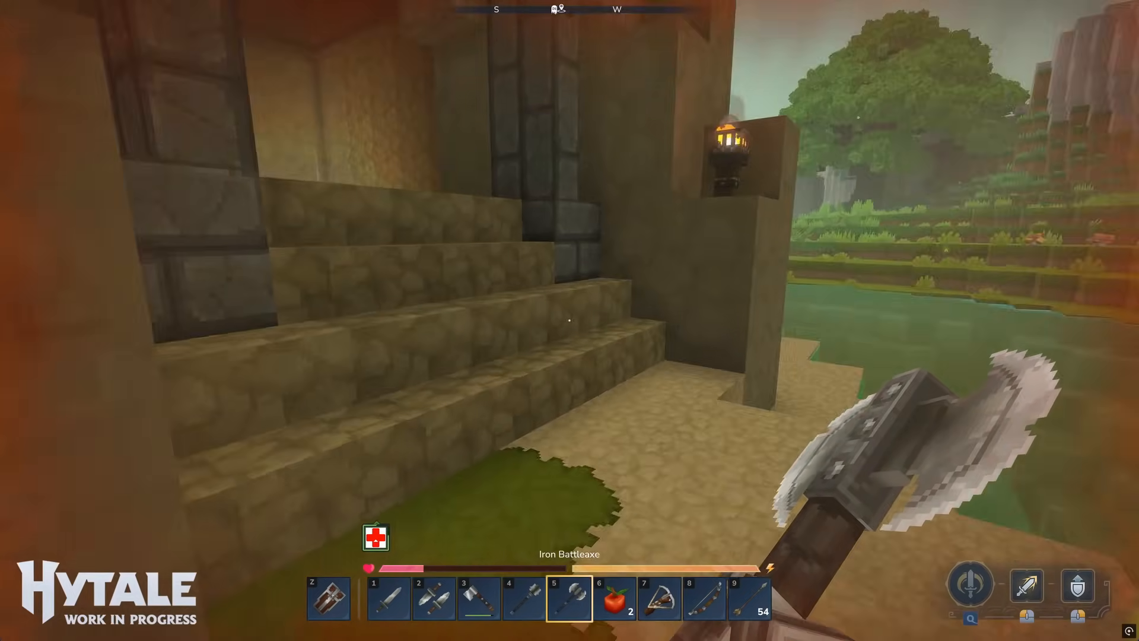
key("w")
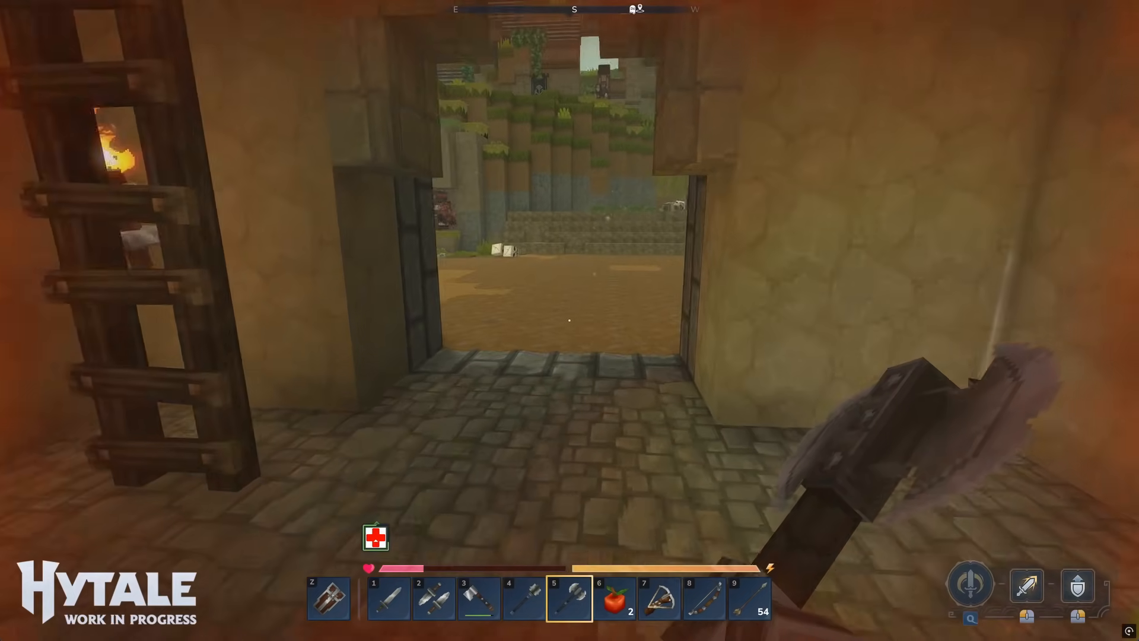
key("w")
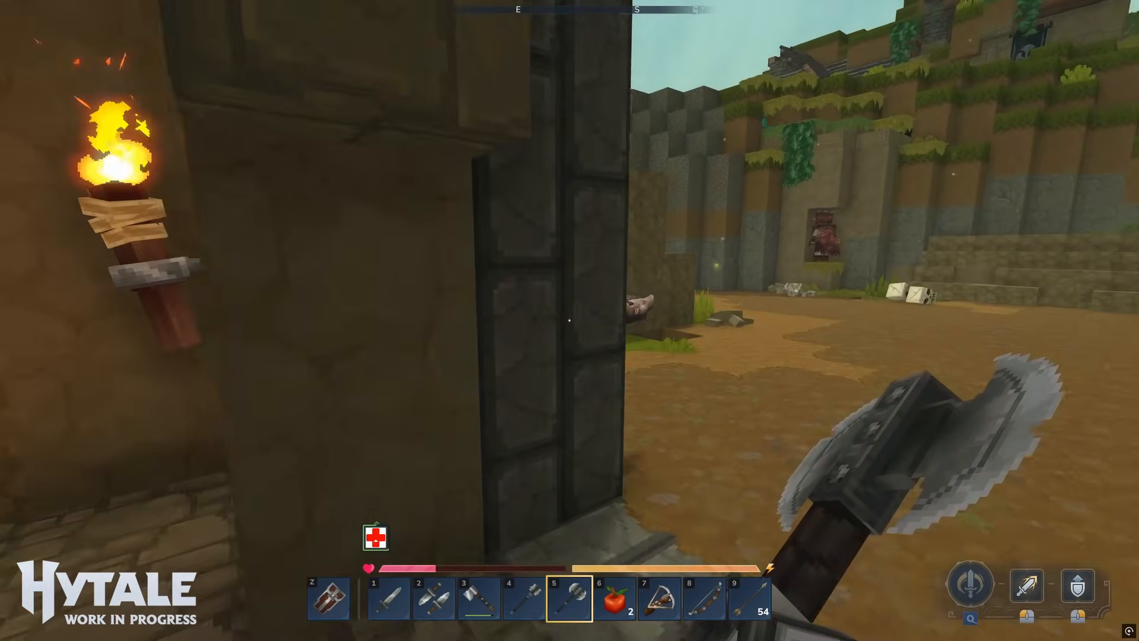
key("w")
left_click(570, 320)
left_click(570, 320)
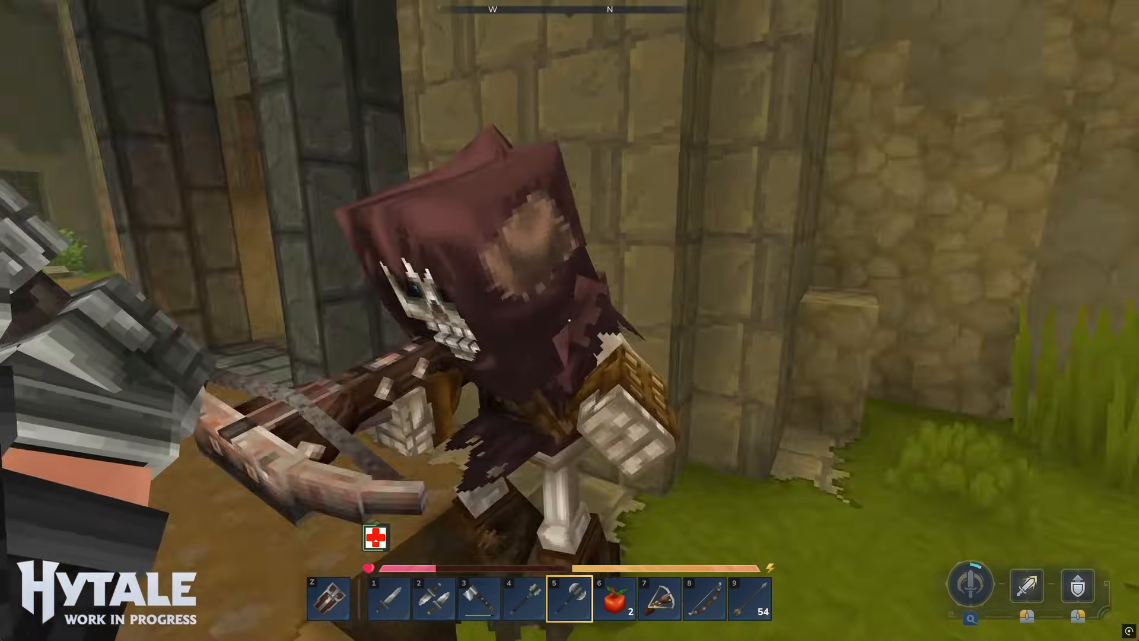
key("w")
left_click(569, 320)
left_click(569, 320)
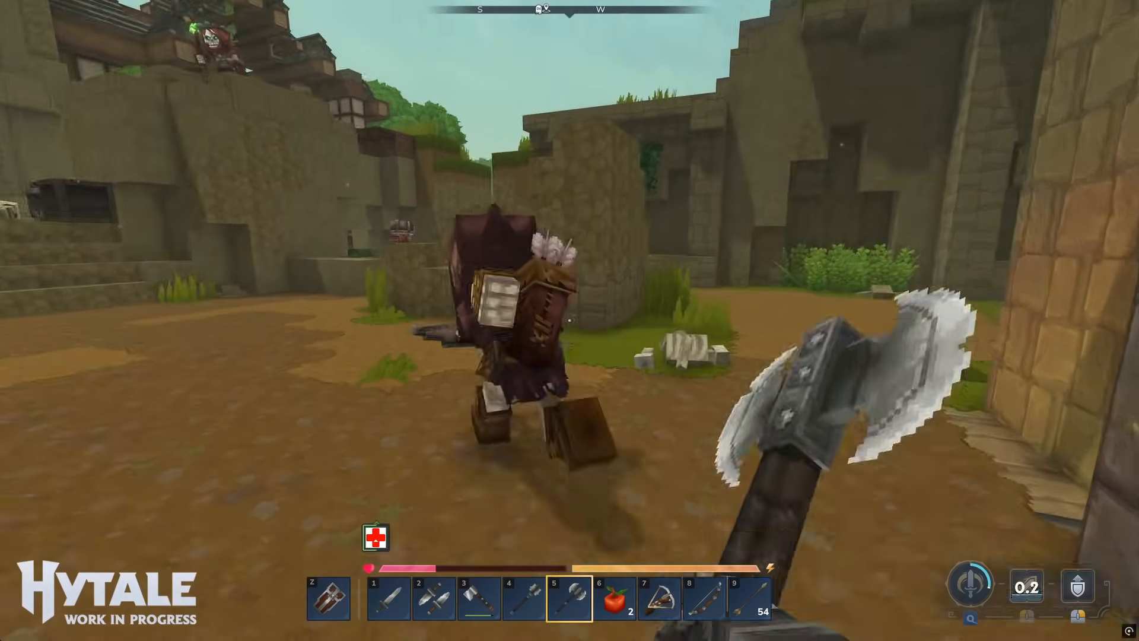
key("w")
key("s")
left_click(570, 320)
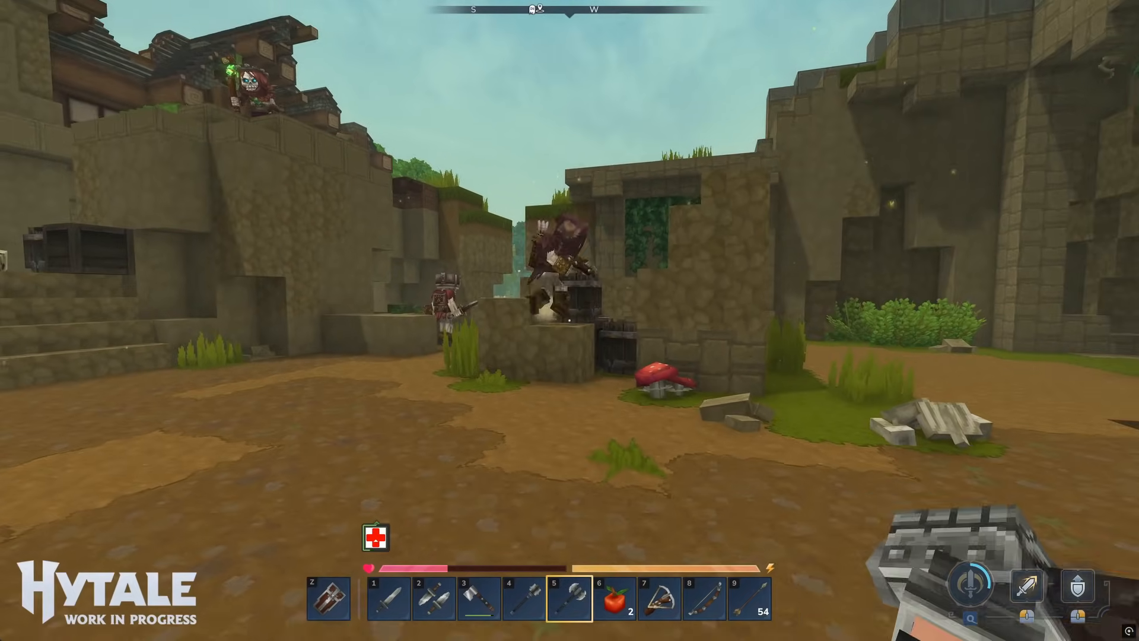
key("w")
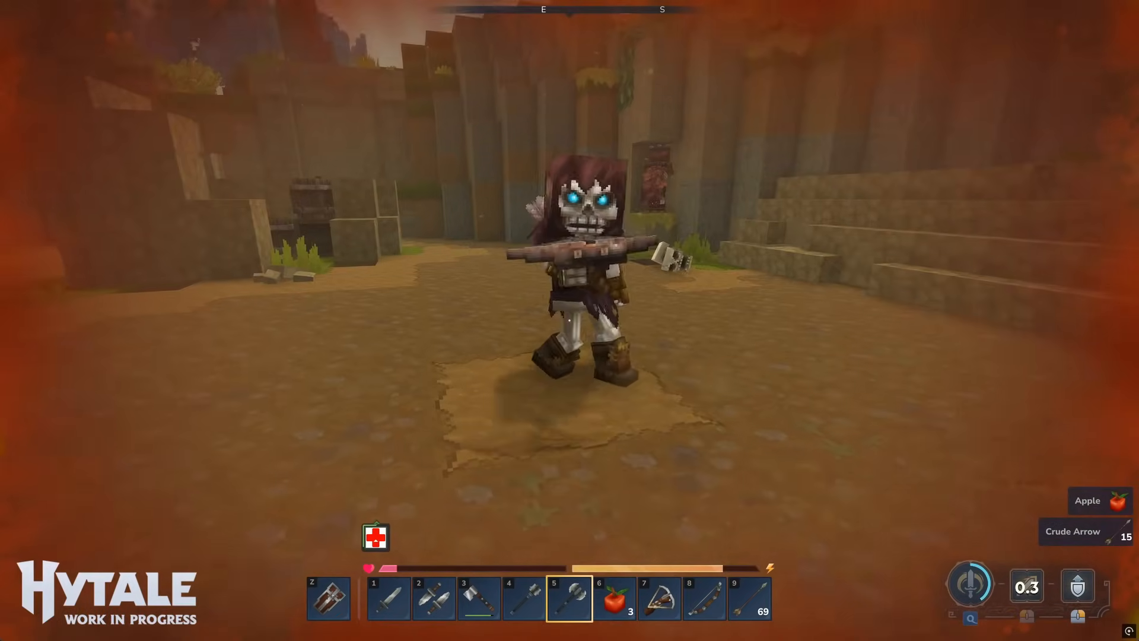
left_click(569, 320)
key("w")
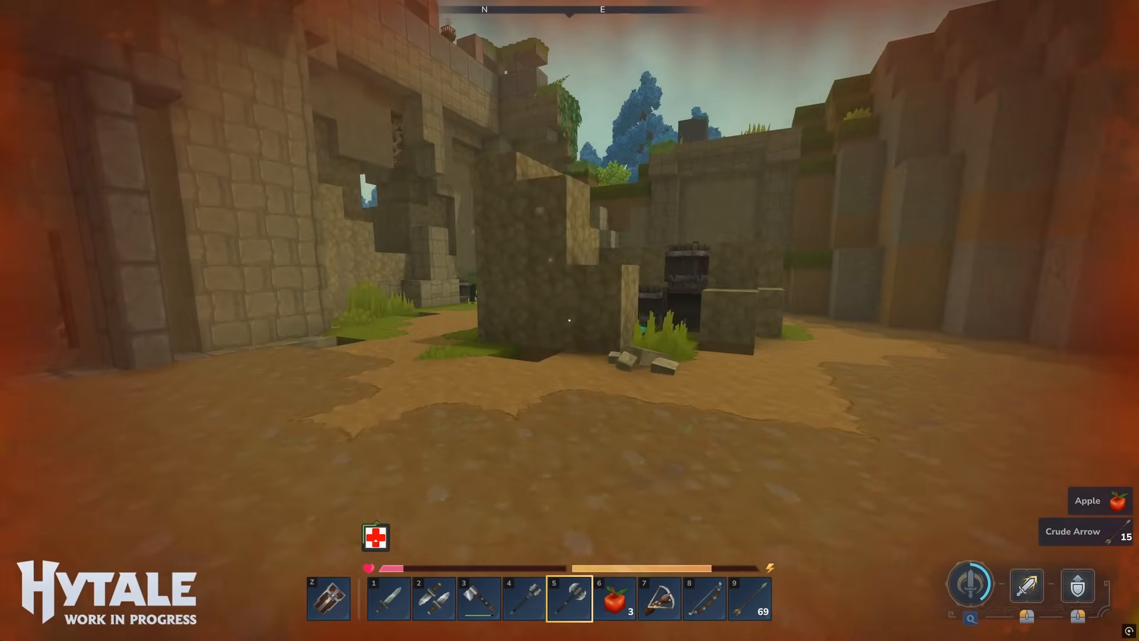
key("6")
right_click(569, 321)
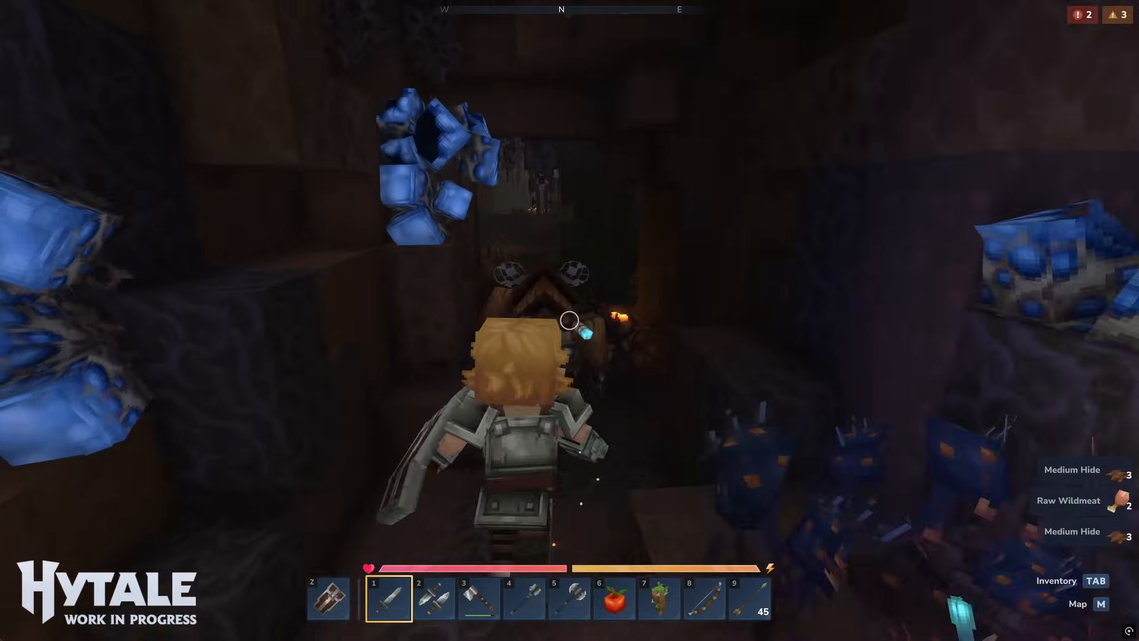
left_click(569, 320)
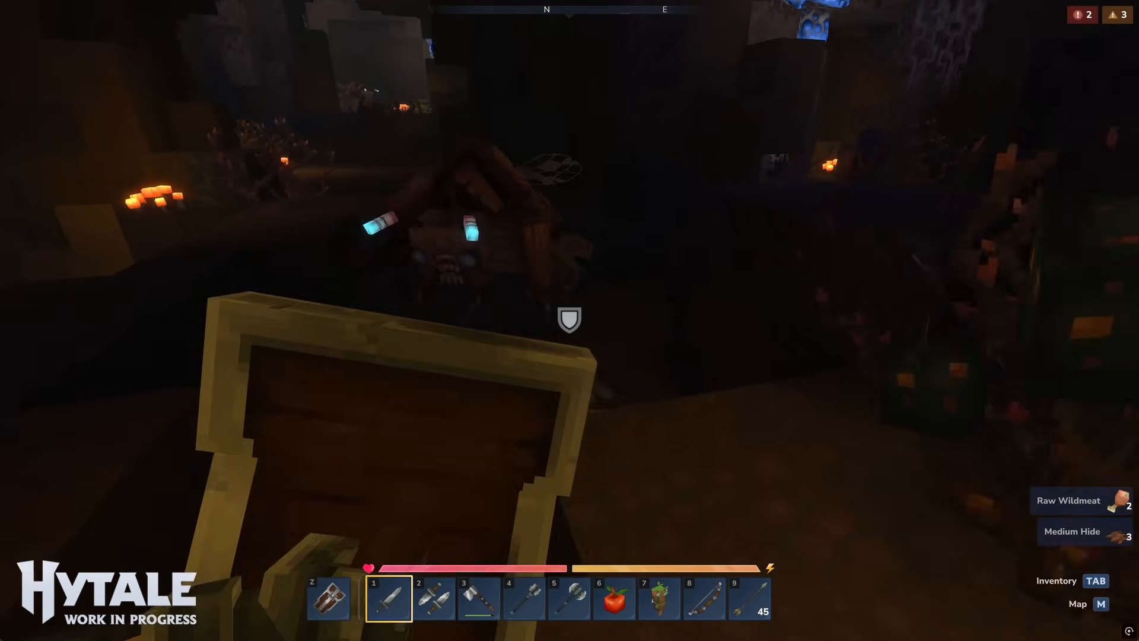
left_click(570, 321)
left_click(569, 320)
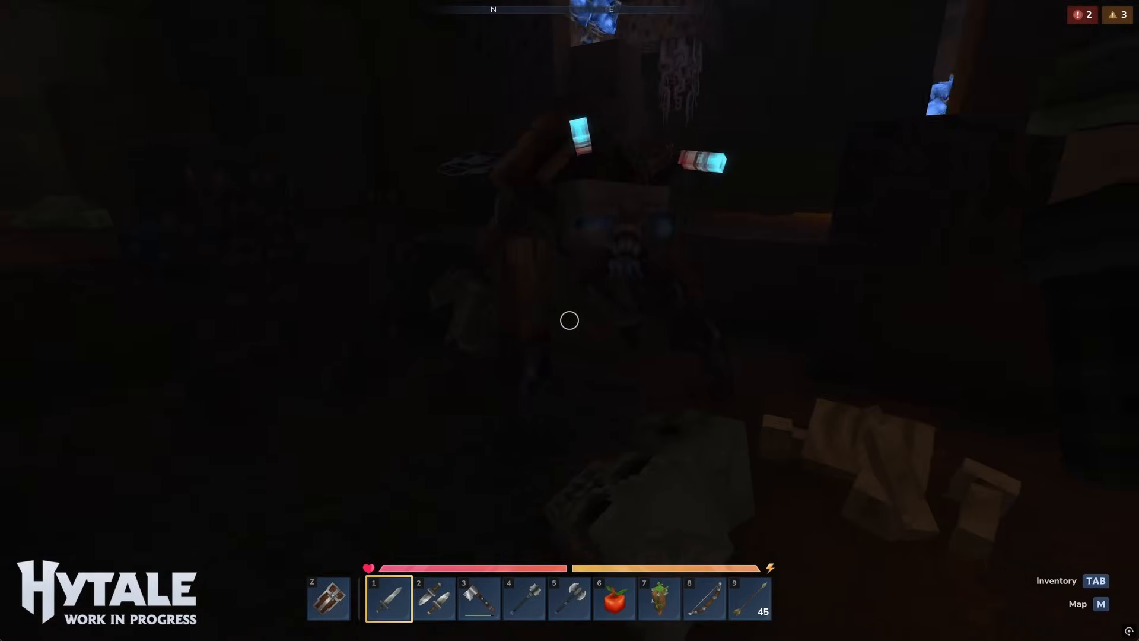